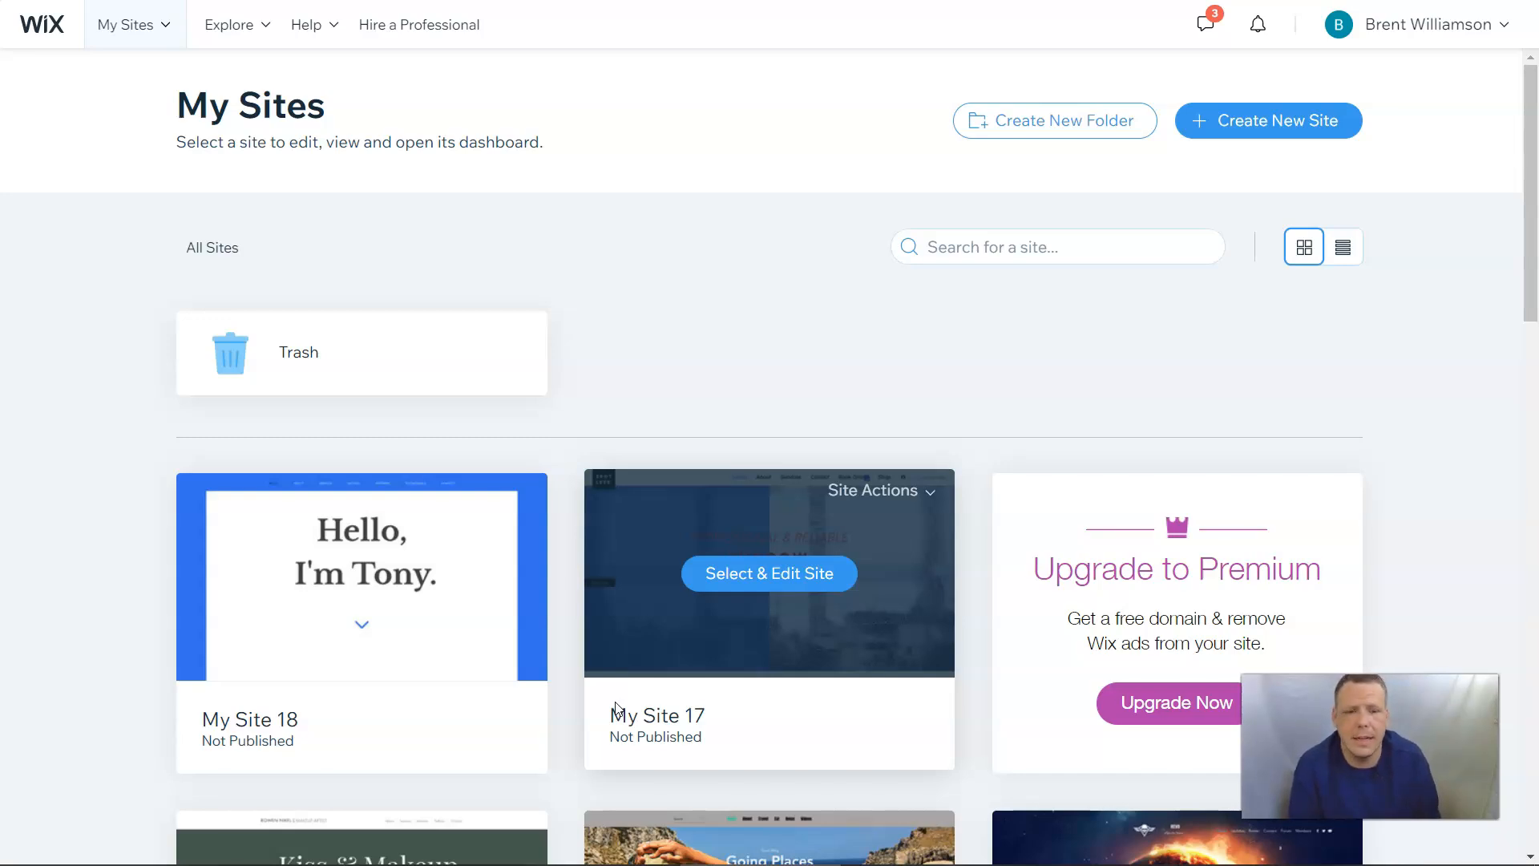
Create a new site of the kind Other and choose to build it from a template with the Editor
click(1268, 121)
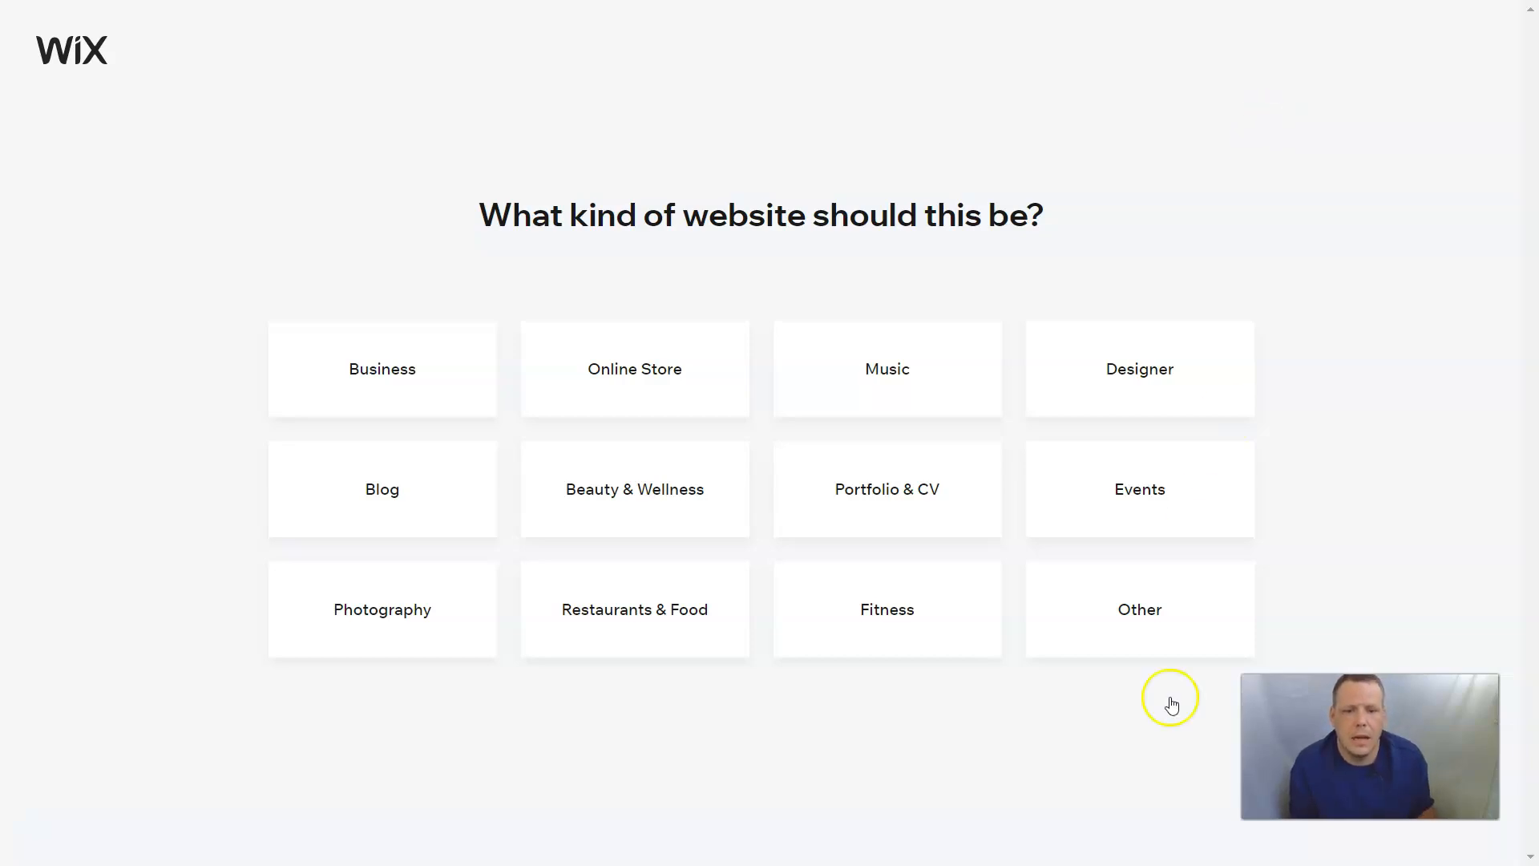
click(1147, 628)
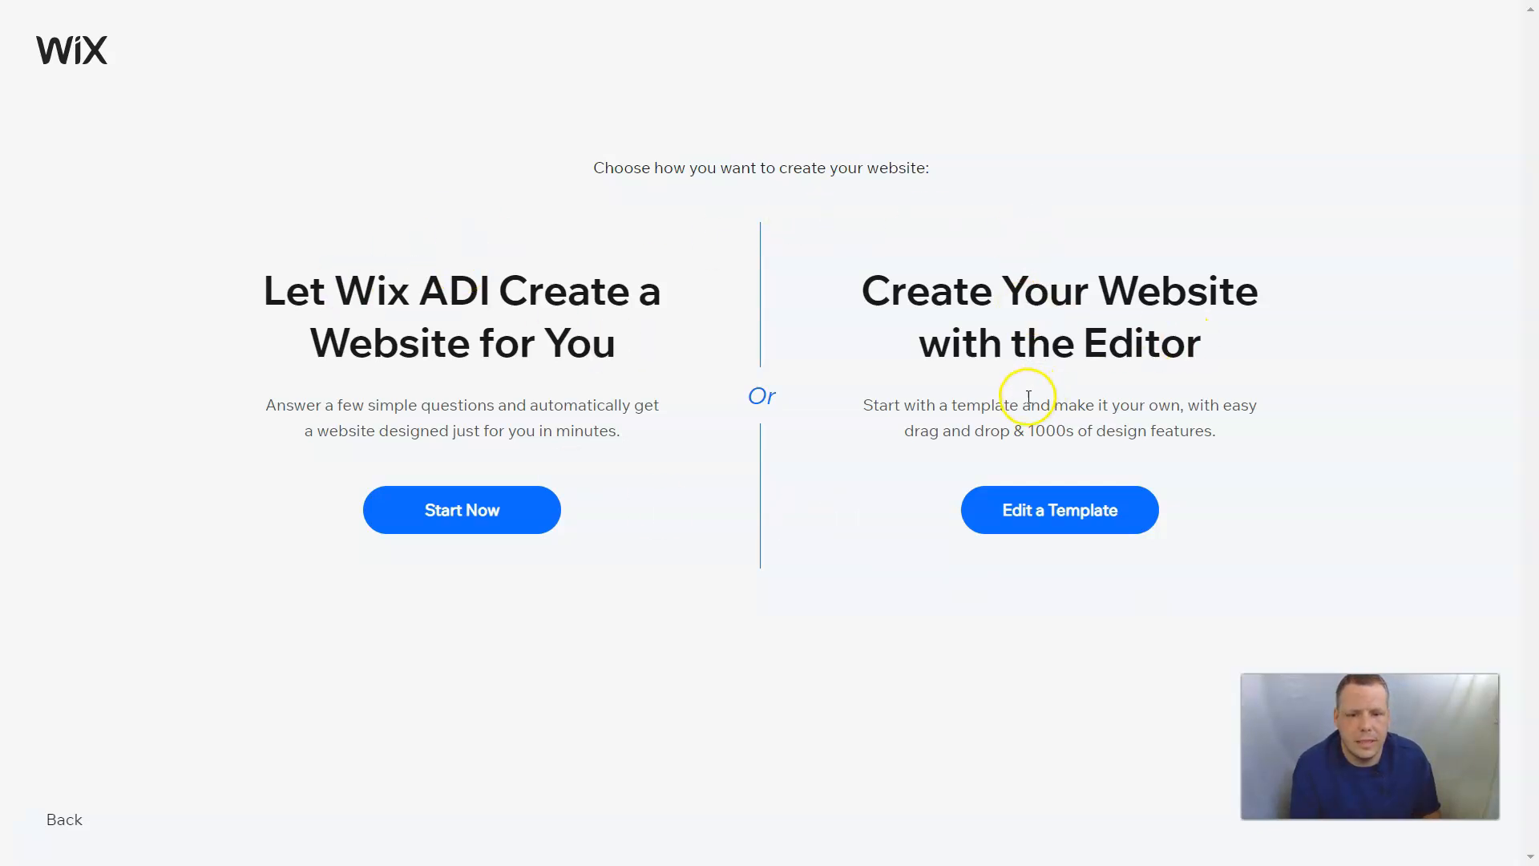
click(1066, 534)
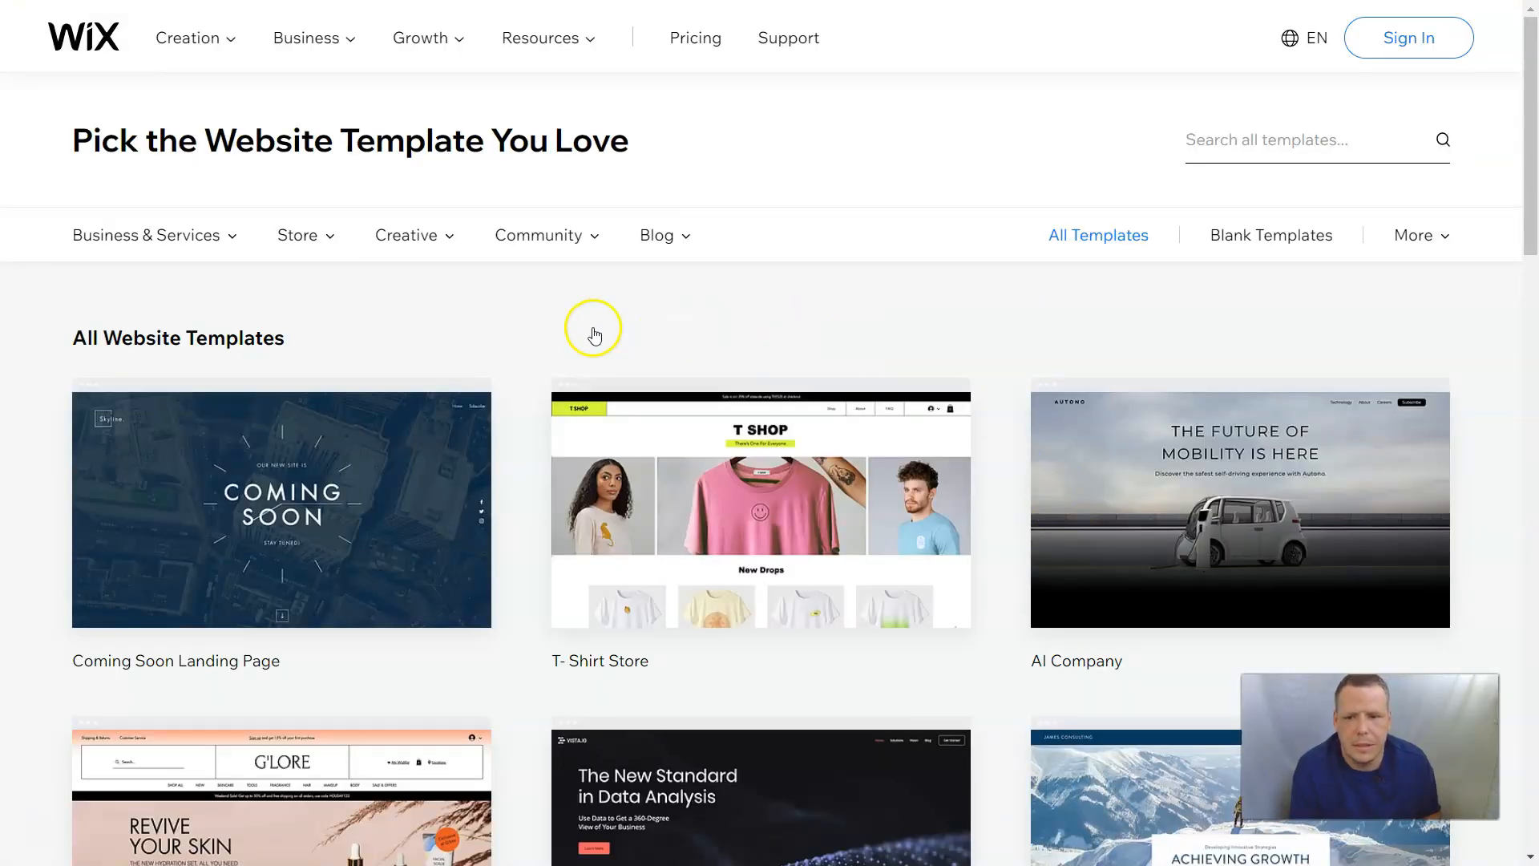
Show the Fashion & Clothing templates from the online store category
mouse_move(187, 243)
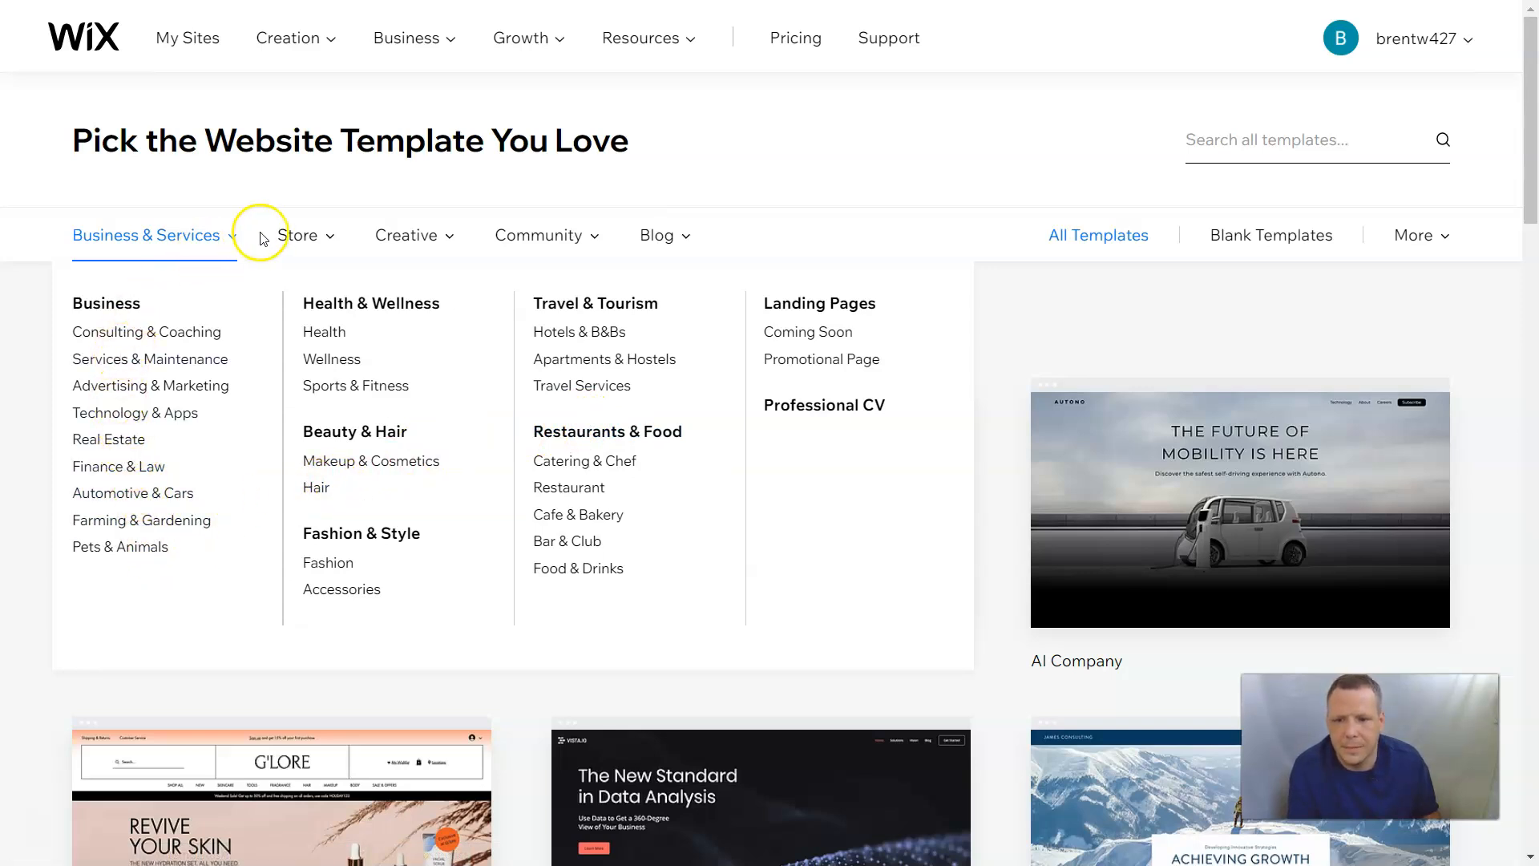
mouse_move(333, 241)
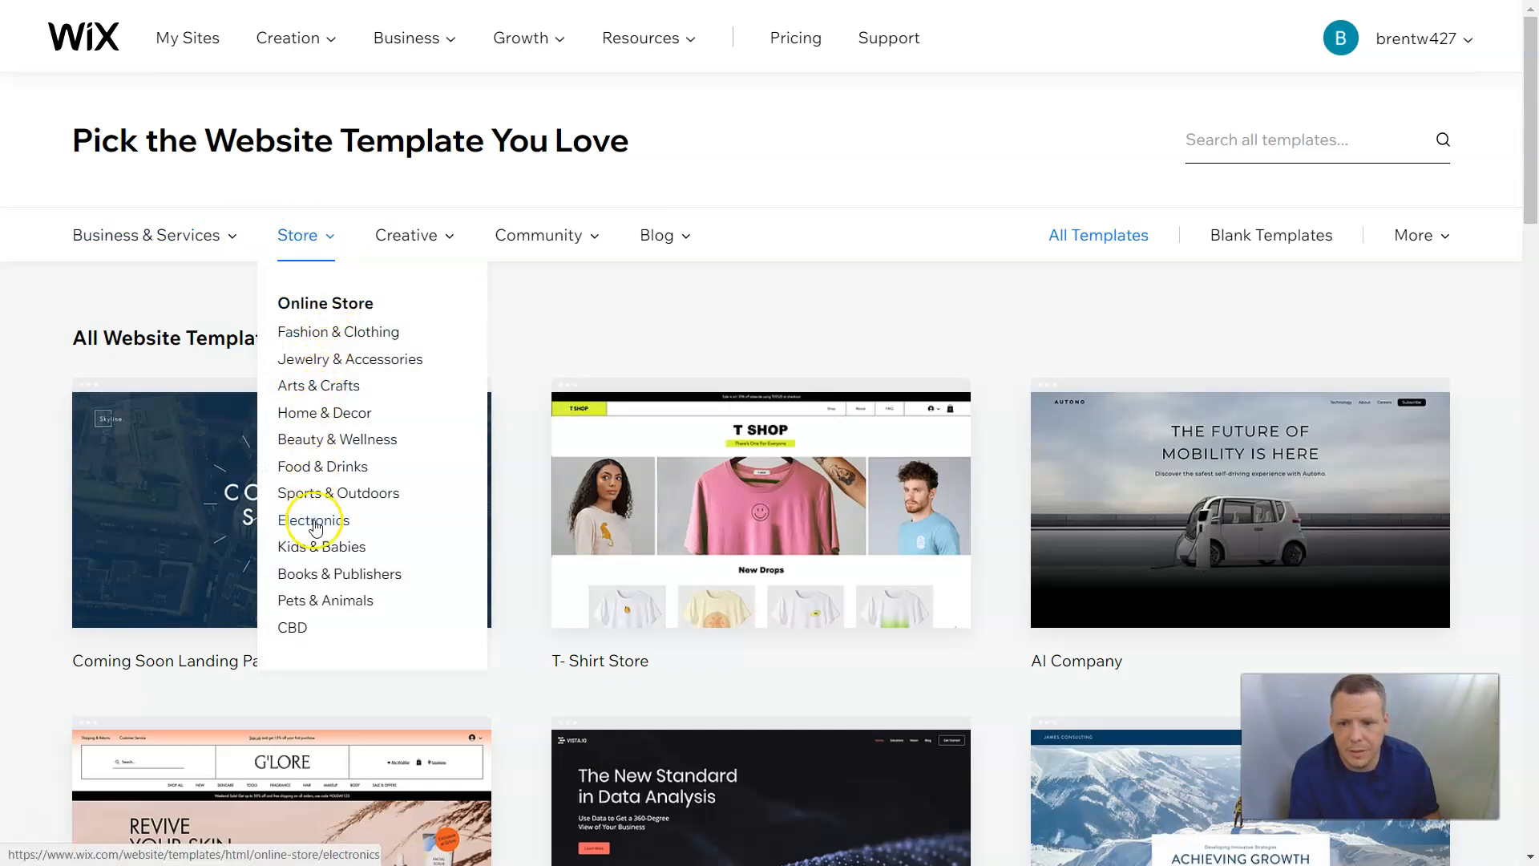
click(335, 333)
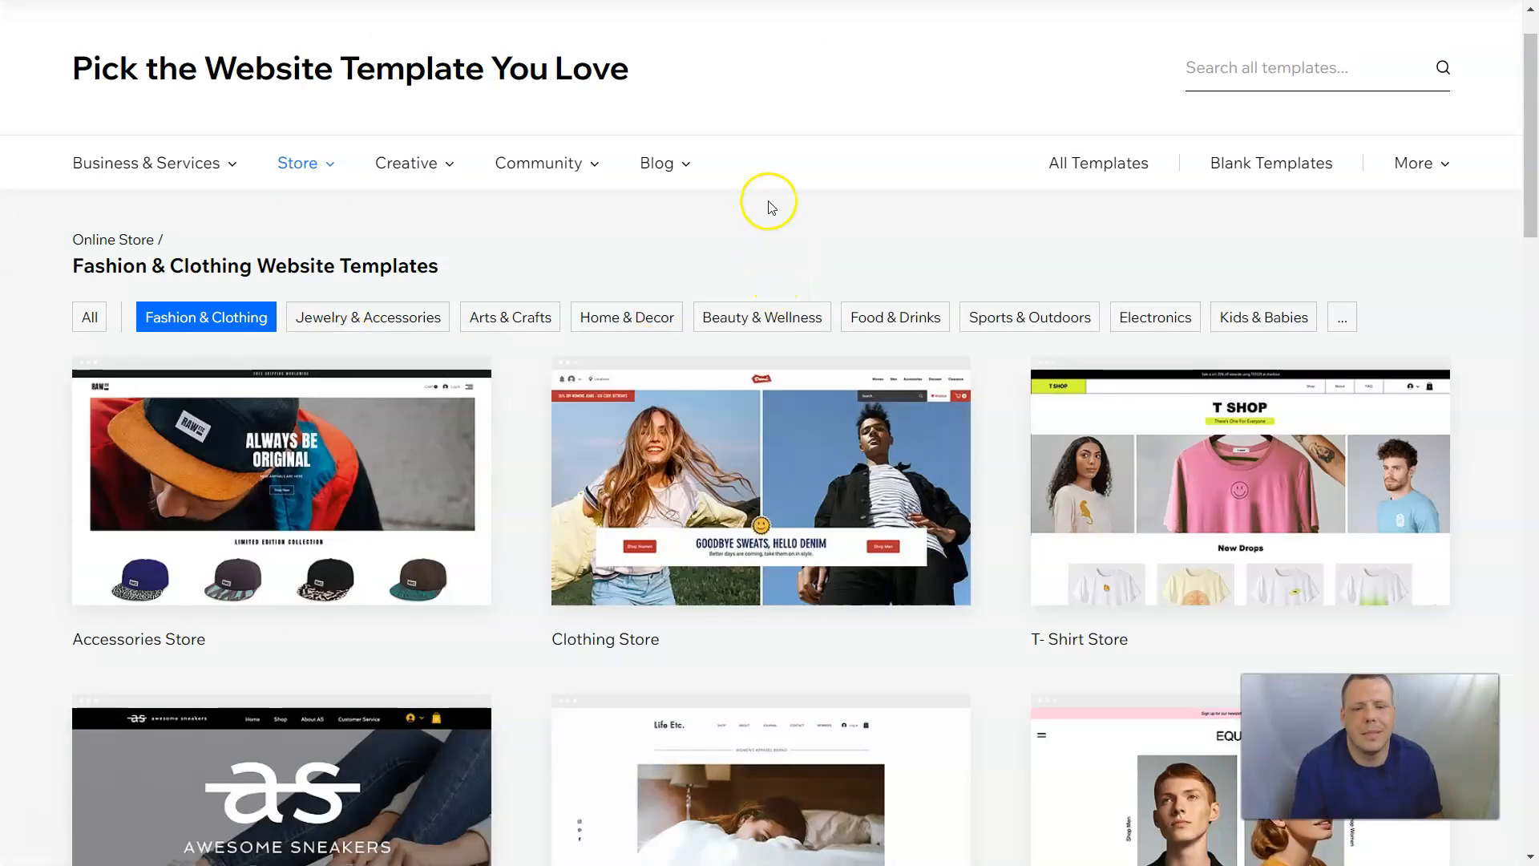
Preview the Awesome Sneakers shoe store template and close the preview
scroll(782, 184, down, 2)
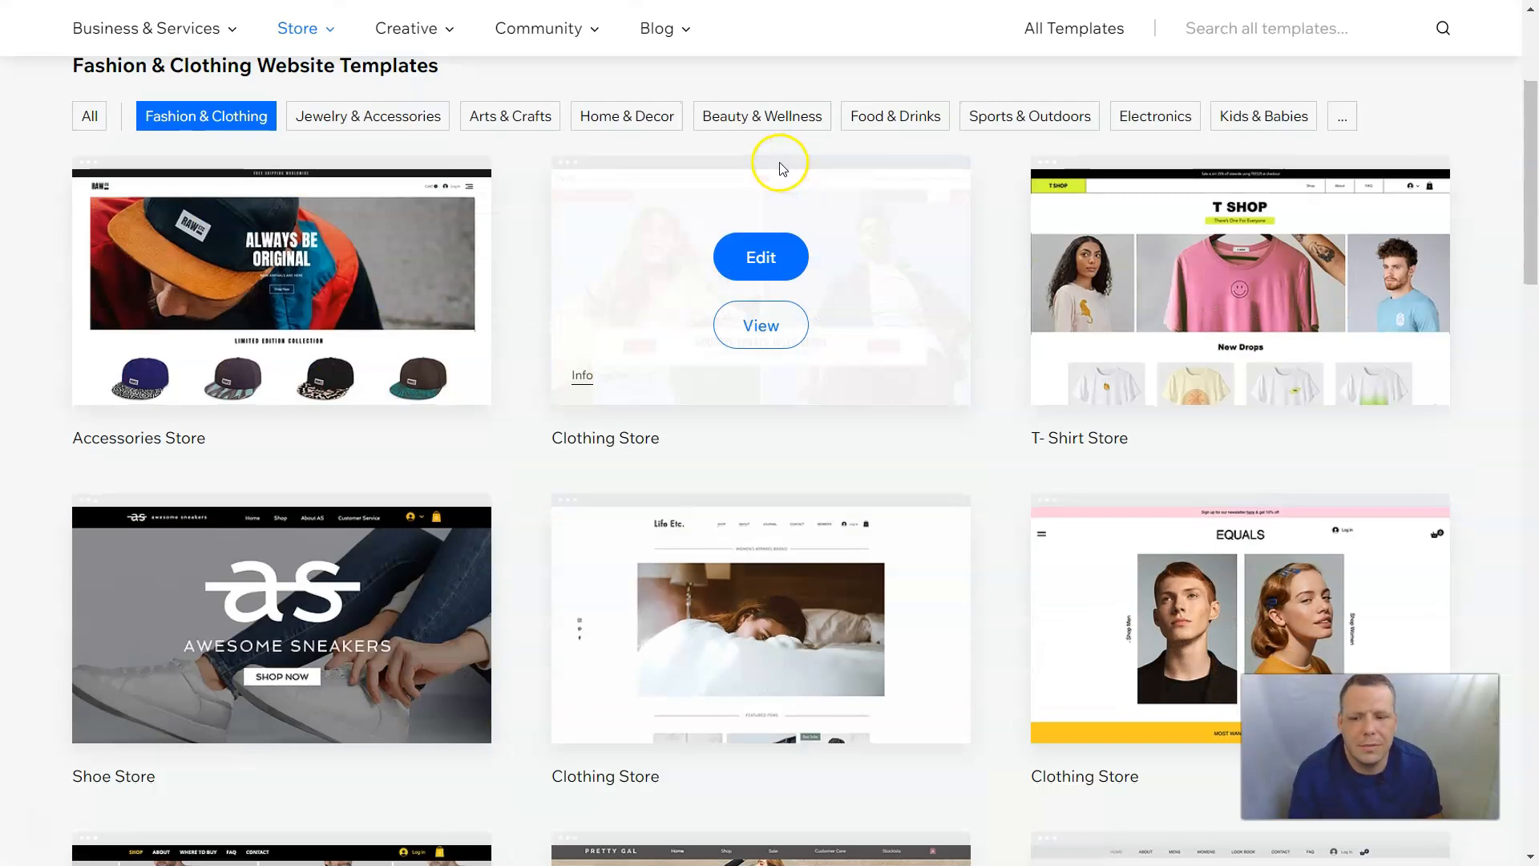
mouse_move(405, 645)
click(280, 661)
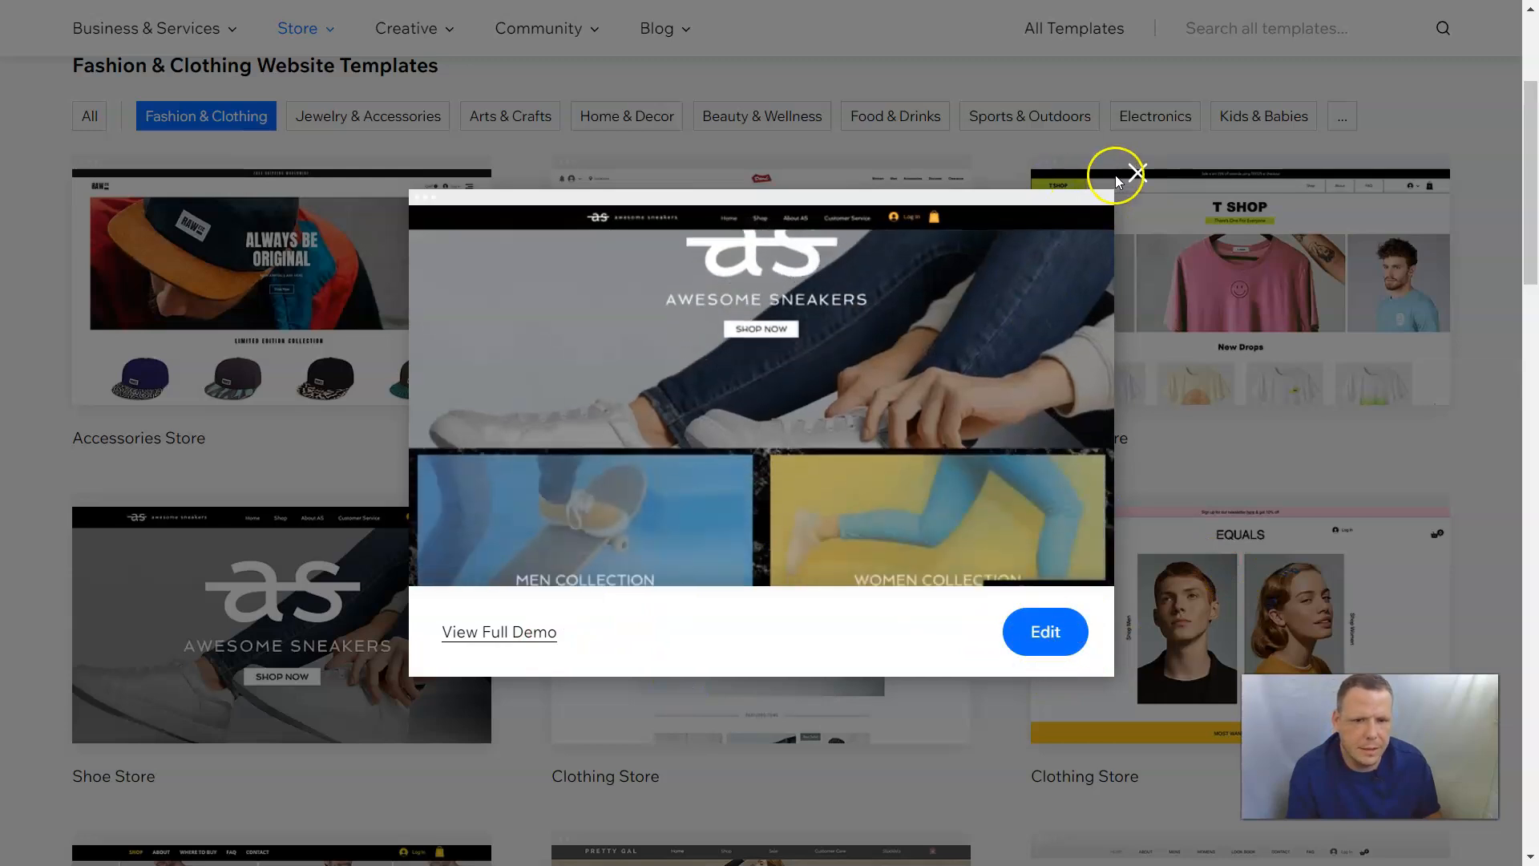
click(1138, 172)
Preview the EQUALS clothing store template and close the preview
scroll(1170, 415, down, 5)
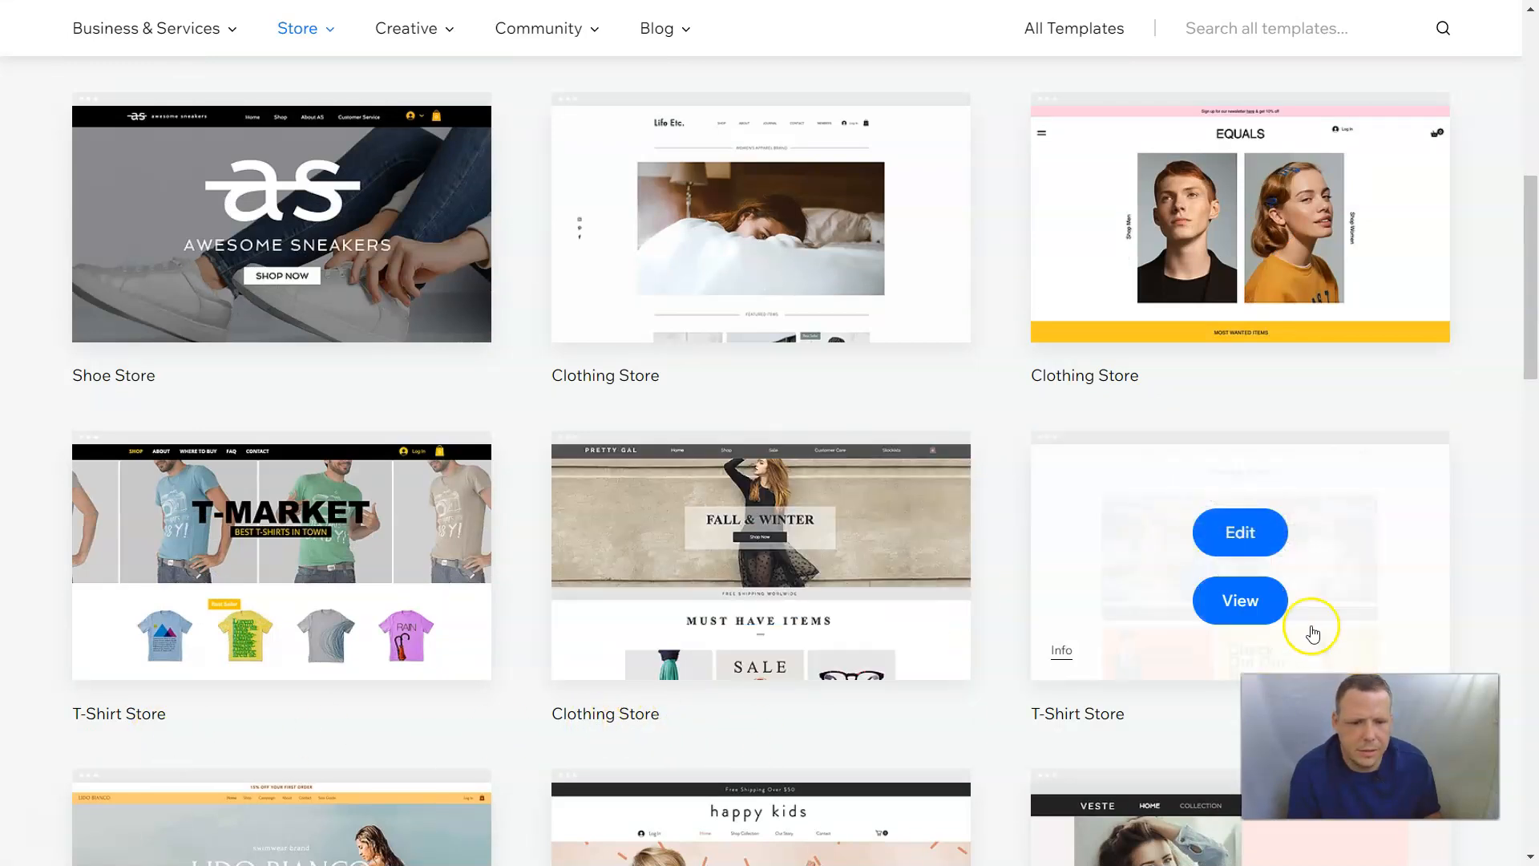
scroll(1210, 508, up, 1)
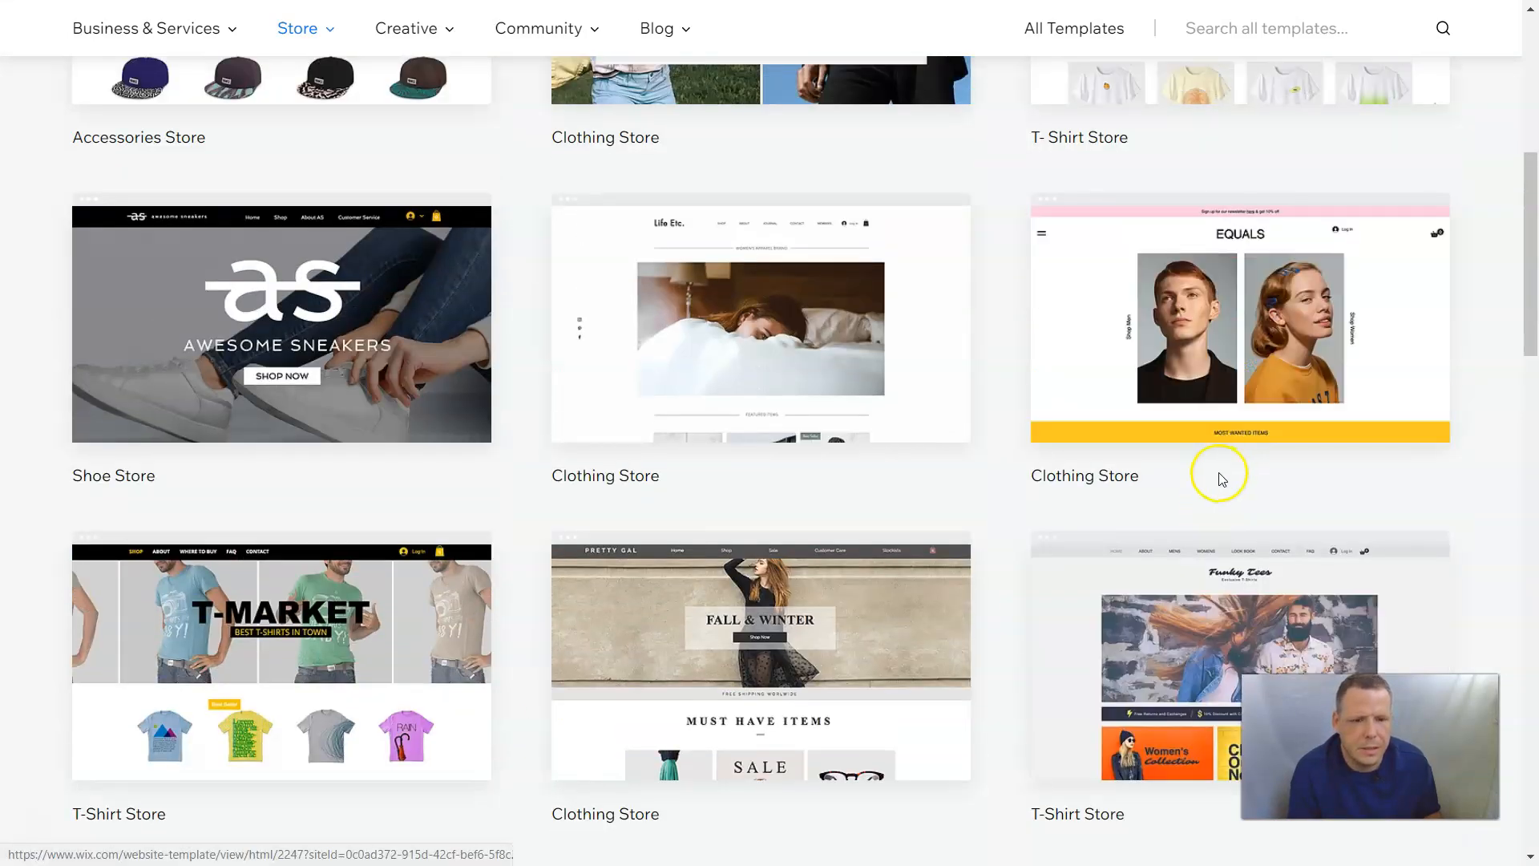
click(1249, 362)
click(1216, 406)
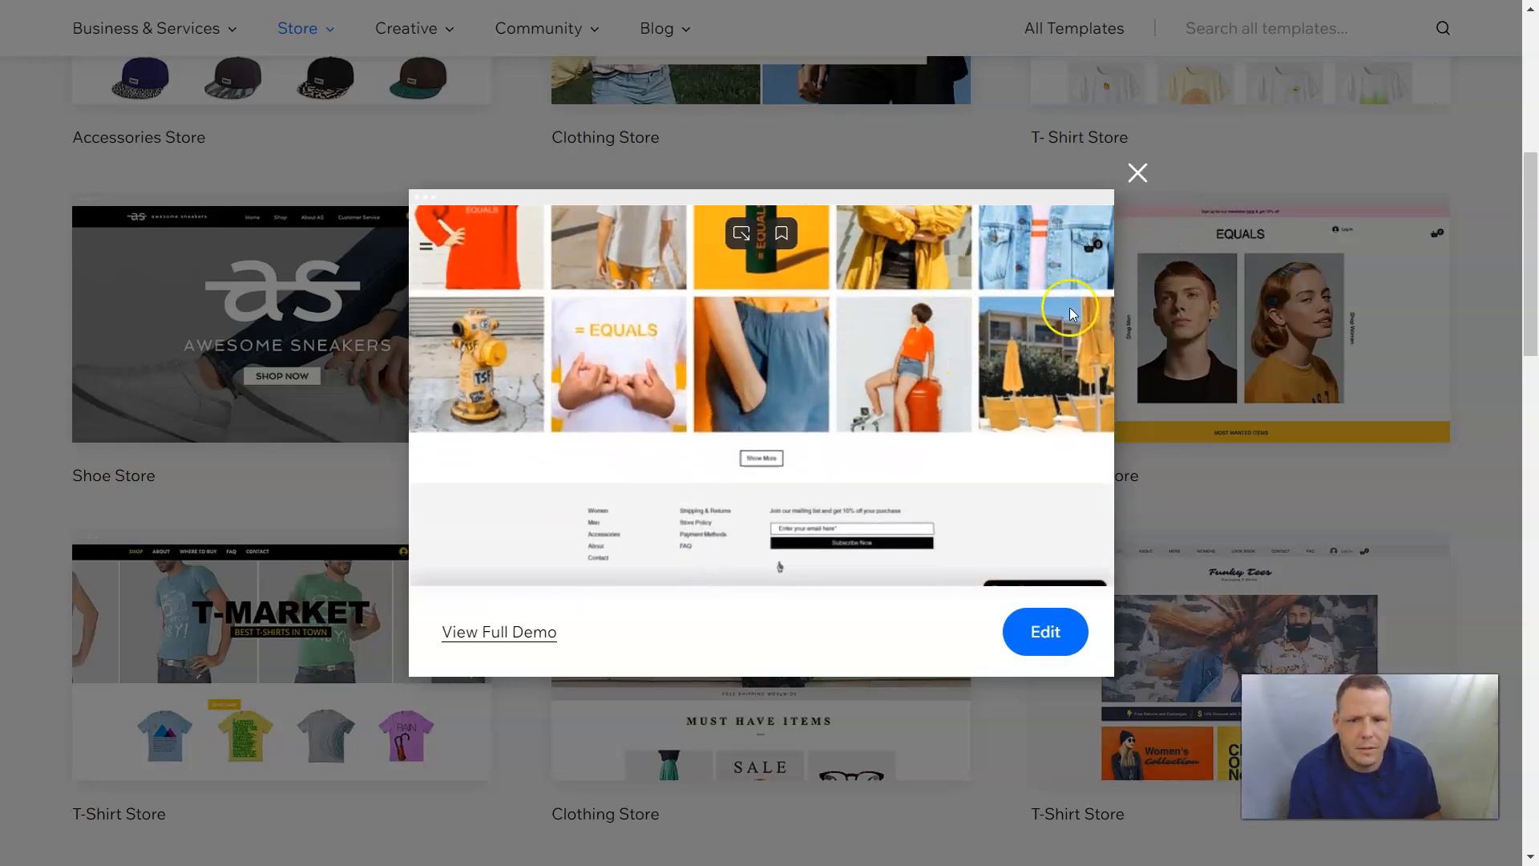
click(1138, 172)
Look through the remaining Fashion & Clothing templates and go to page 2 of the list
scroll(1073, 337, down, 3)
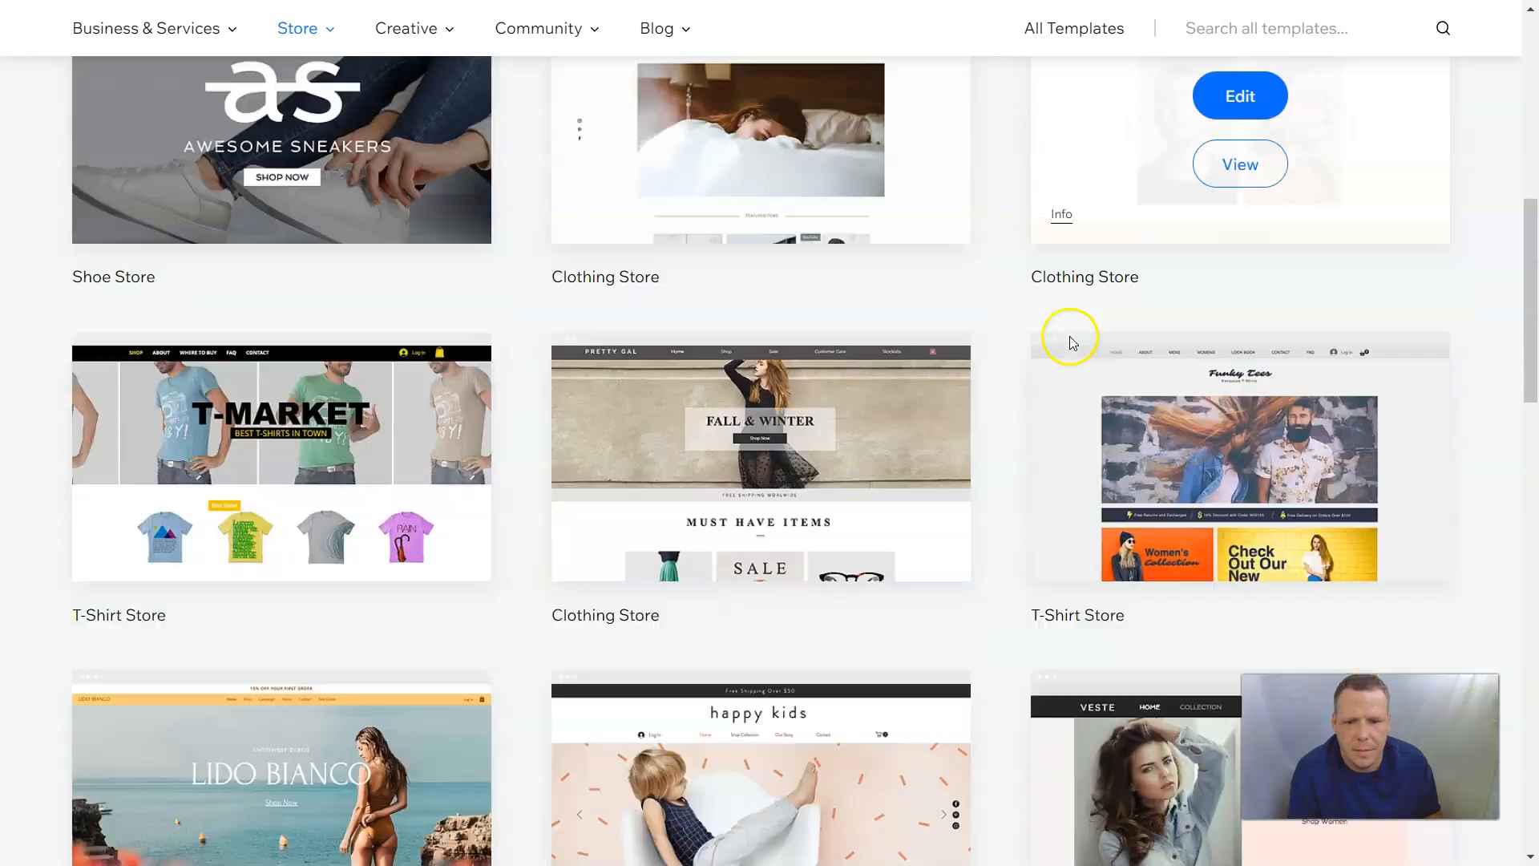
scroll(1073, 343, down, 3)
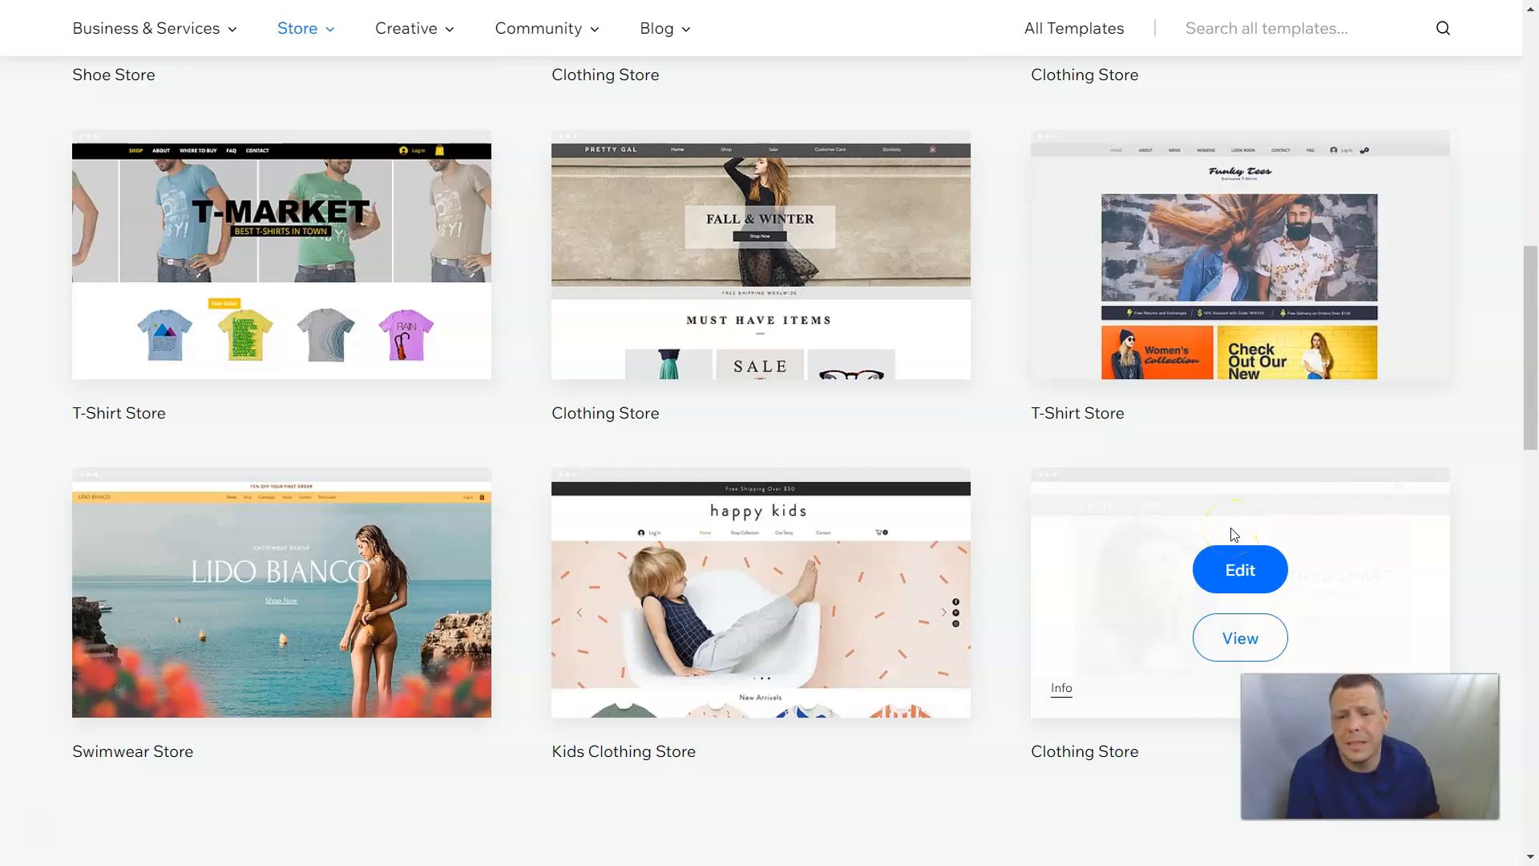
scroll(1234, 536, down, 3)
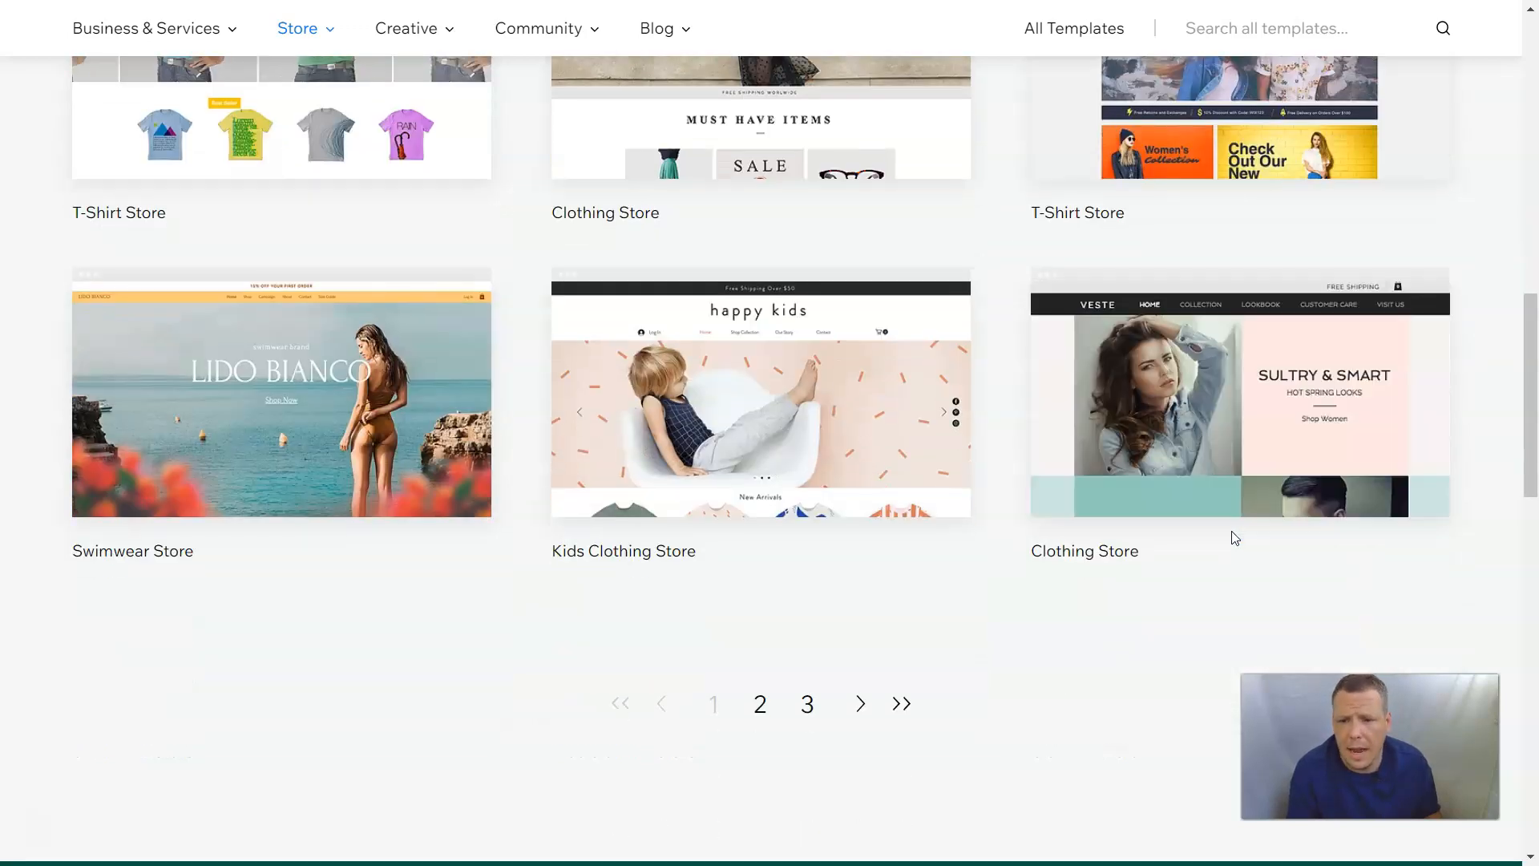
scroll(1252, 523, up, 15)
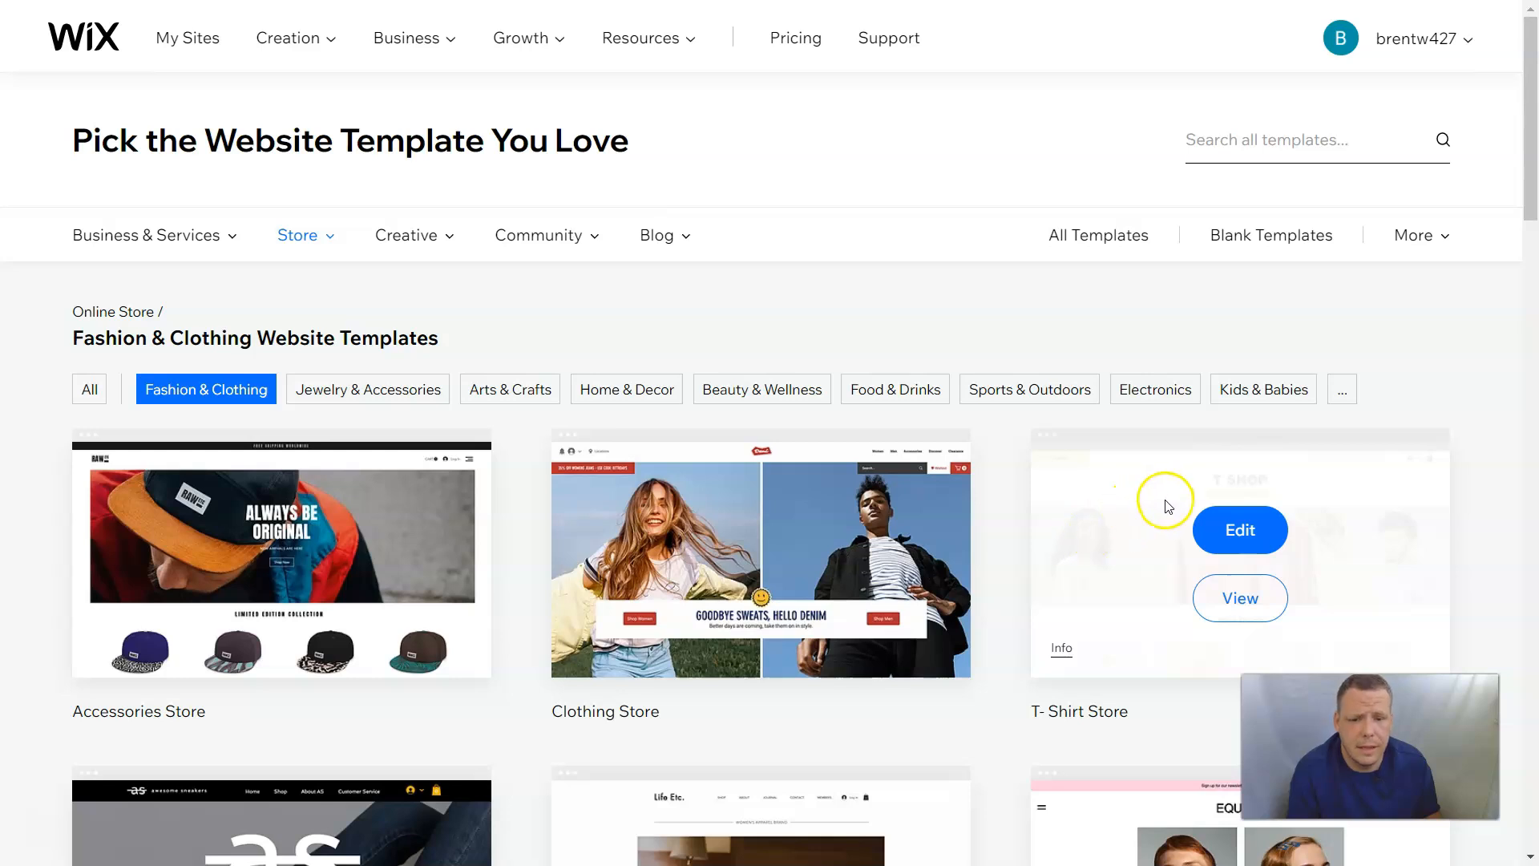
scroll(1168, 507, down, 8)
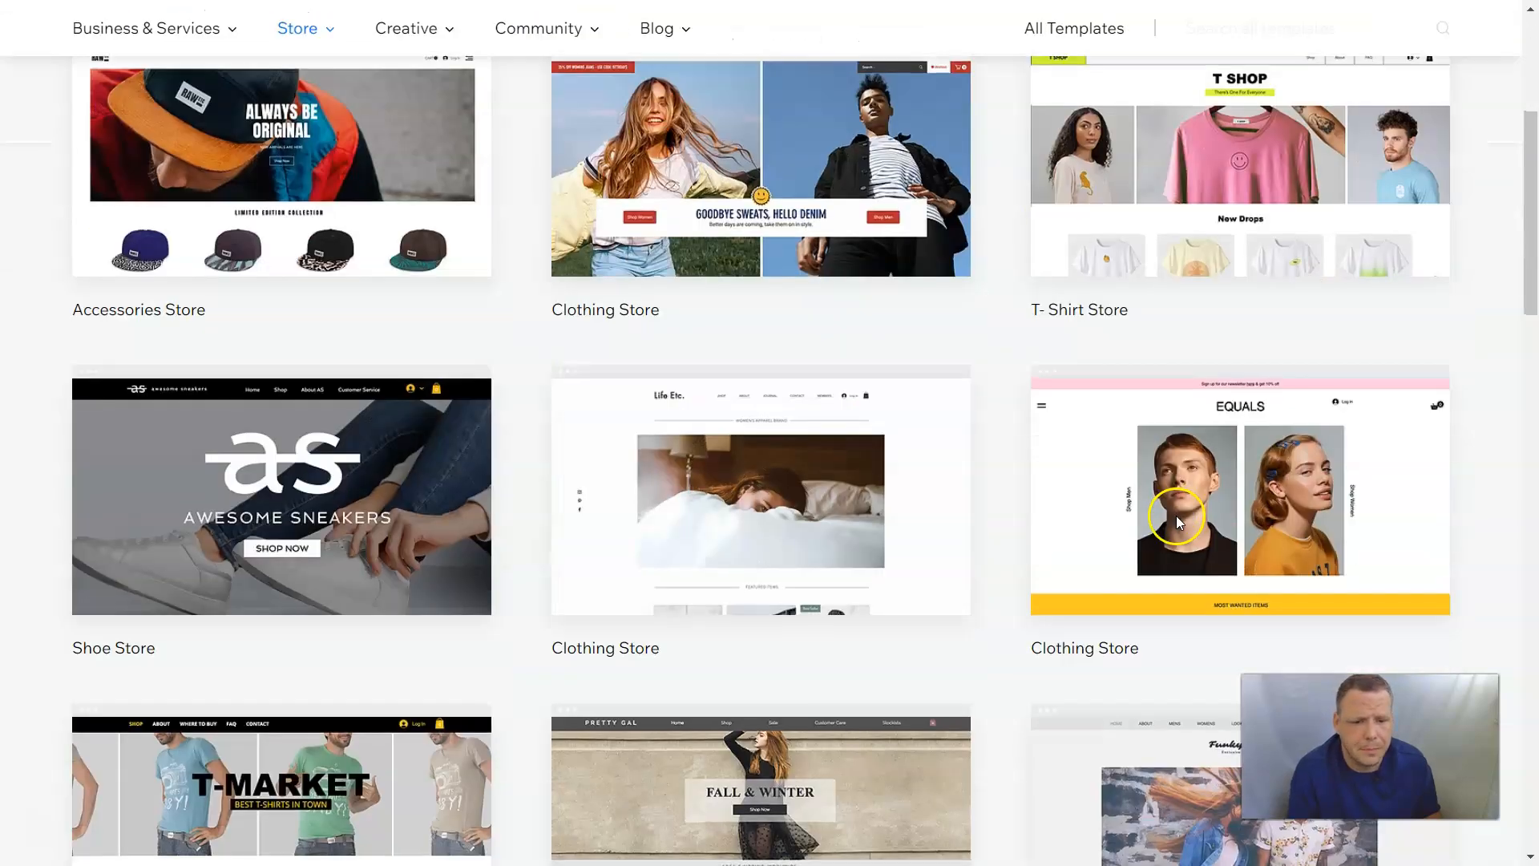
scroll(1172, 543, down, 6)
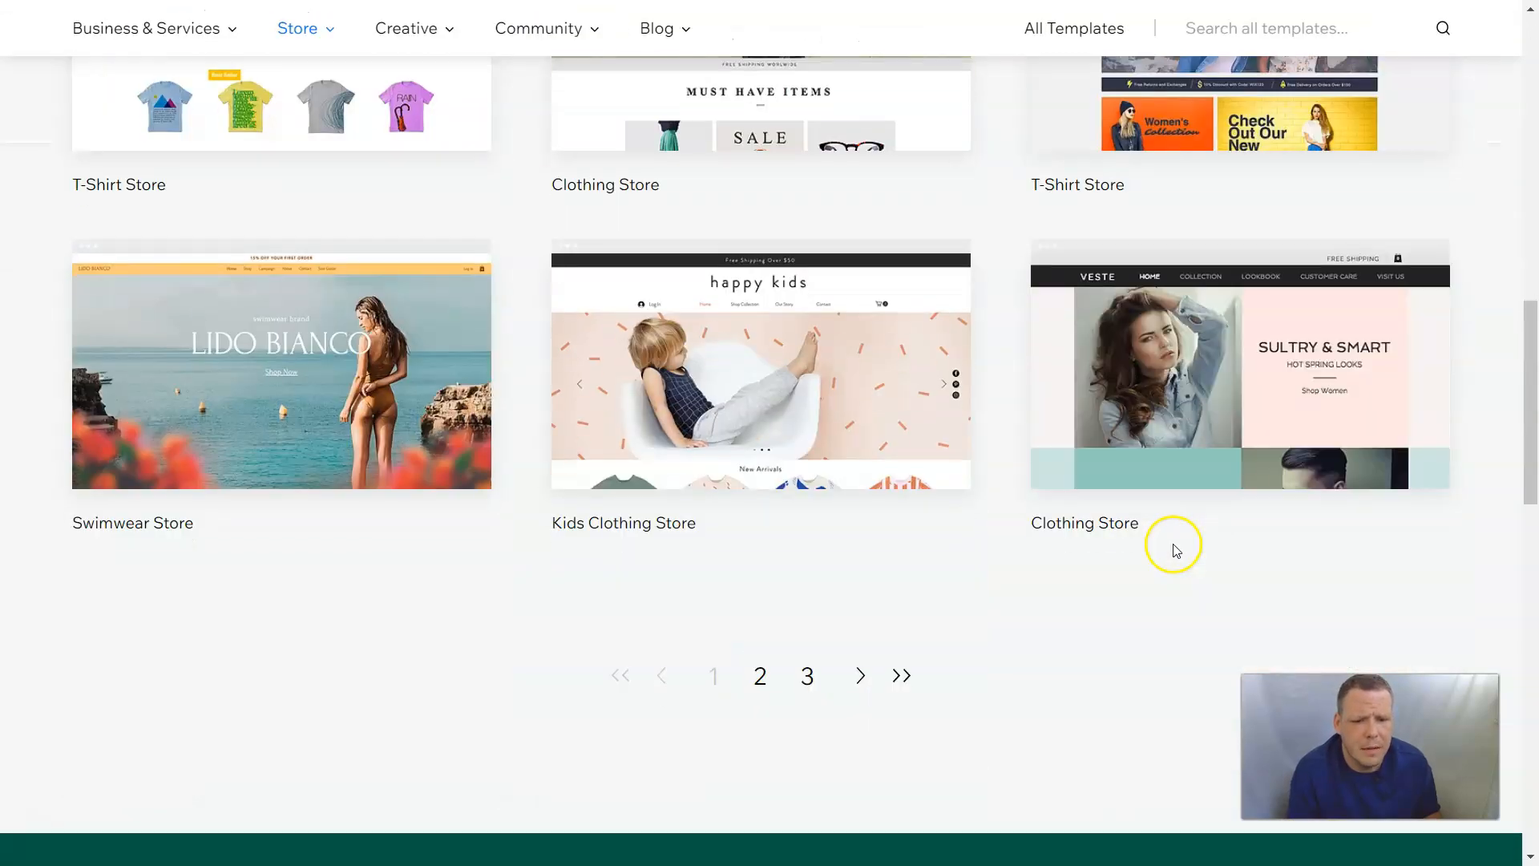
click(759, 681)
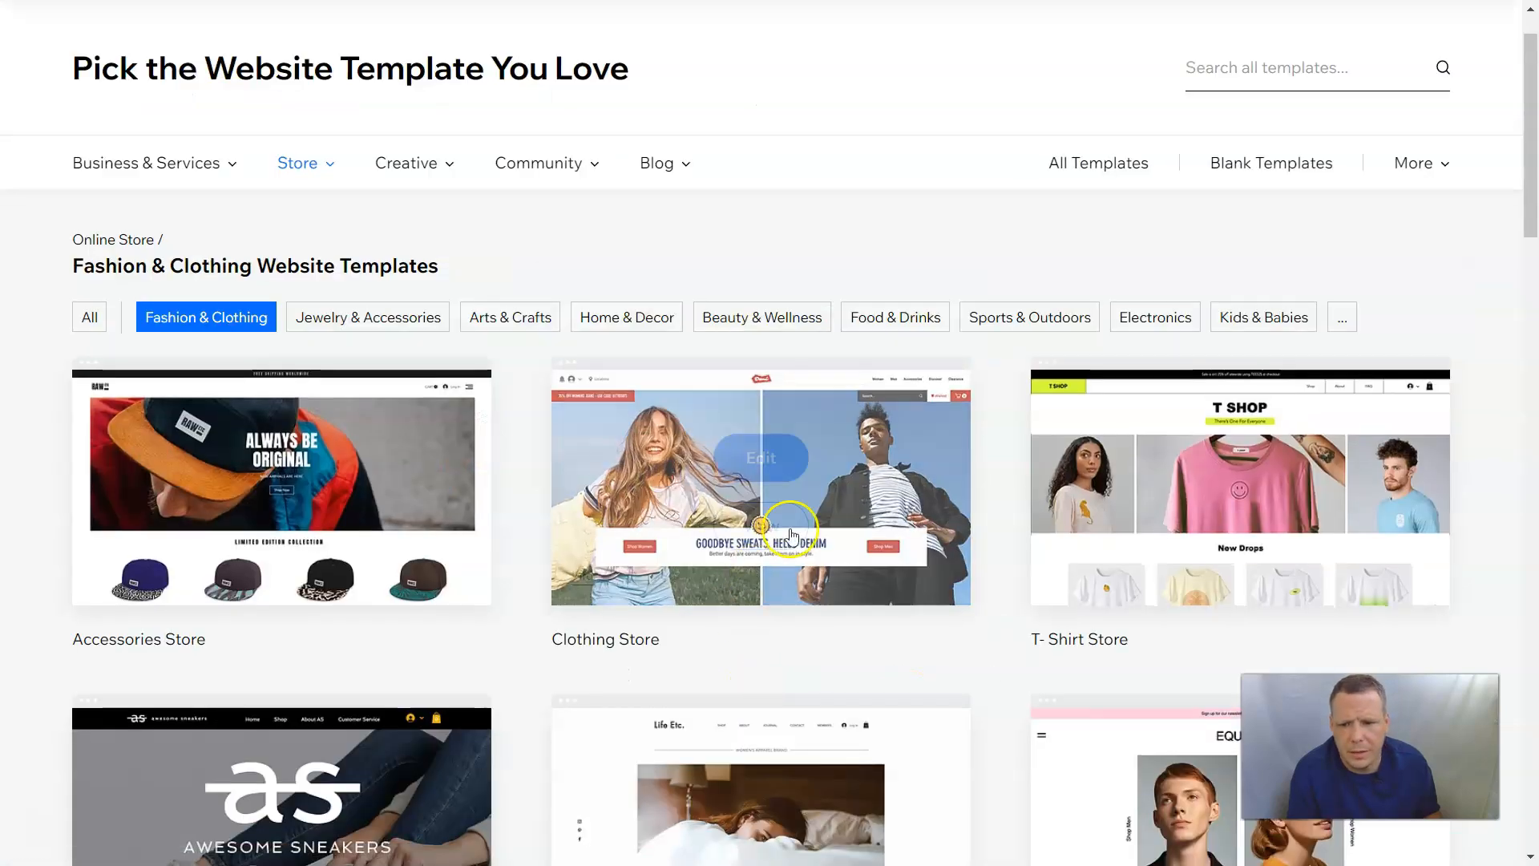
Preview the ETHKL clothing store template with the "Sustainable. Beautiful. Ethical." headline and open it for editing
scroll(862, 481, down, 4)
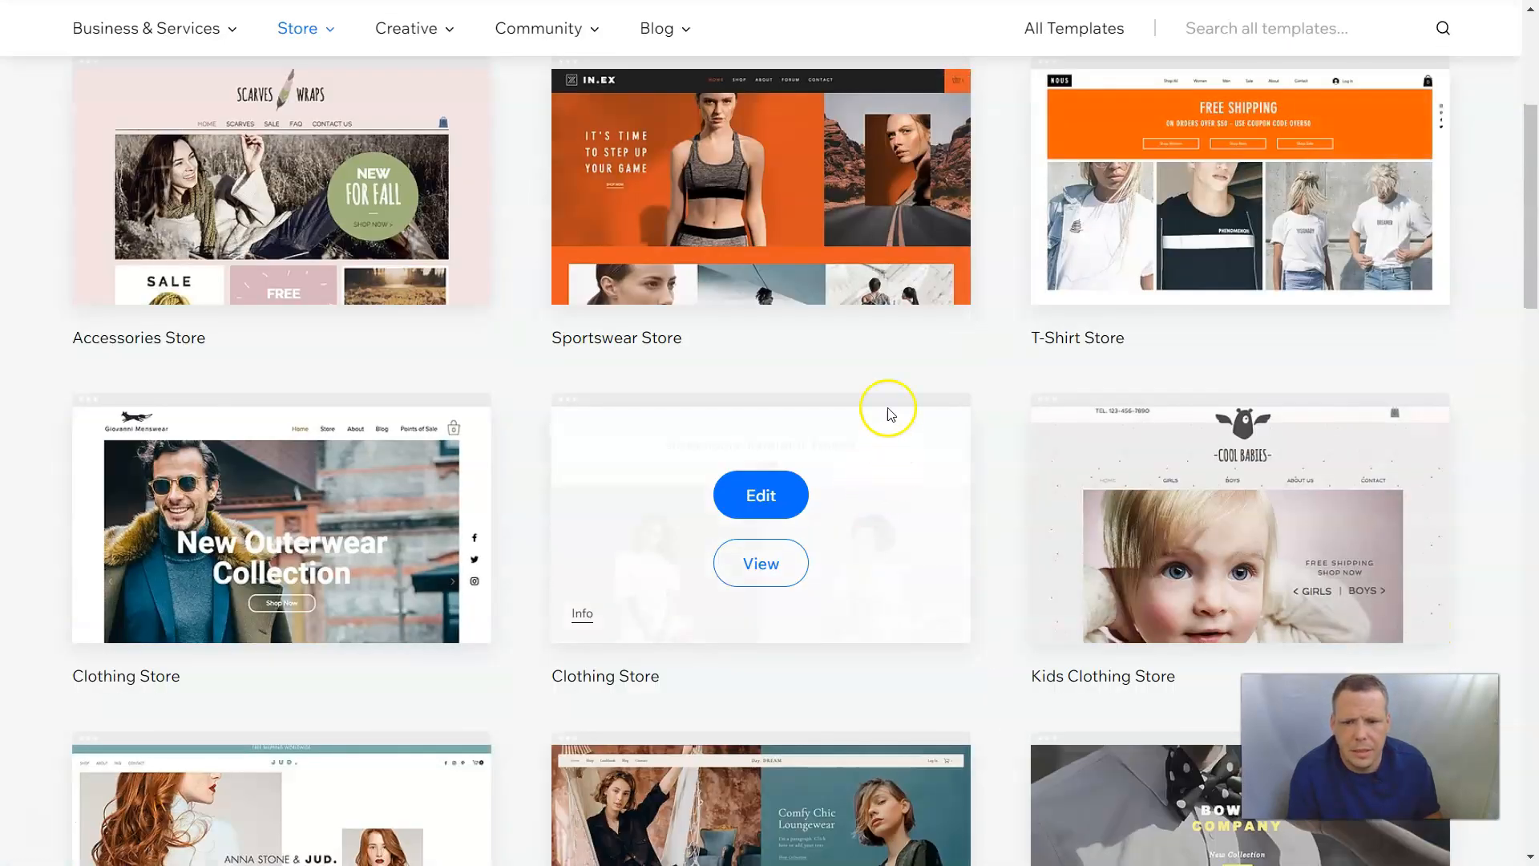
scroll(1045, 421, down, 4)
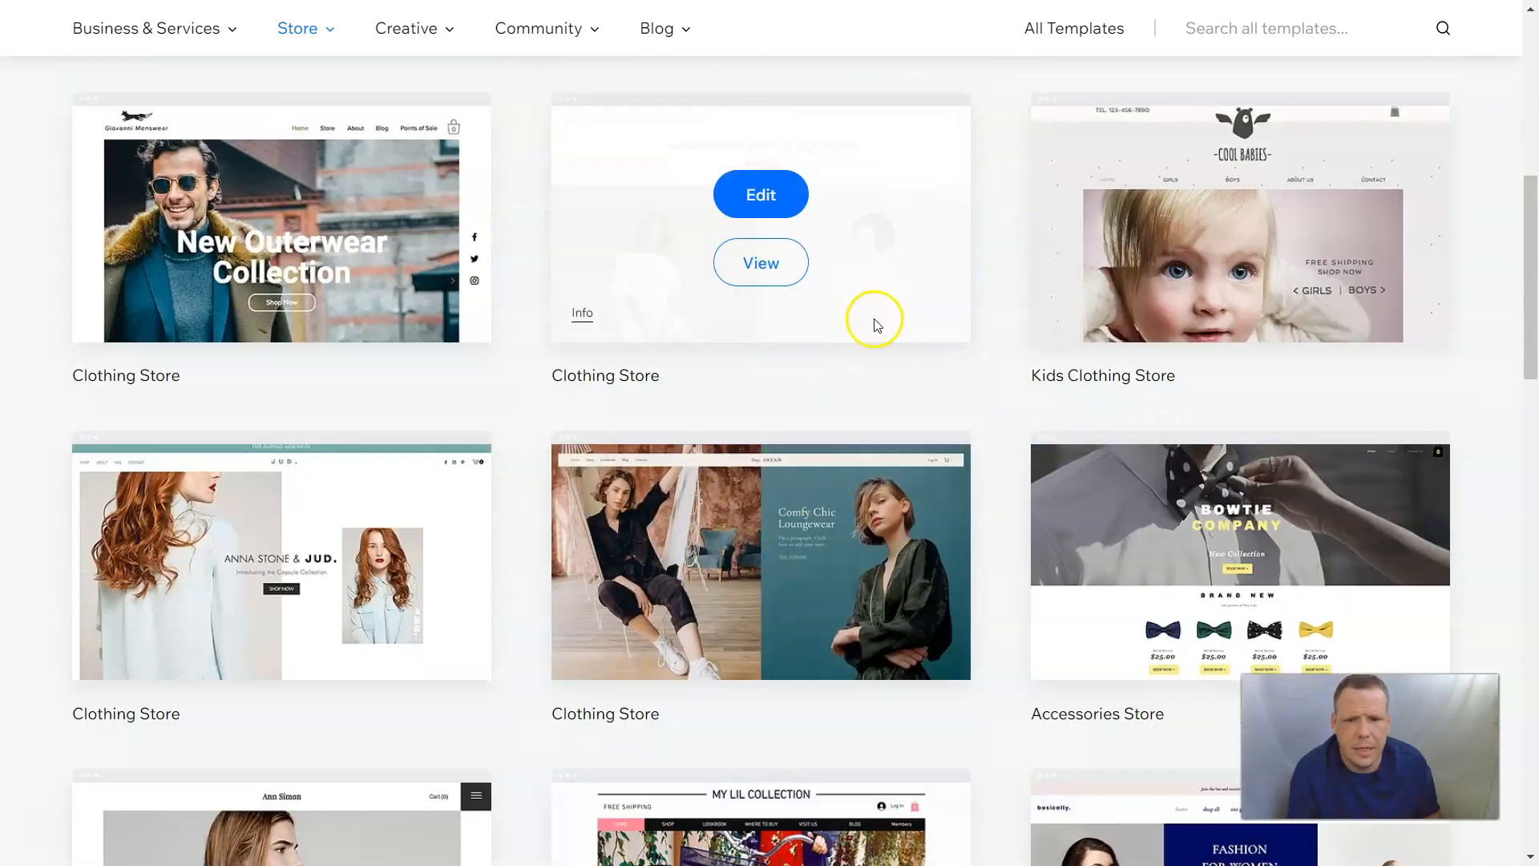
click(784, 265)
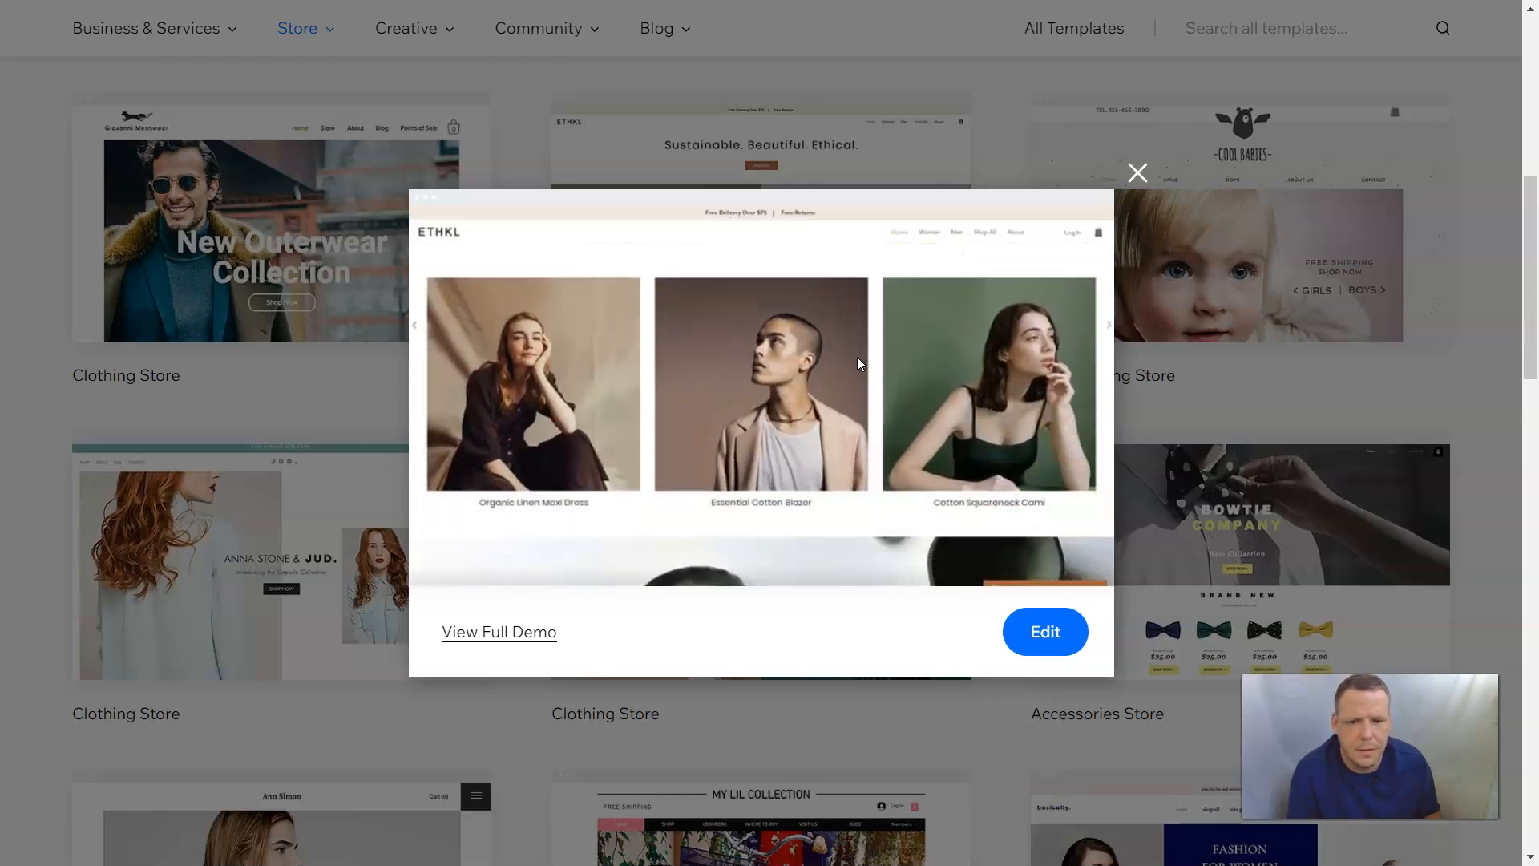
click(1027, 641)
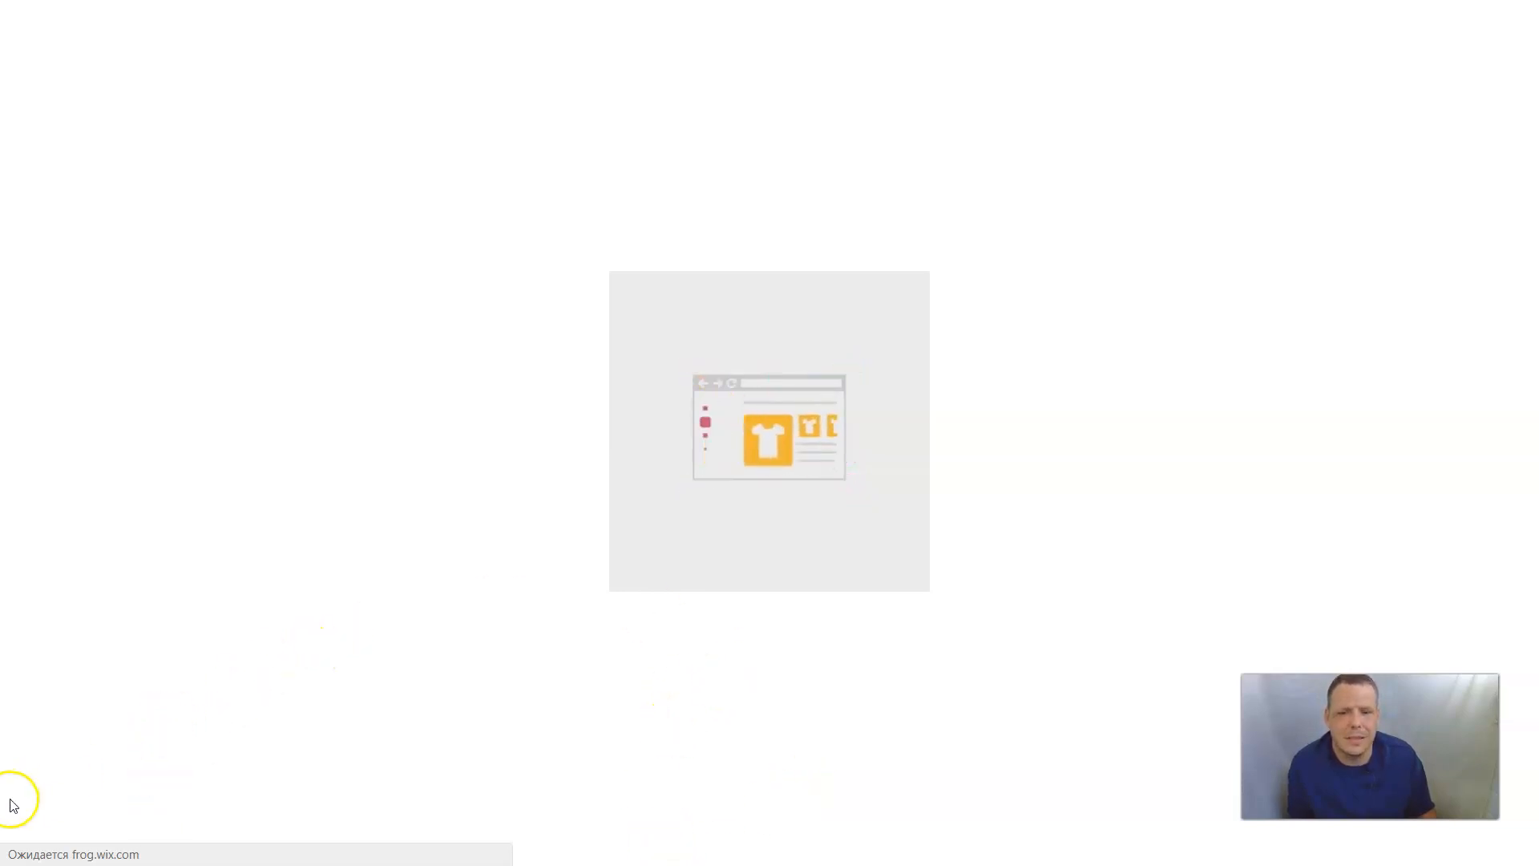
mouse_move(5, 823)
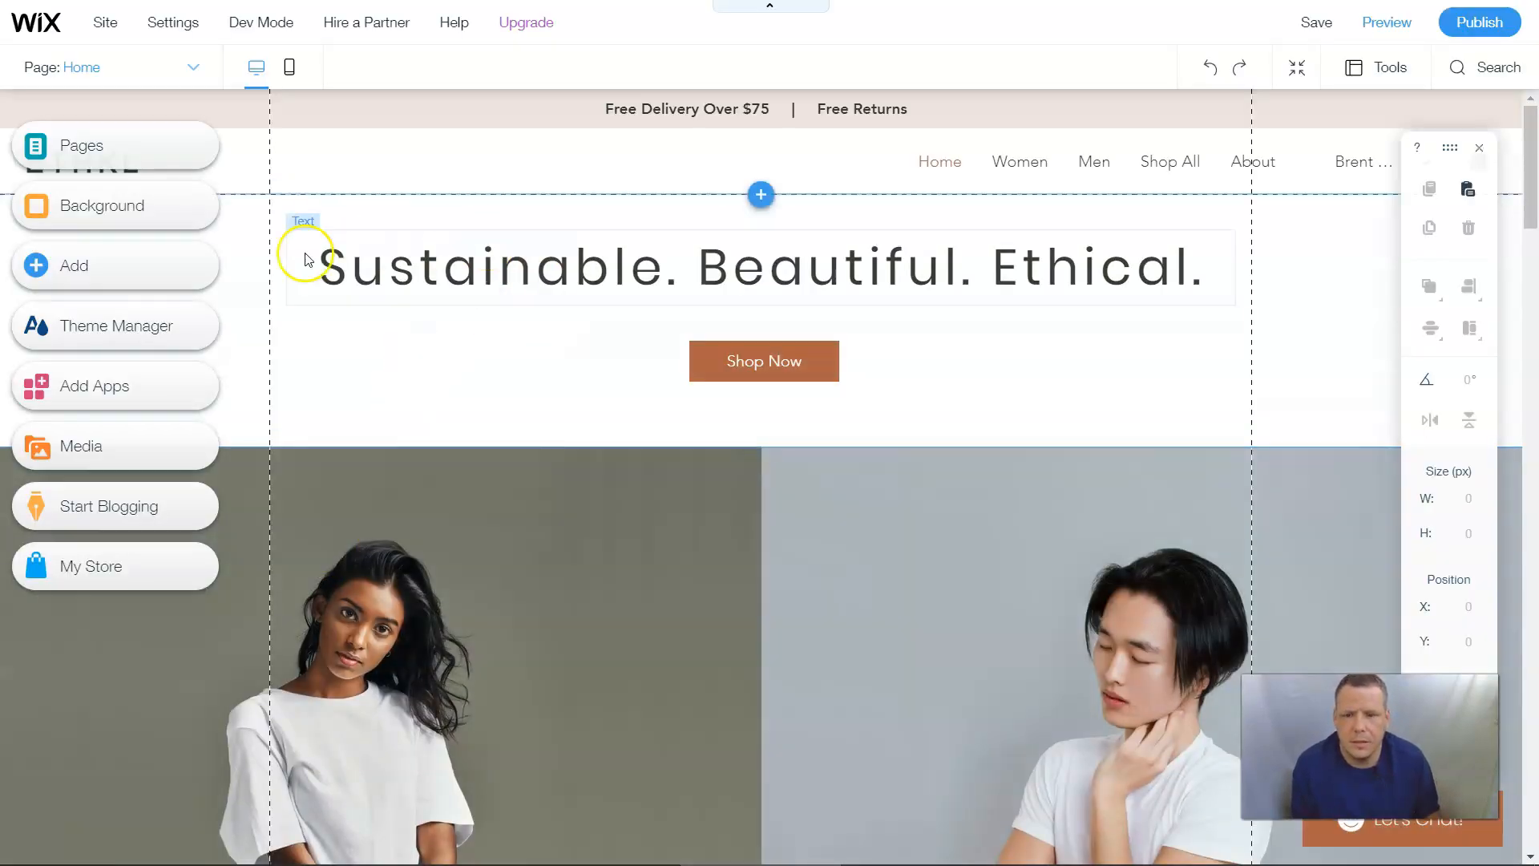
Stretch the "Free Delivery Over $75" strip above the site header to 90 px high and reposition the floating editing toolbar
click(423, 110)
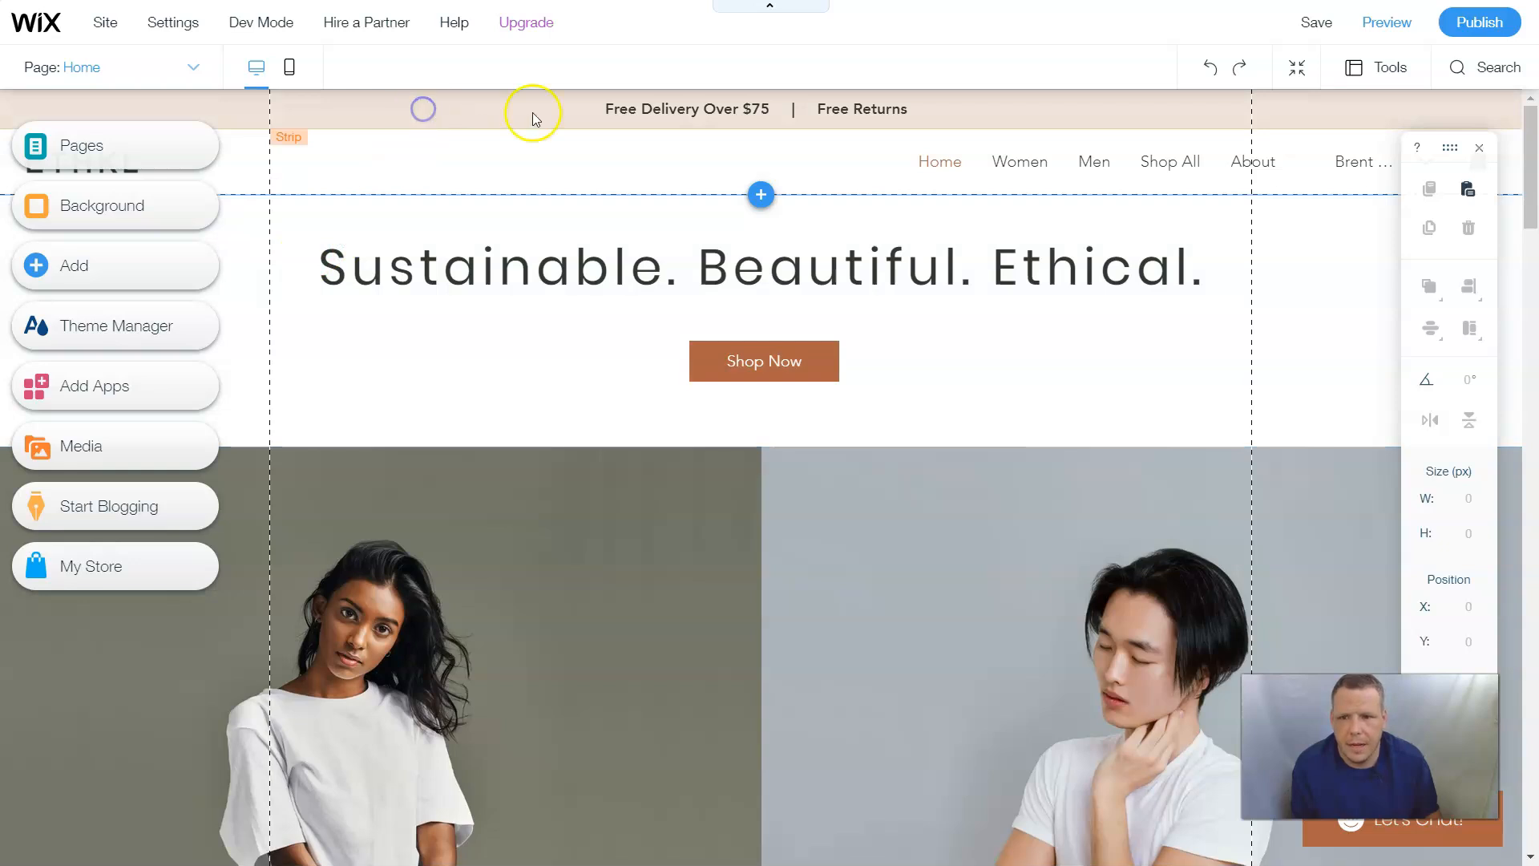
click(704, 120)
click(847, 122)
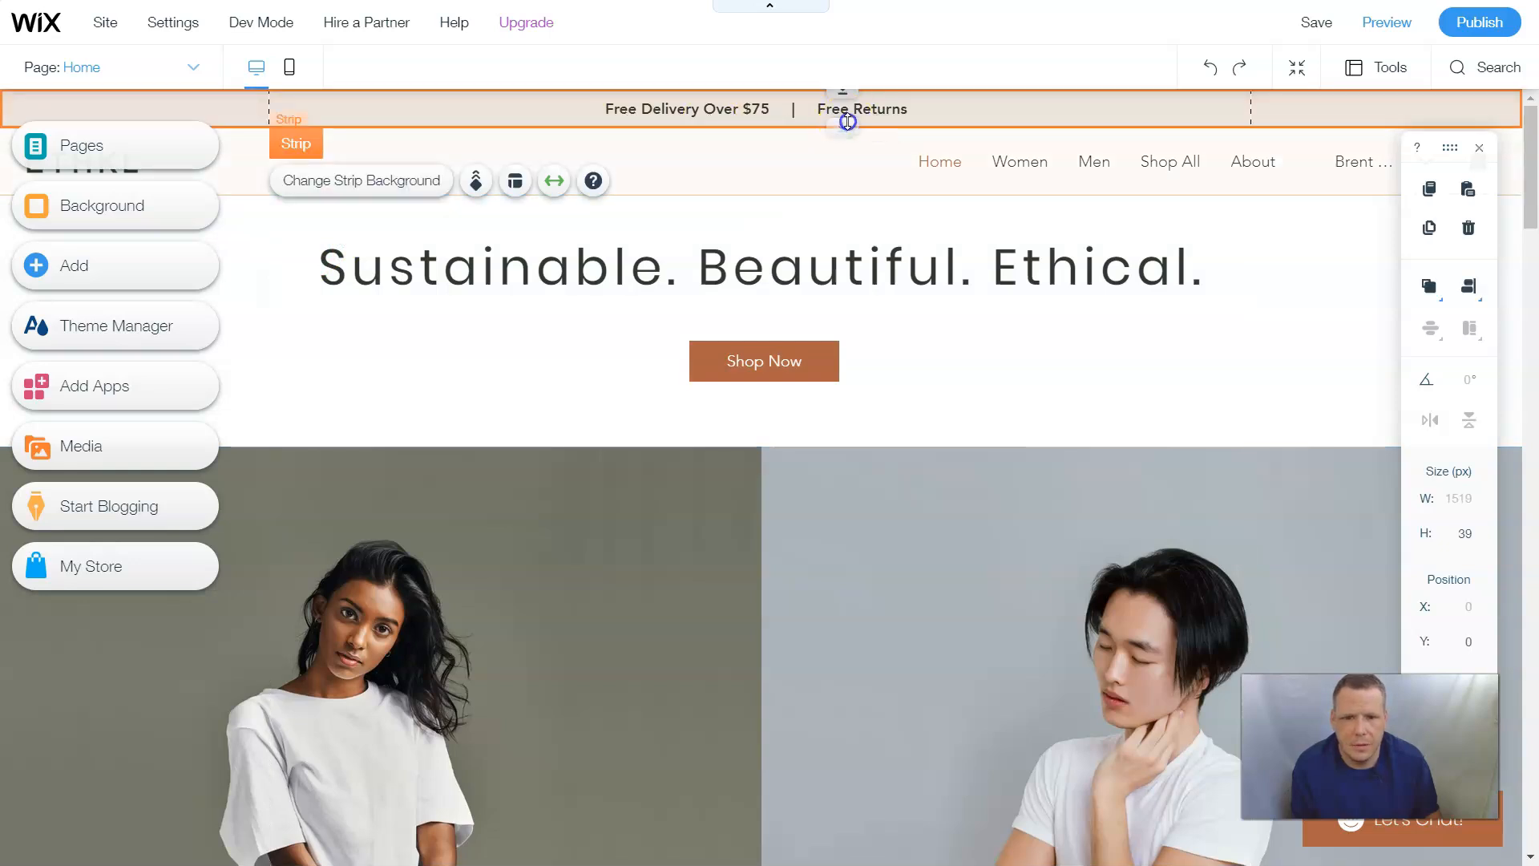
drag(857, 155, 858, 178)
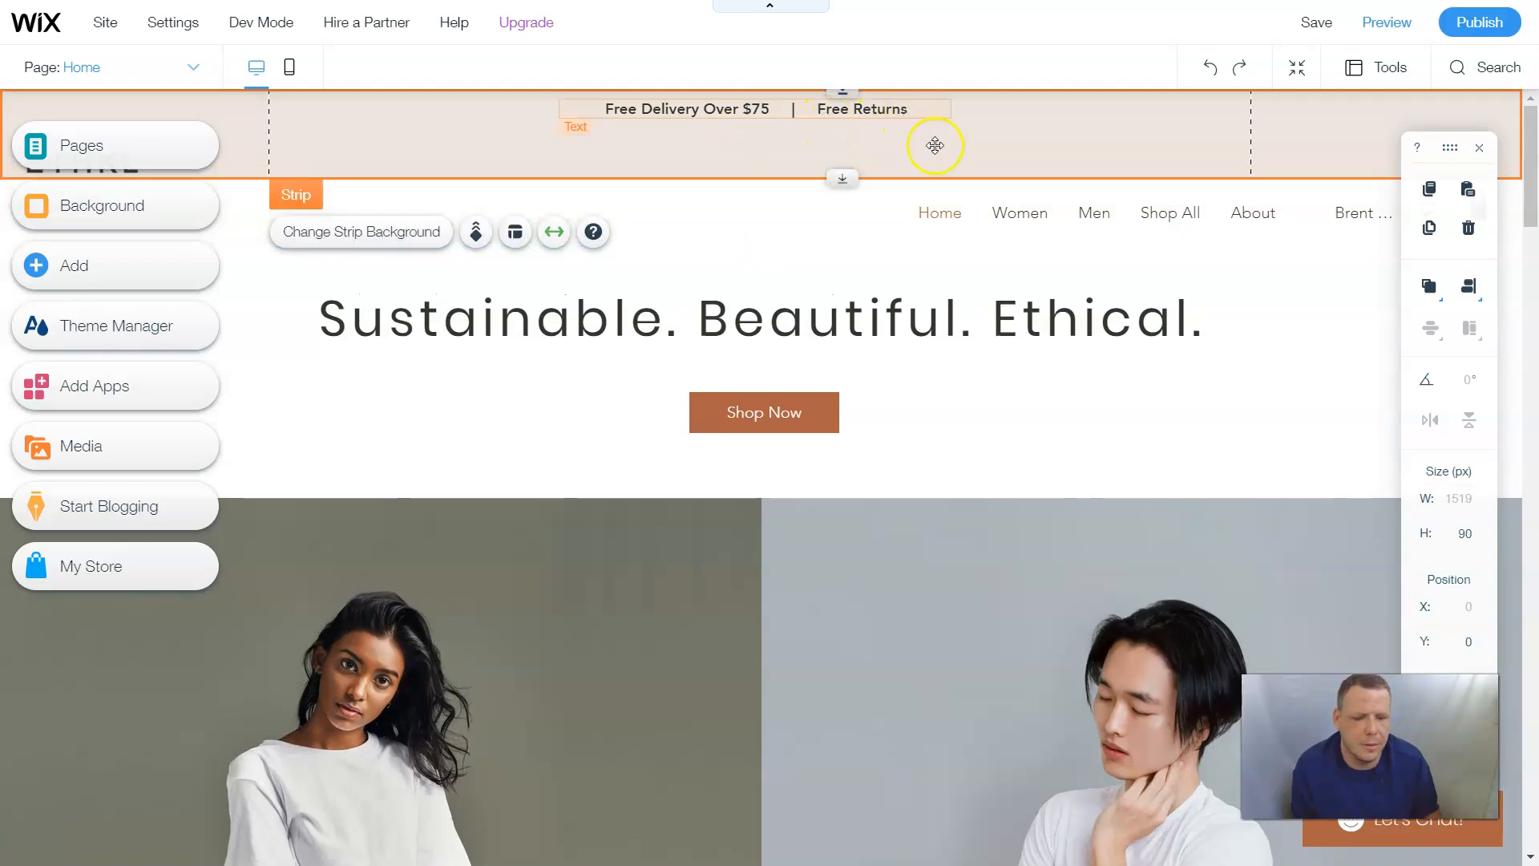
drag(1450, 148, 1050, 153)
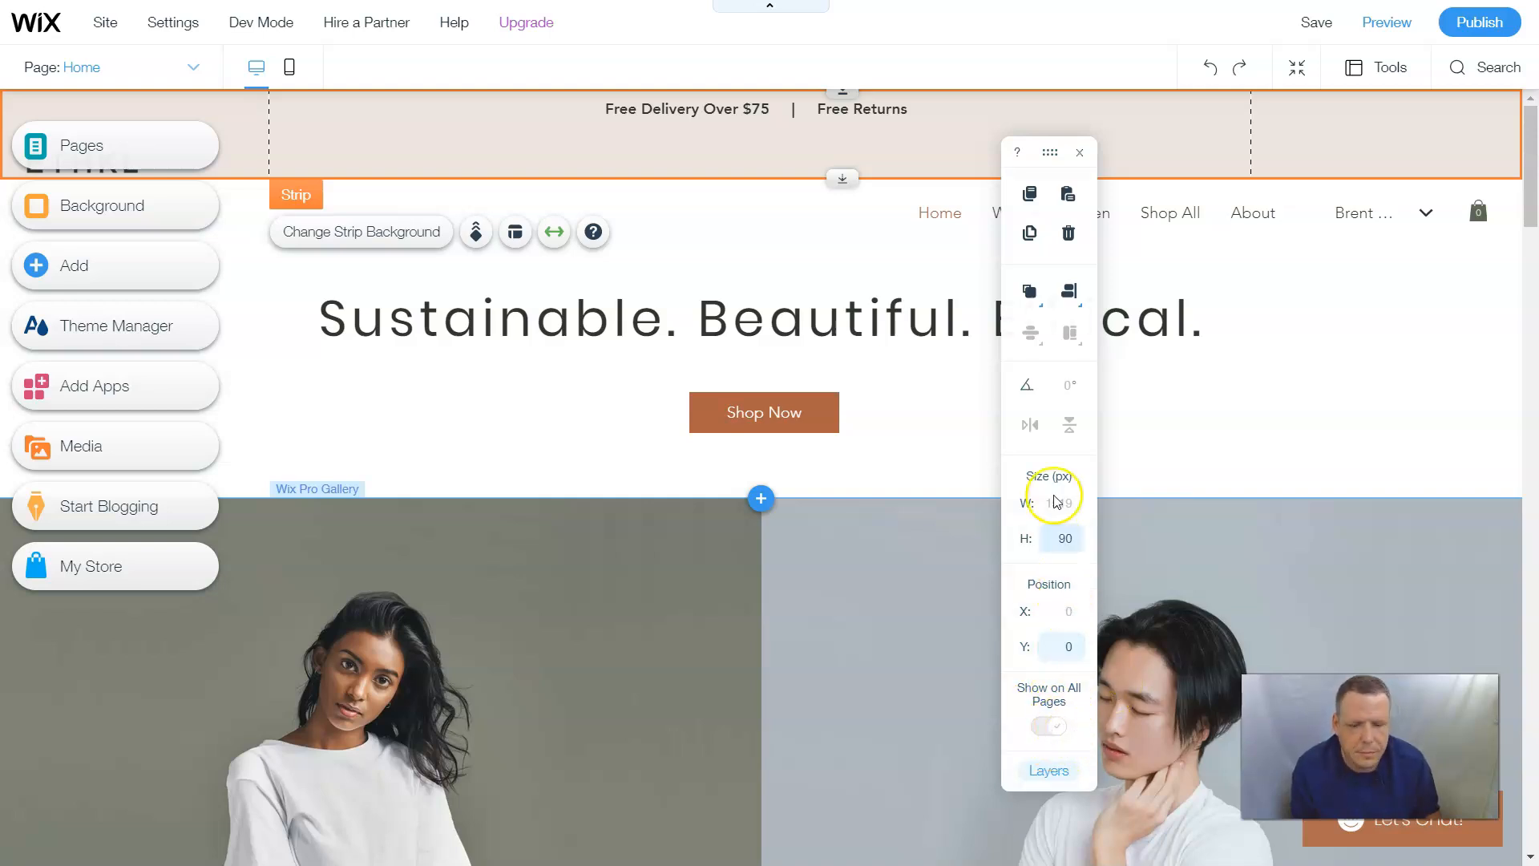
drag(1039, 157, 1376, 136)
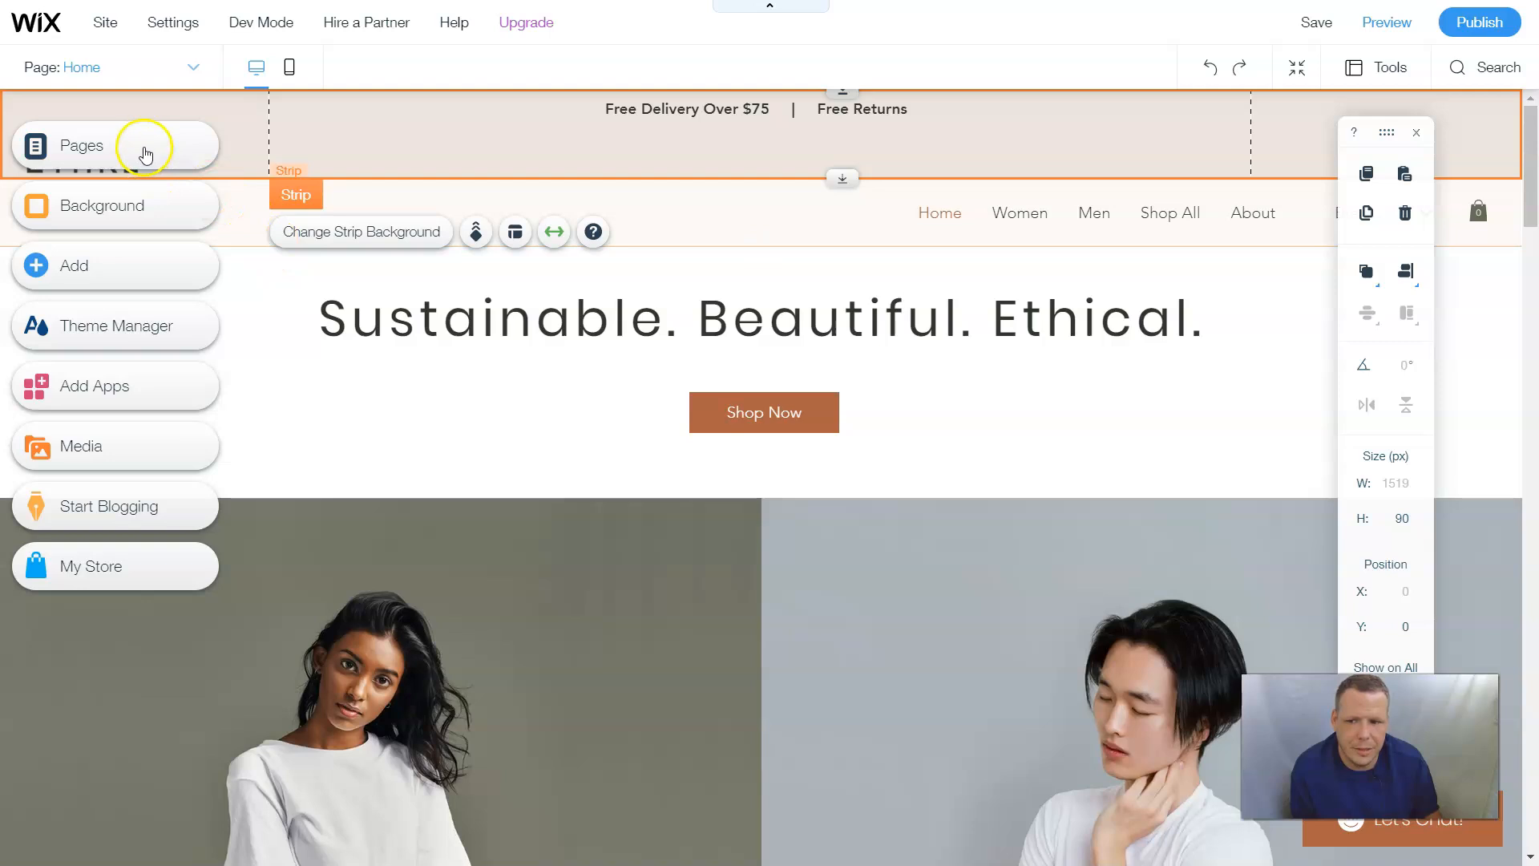
Delete the Shop All page from the site's main pages
click(145, 152)
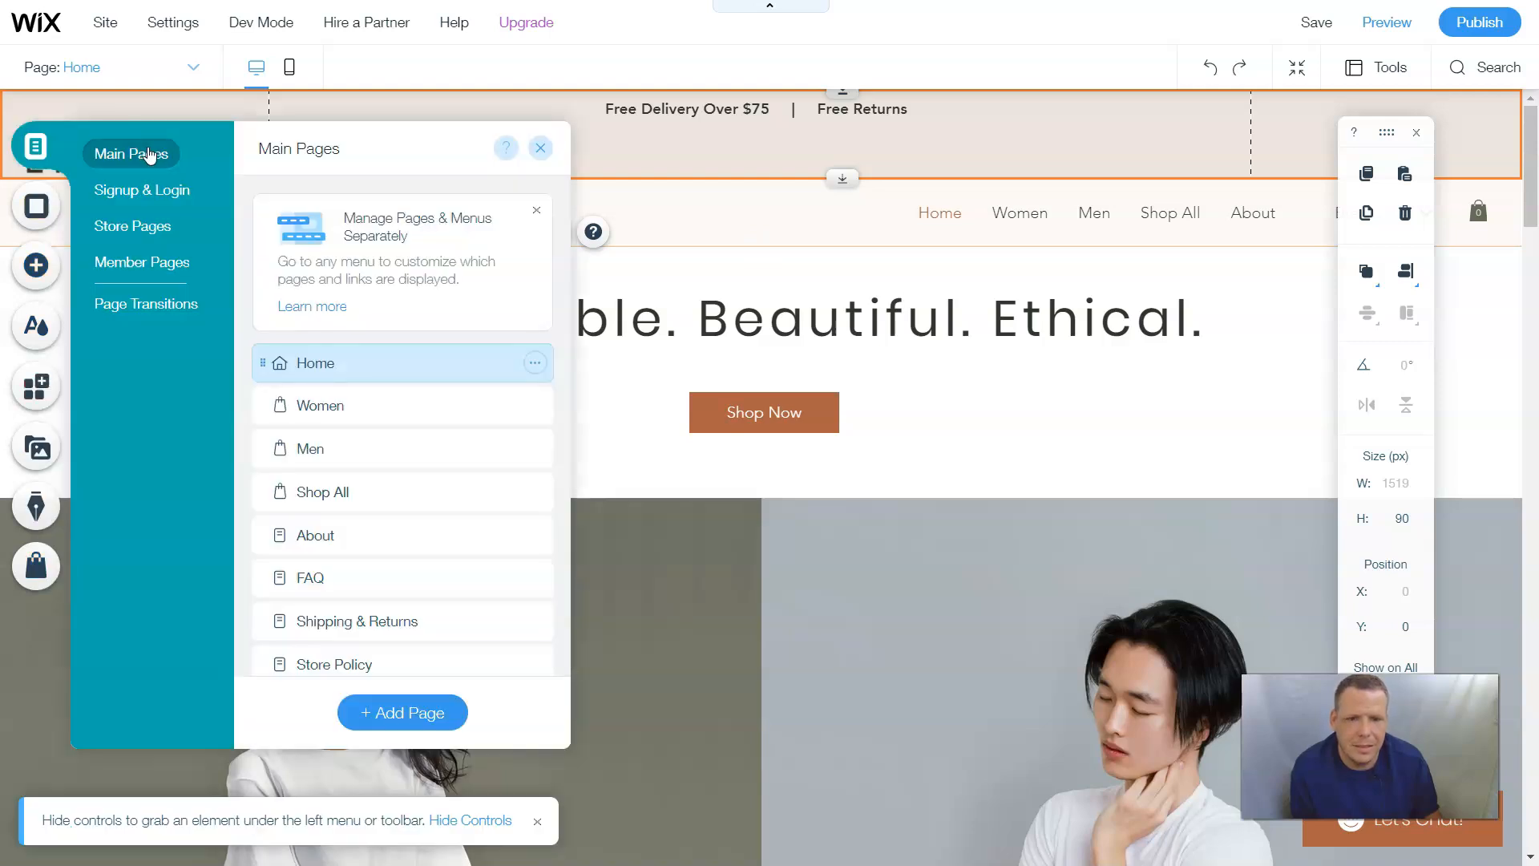
mouse_move(354, 501)
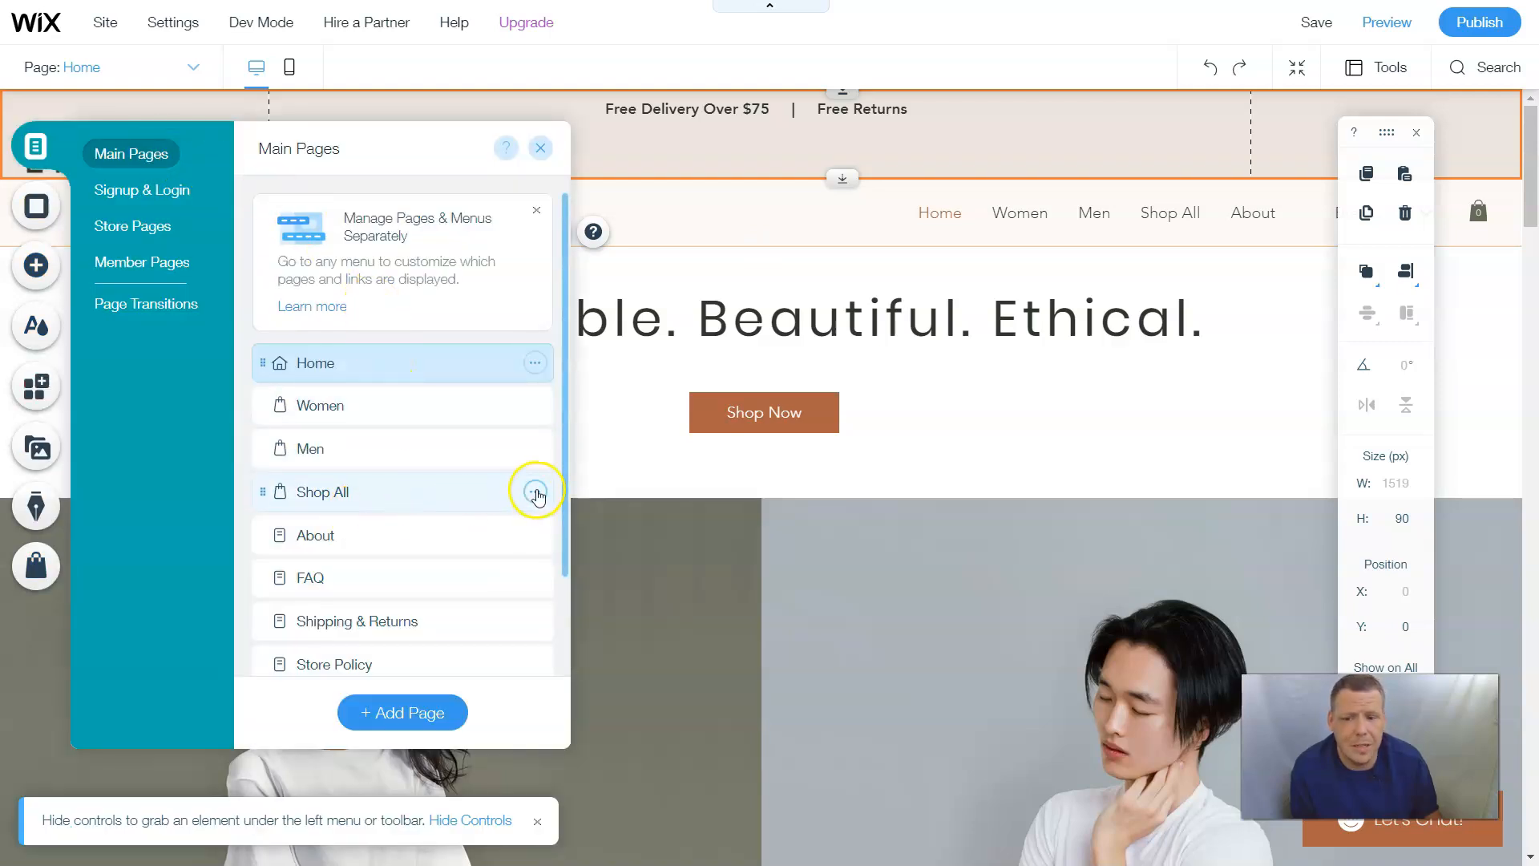
click(536, 492)
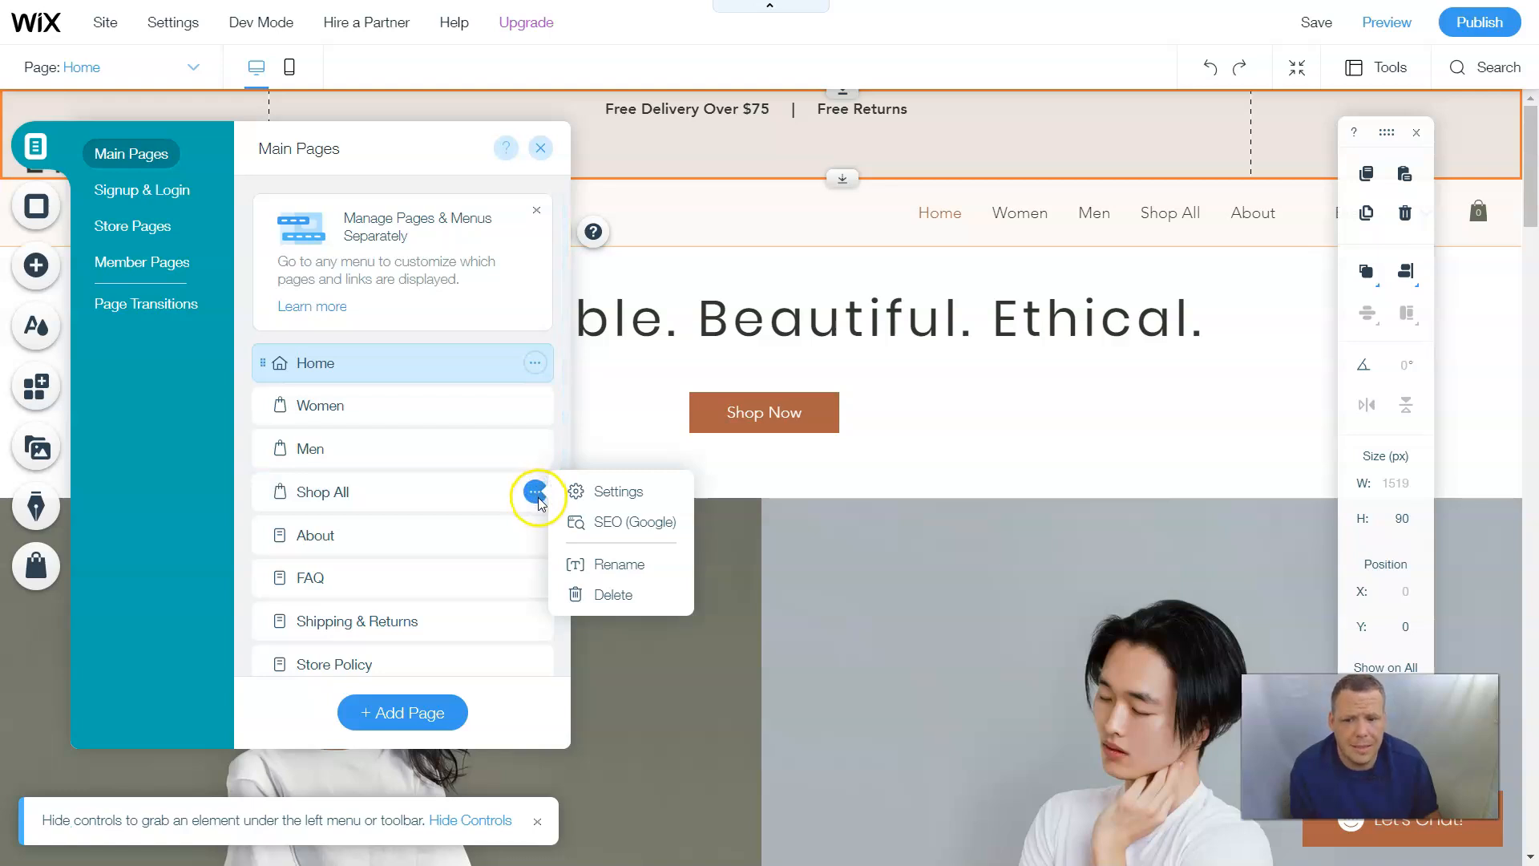
click(603, 594)
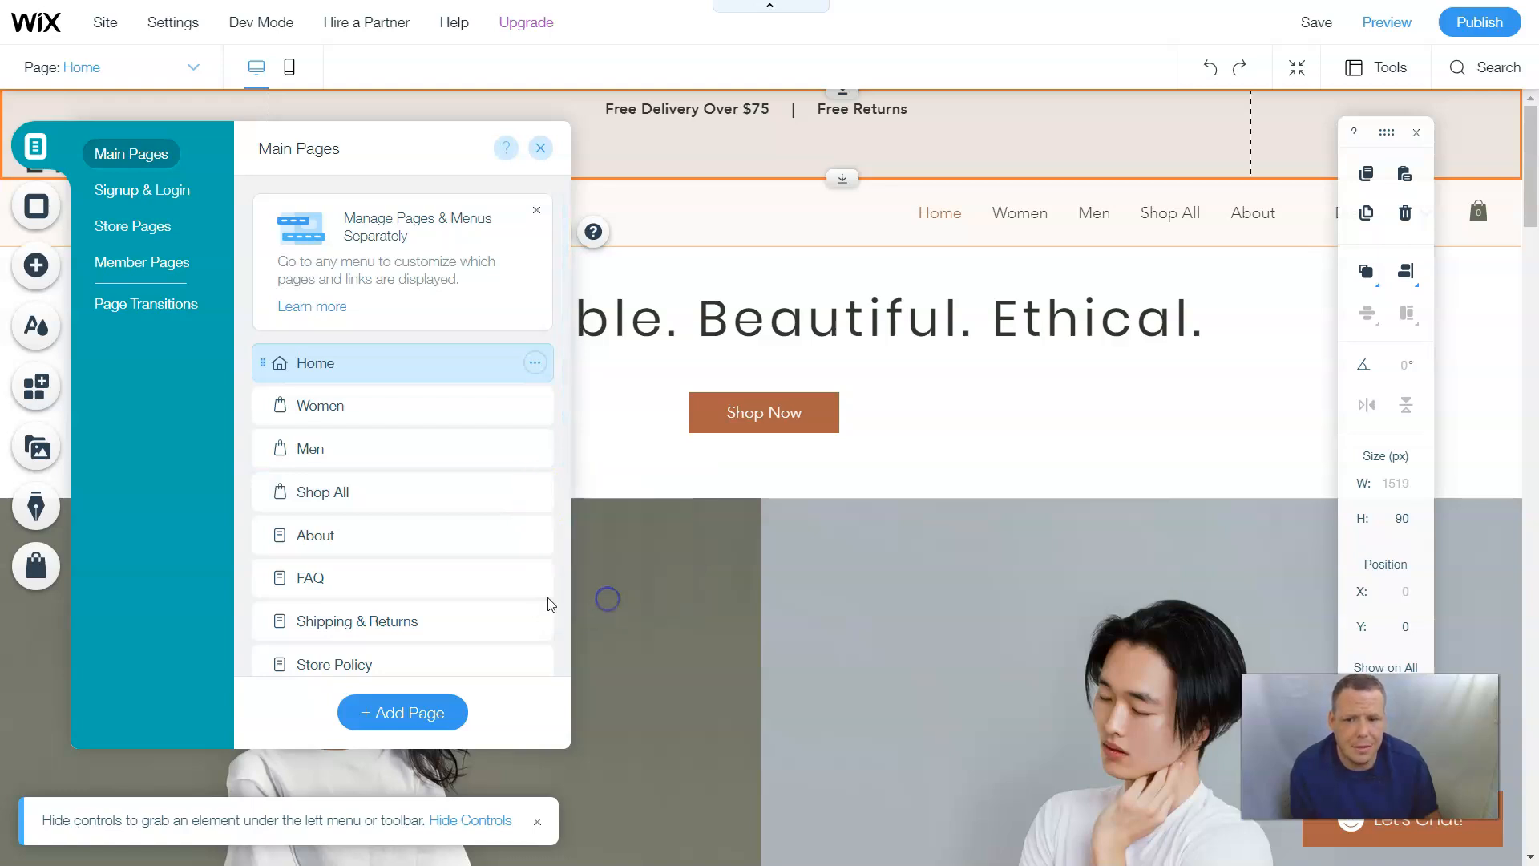
click(976, 520)
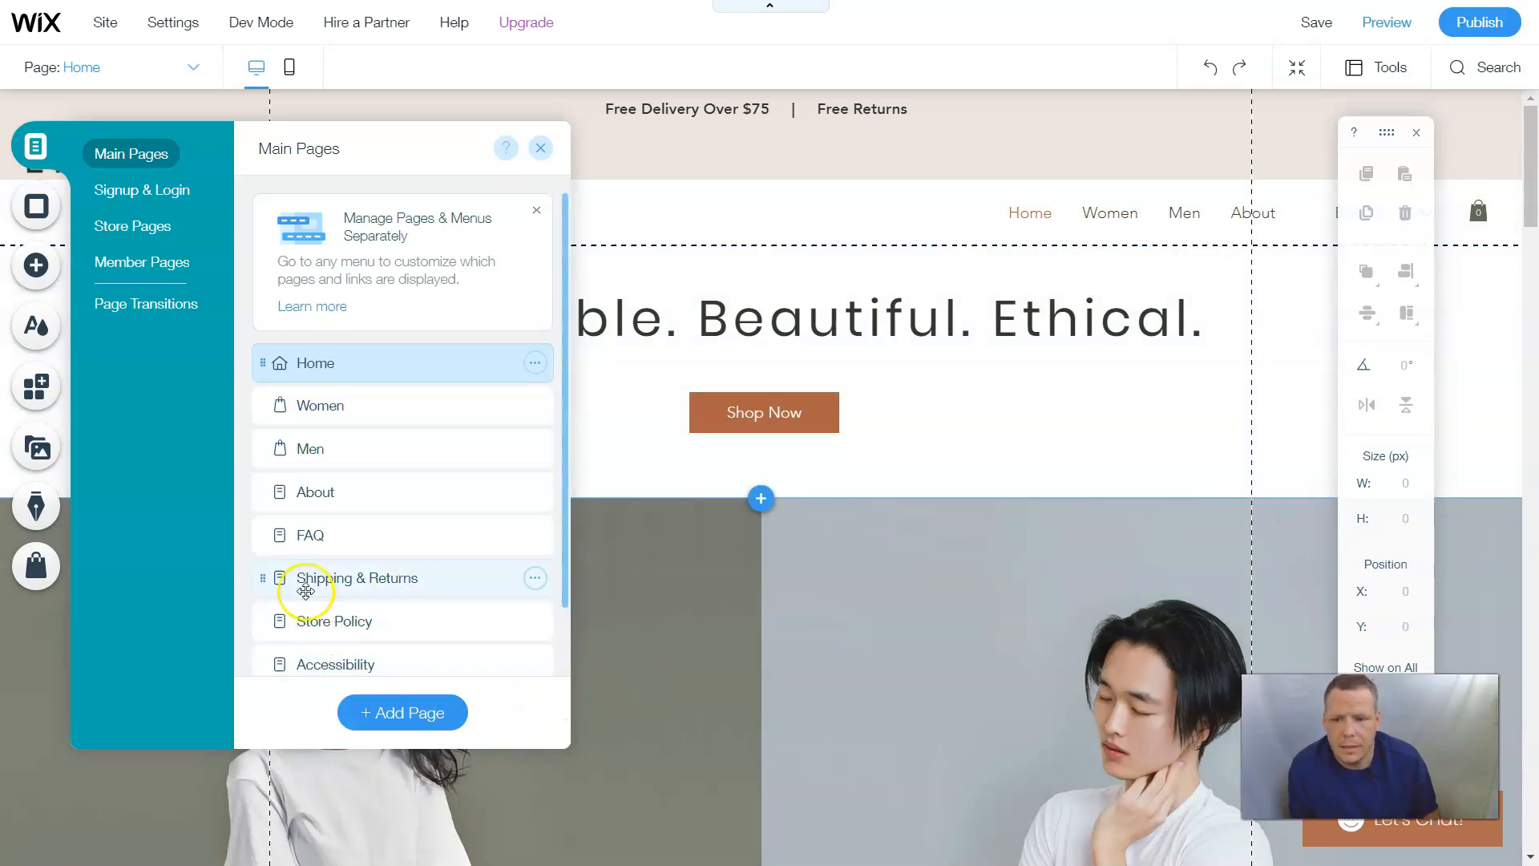
Delete the Shipping & Returns page from the site's main pages and close the page list
click(529, 580)
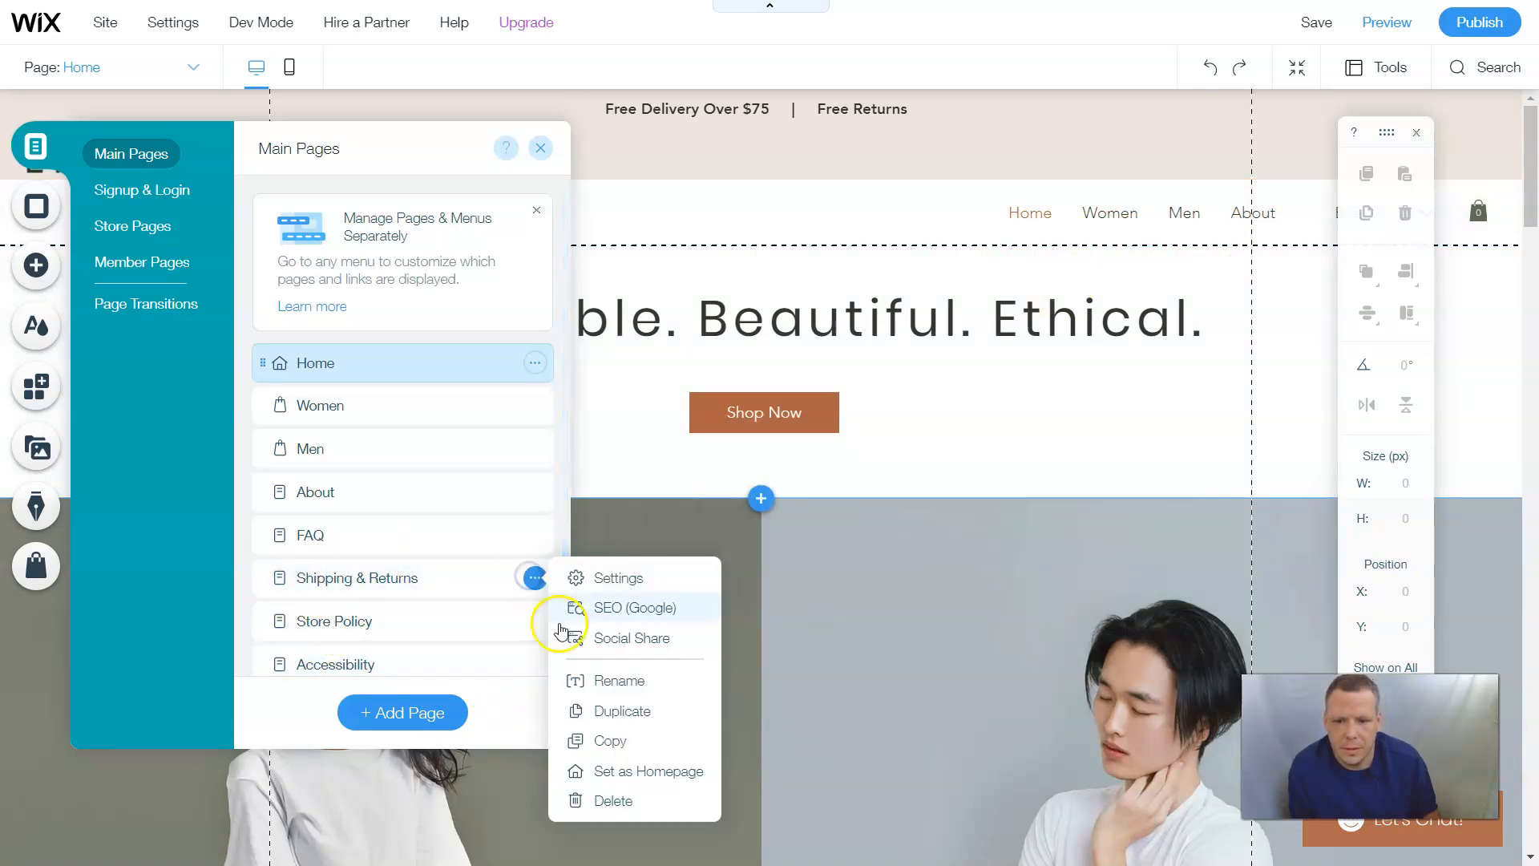
click(606, 798)
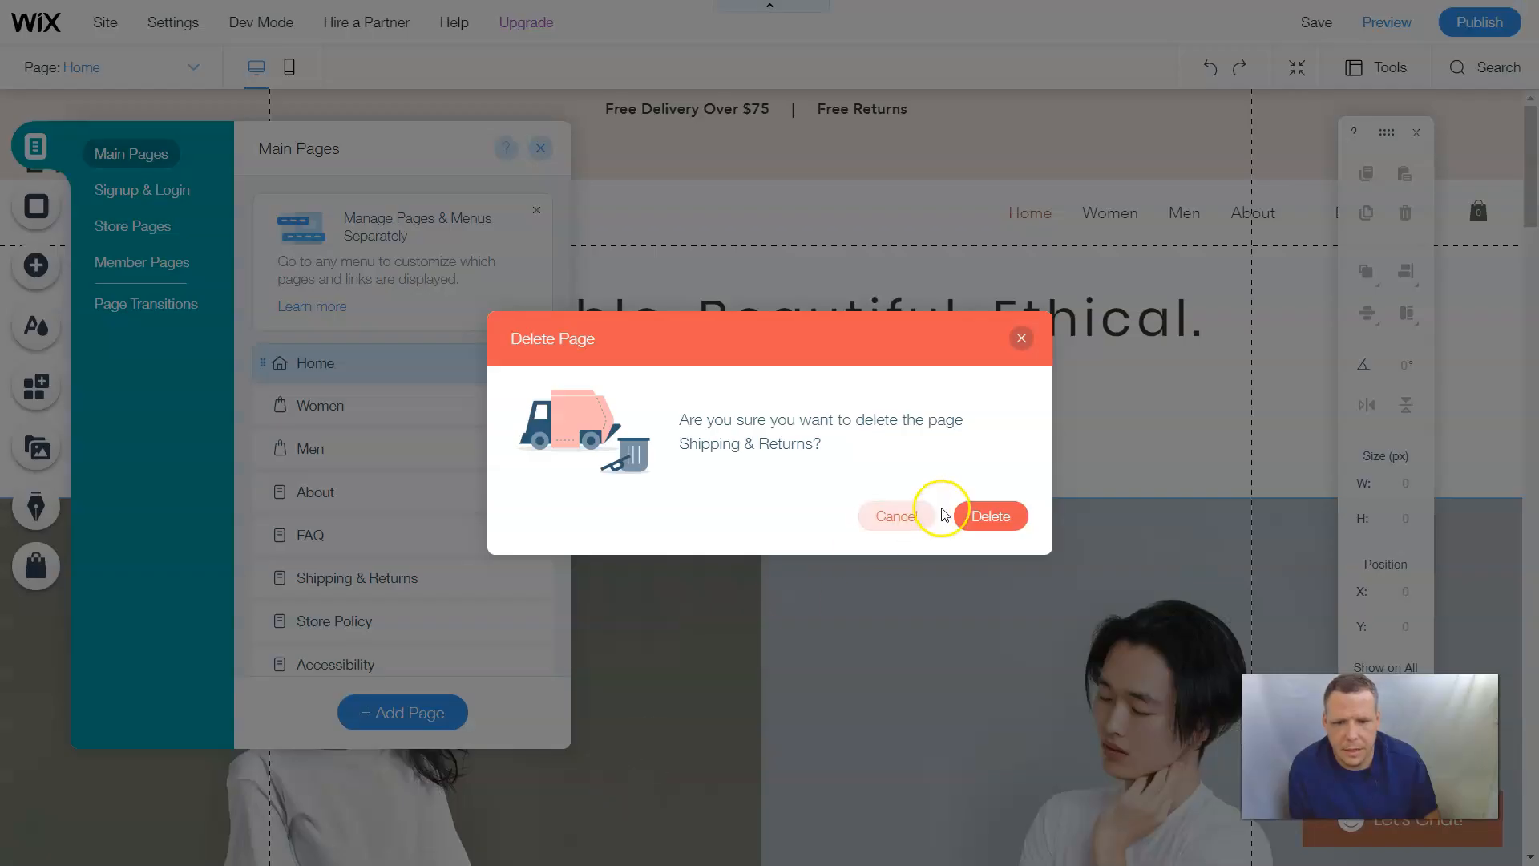
click(1001, 516)
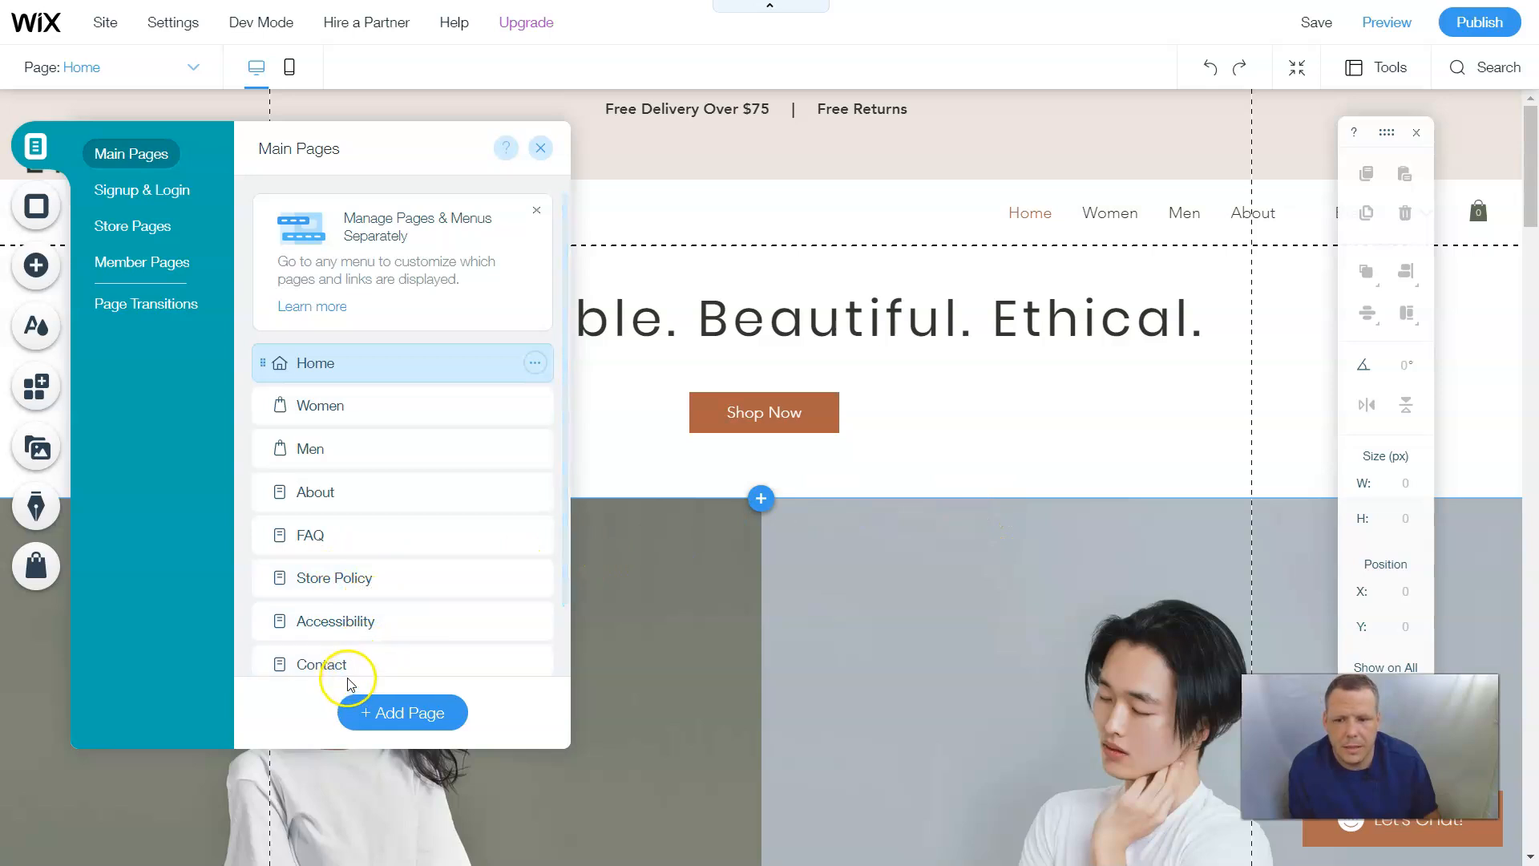
click(538, 152)
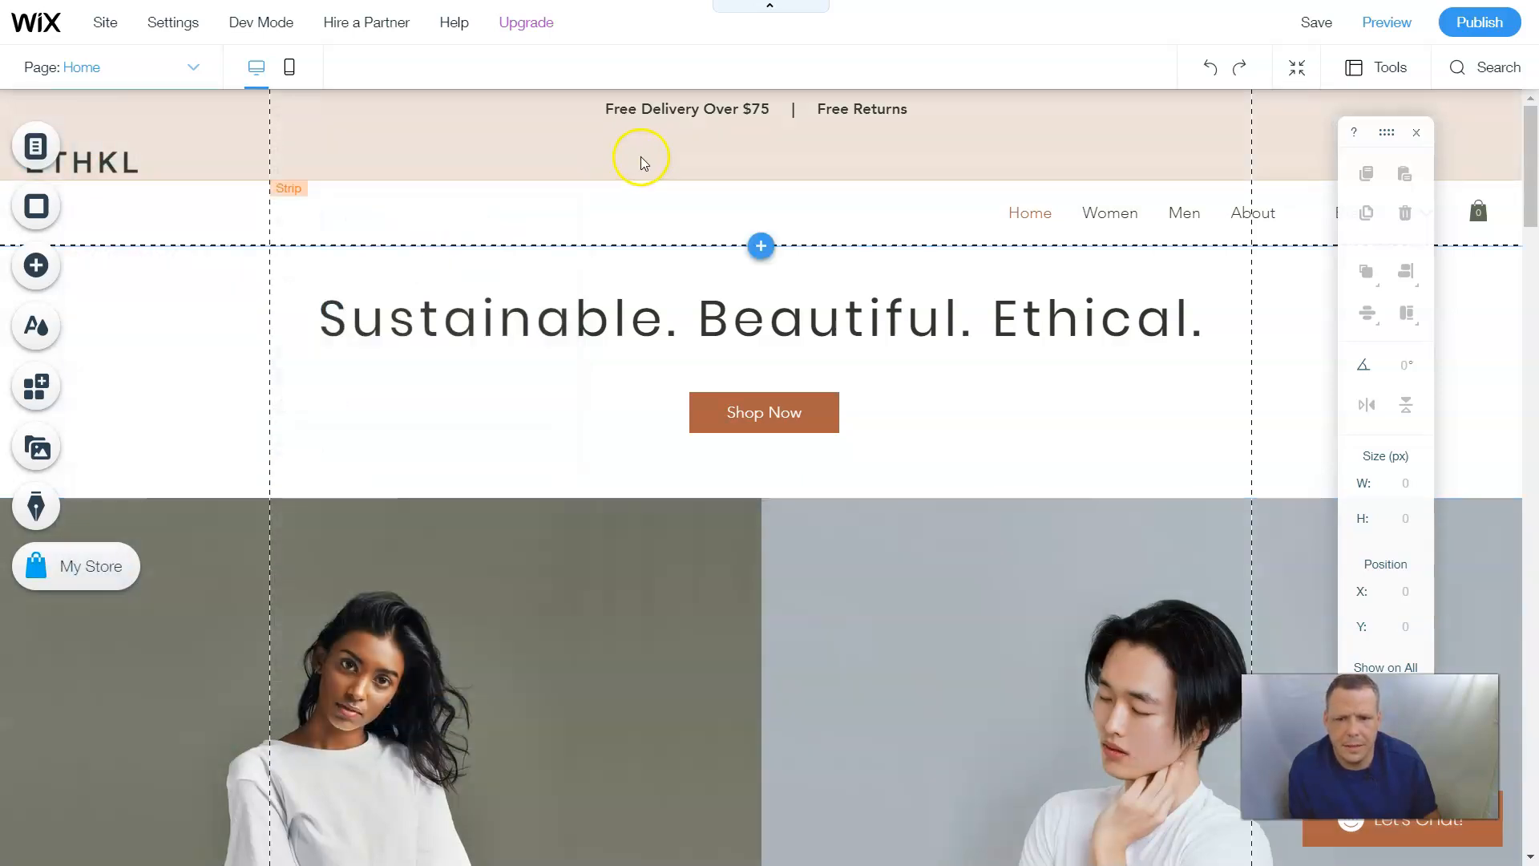
Format the "Free Delivery Over $75 | Free Returns" text in the header strip as bold italic at 36 px
click(760, 138)
click(824, 108)
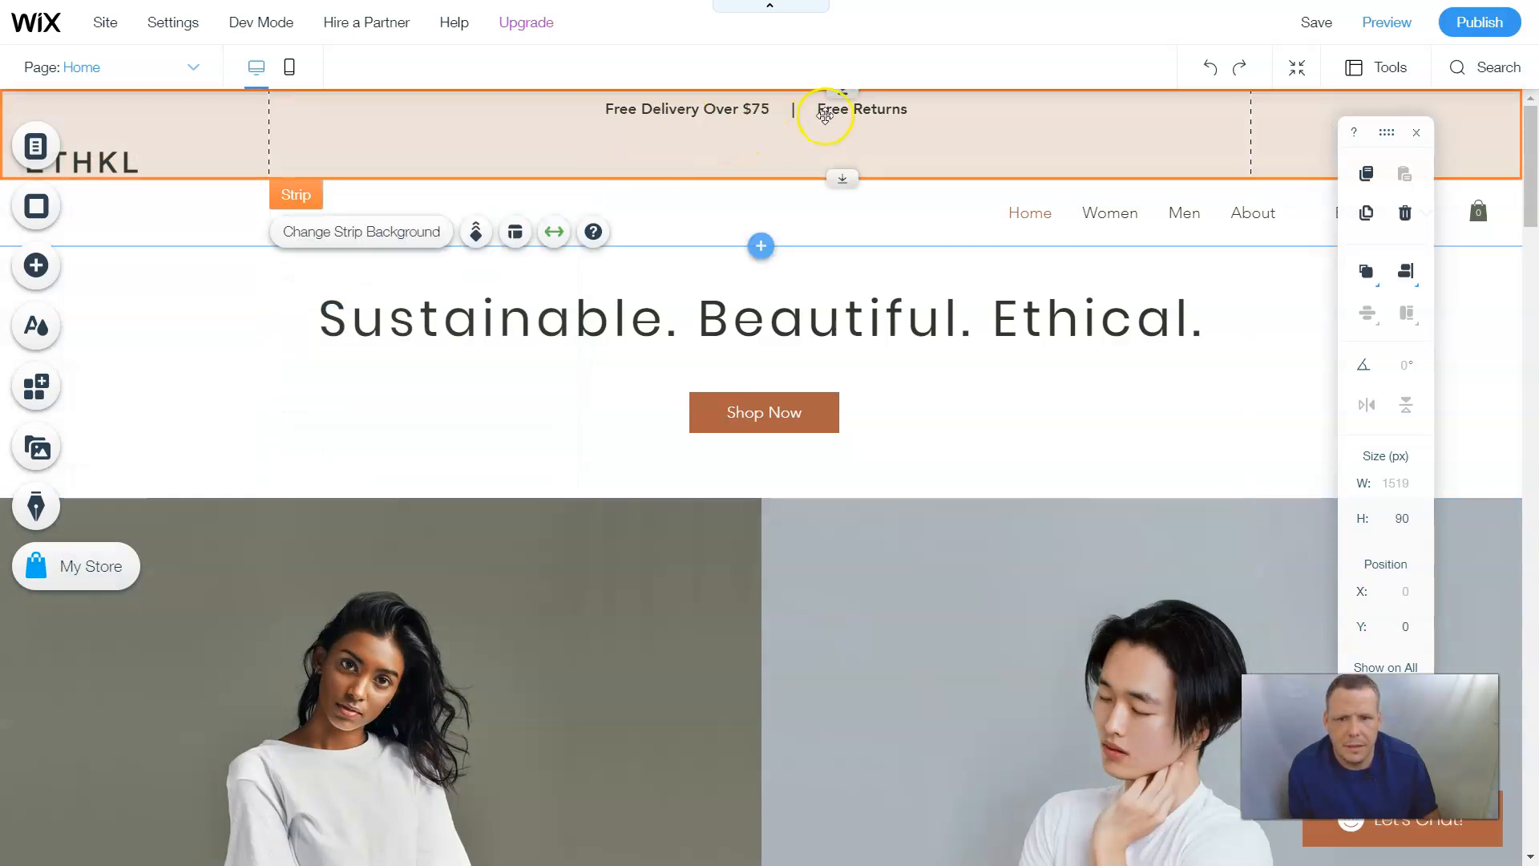
double_click(825, 112)
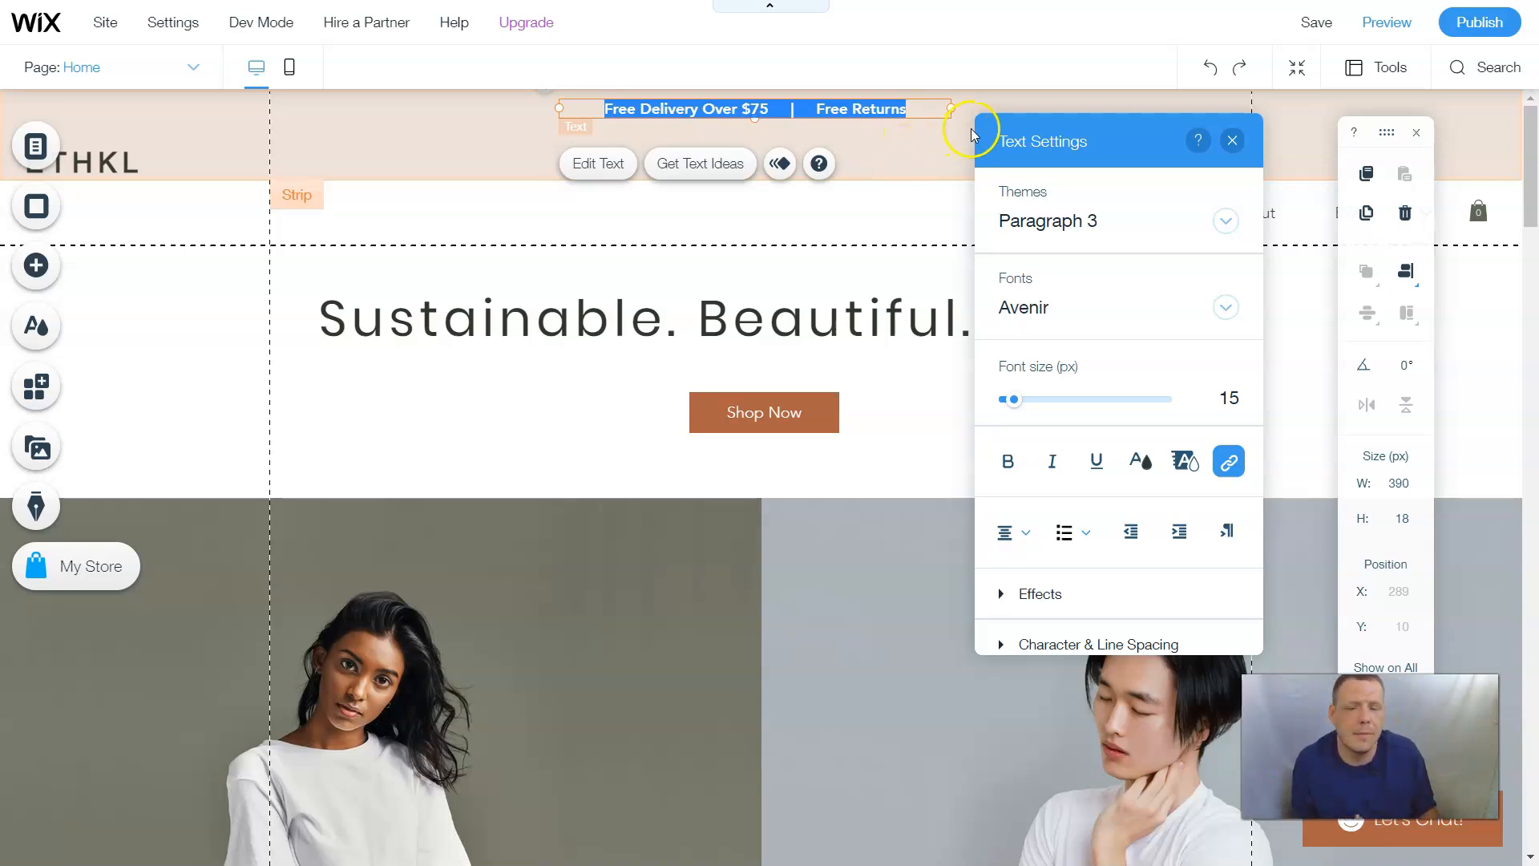
click(1025, 463)
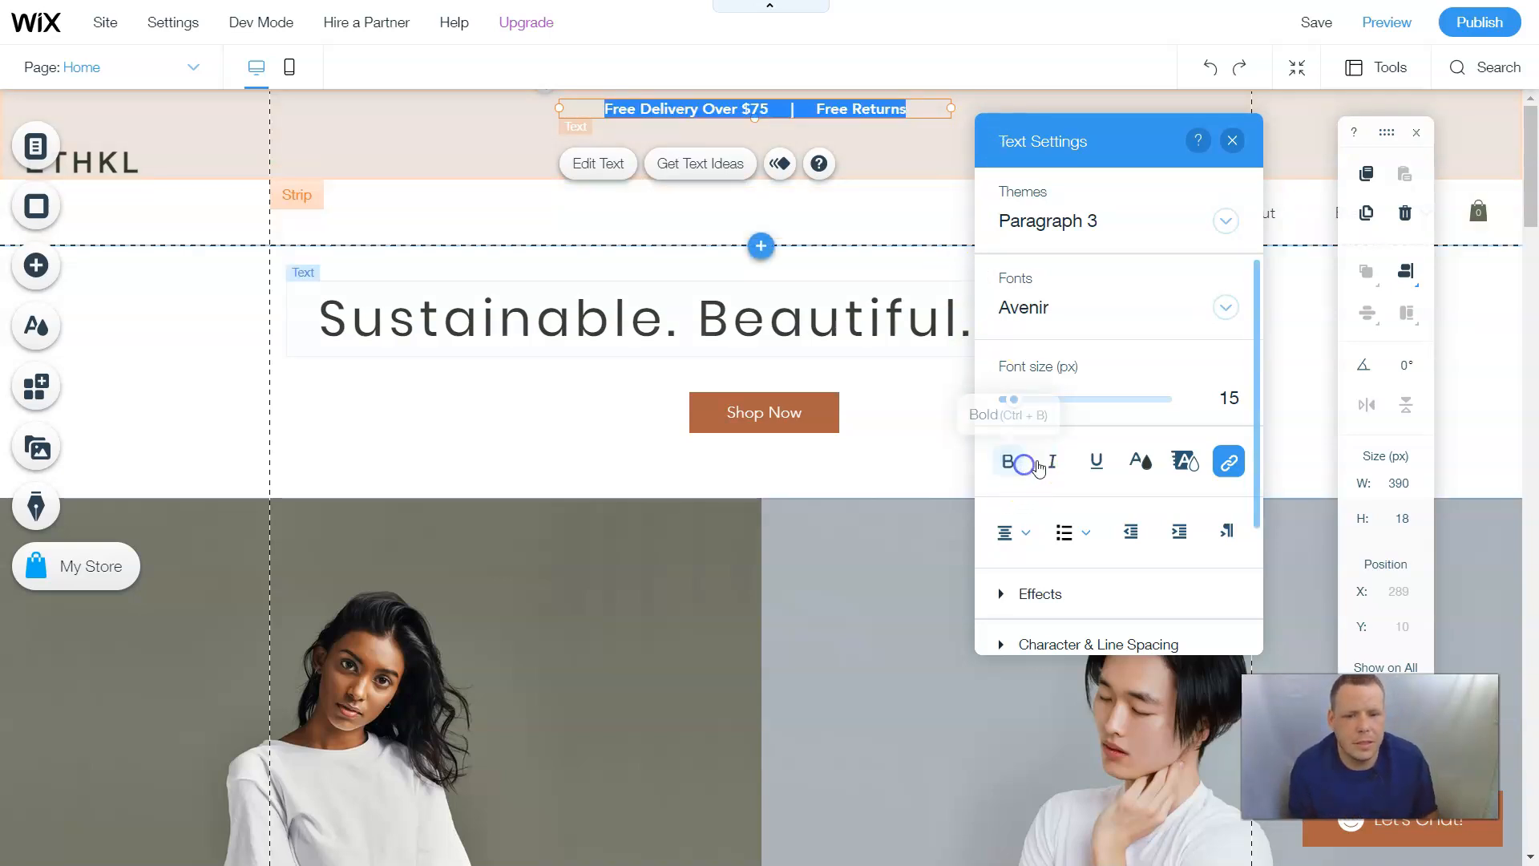
click(1052, 461)
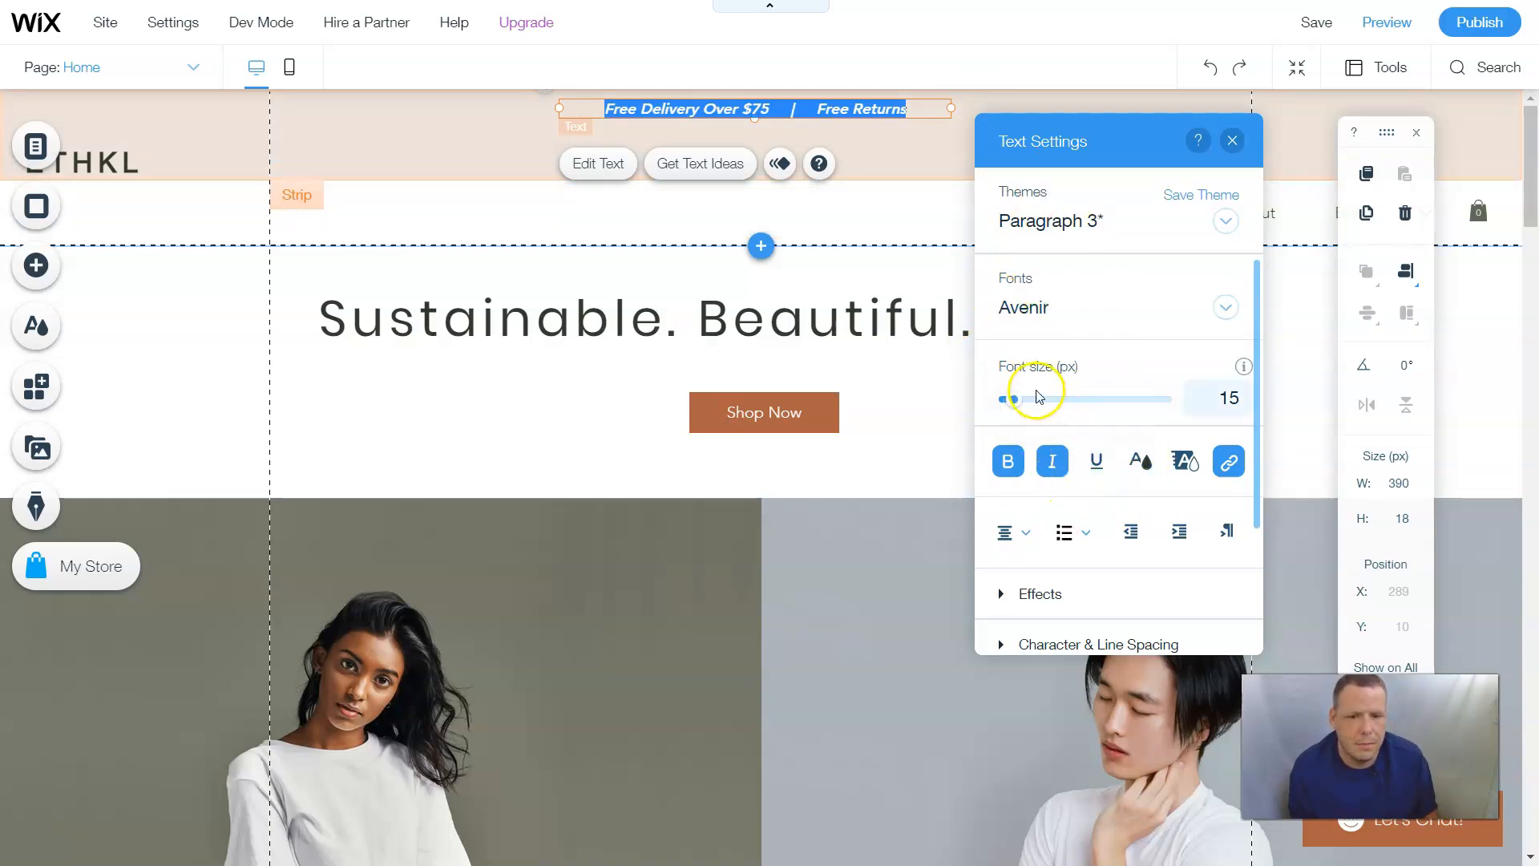
click(1035, 400)
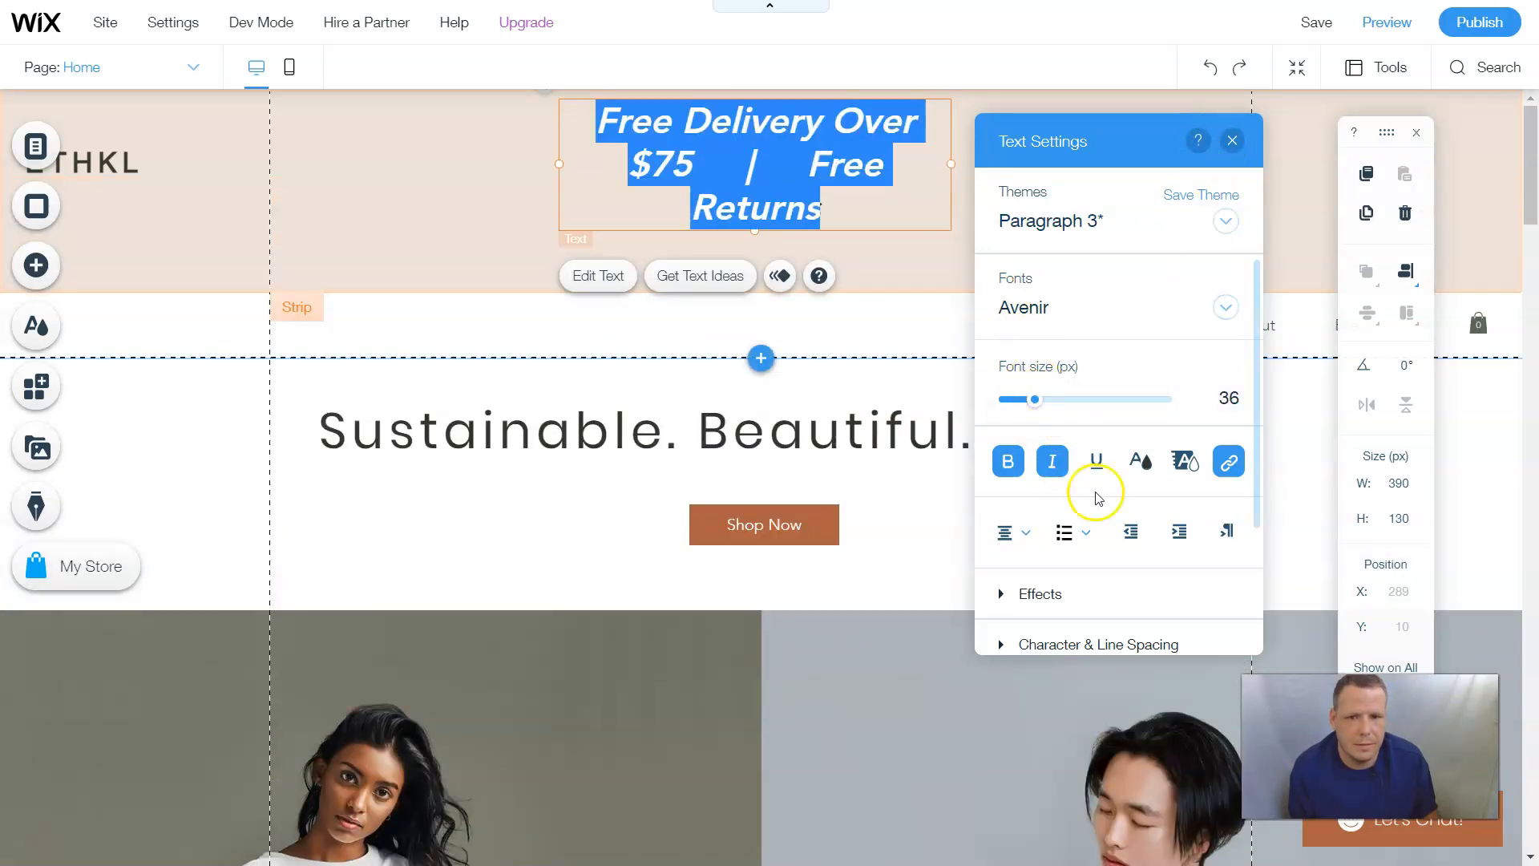
Widen the delivery and returns text box until its wording fits on one line, and centre it in the strip
click(1232, 141)
drag(952, 164, 1240, 152)
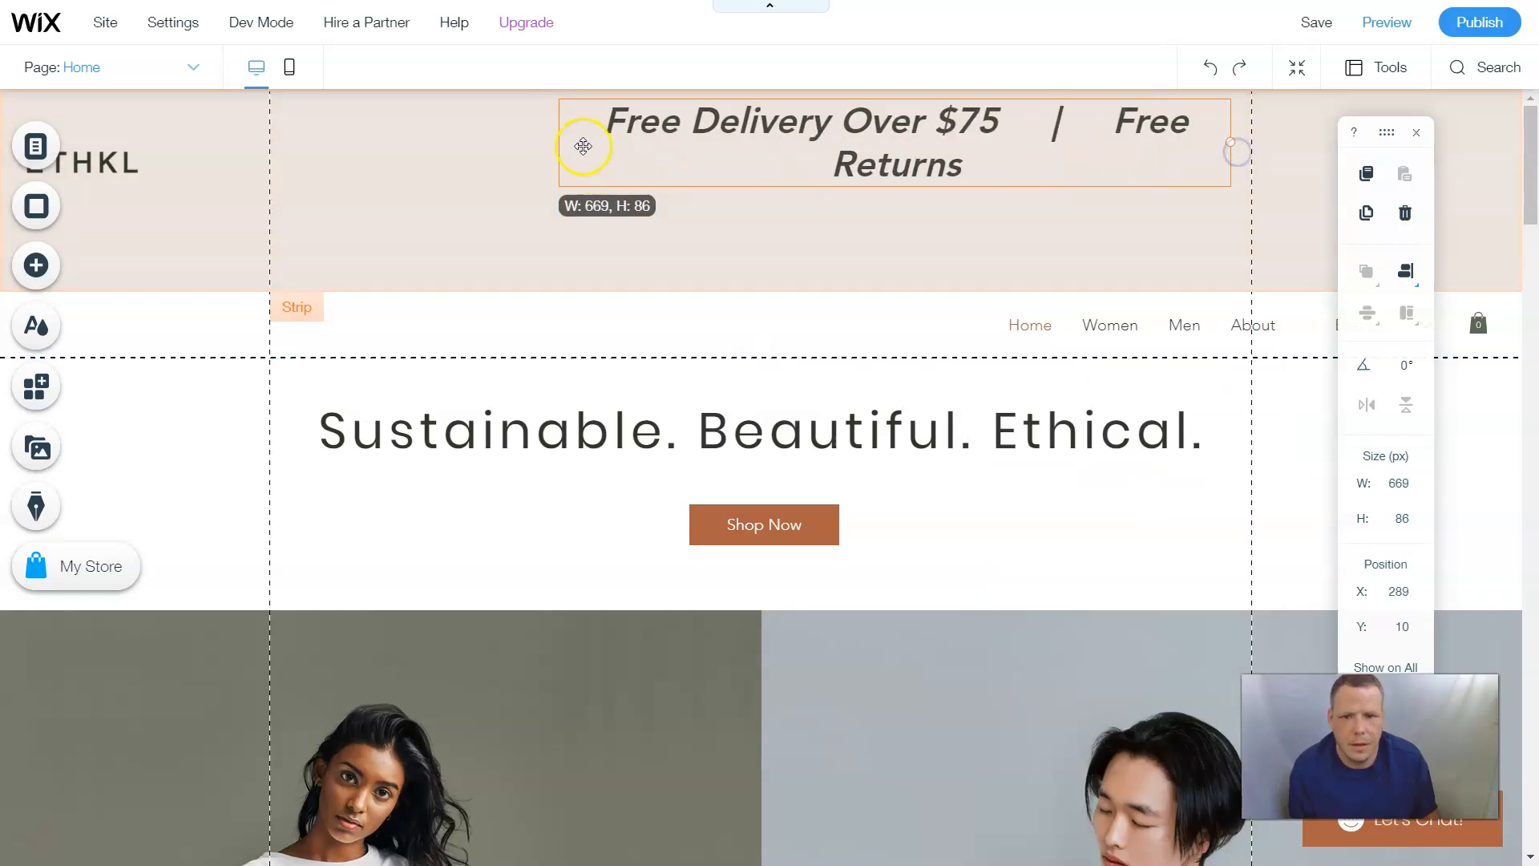
drag(559, 141, 428, 144)
click(769, 118)
drag(769, 119, 680, 200)
Shrink the header strip to about 151 px high, with its upper edge at Y 15
click(695, 262)
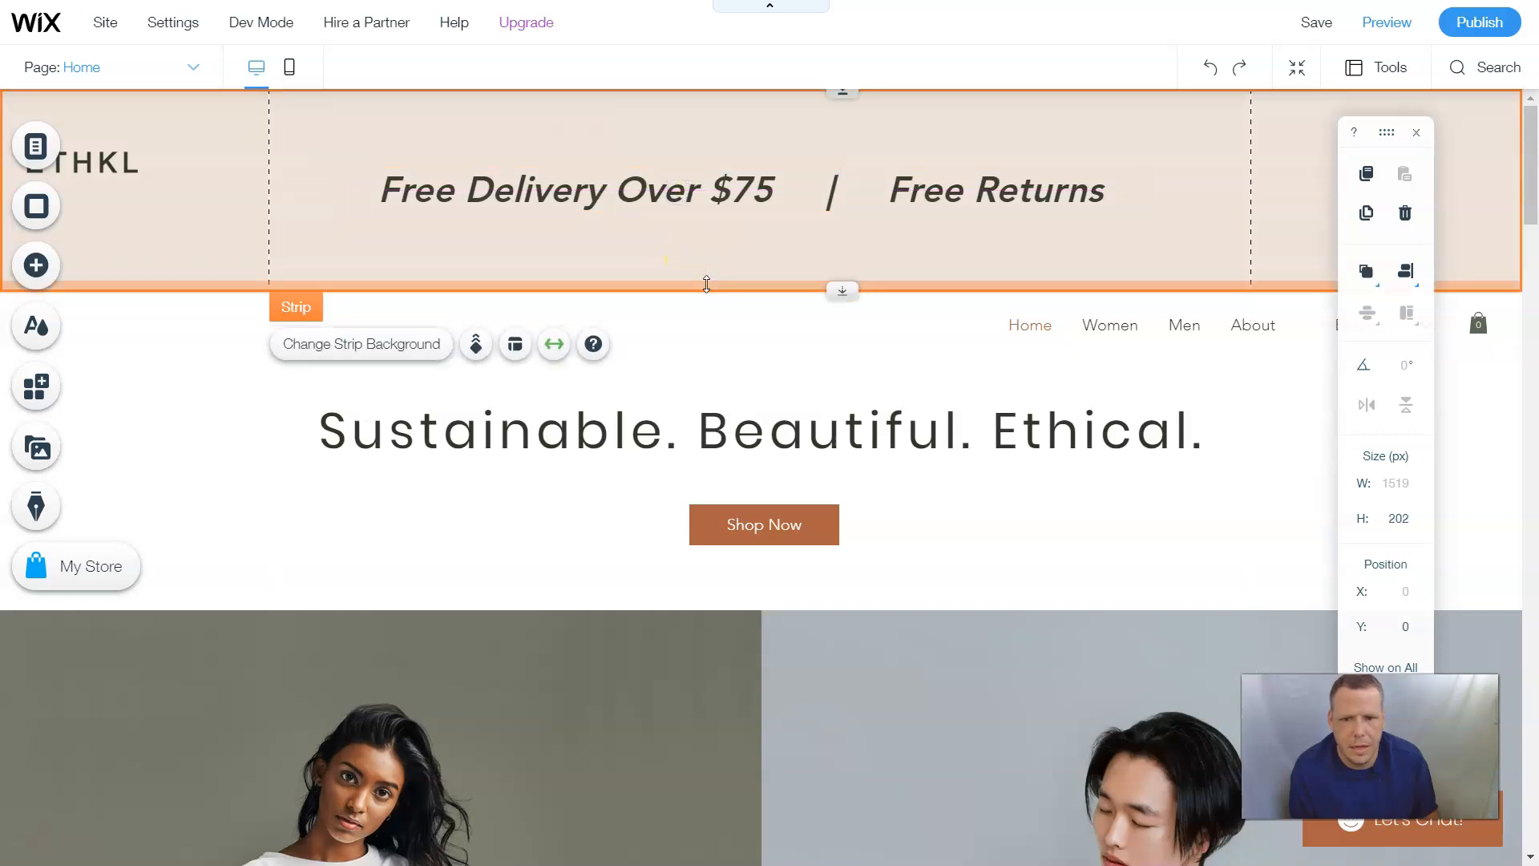
drag(706, 265, 710, 216)
drag(737, 89, 733, 104)
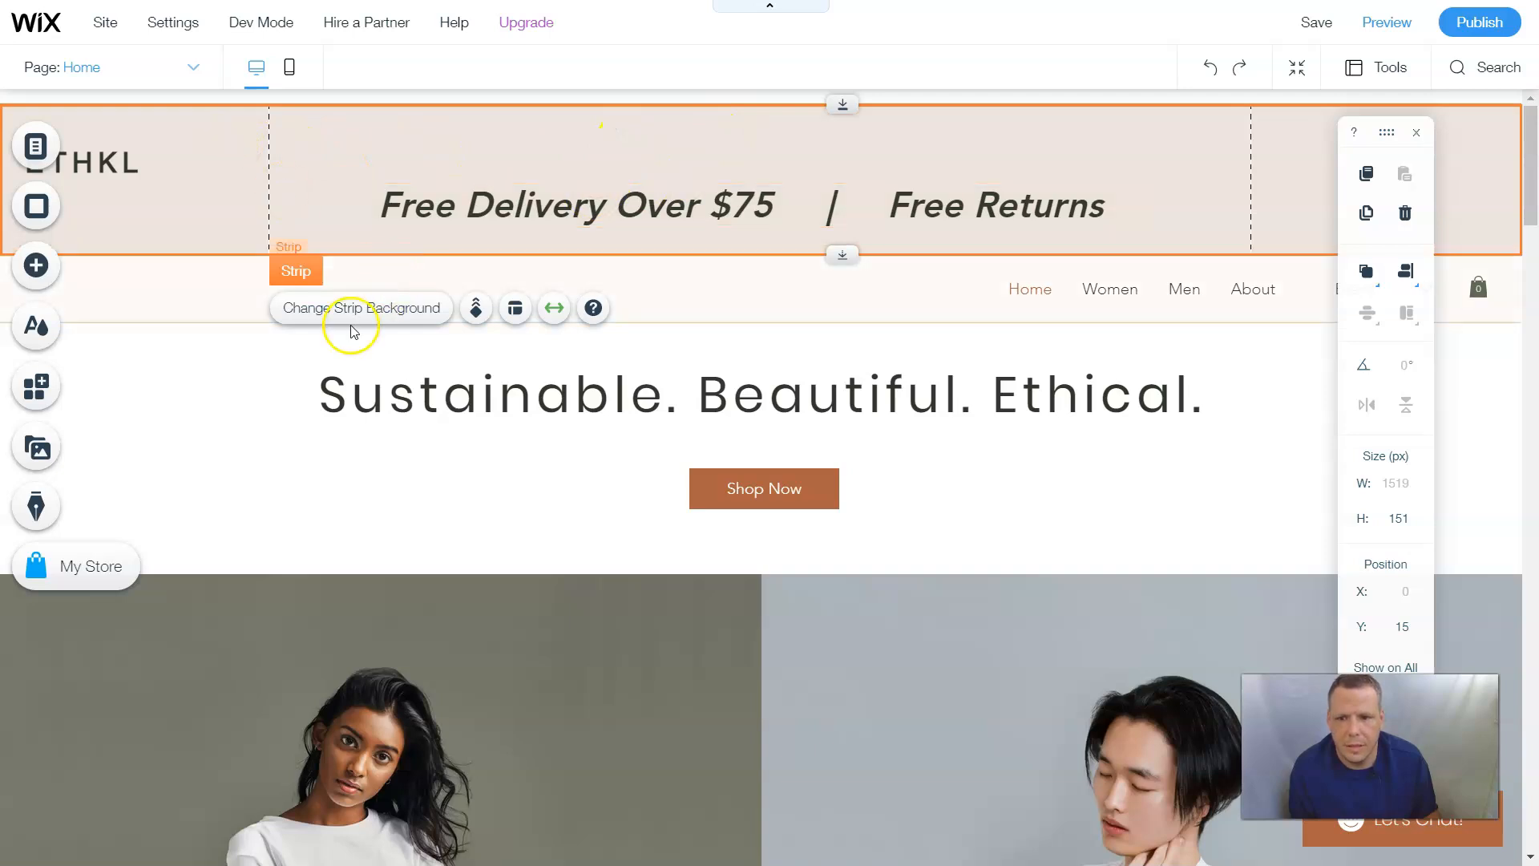
Change the header strip's background to the middle light tan shade in the third row of theme colors
click(362, 309)
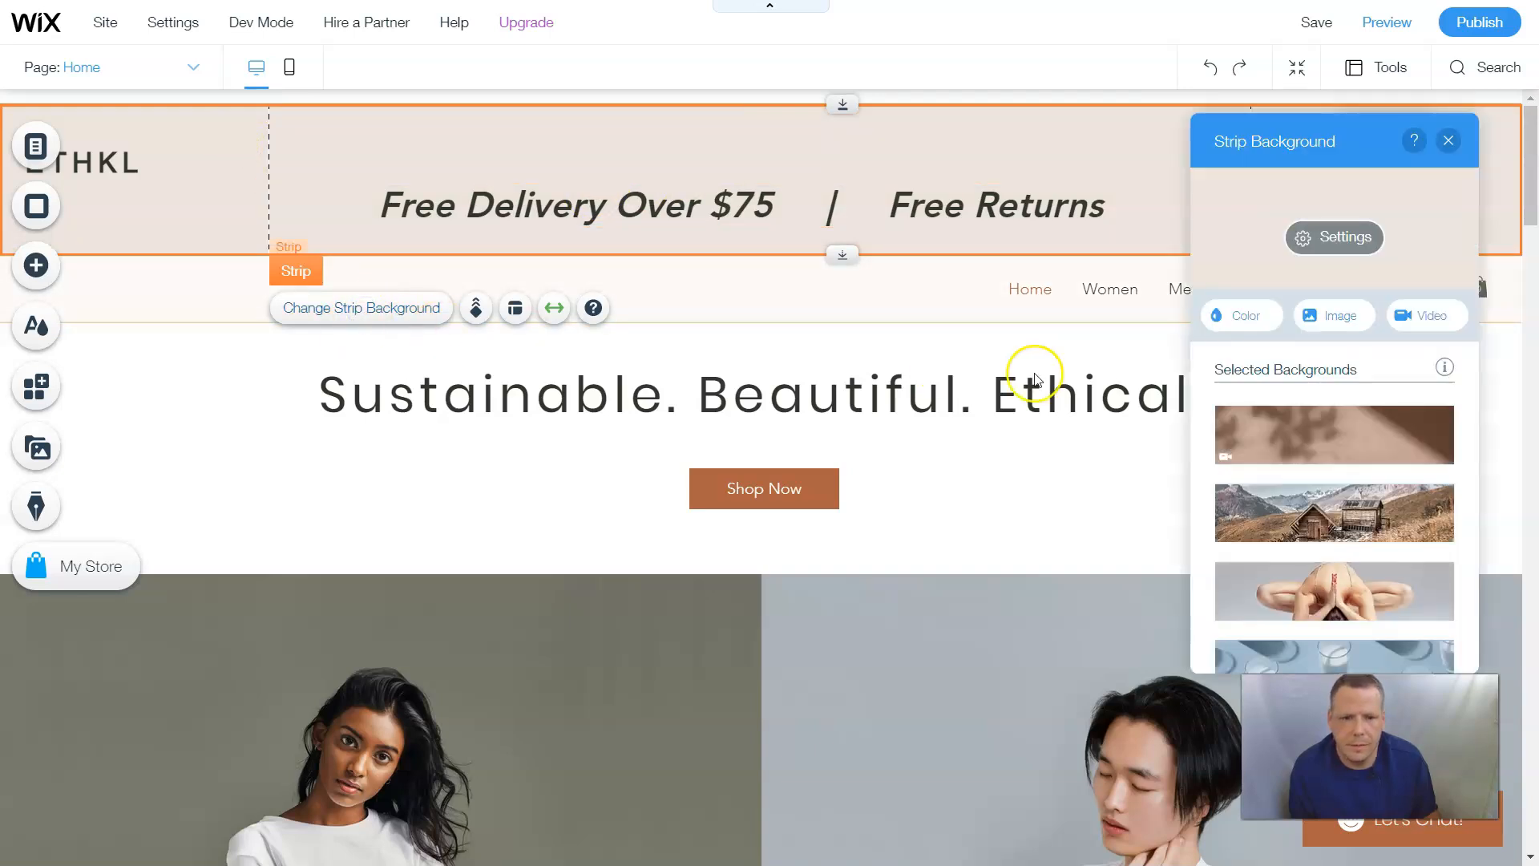
click(1226, 316)
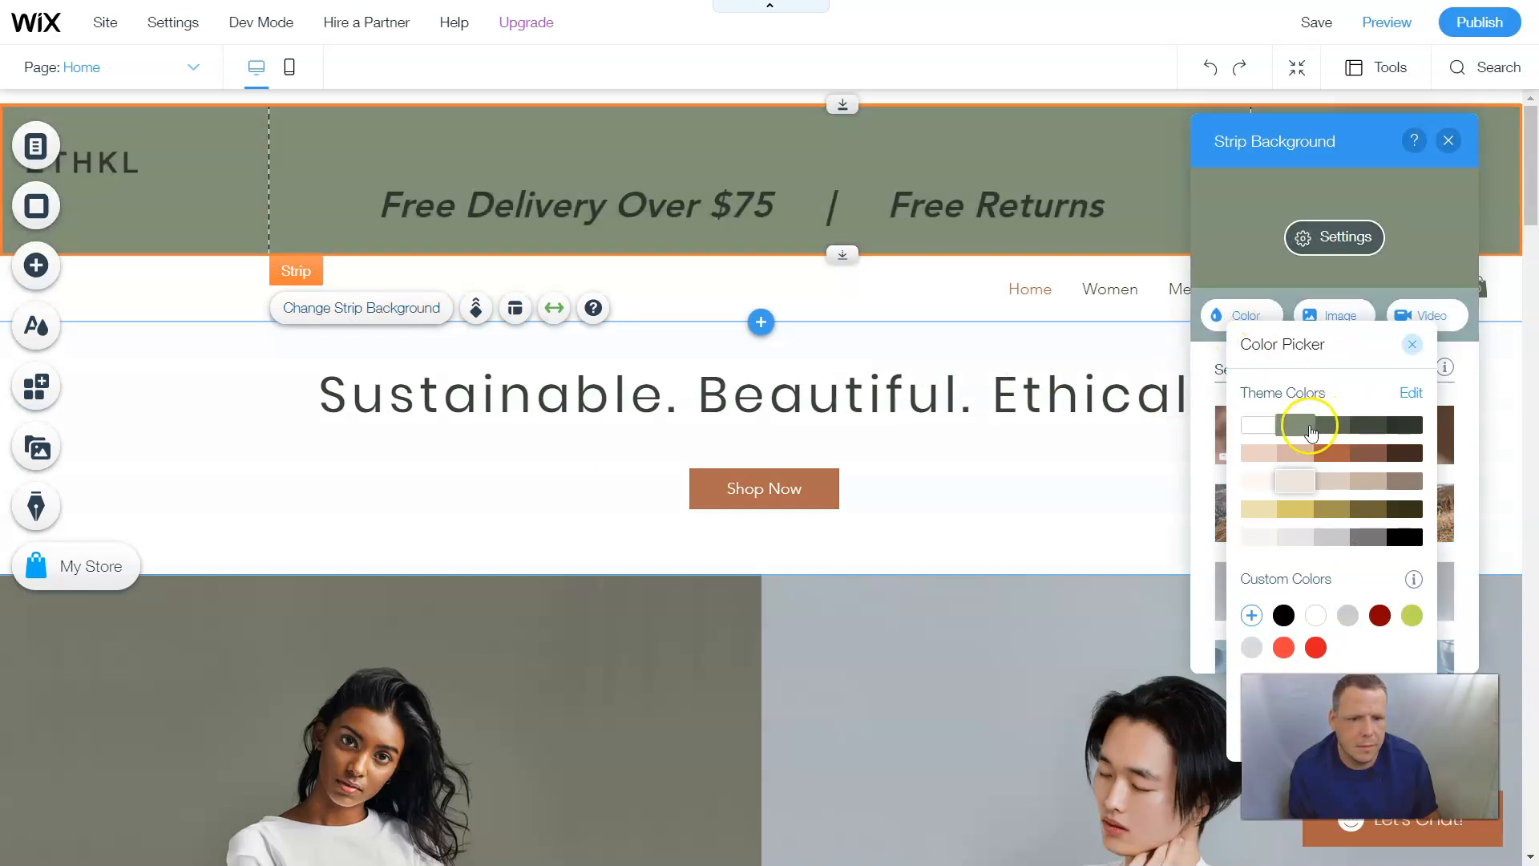
click(1331, 424)
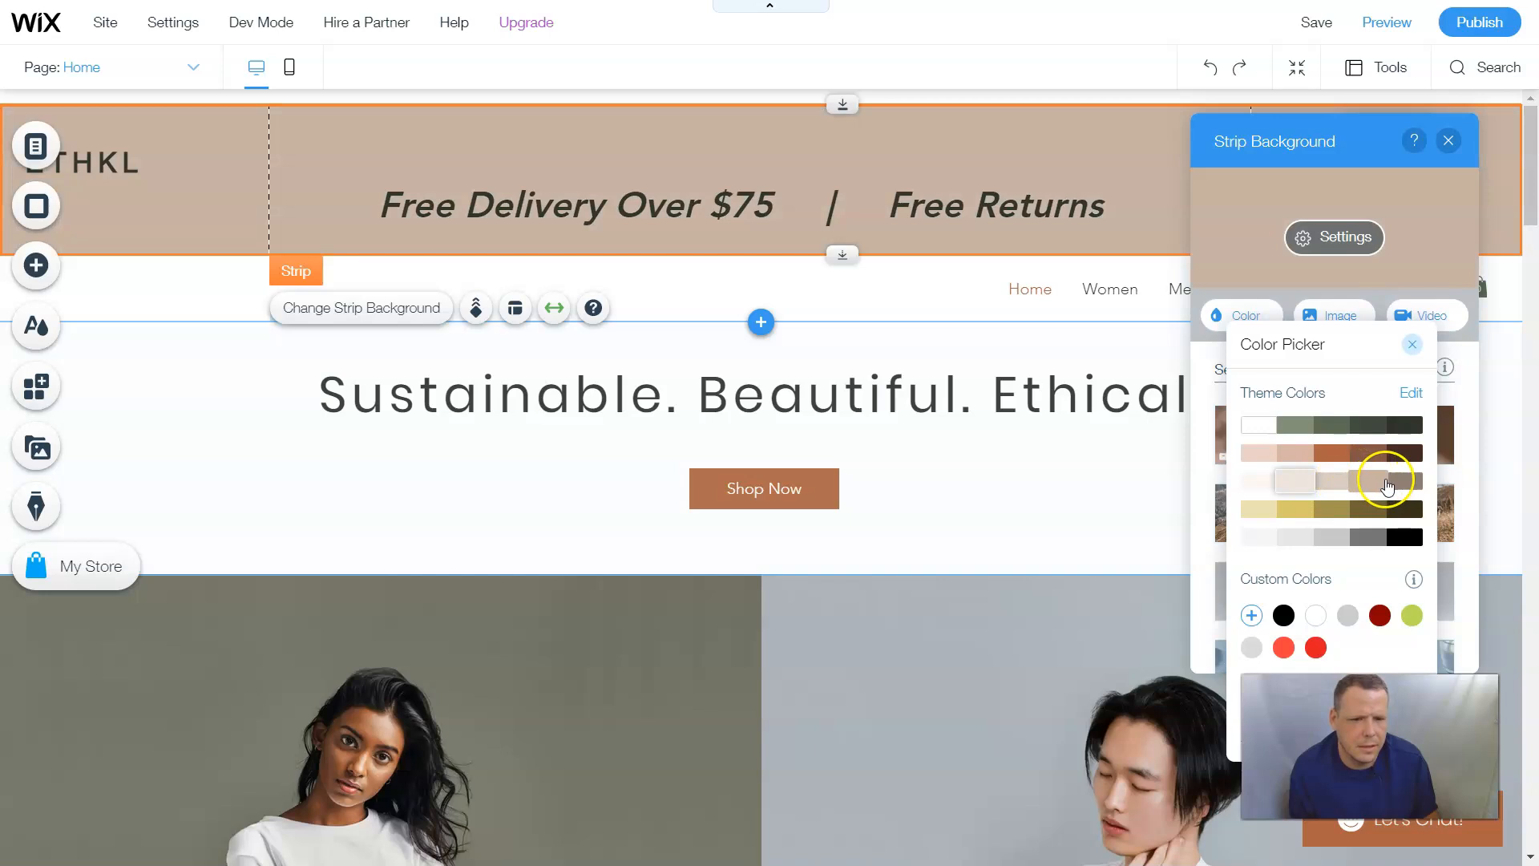
click(1345, 486)
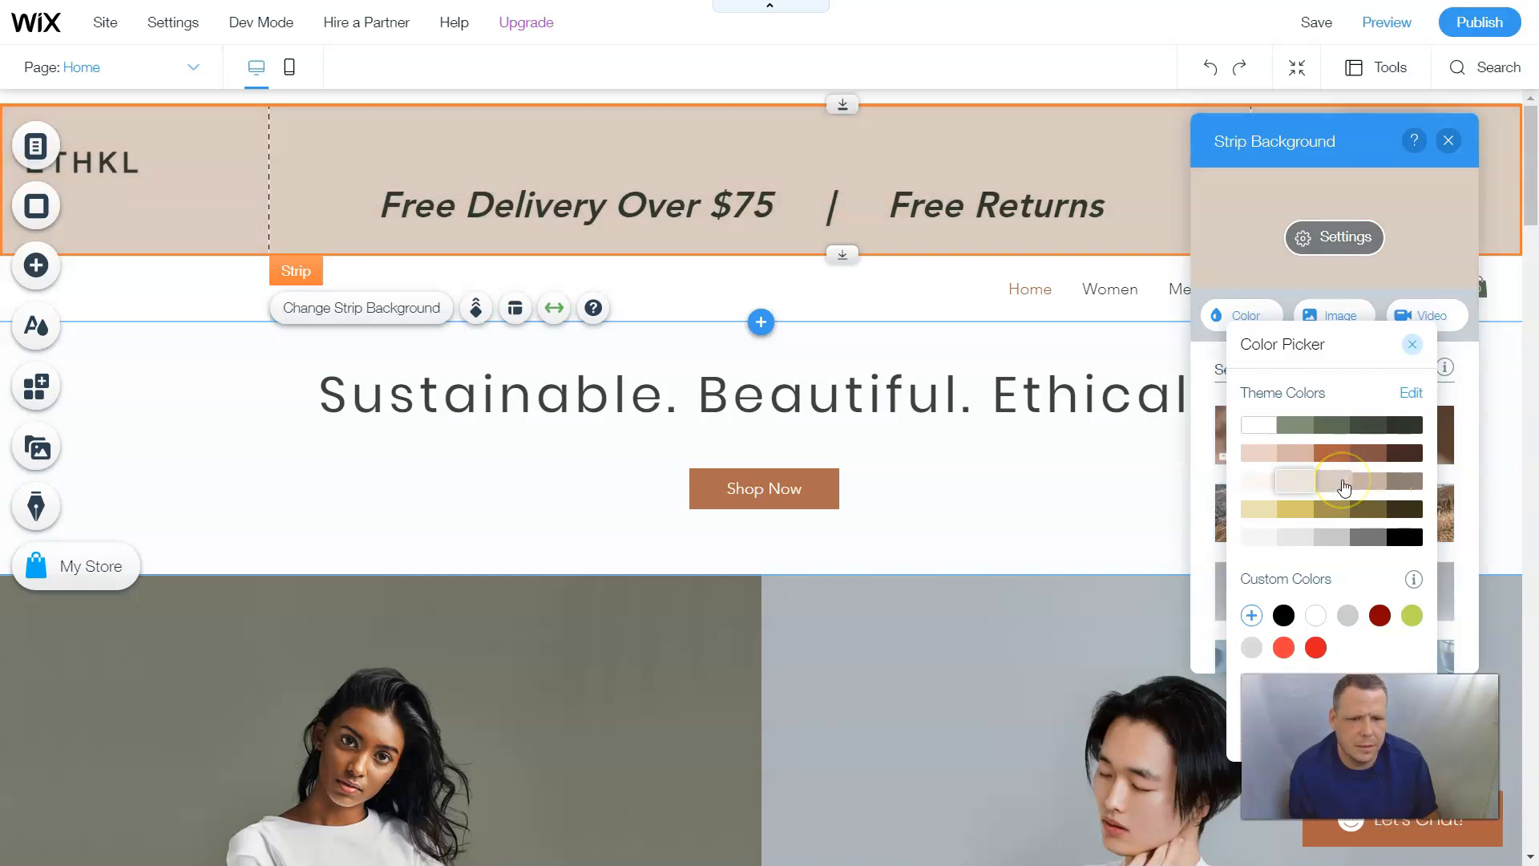
click(1342, 482)
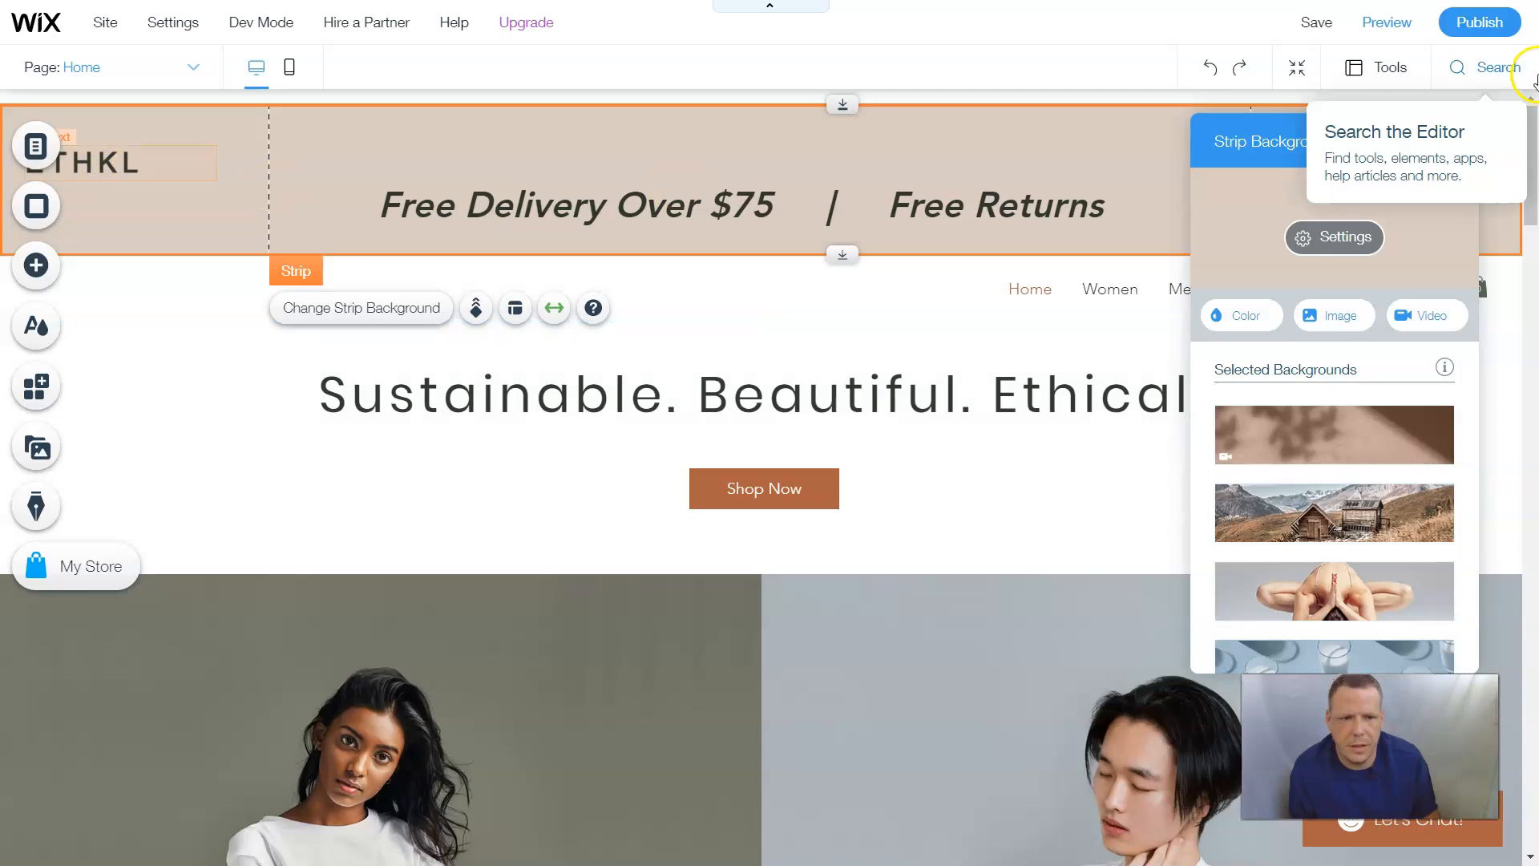
click(1450, 143)
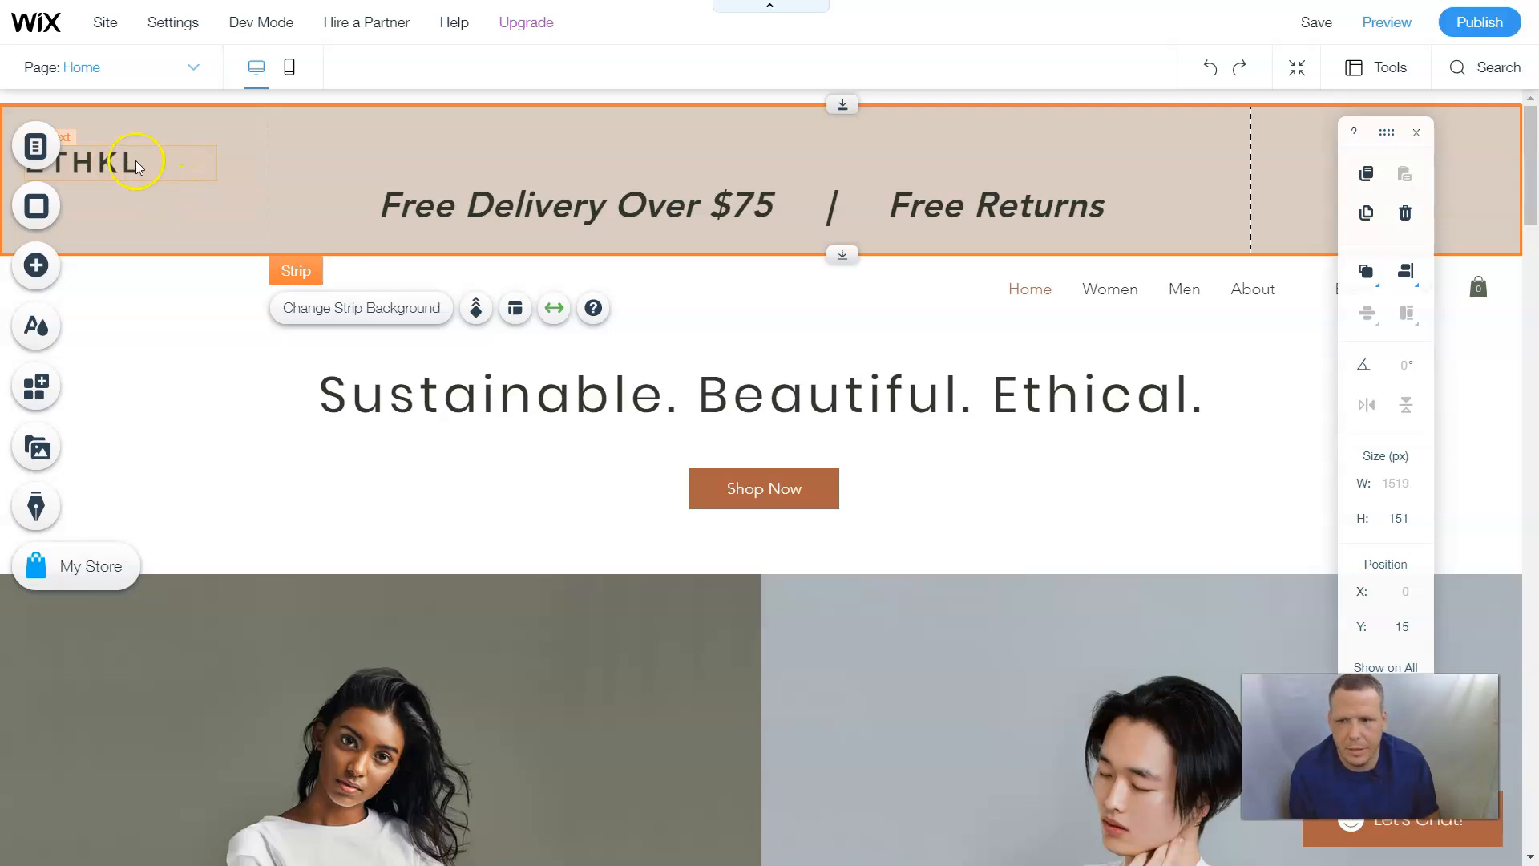
Try to move the pinned ETHKL logo text, dismissing the Pin to Screen settings without changes
click(181, 151)
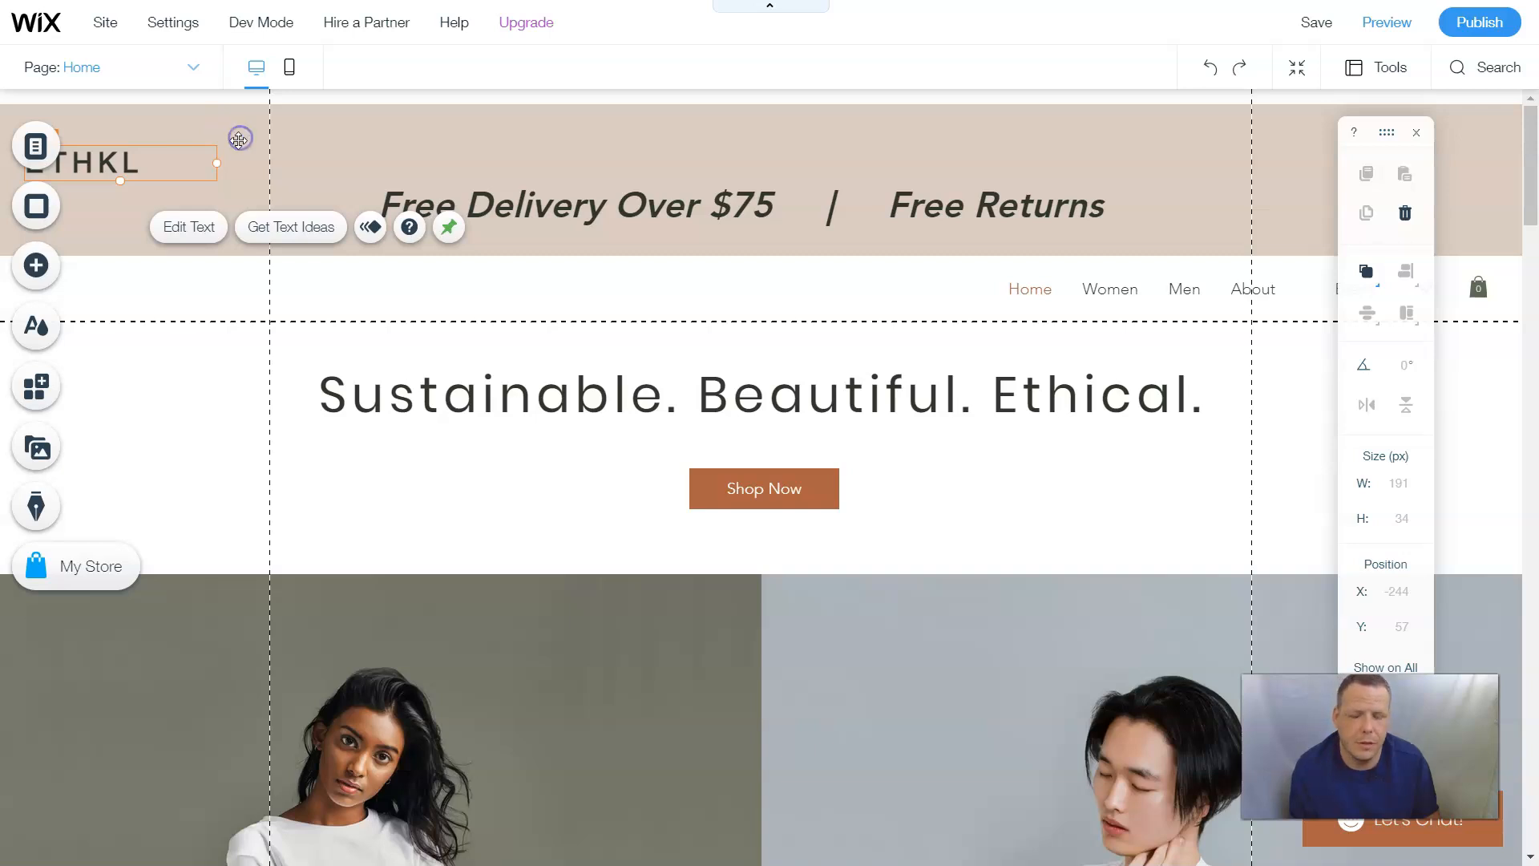
drag(239, 141, 178, 152)
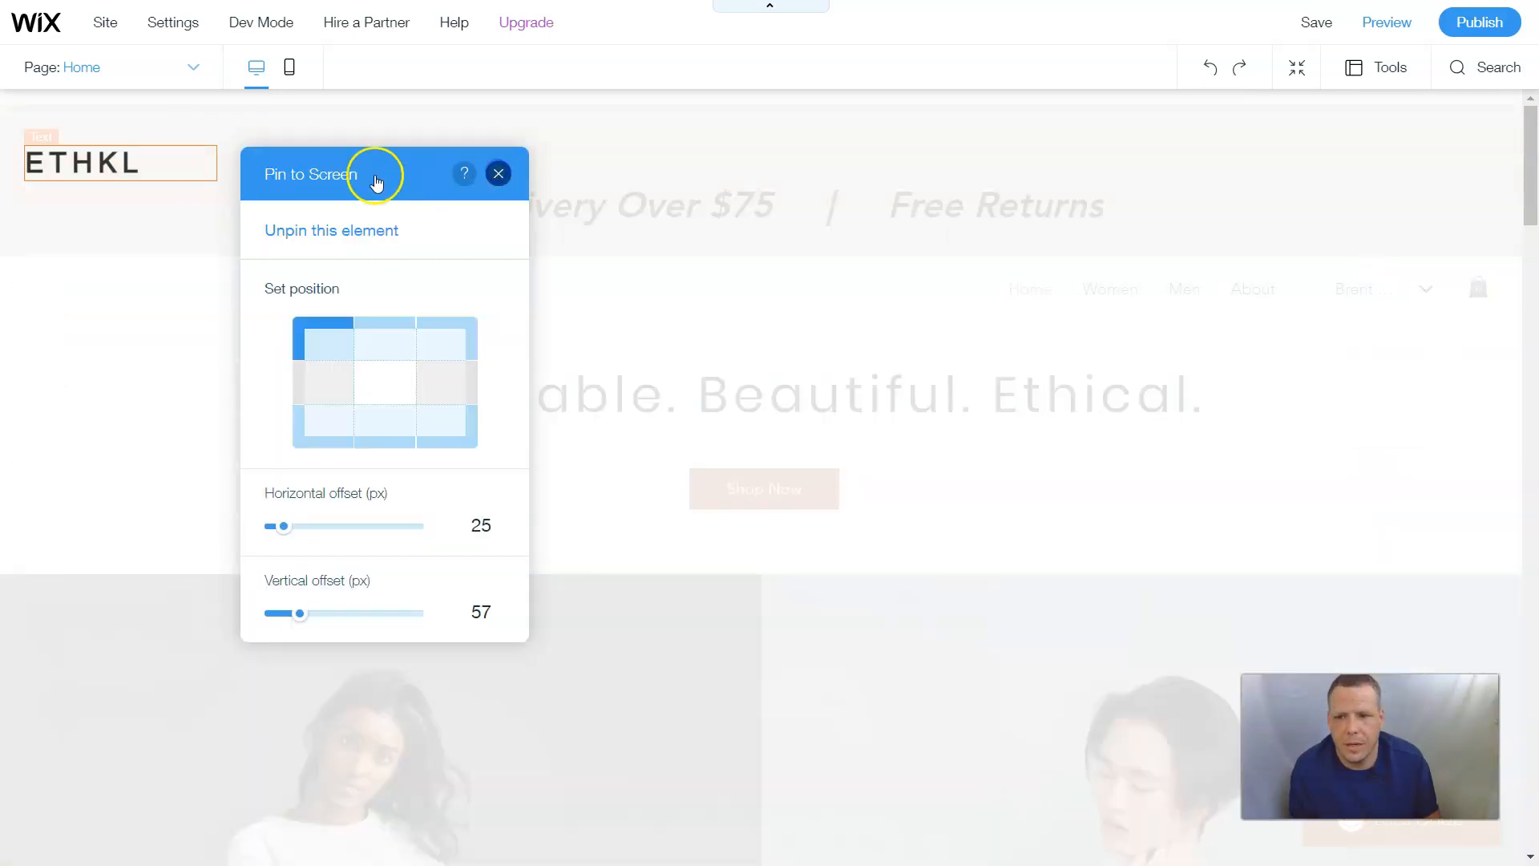
click(498, 173)
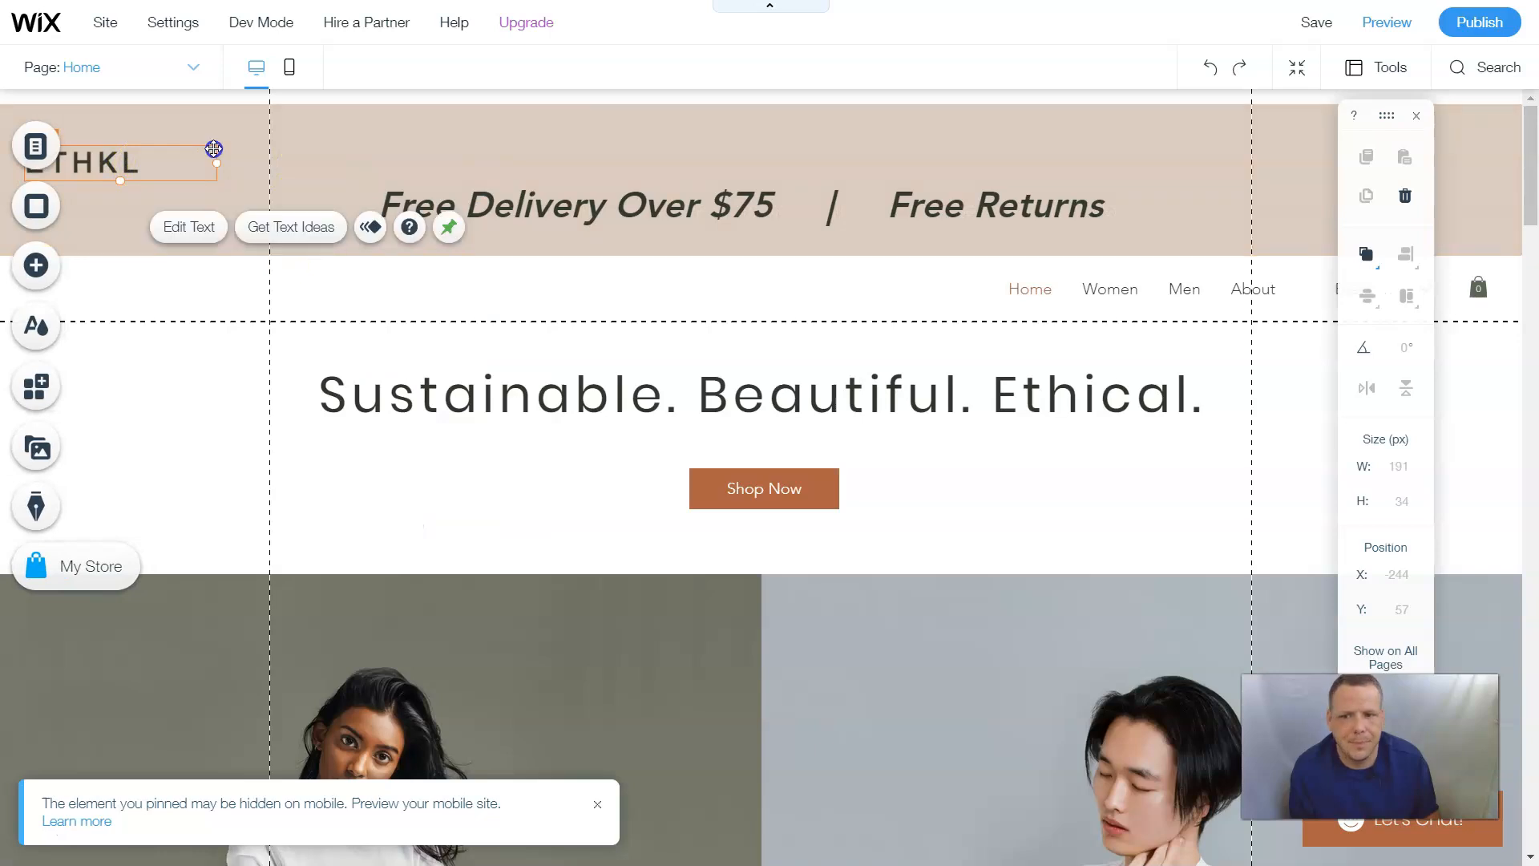
drag(214, 149, 215, 157)
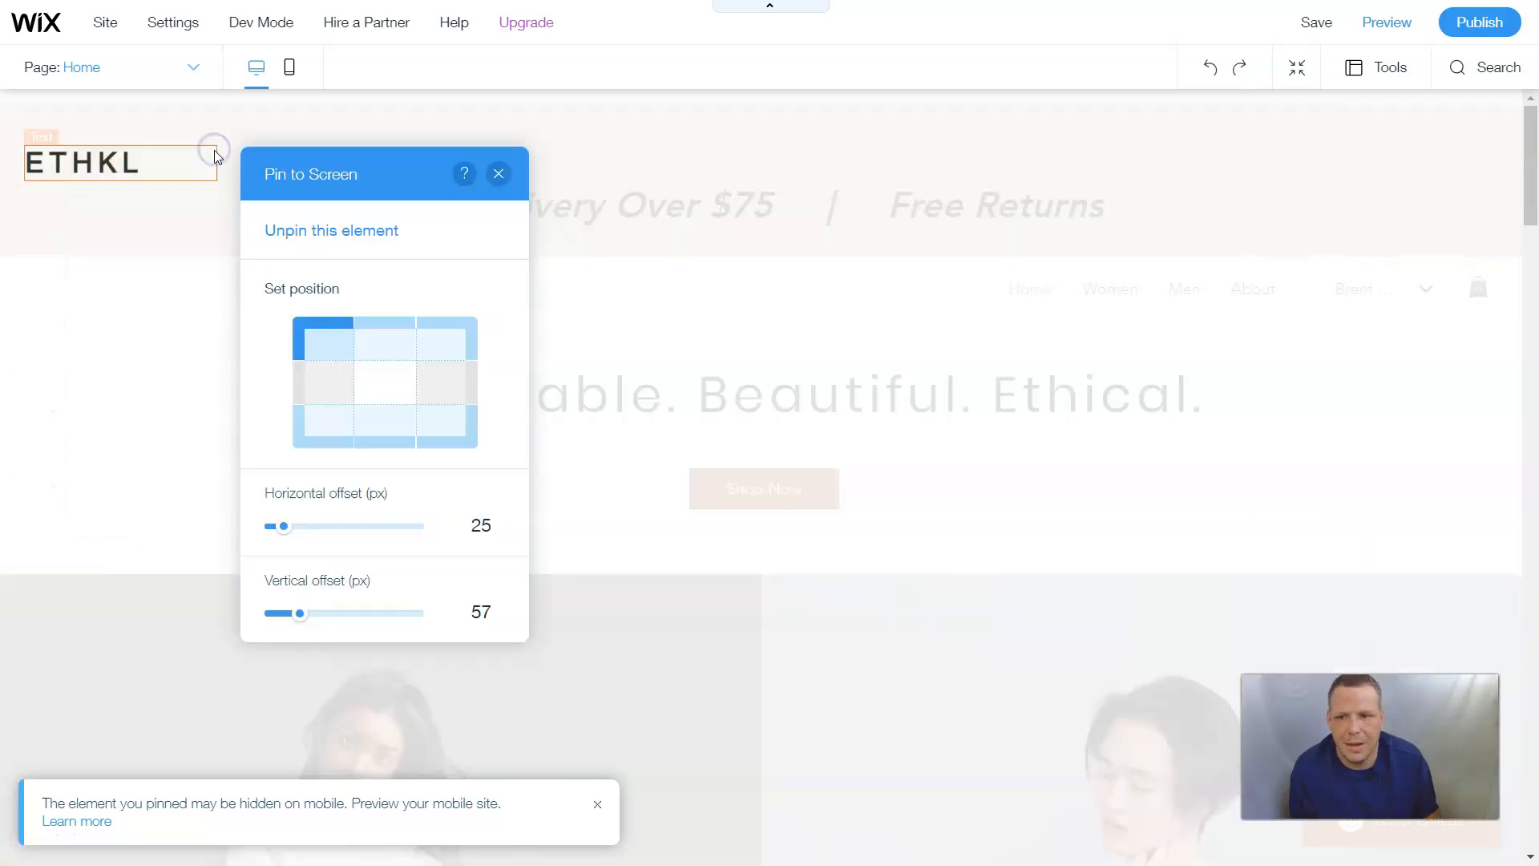
click(504, 184)
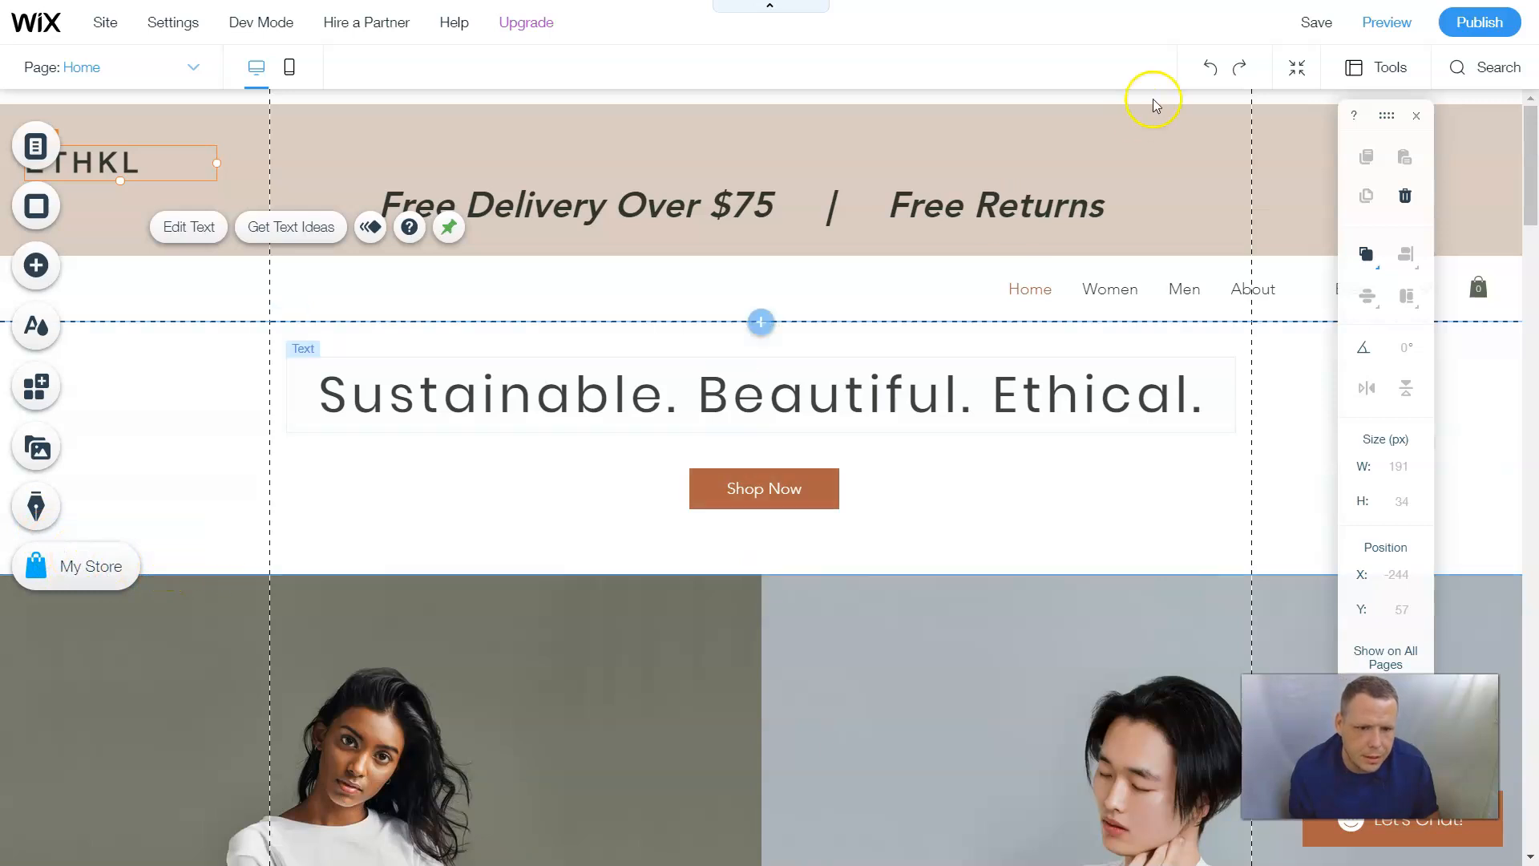
Hide the floating editing toolbar and look over the site's list of main pages
click(1418, 117)
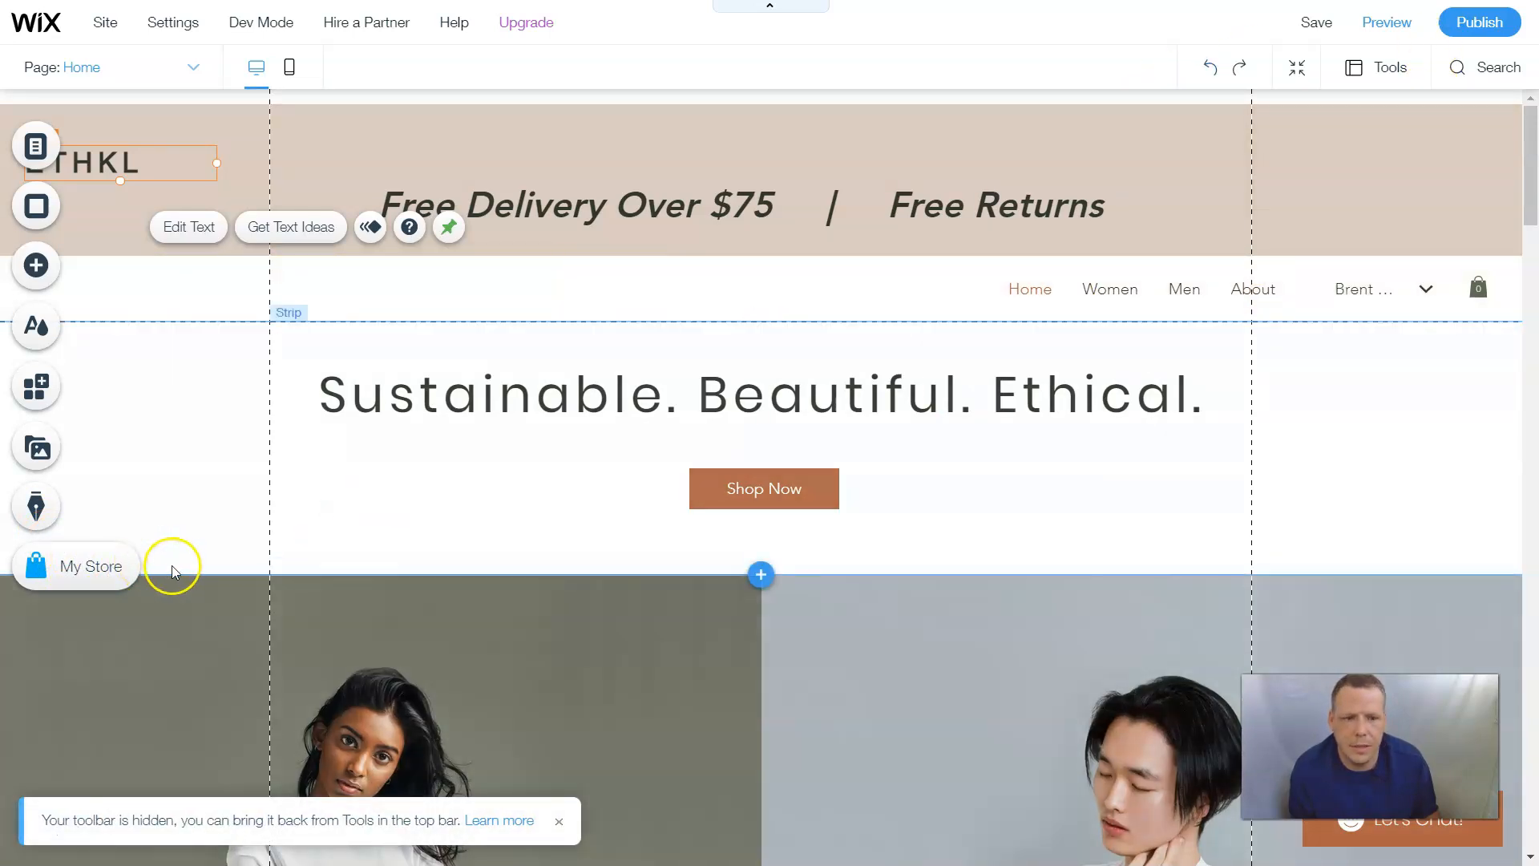
click(45, 153)
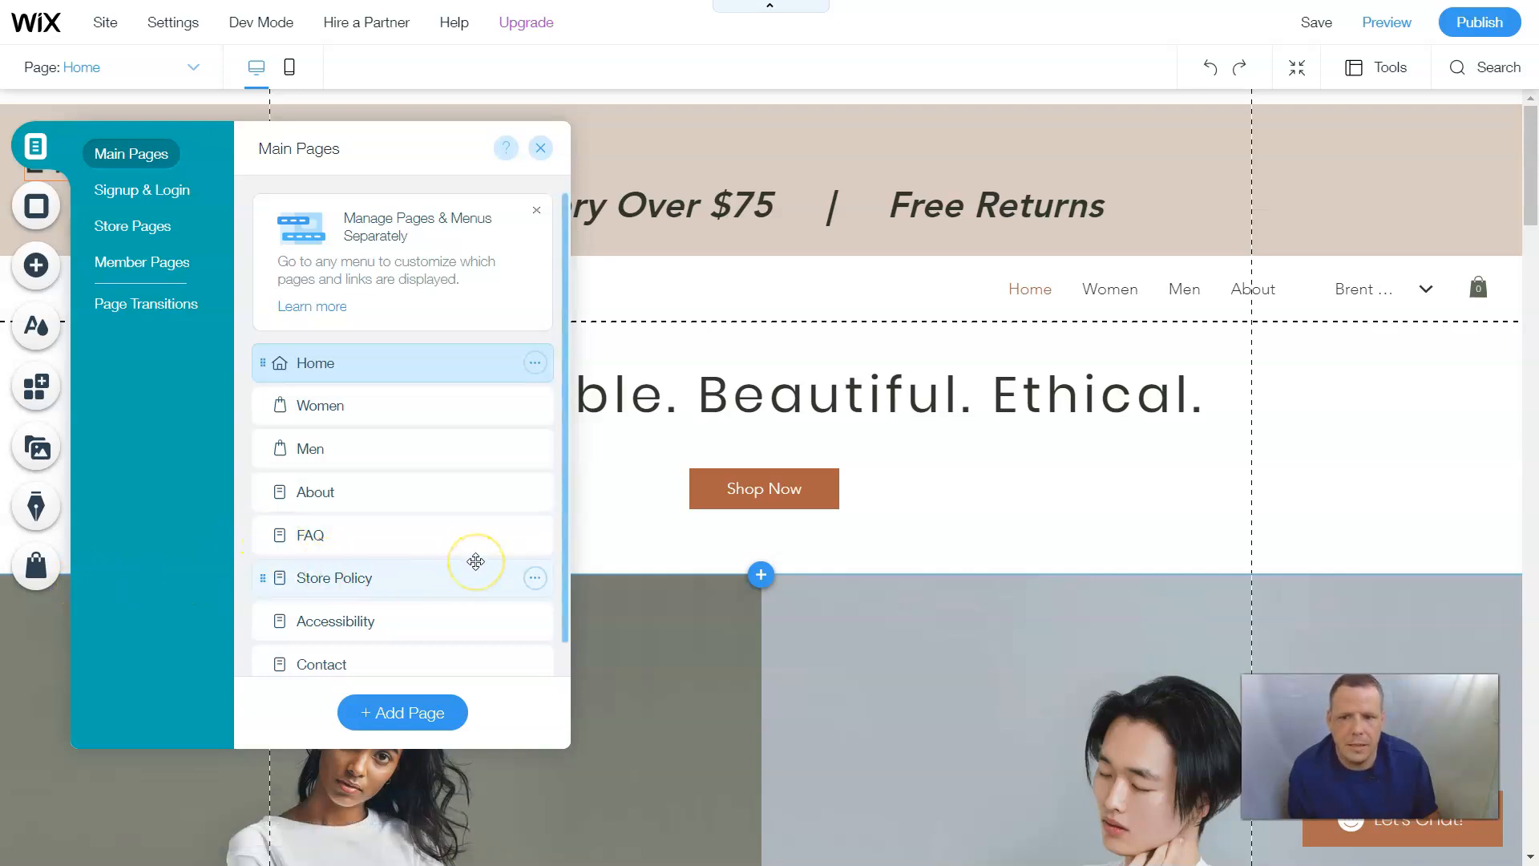
click(541, 147)
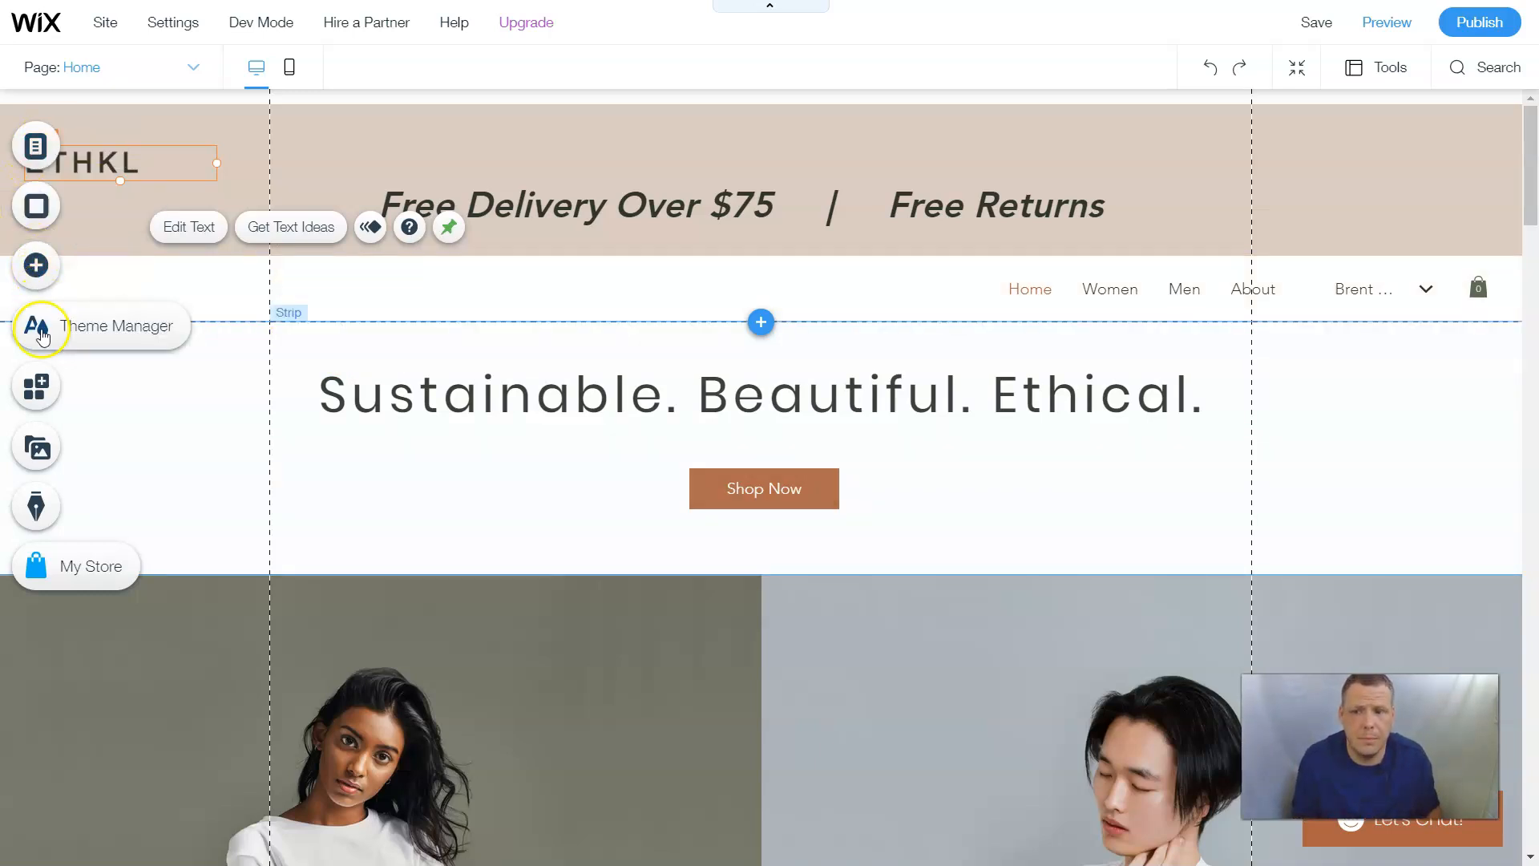
Browse the elements that can be added, including galleries and Video & Music, and open the Wix App Market
click(40, 276)
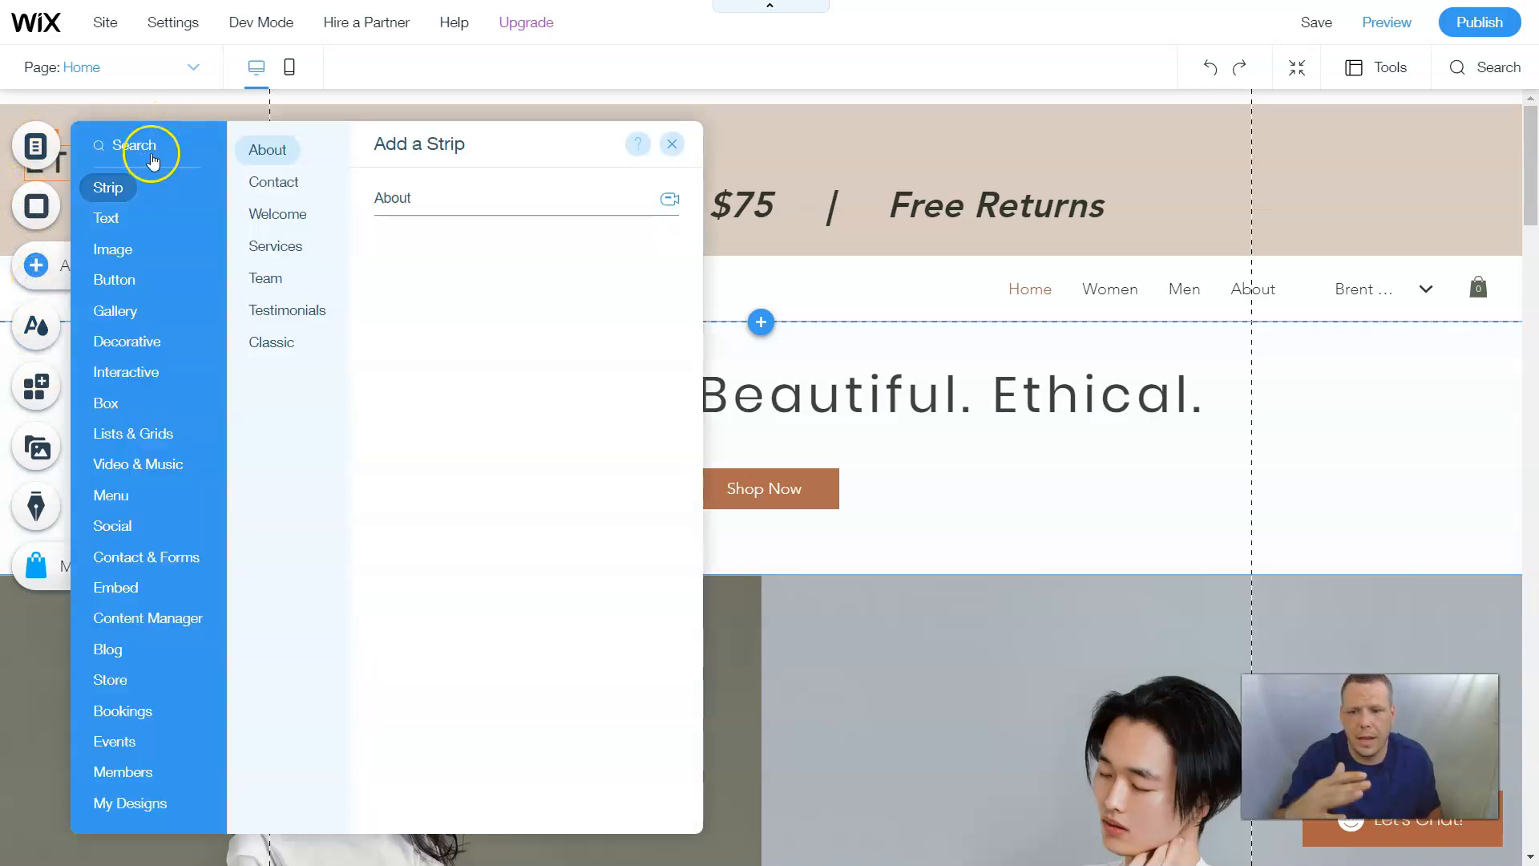
click(121, 710)
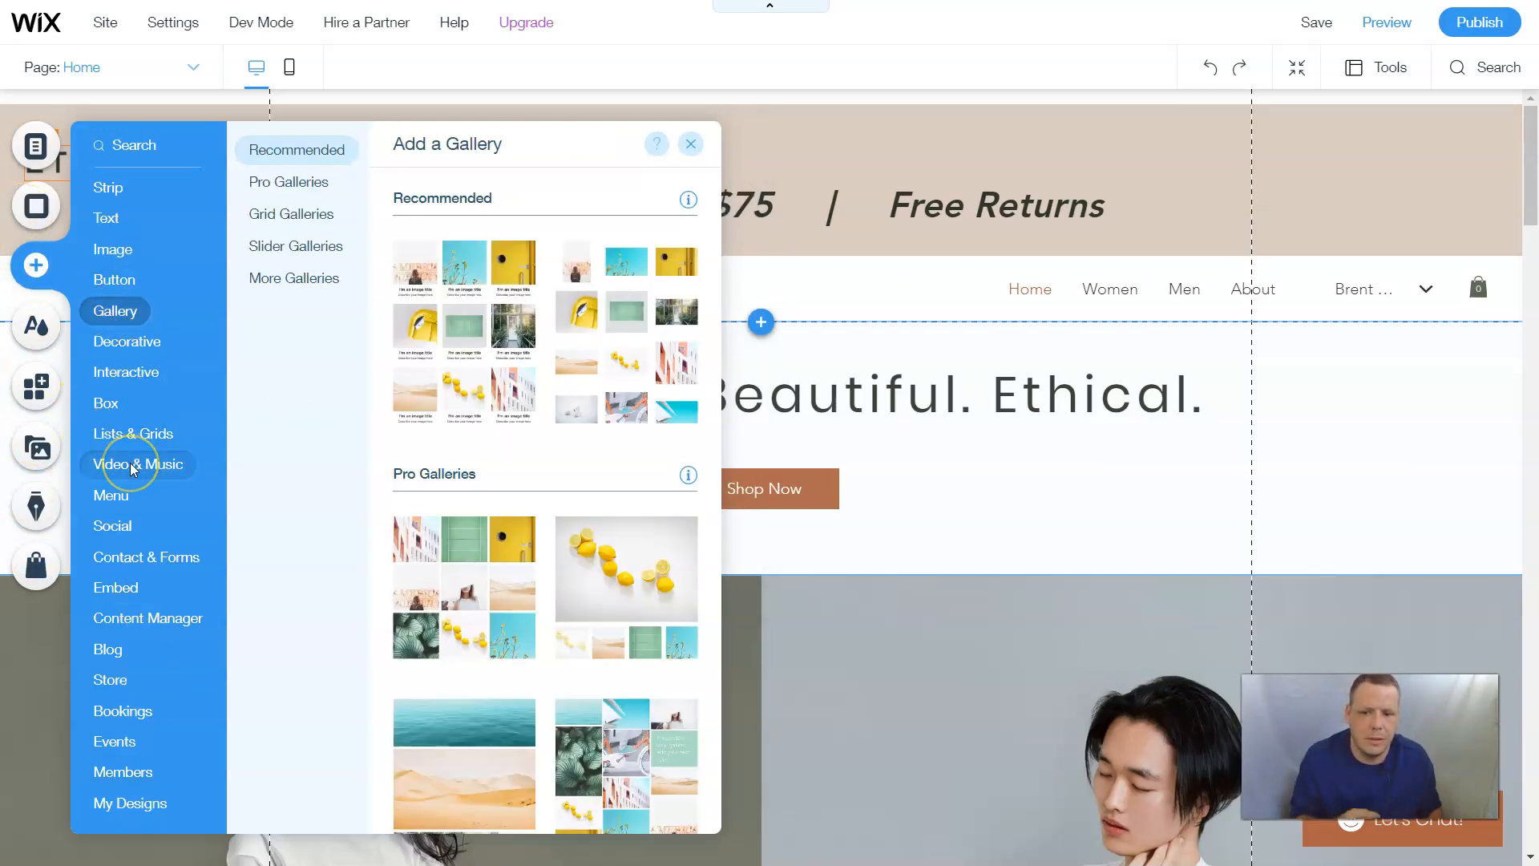
mouse_move(132, 468)
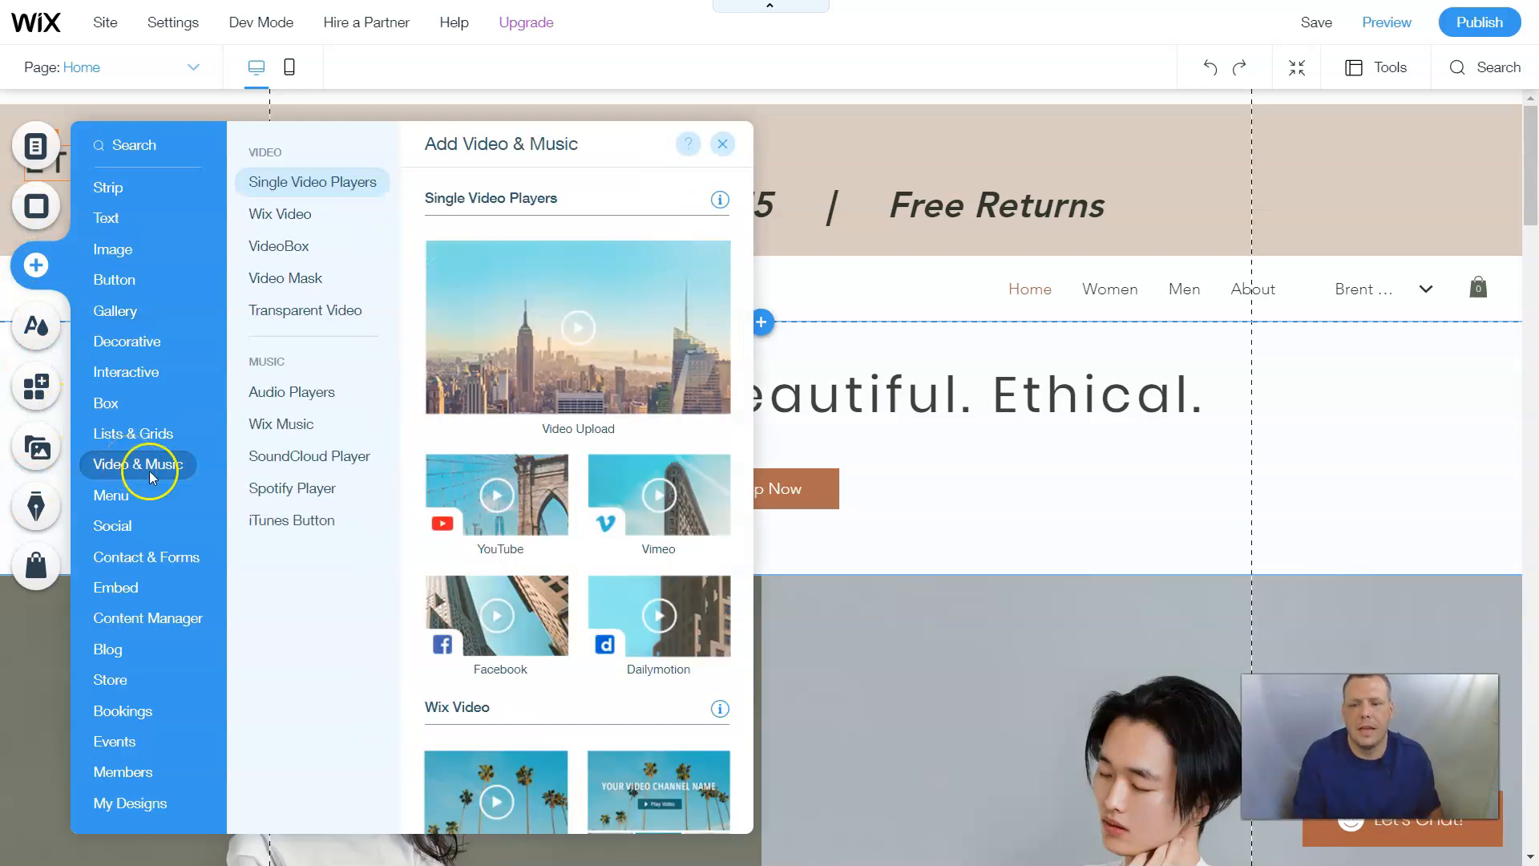
click(722, 152)
click(55, 407)
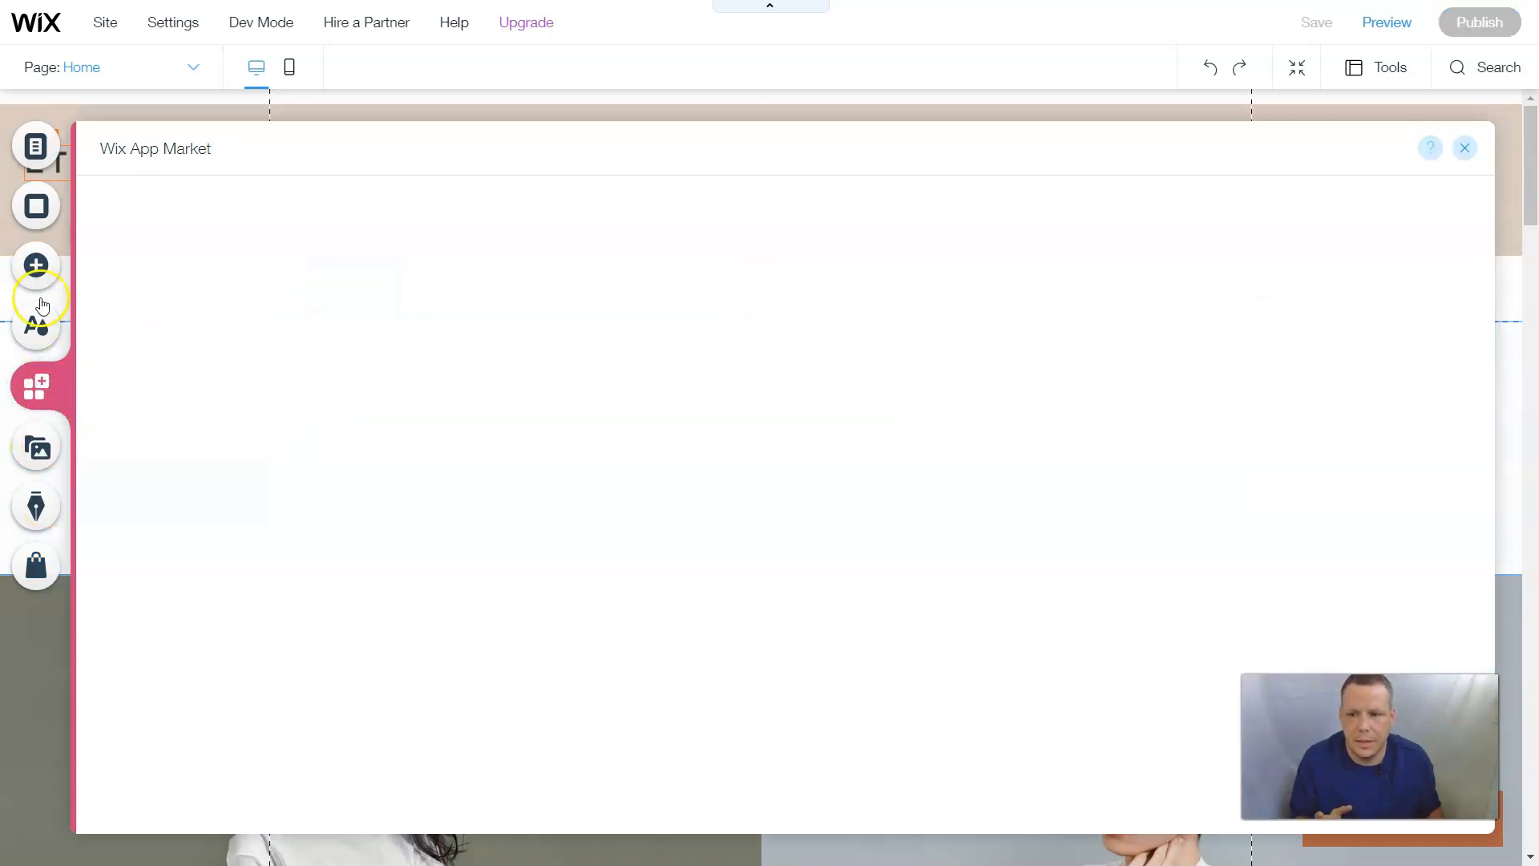
Review the site theme's color palette and its heading and paragraph text styles
click(36, 324)
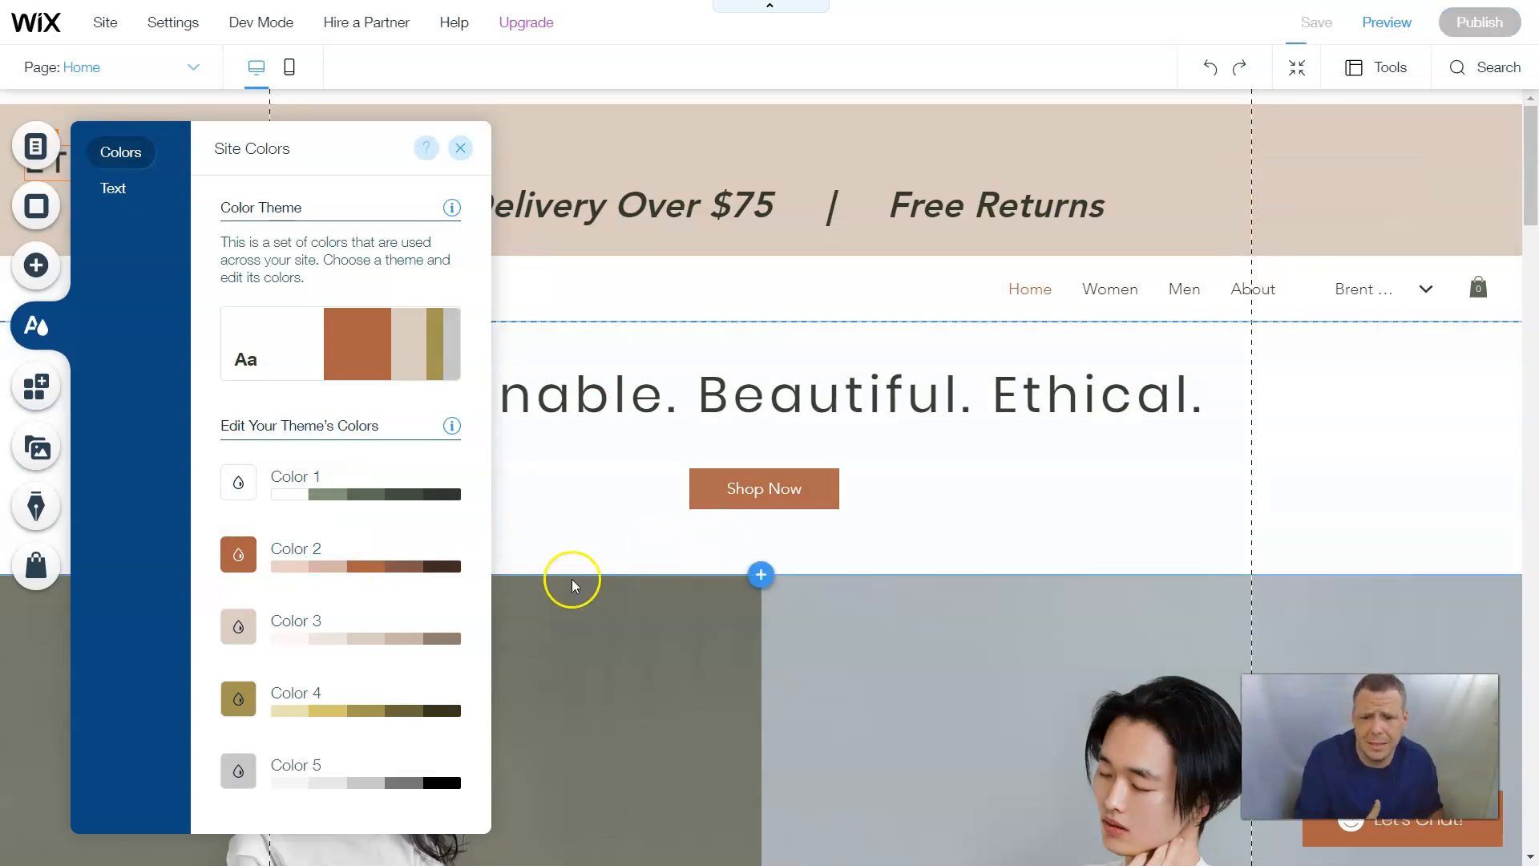
click(113, 188)
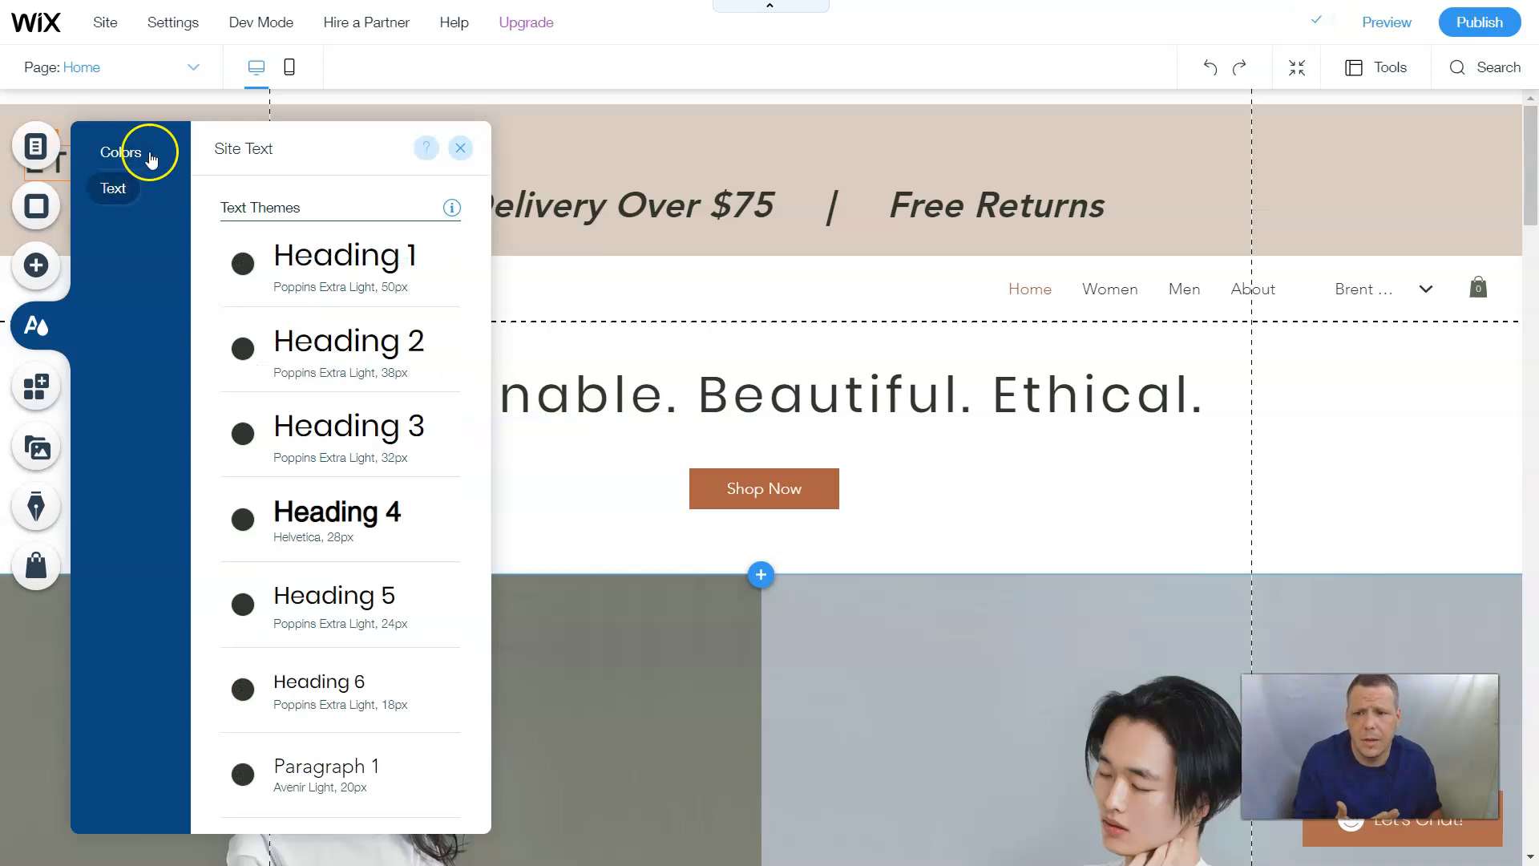
scroll(497, 388, down, 3)
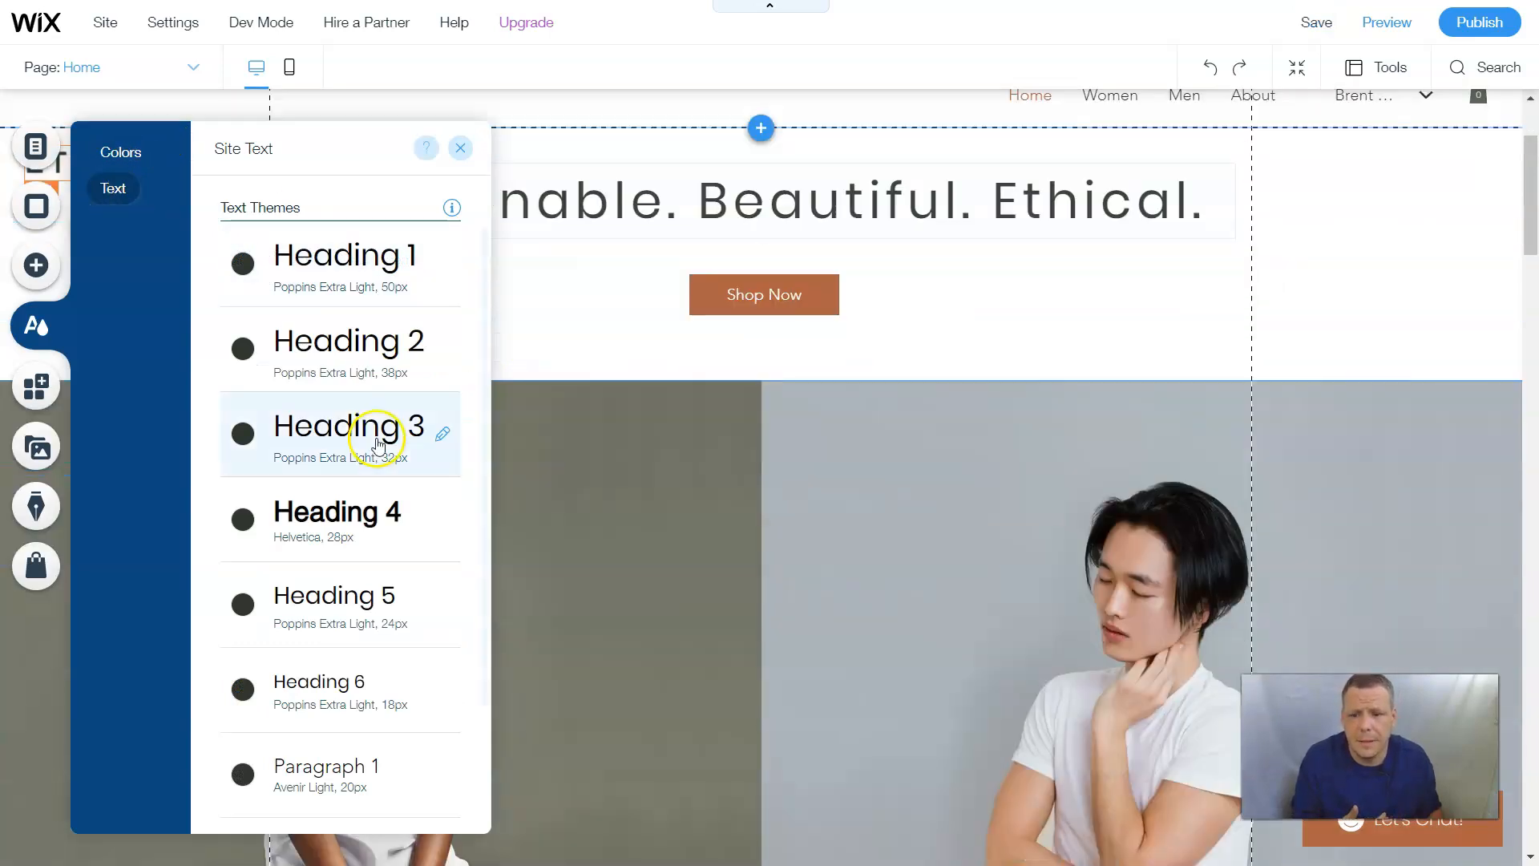
scroll(368, 449, down, 2)
scroll(390, 586, up, 2)
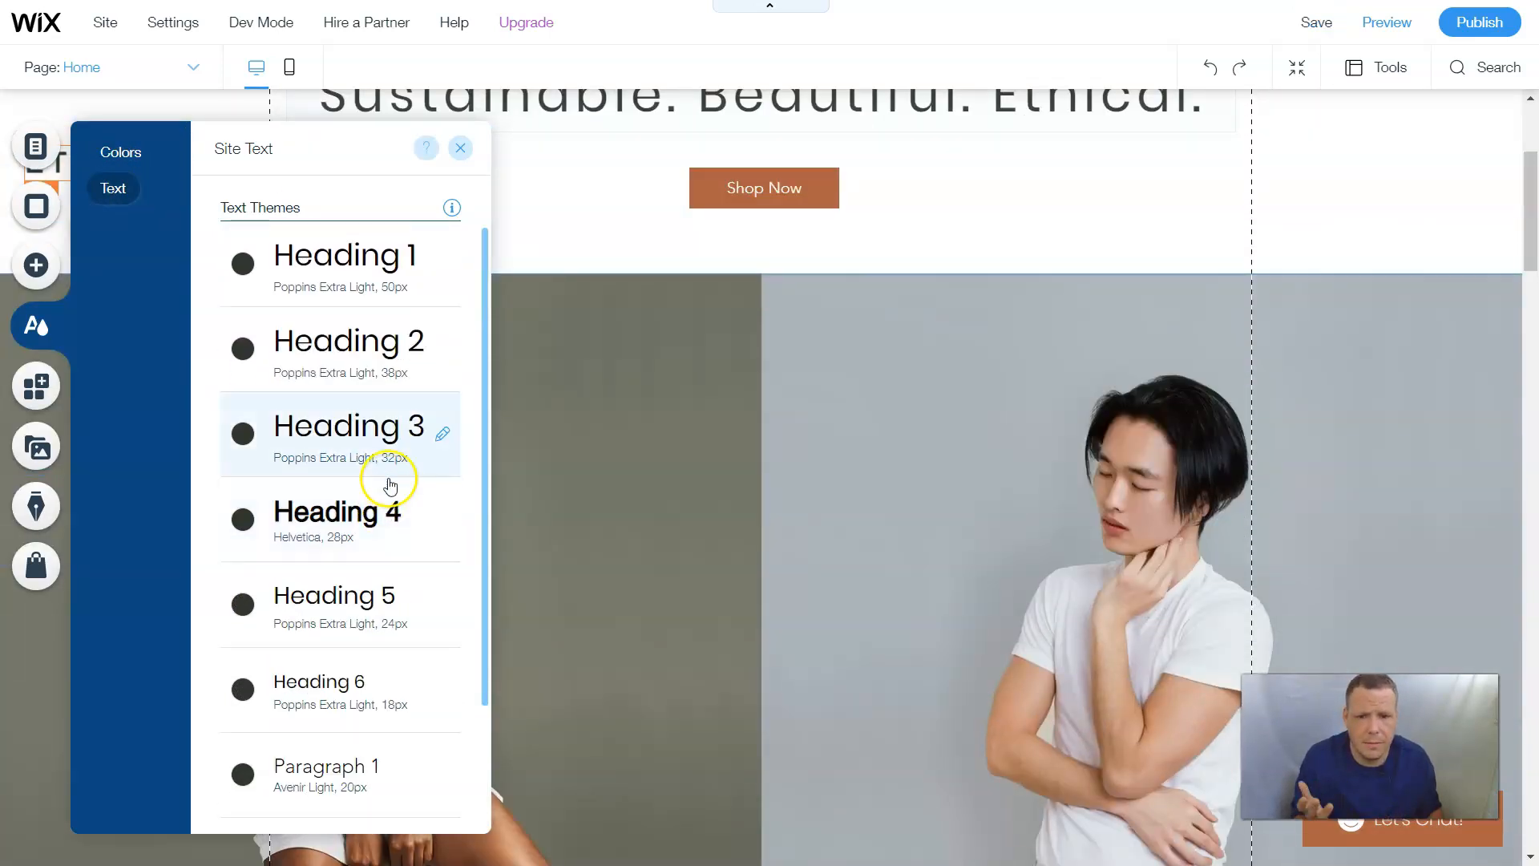
click(461, 148)
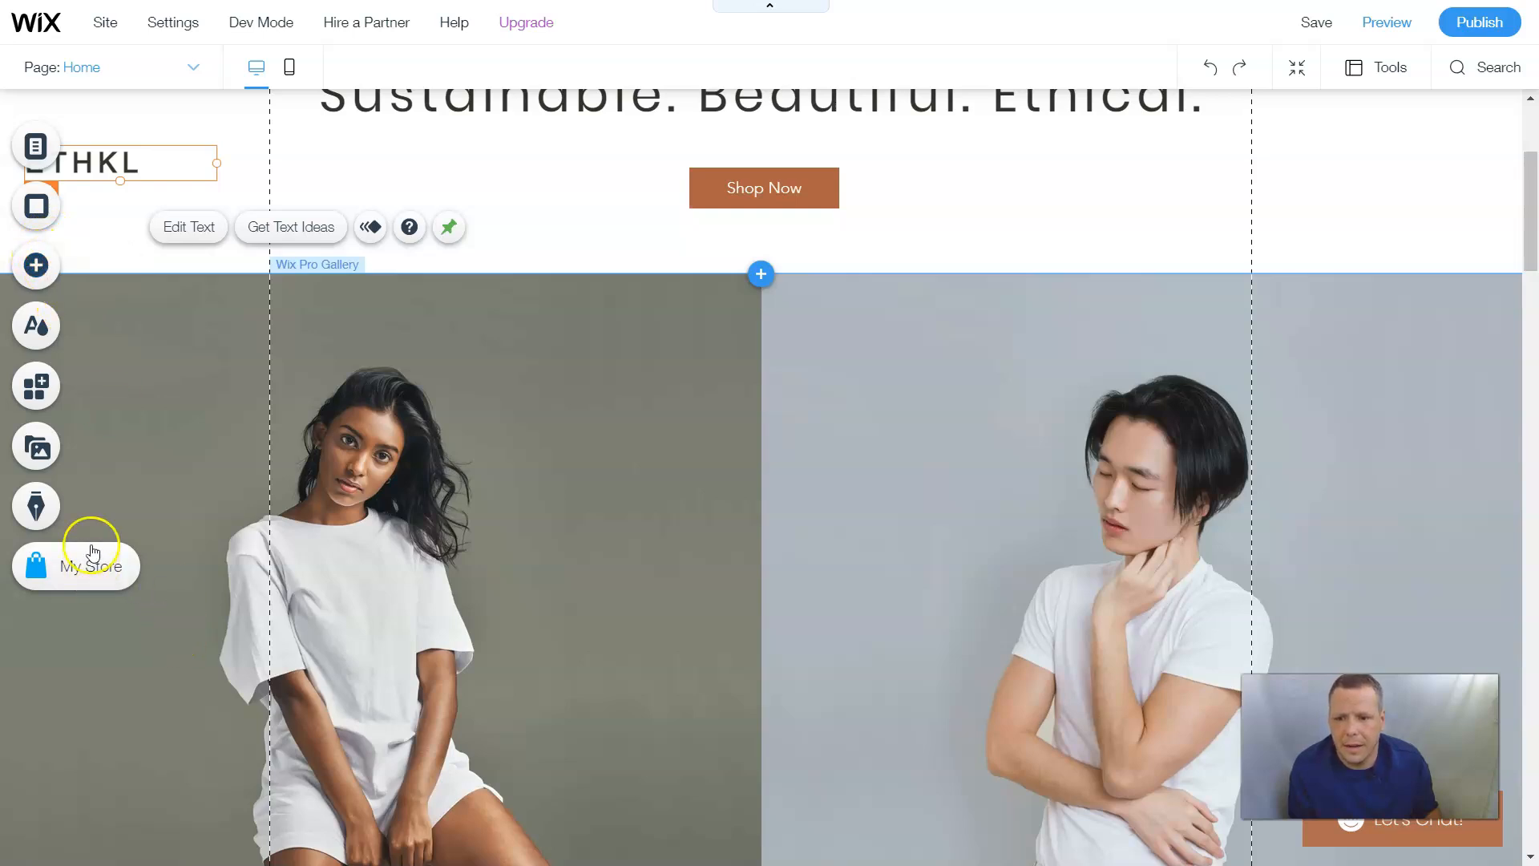
Browse the elements that can be added to the site, including social tools and the store's Slider Product Gallery
click(36, 265)
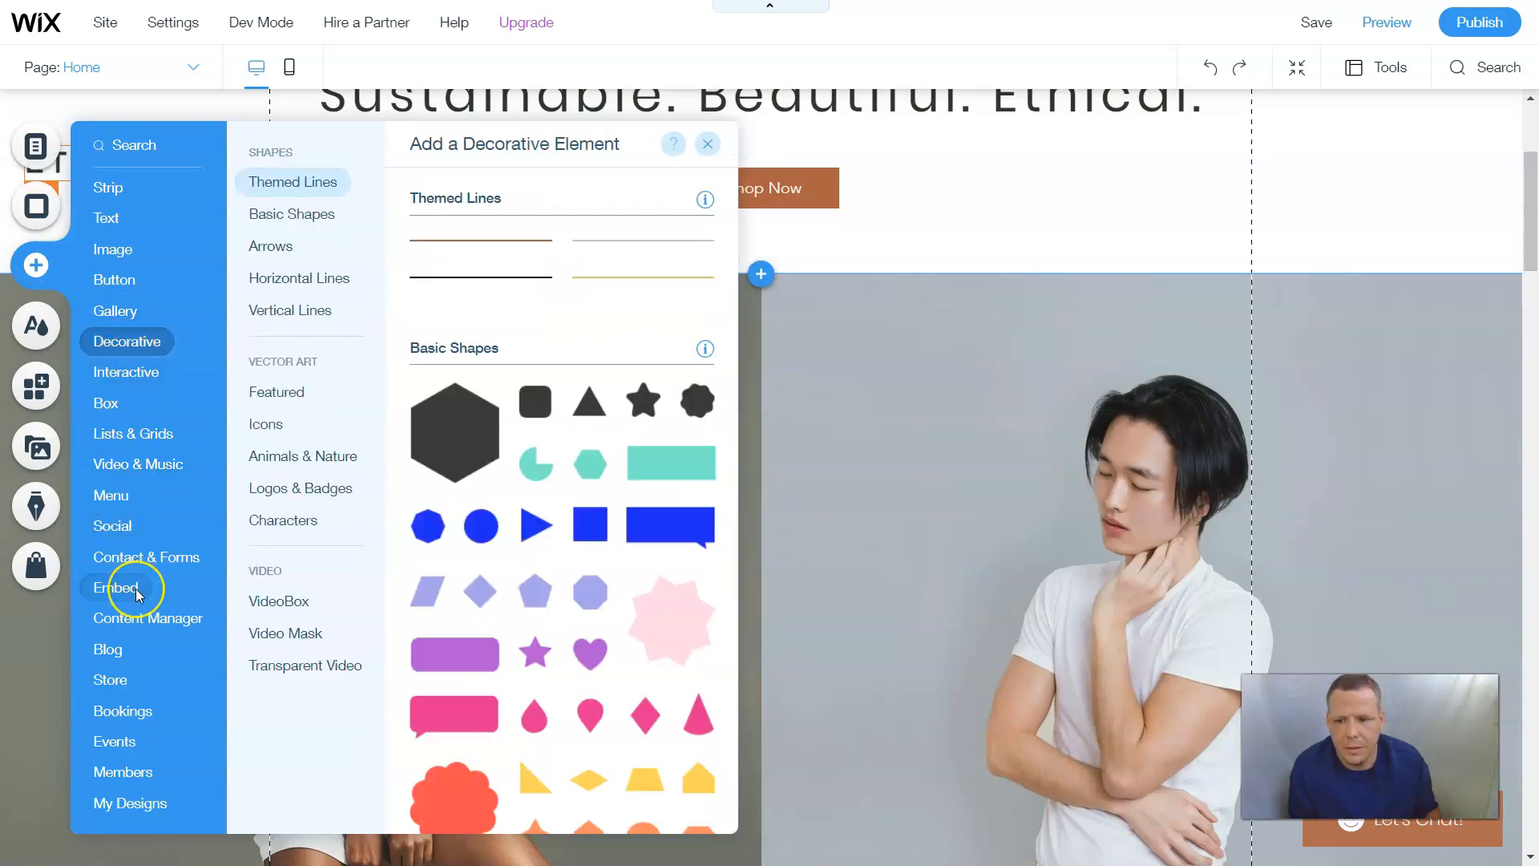
mouse_move(137, 583)
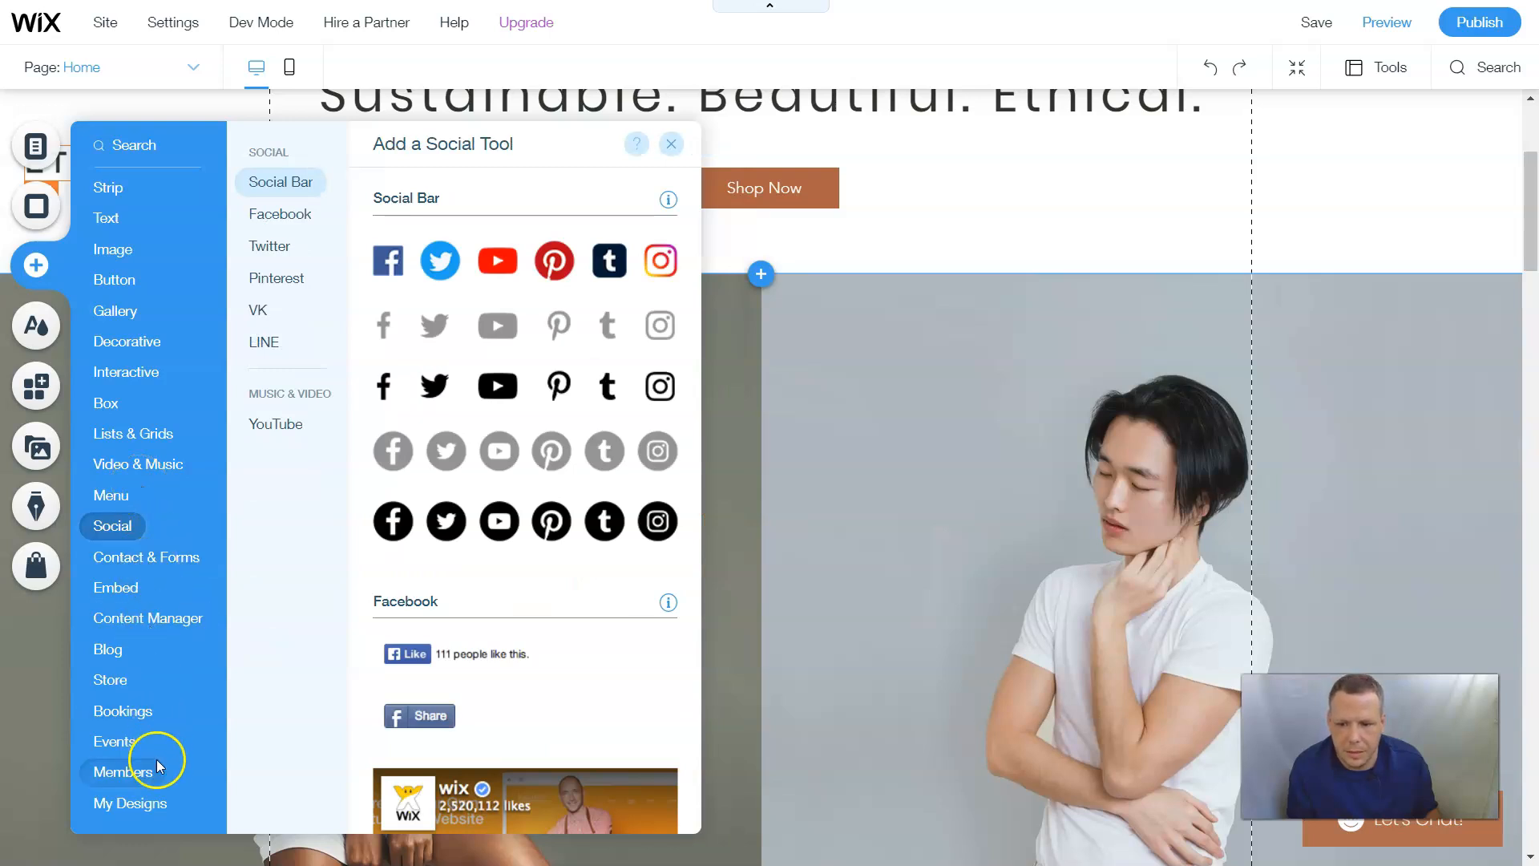
click(129, 707)
mouse_move(118, 684)
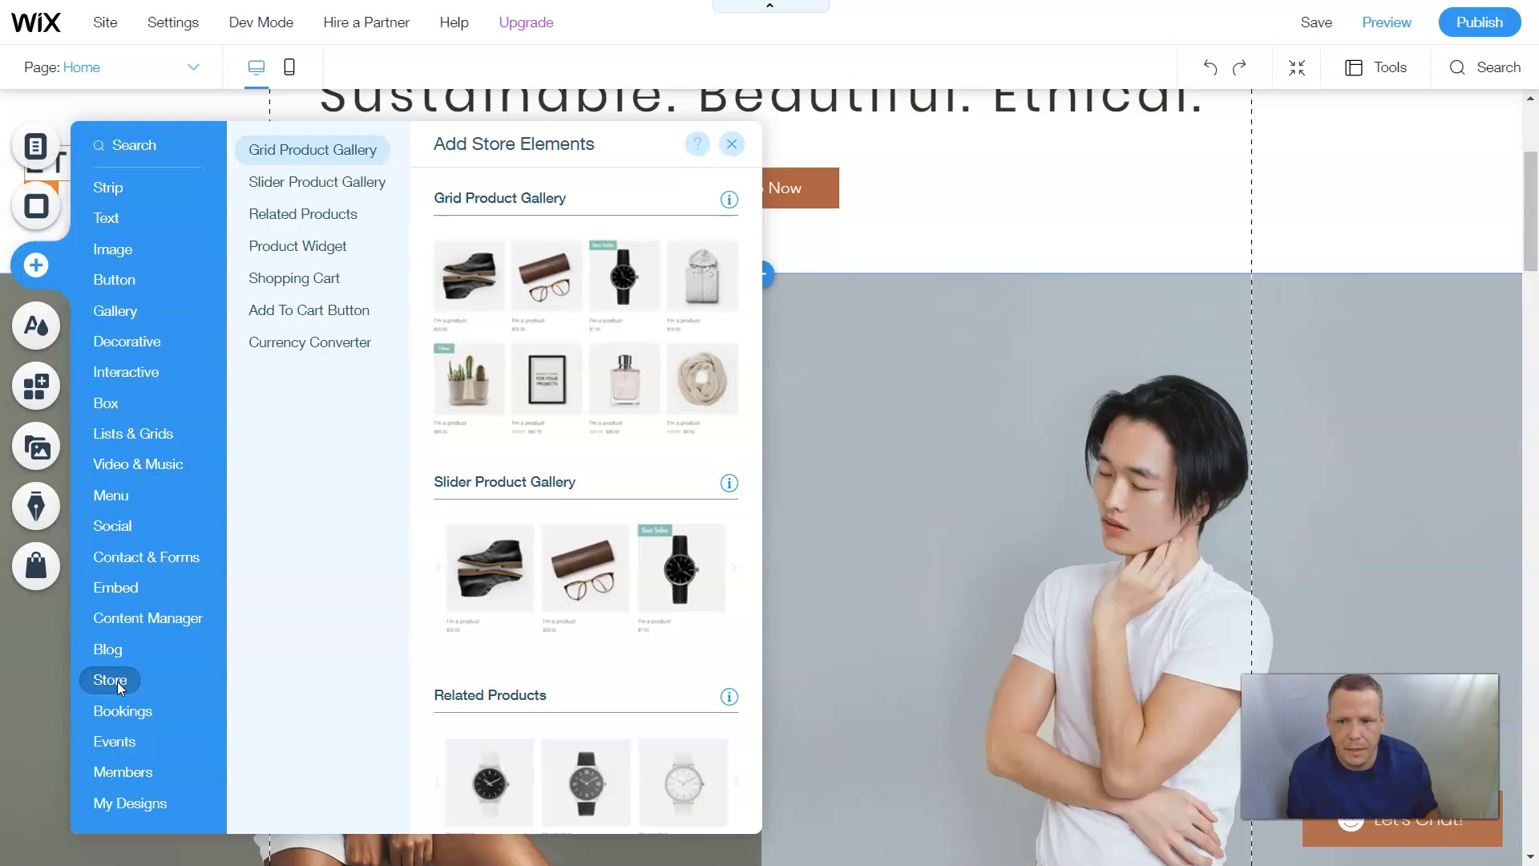
click(309, 186)
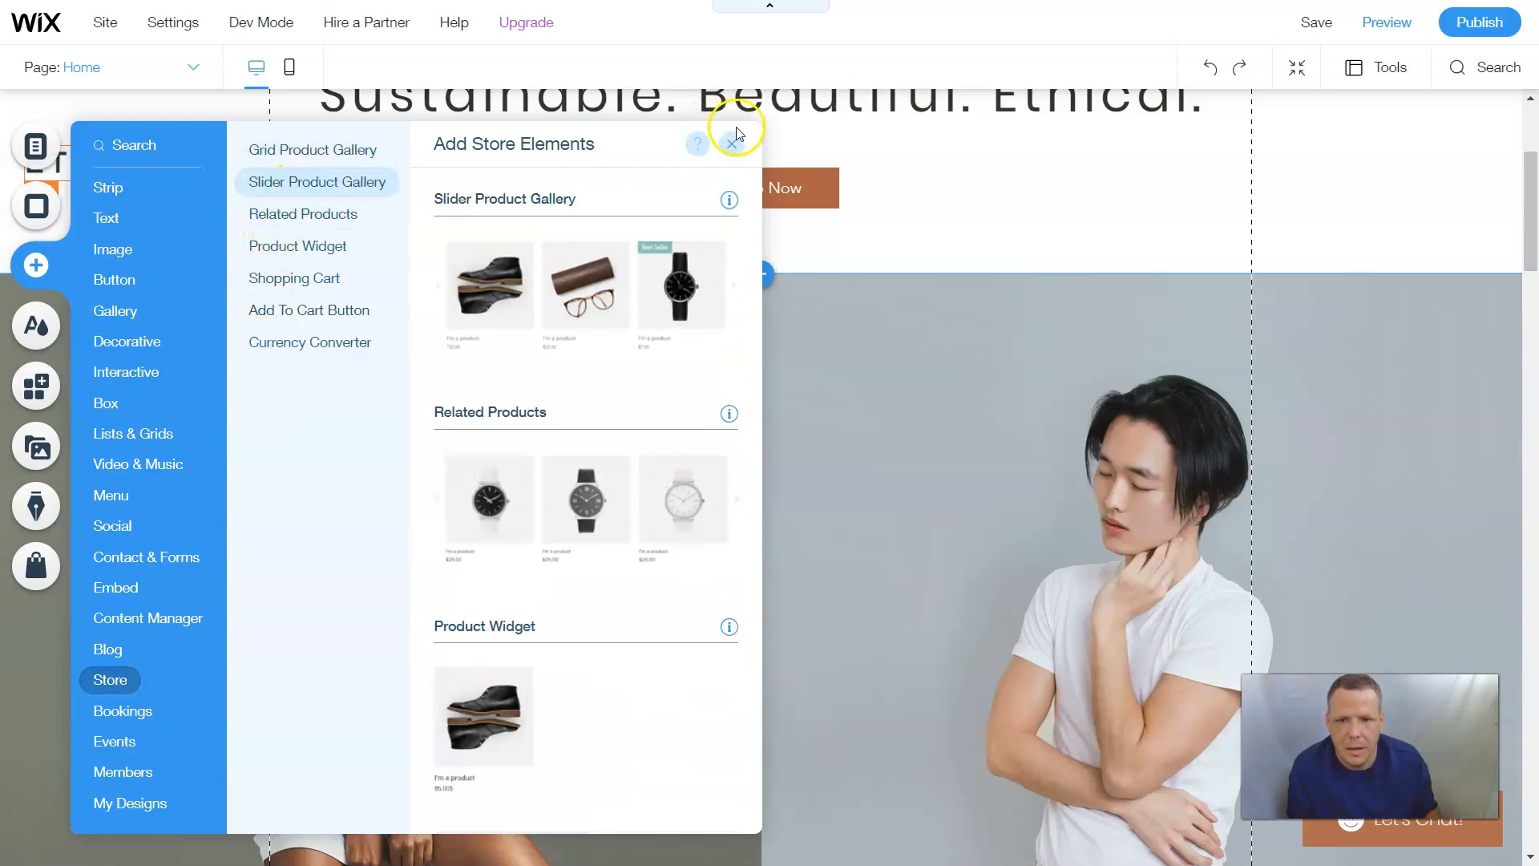
click(732, 144)
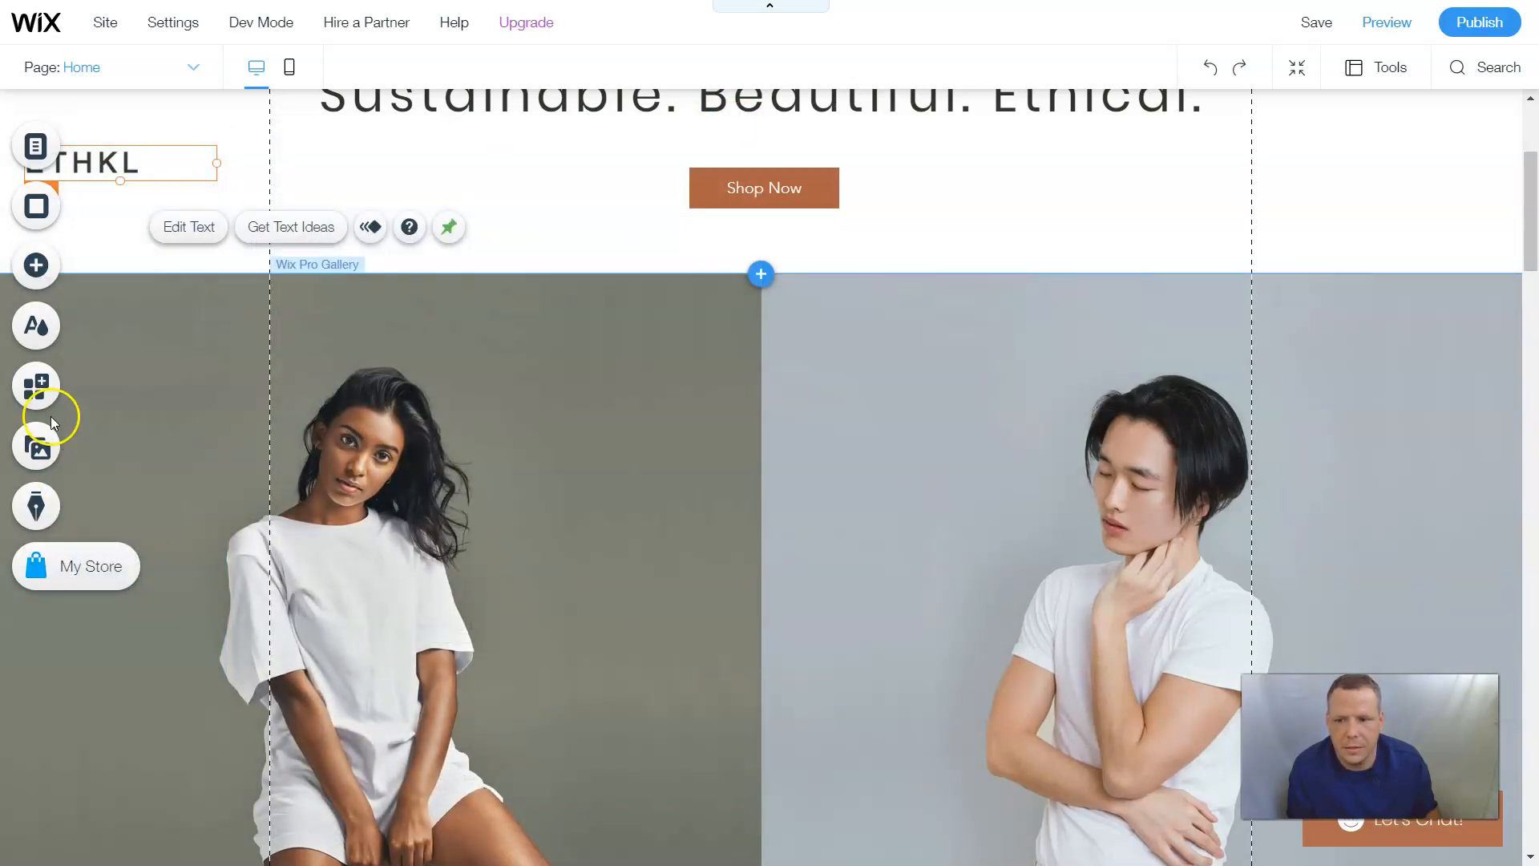
Look through the Wix App Market's recommended, trending and business apps, and open the installed Wix Stores app
click(36, 385)
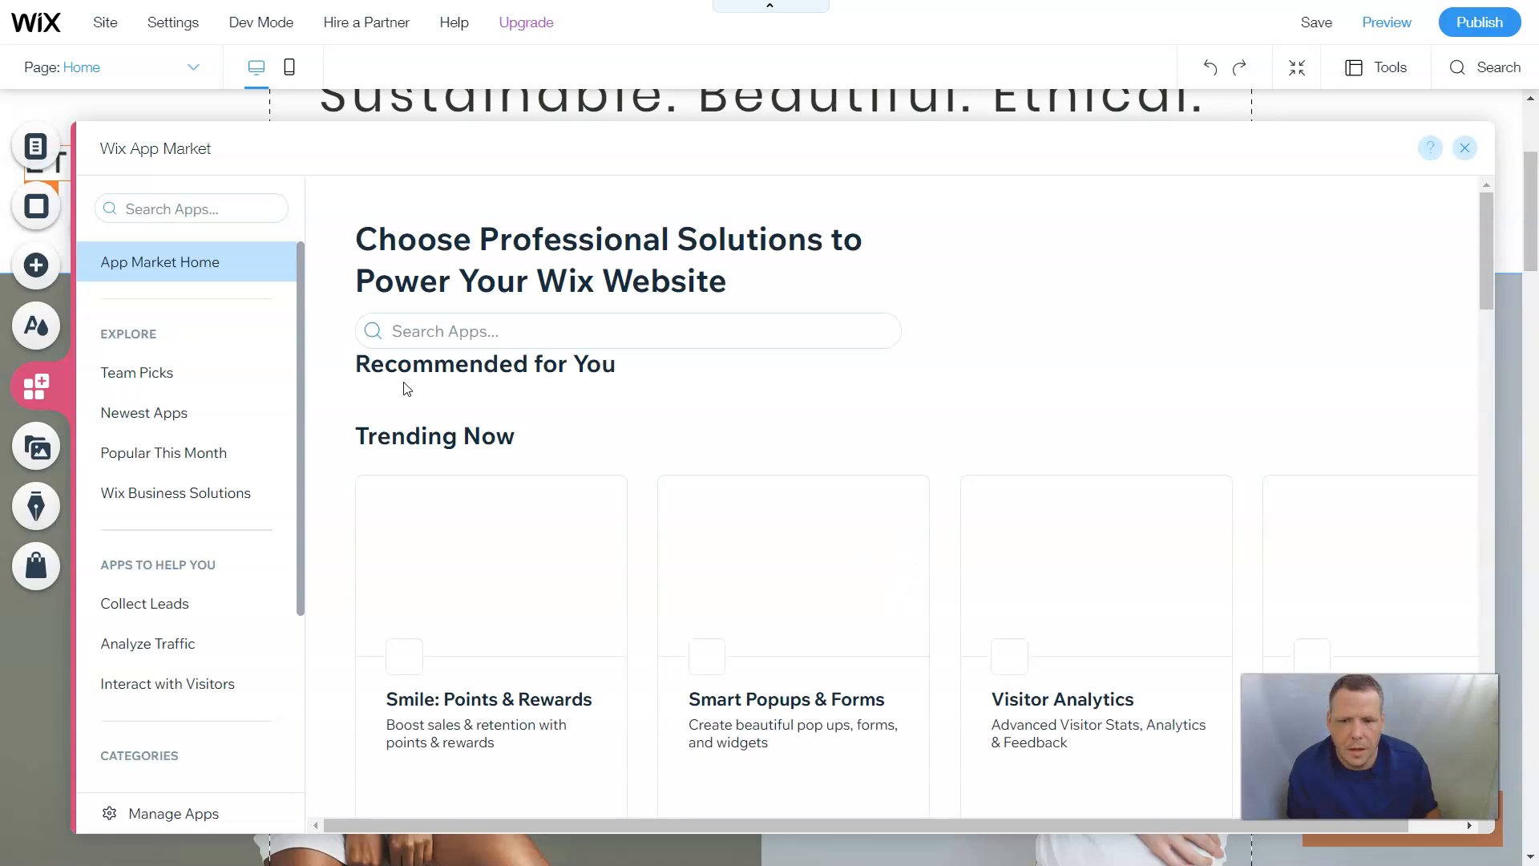
scroll(978, 348, down, 3)
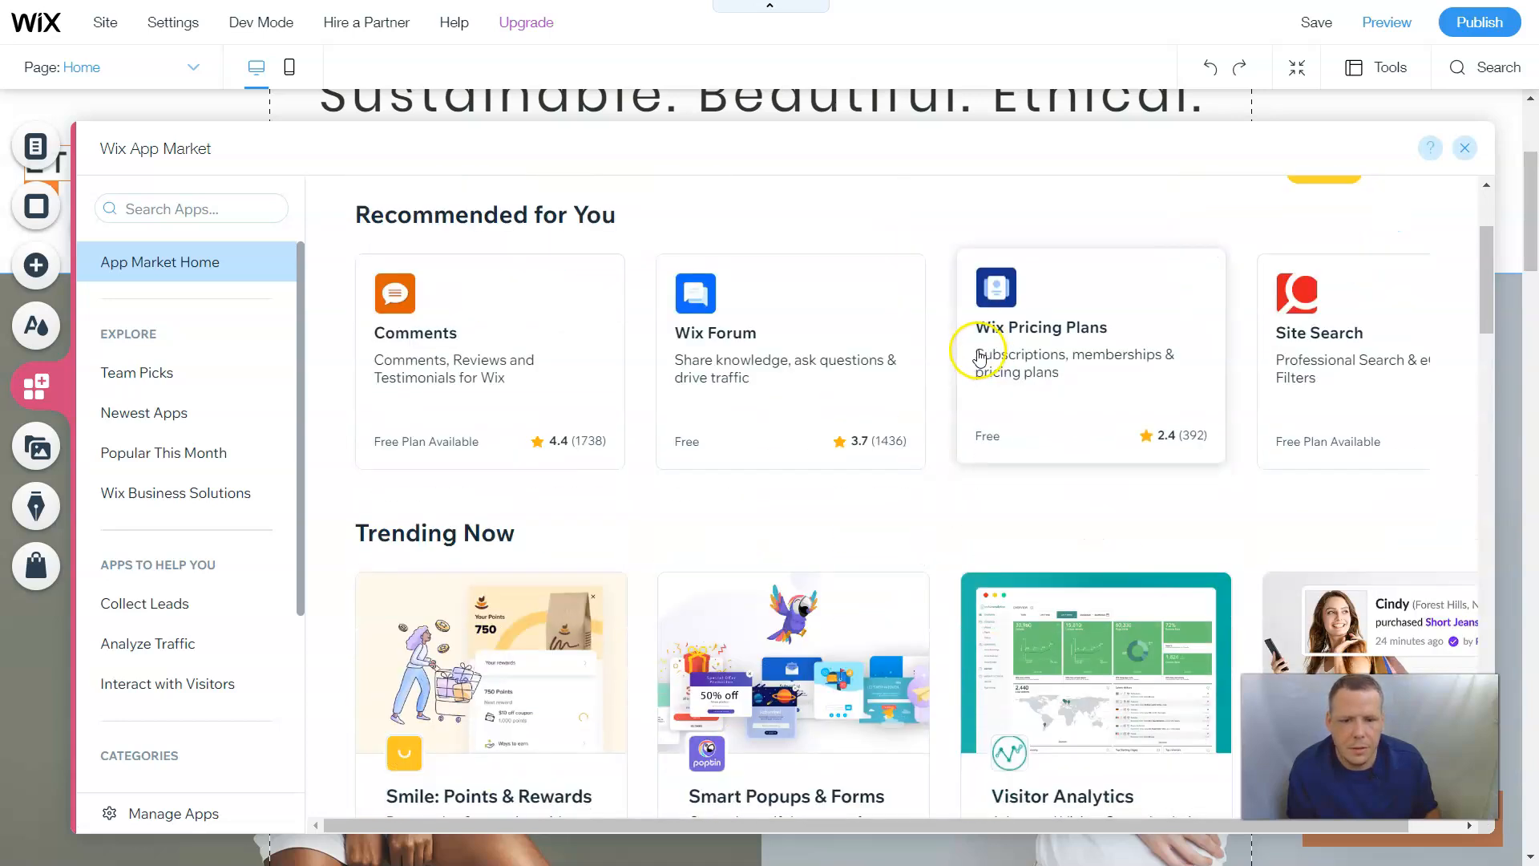
scroll(904, 367, down, 3)
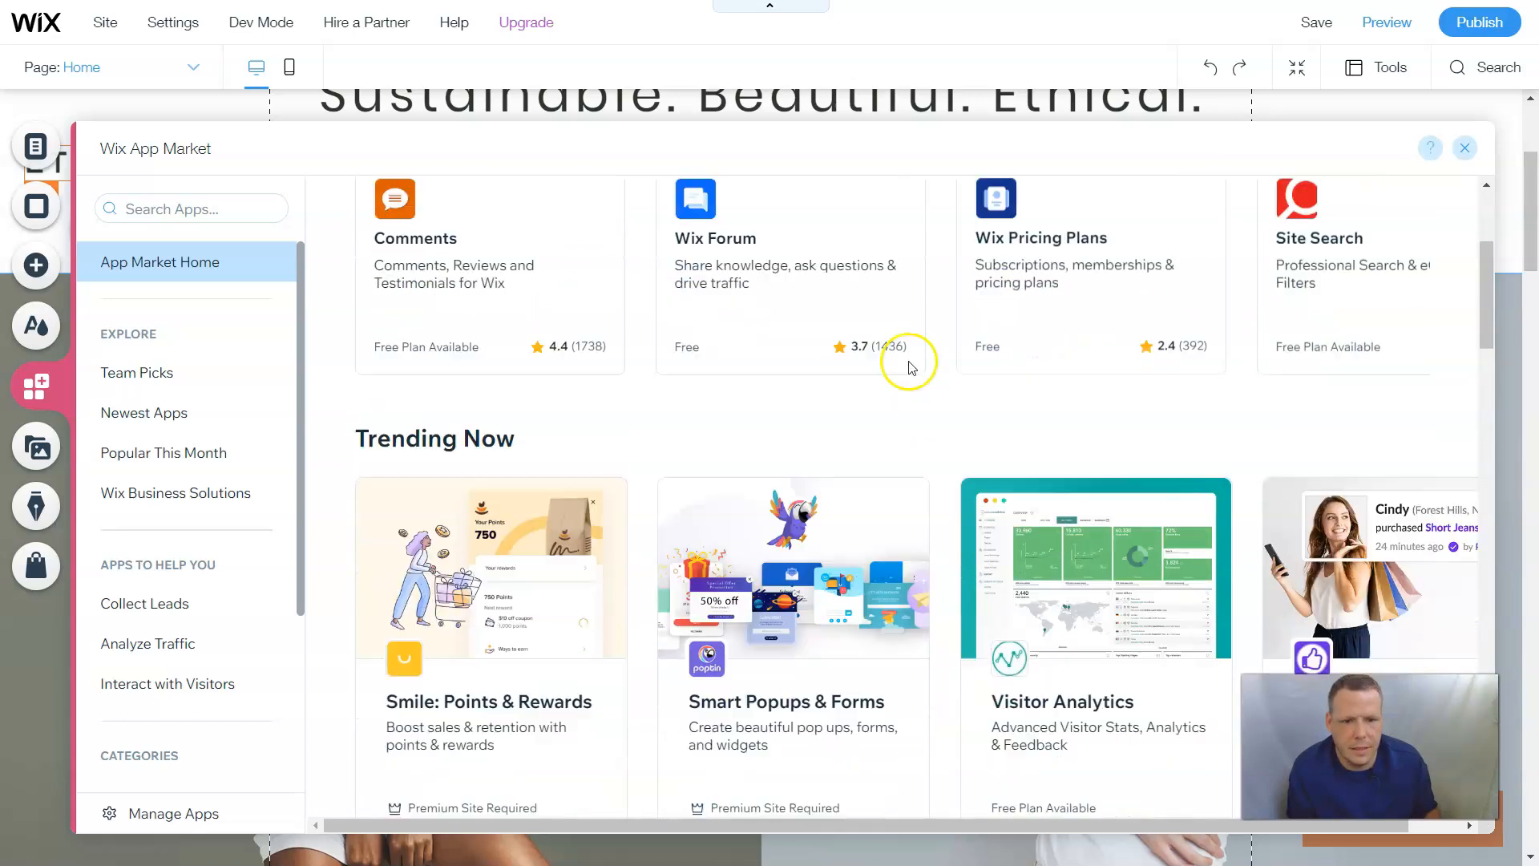
scroll(567, 364, down, 3)
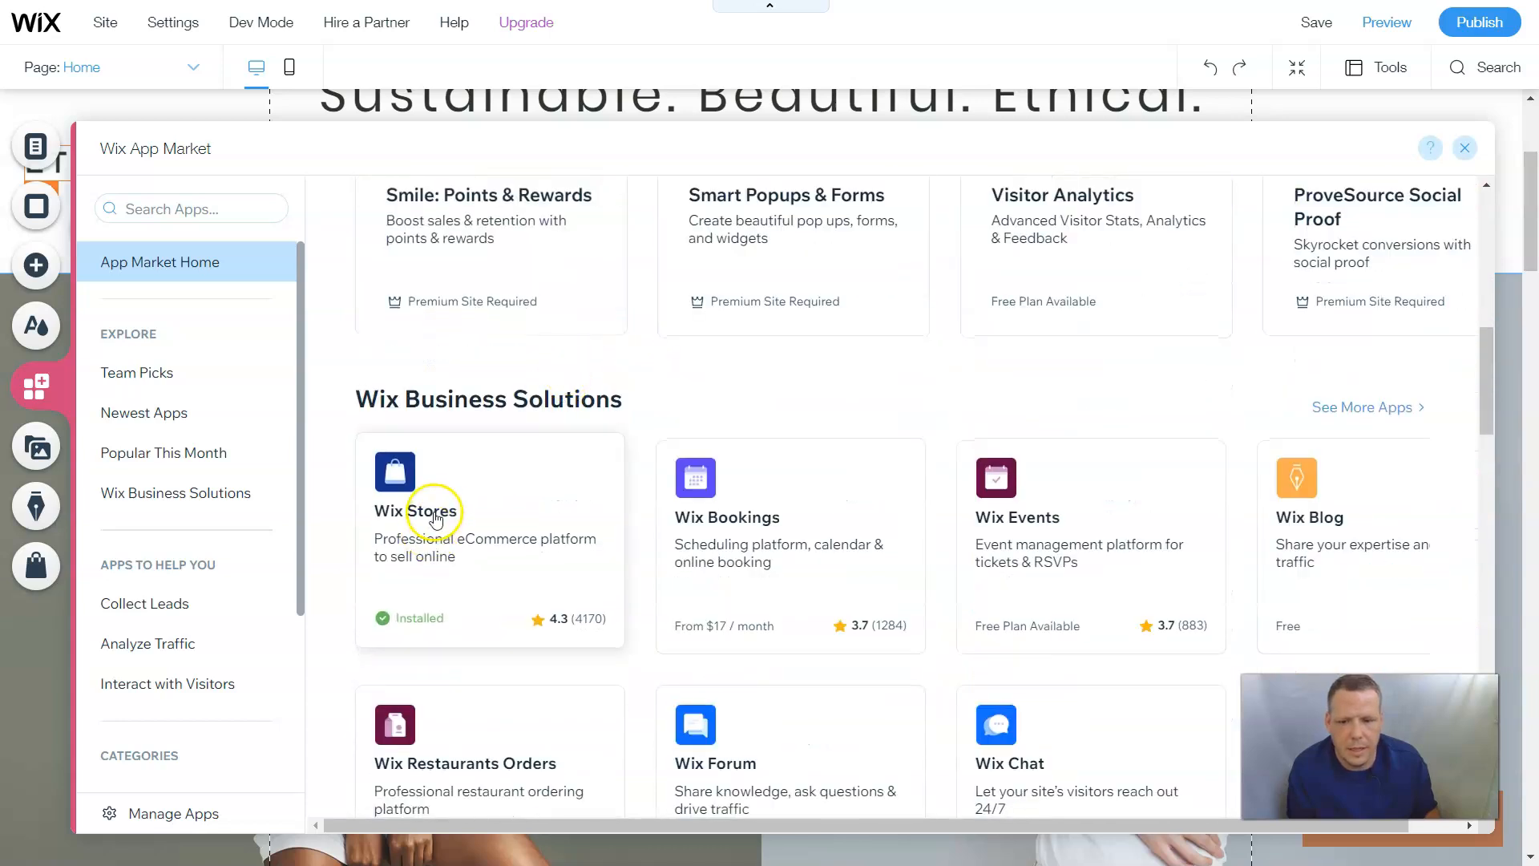
click(477, 511)
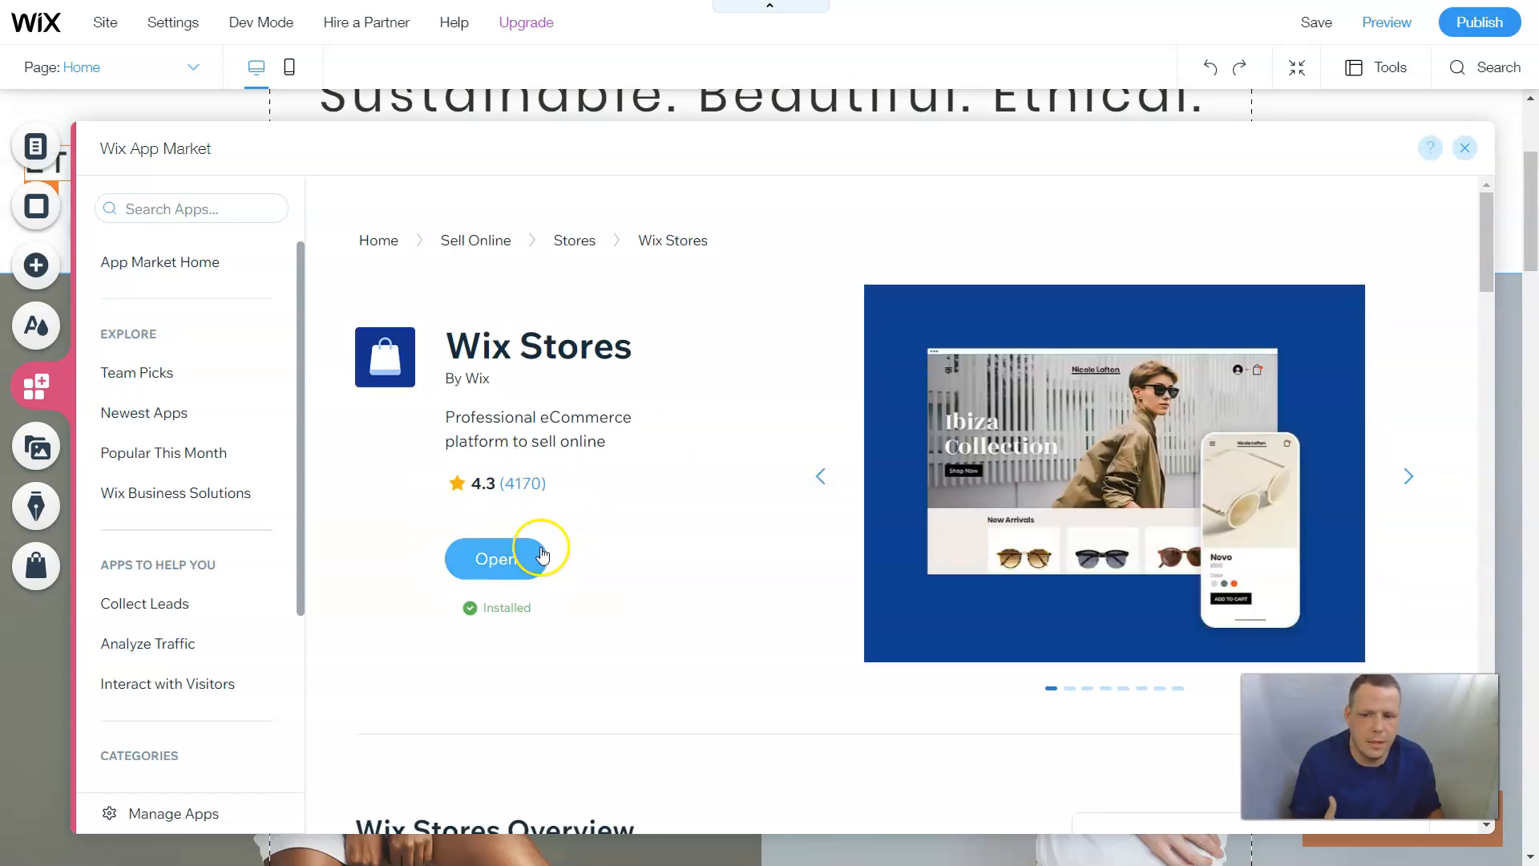
click(502, 565)
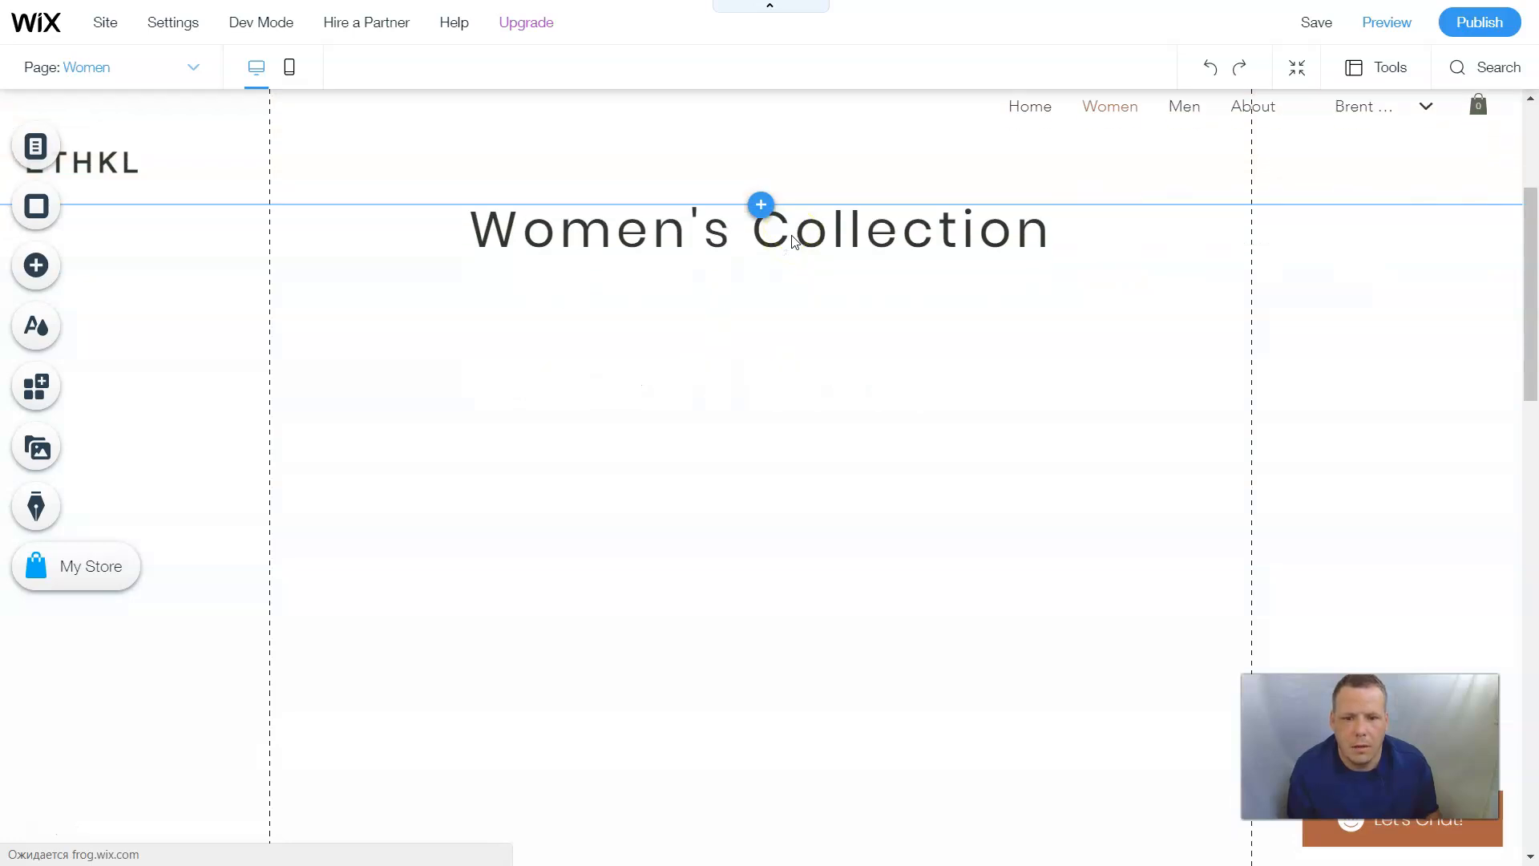
Check the site's list of store pages and look over the Women page's product gallery
click(36, 146)
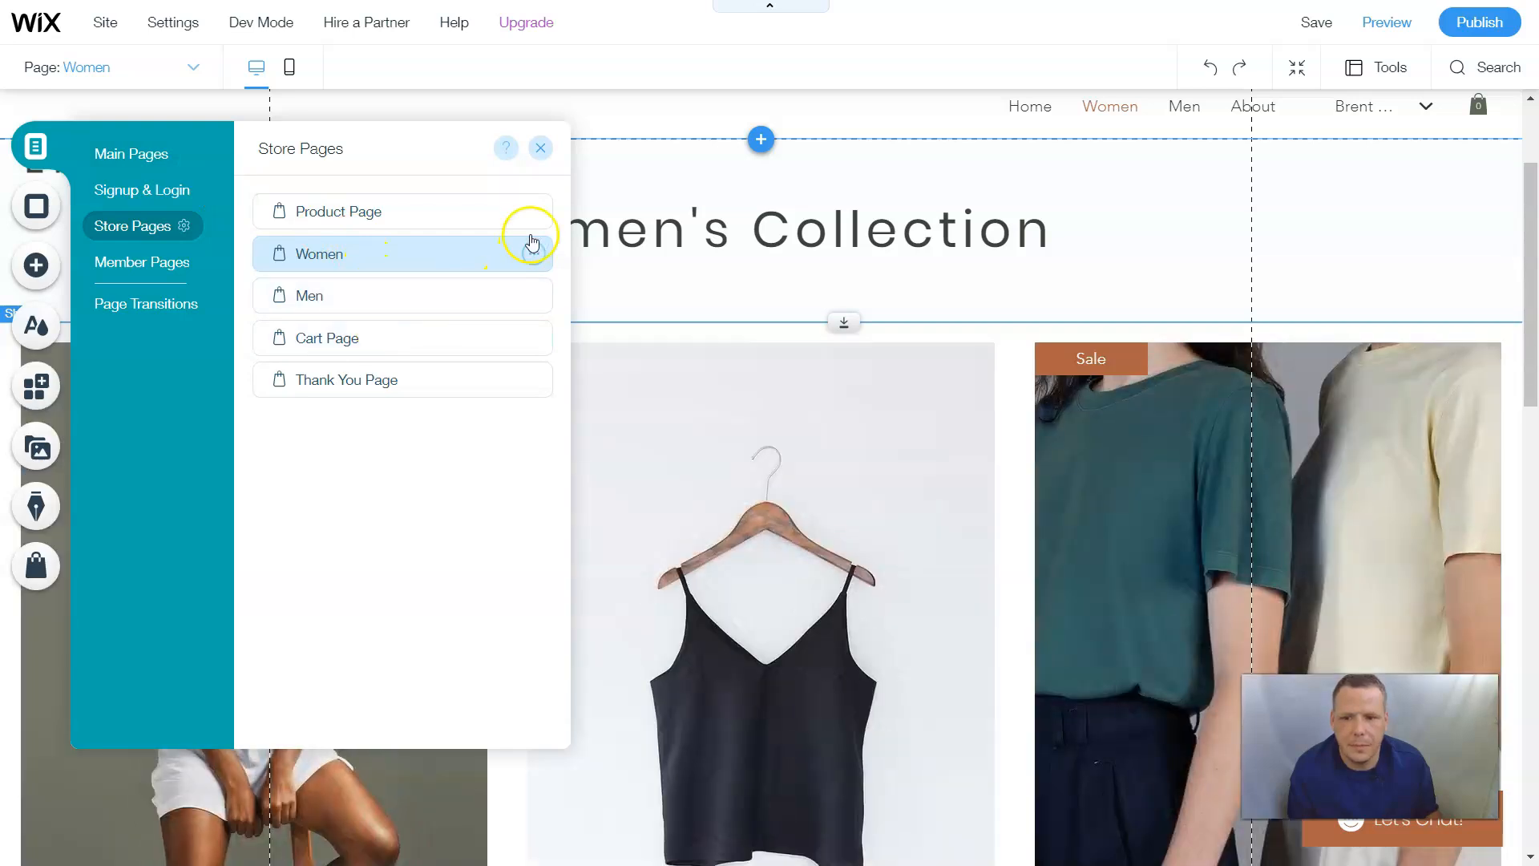
click(540, 148)
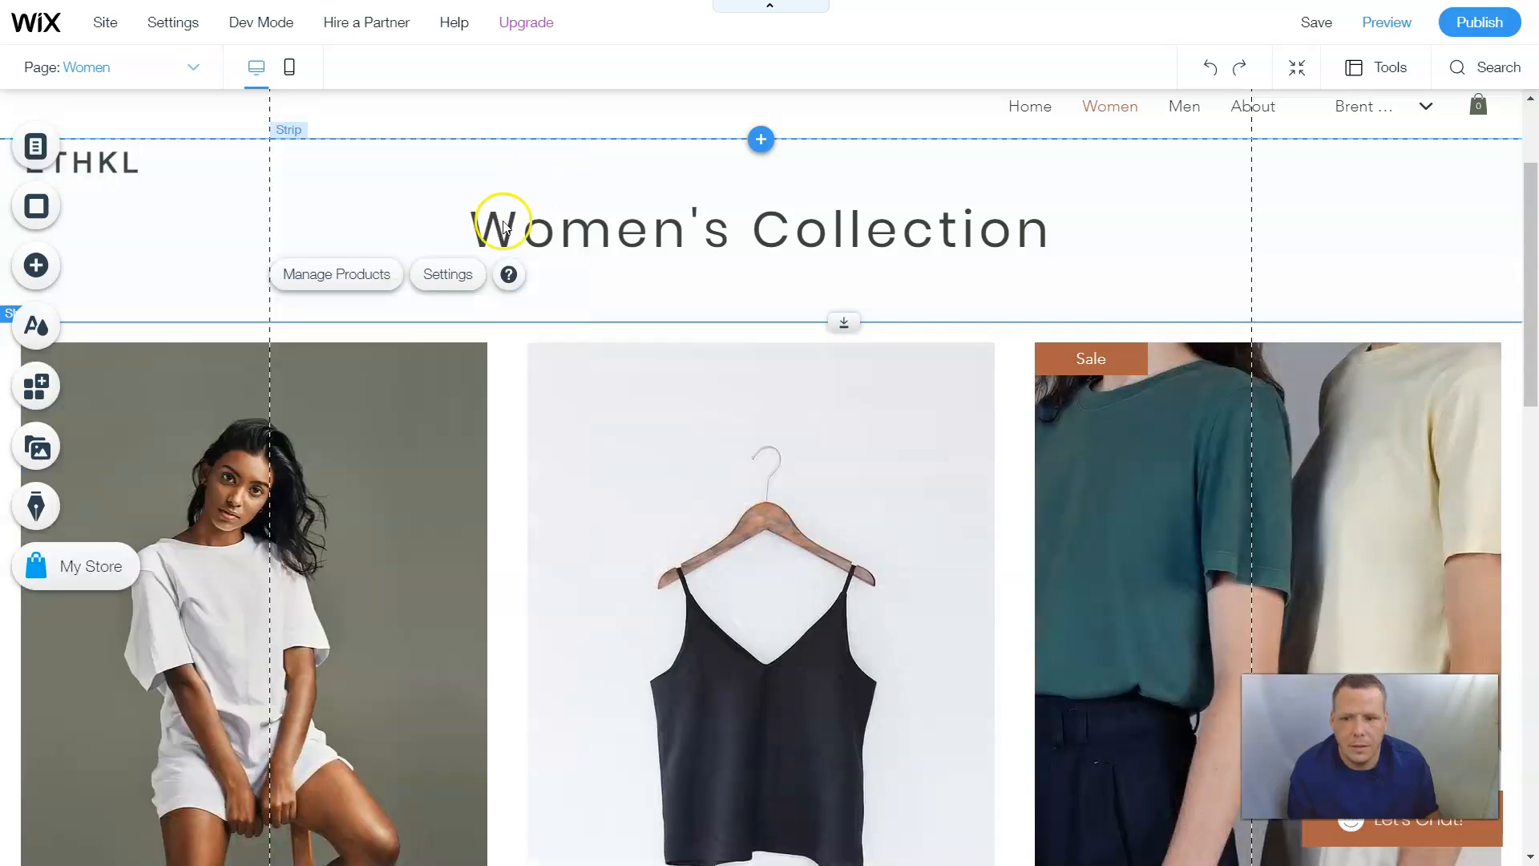
scroll(636, 367, down, 3)
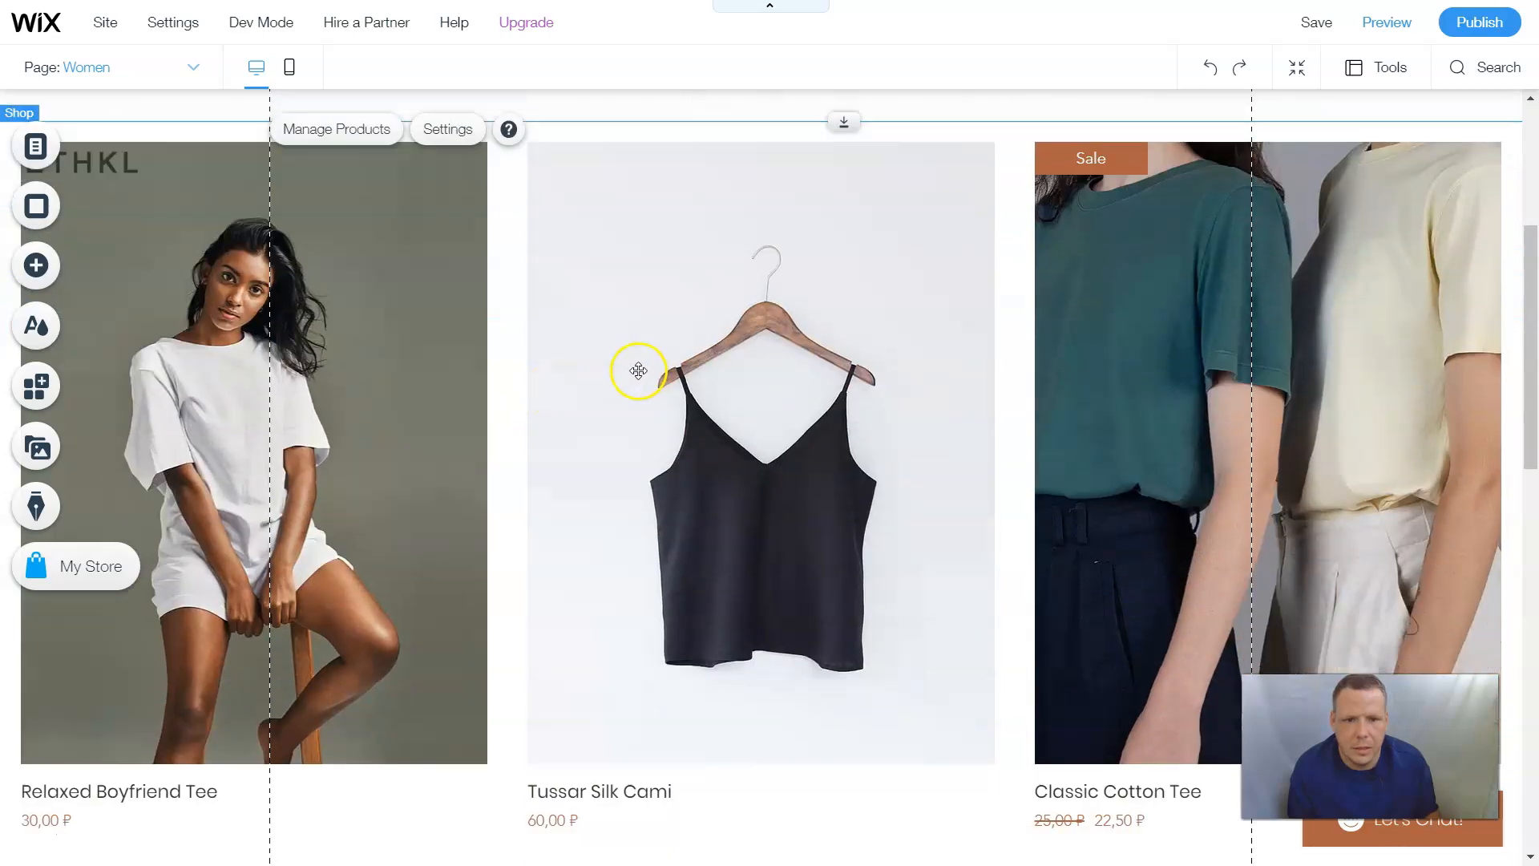
scroll(639, 369, up, 4)
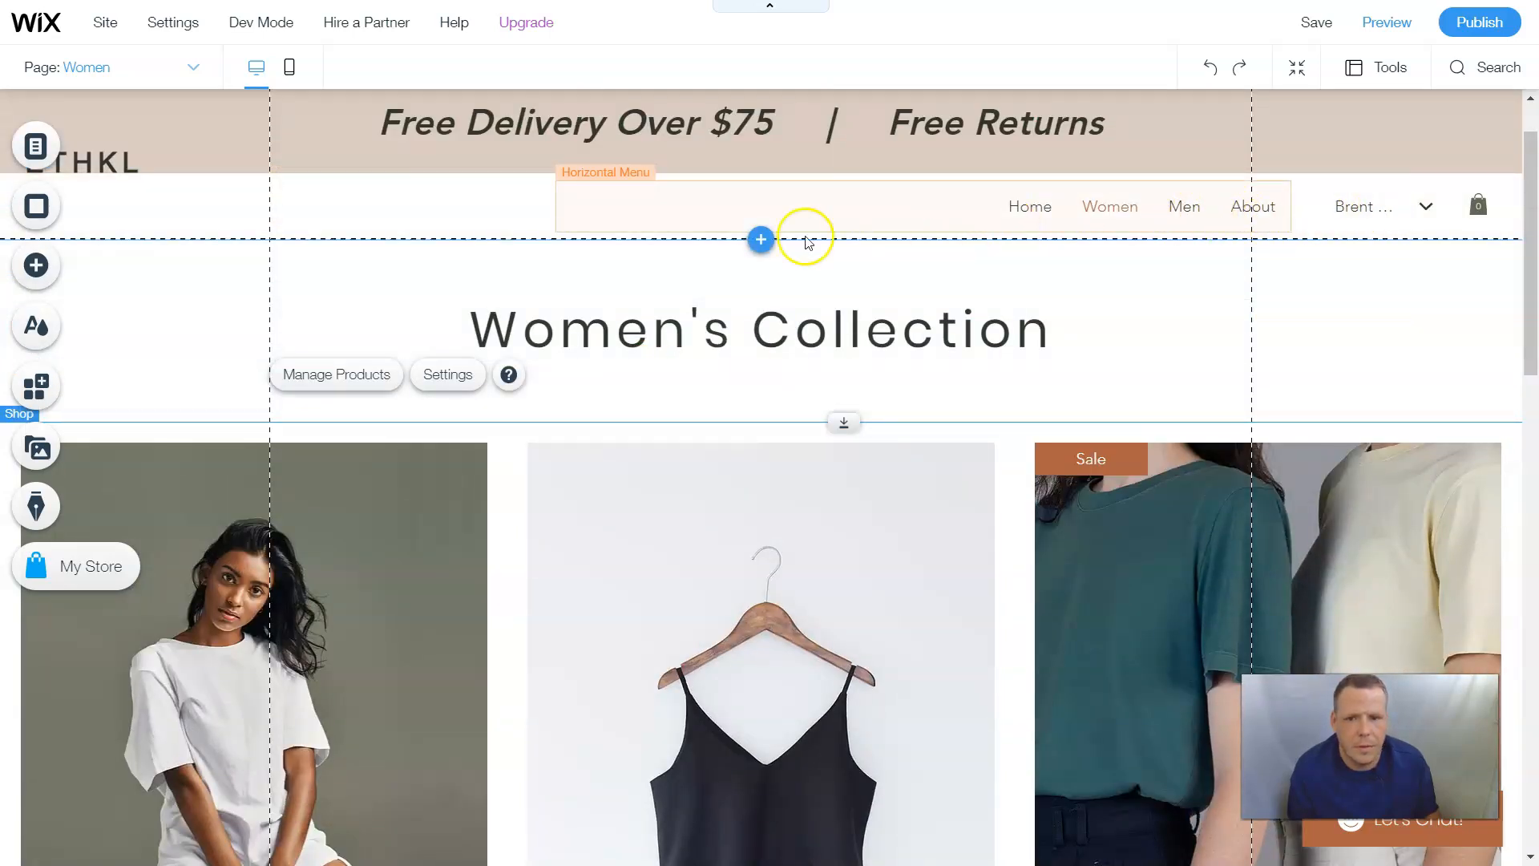
scroll(723, 441, down, 3)
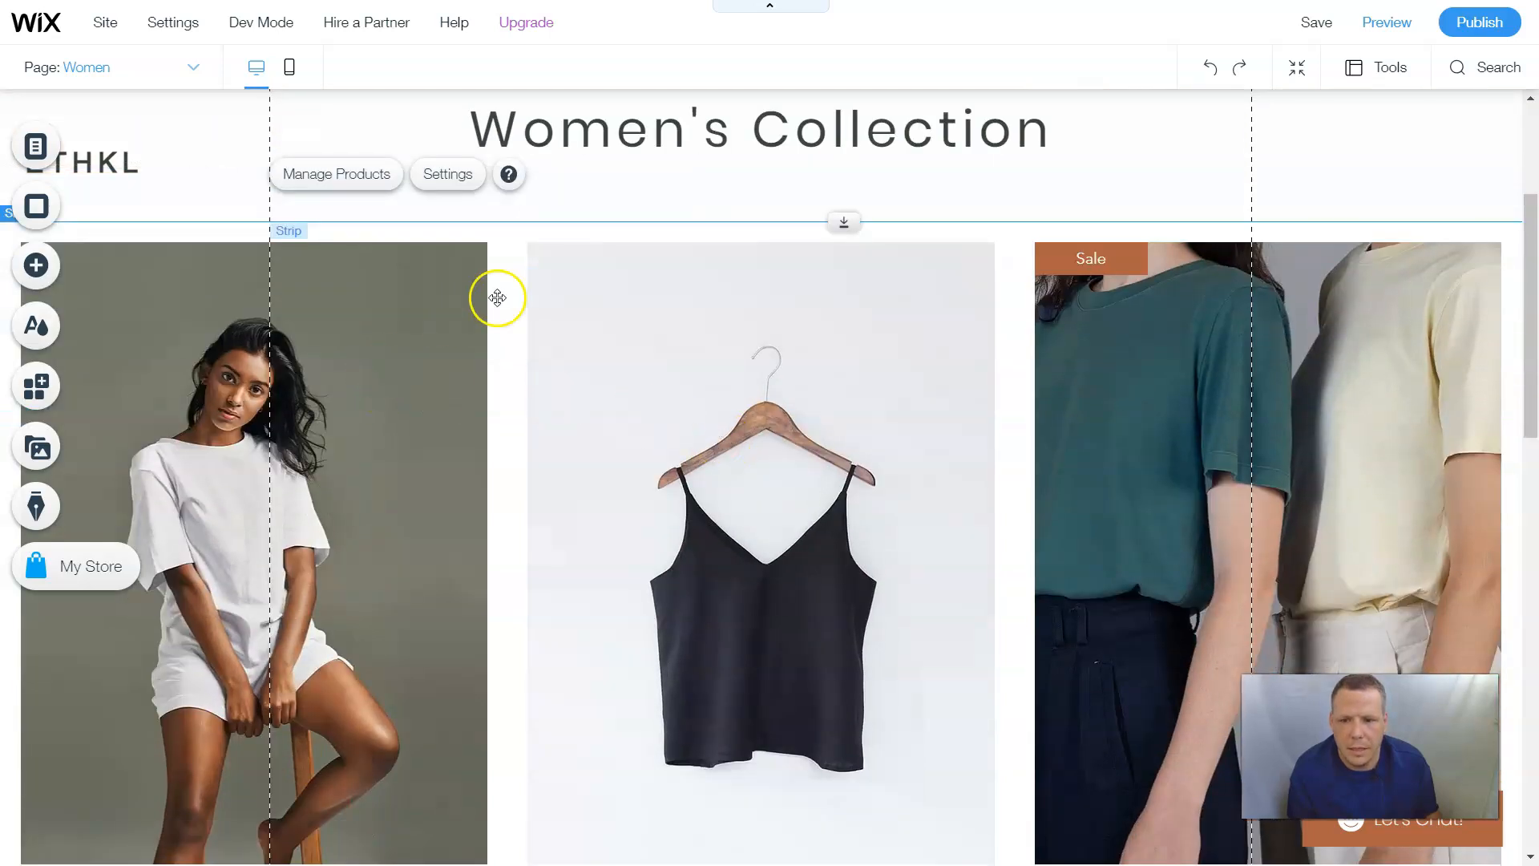
scroll(862, 490, down, 4)
scroll(850, 485, up, 6)
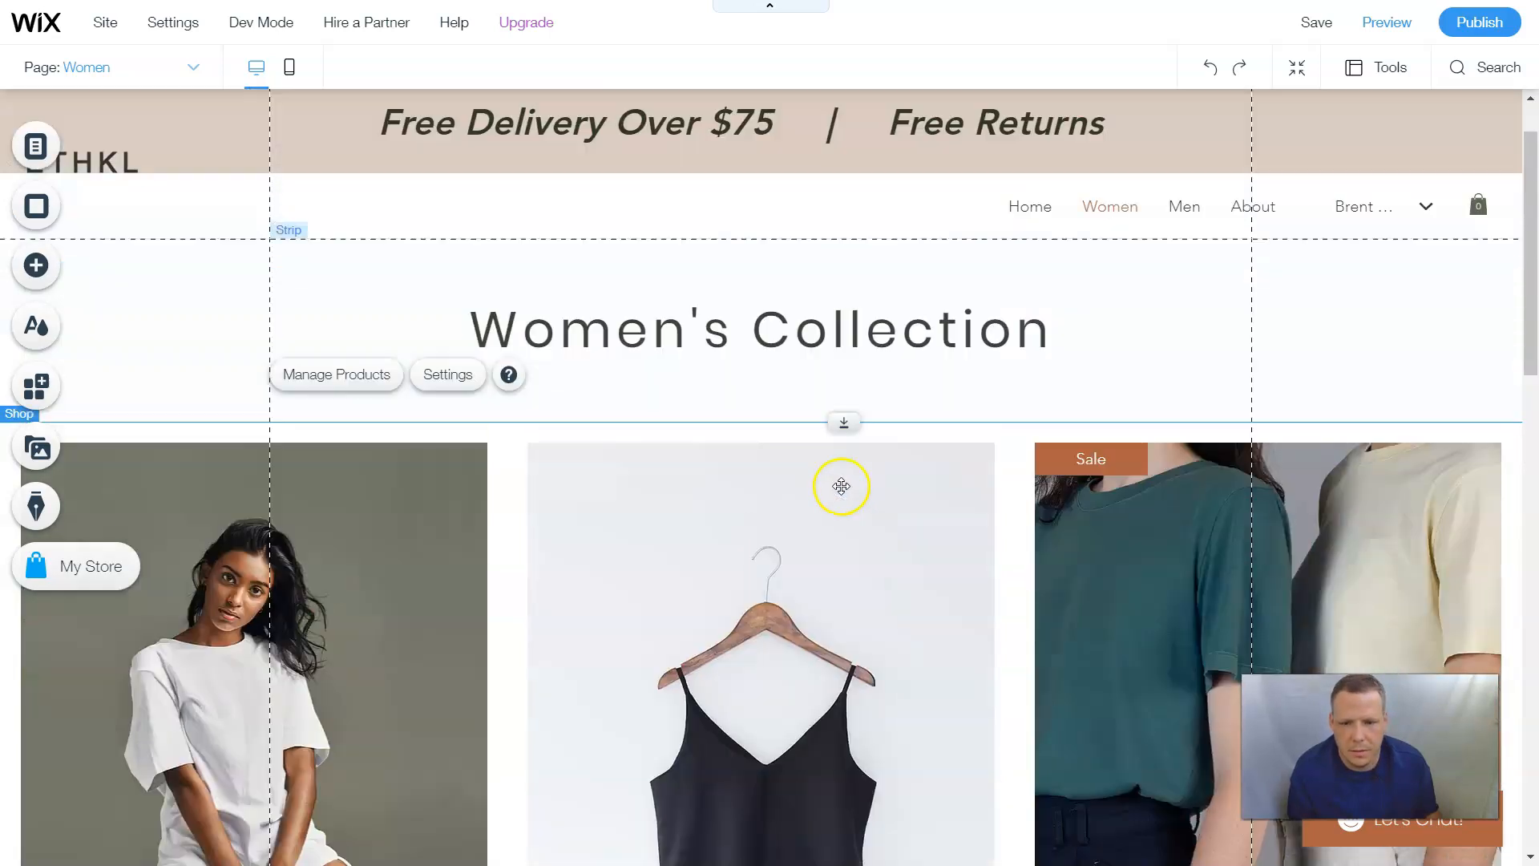
Inspect the Women's Collection strip and its heading text, and review the products further down the page
click(825, 337)
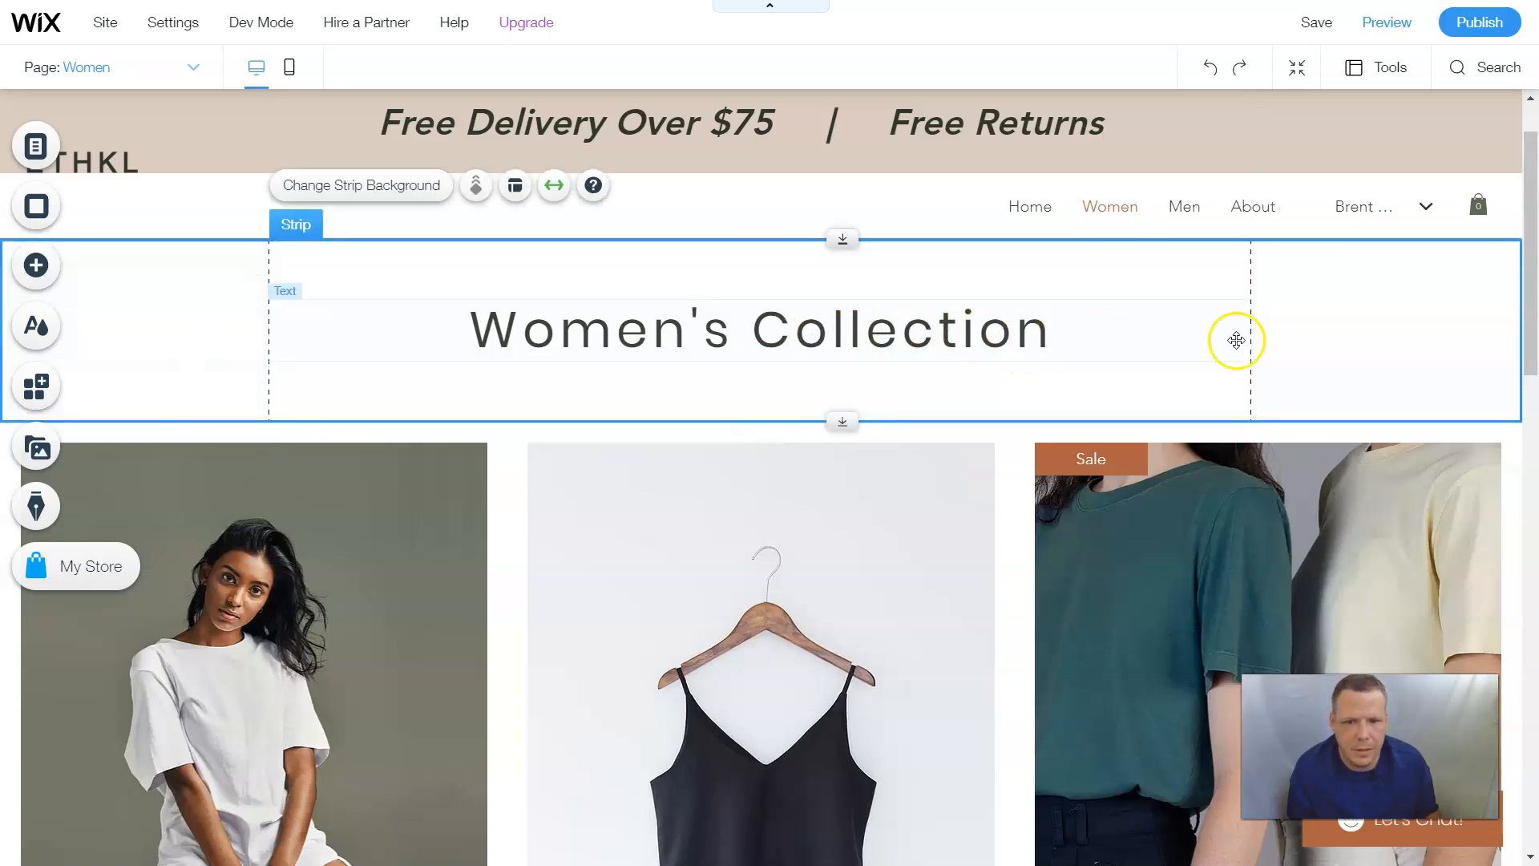
click(810, 335)
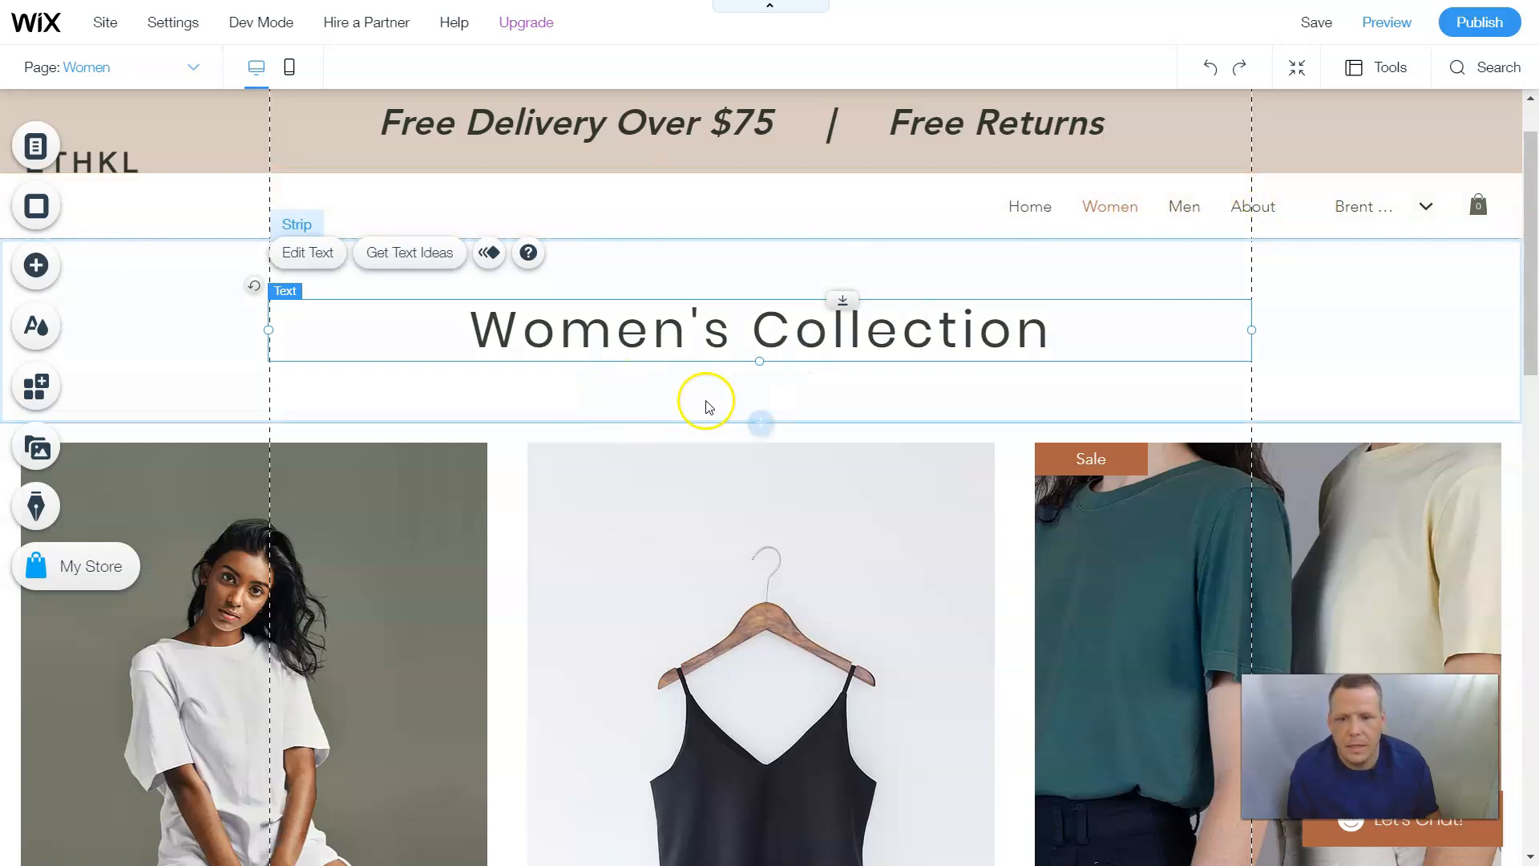
scroll(766, 440, down, 5)
scroll(767, 445, down, 12)
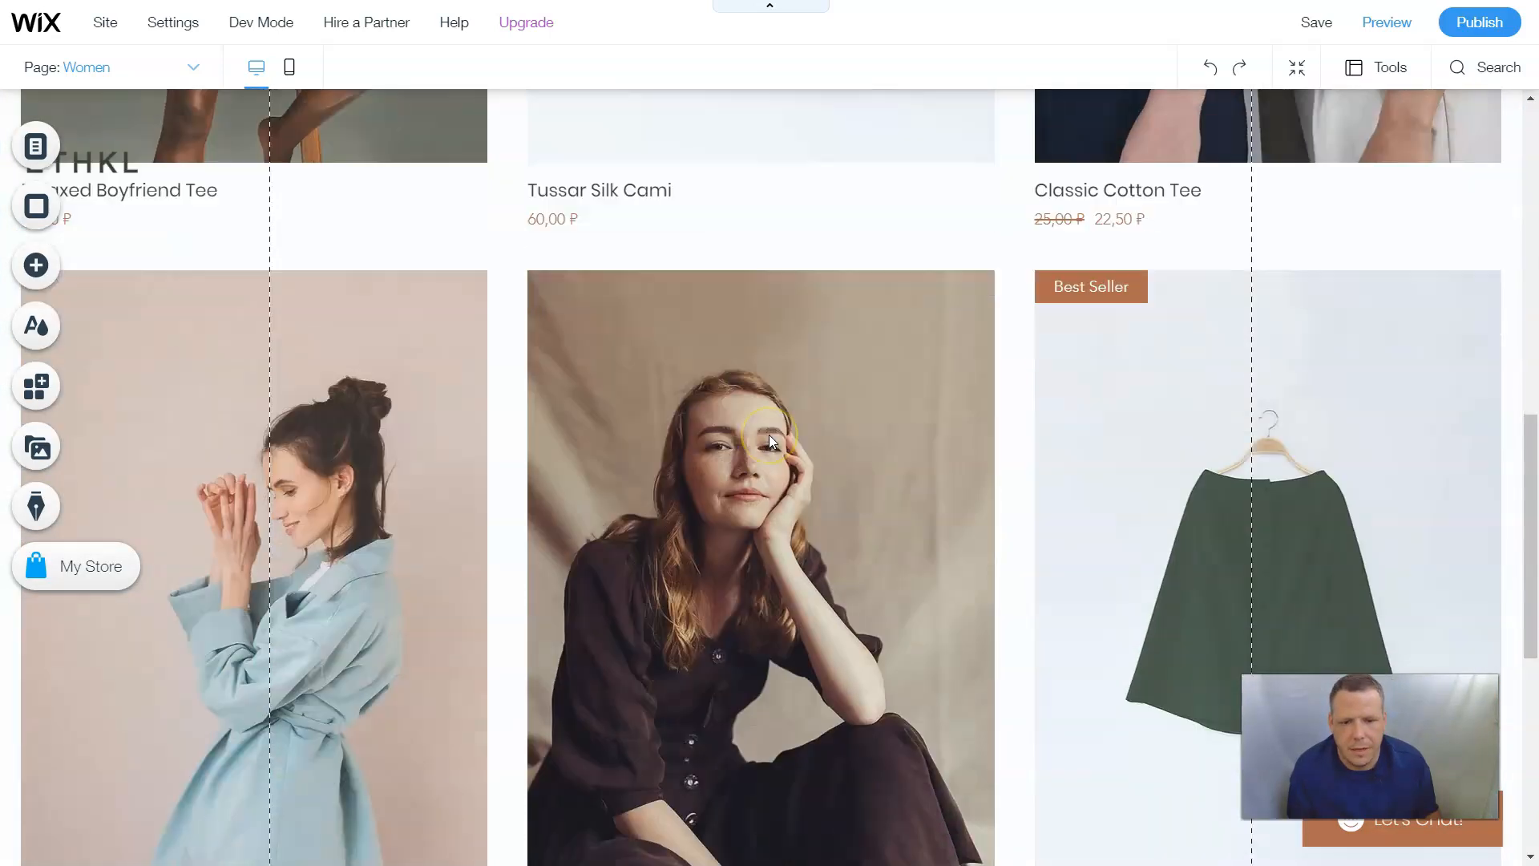
scroll(762, 428, up, 17)
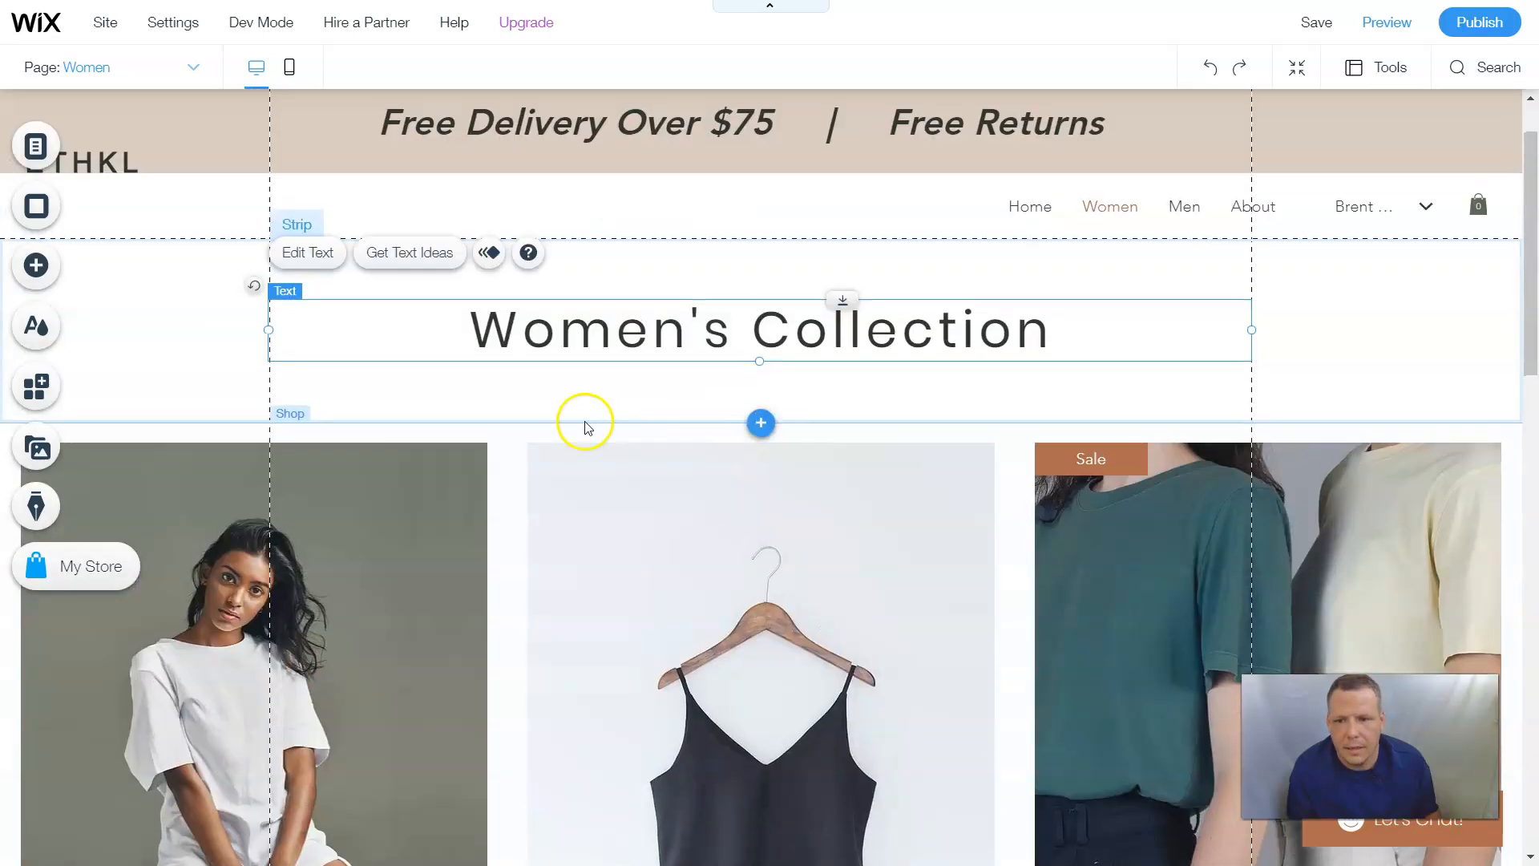
scroll(479, 479, down, 3)
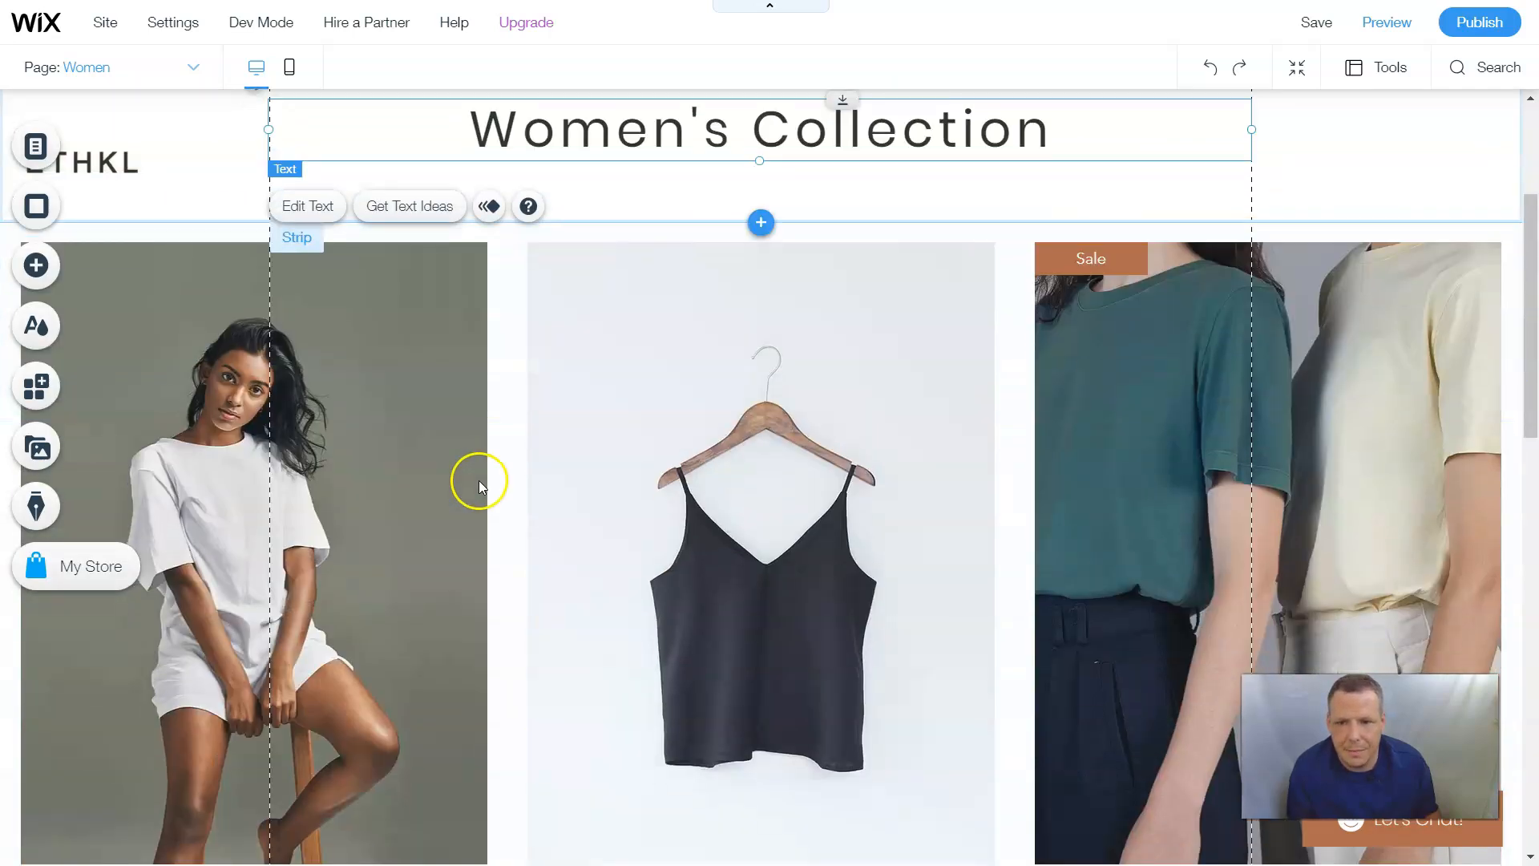
scroll(478, 479, up, 4)
Try the product display styles in the Women gallery's layout settings, ending on the one with centered details below the image
click(560, 588)
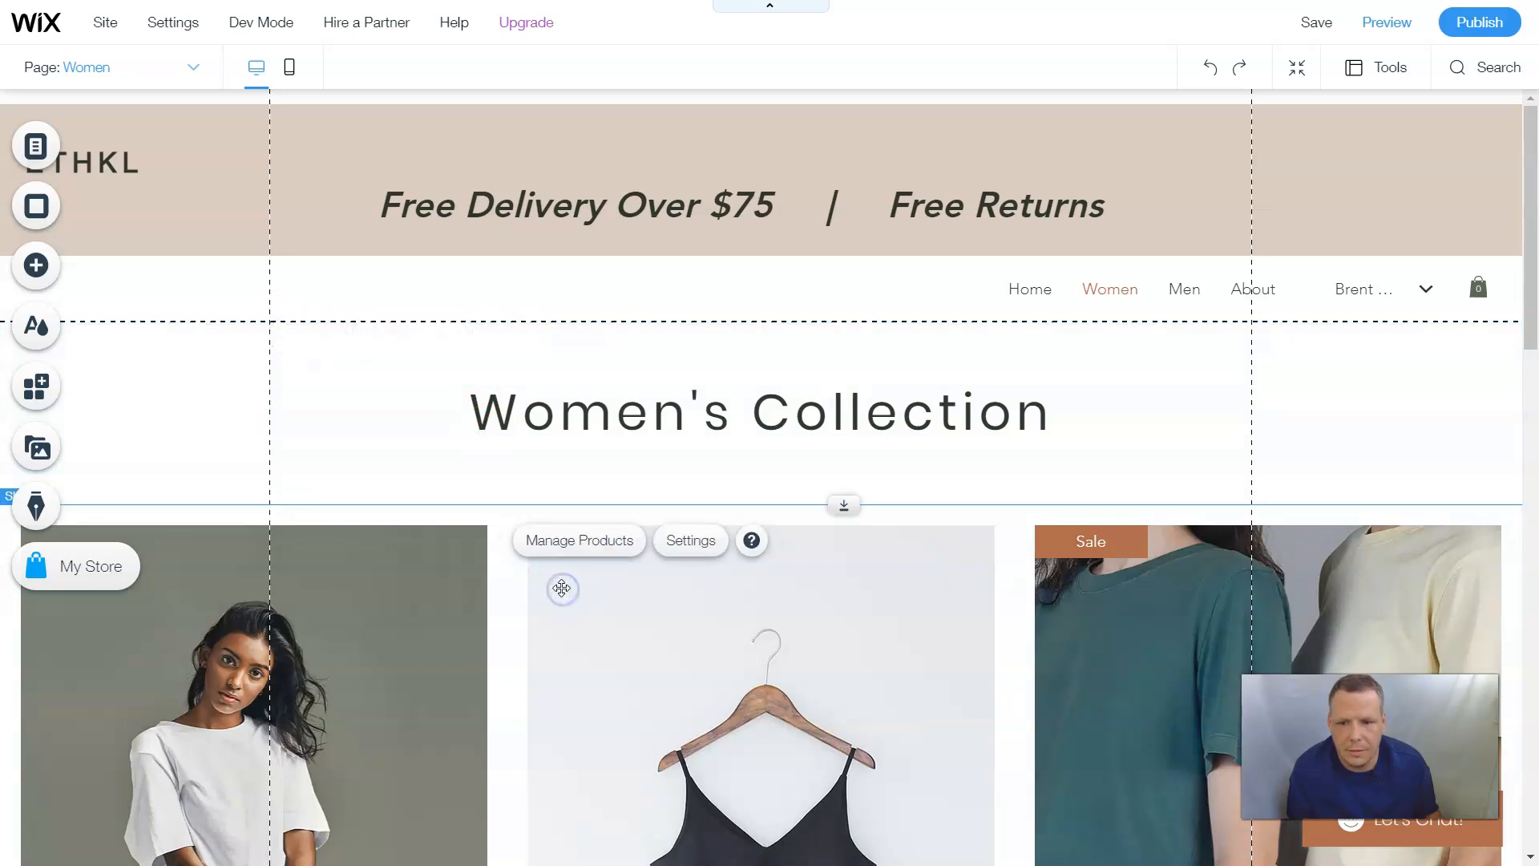
click(662, 551)
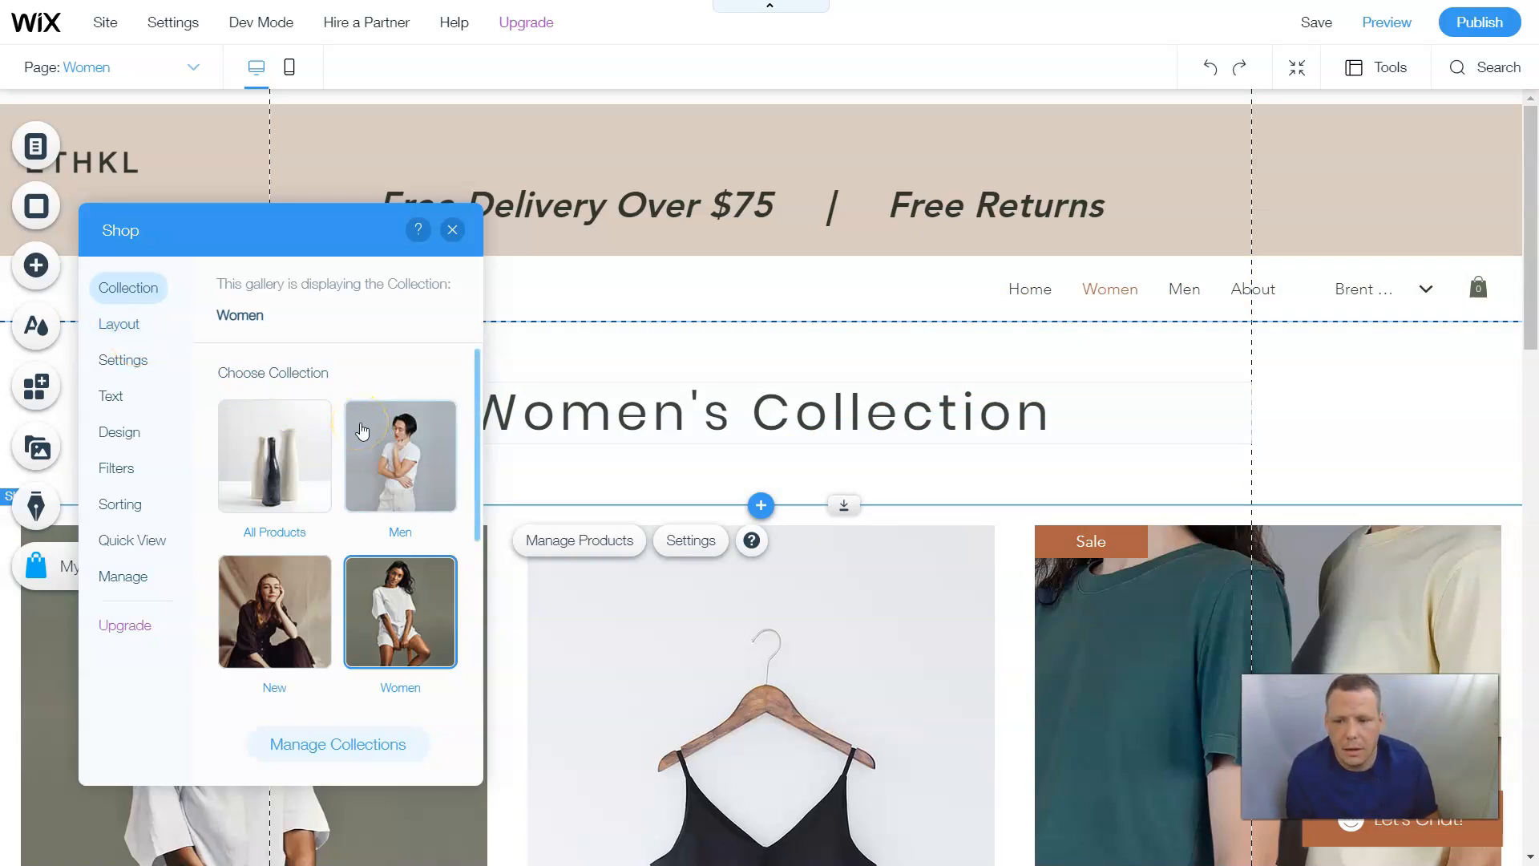
click(118, 331)
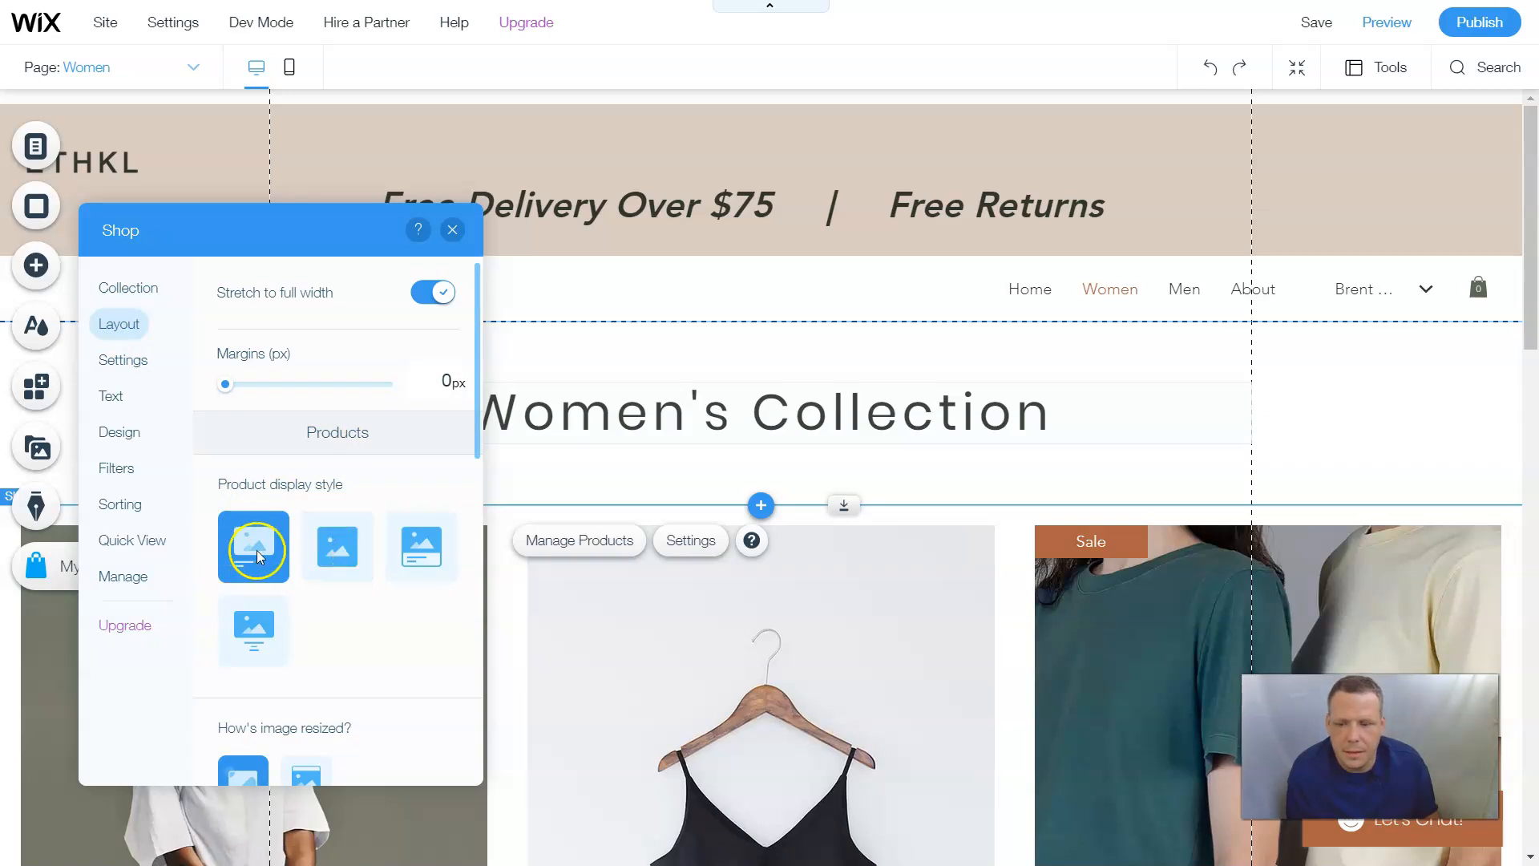
scroll(622, 529, down, 5)
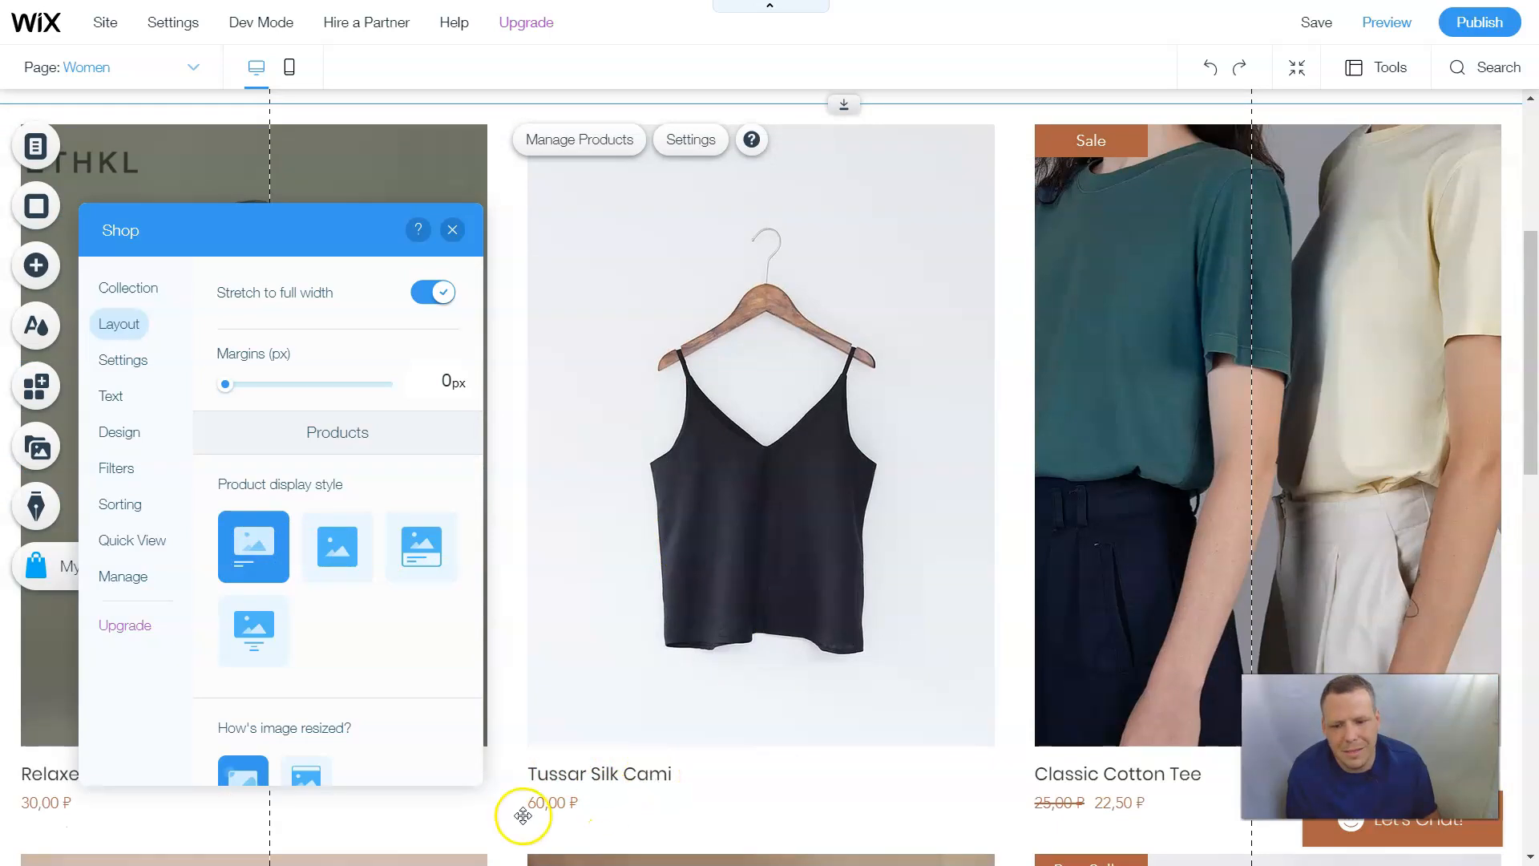
click(336, 557)
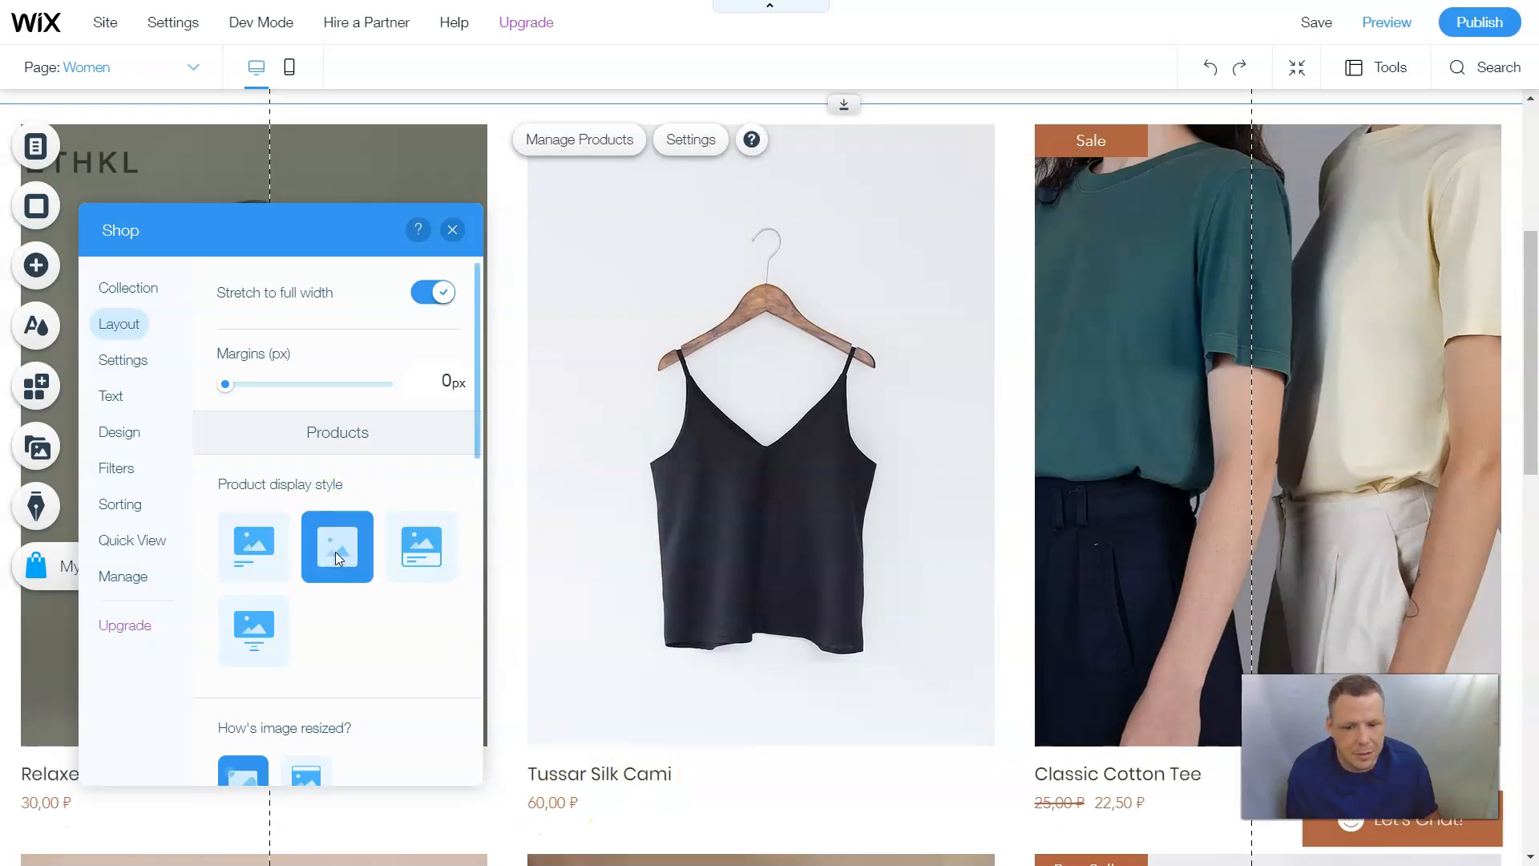
click(424, 566)
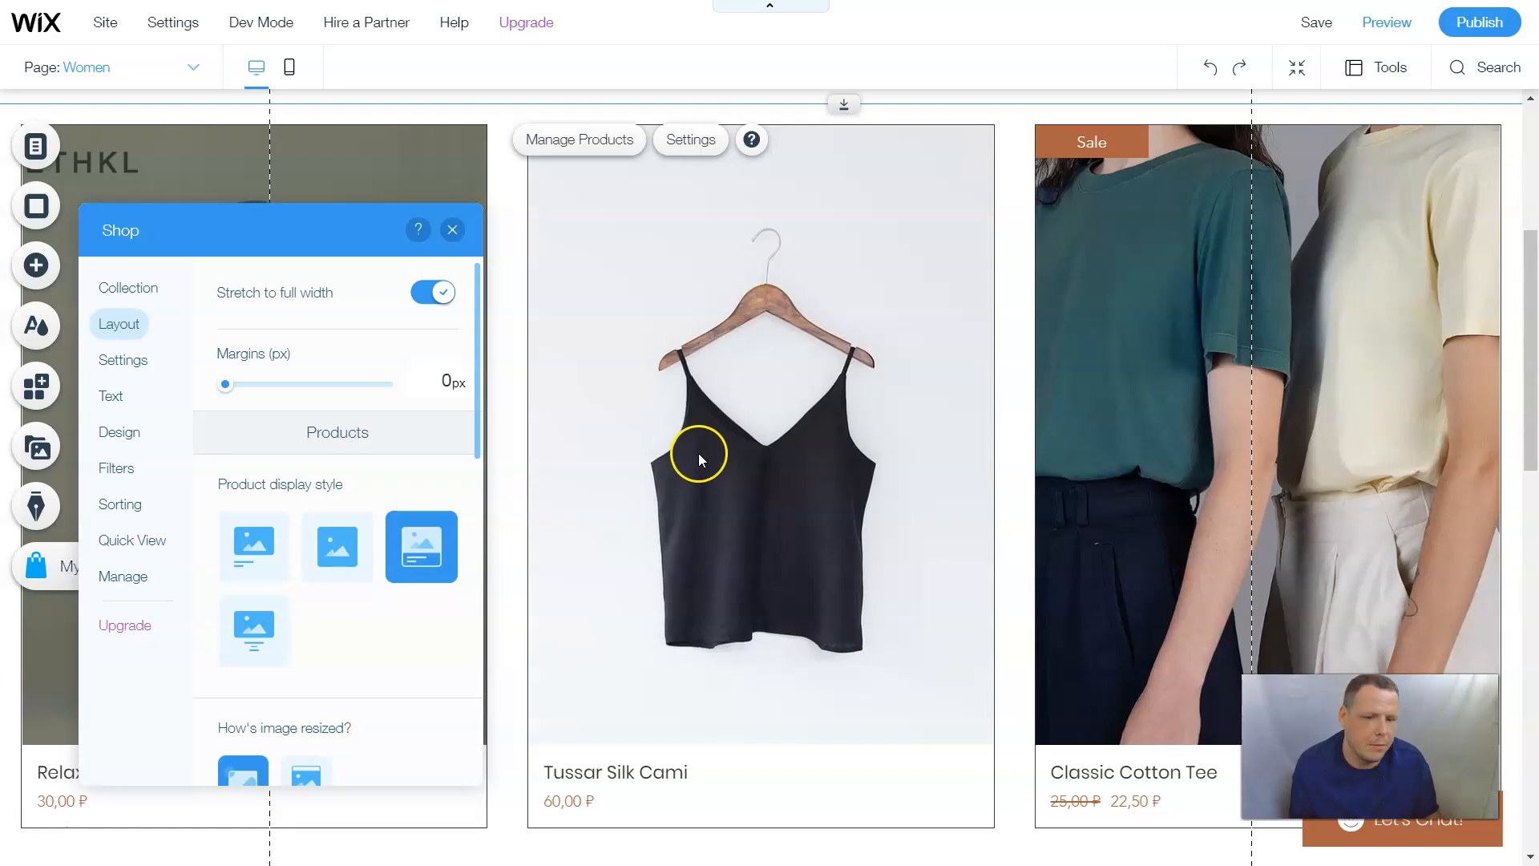
scroll(689, 449, down, 3)
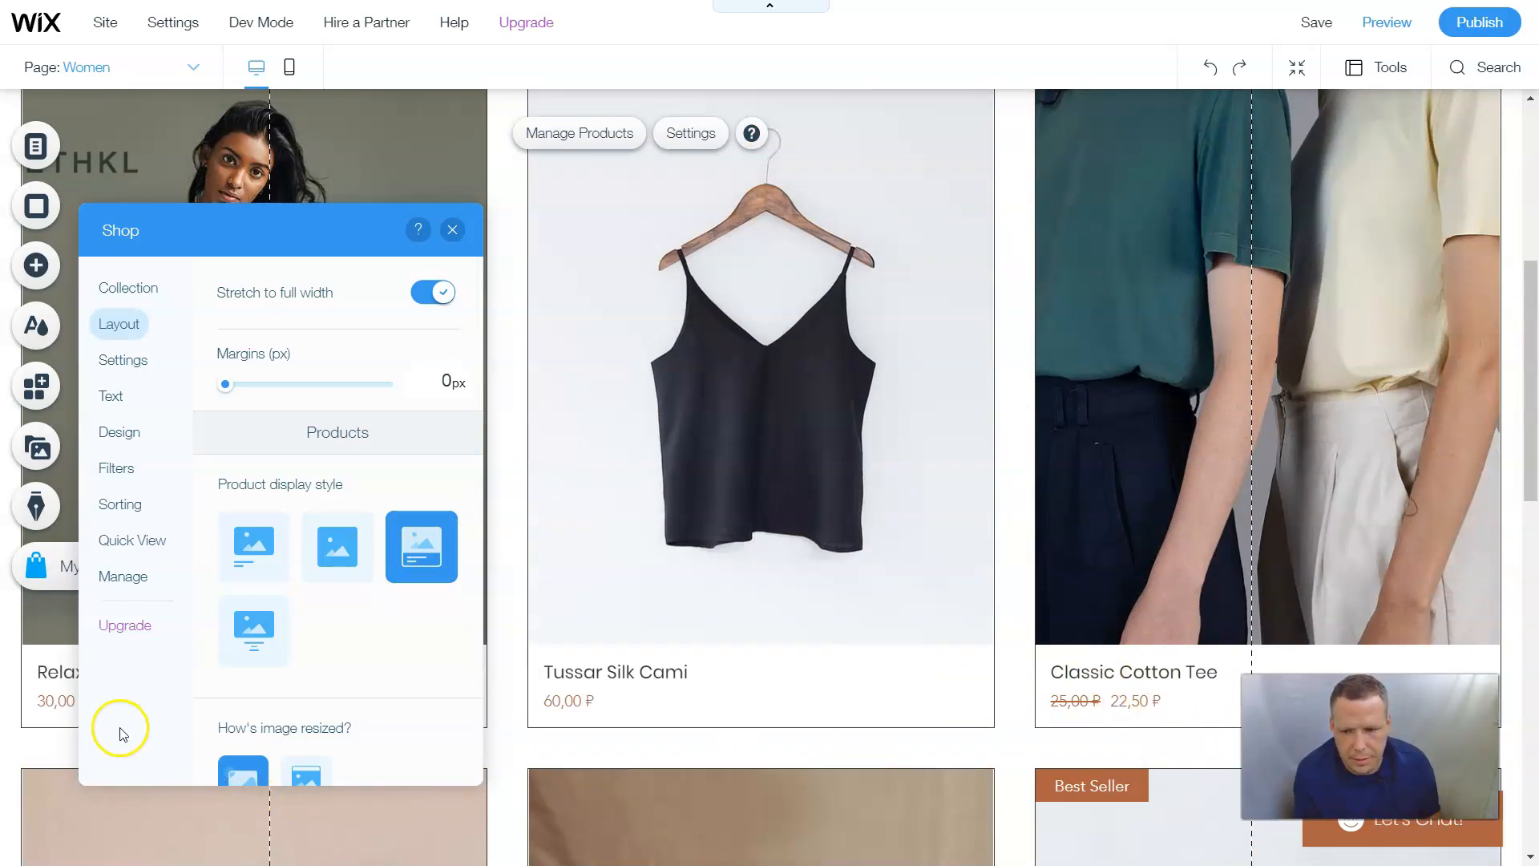
click(254, 630)
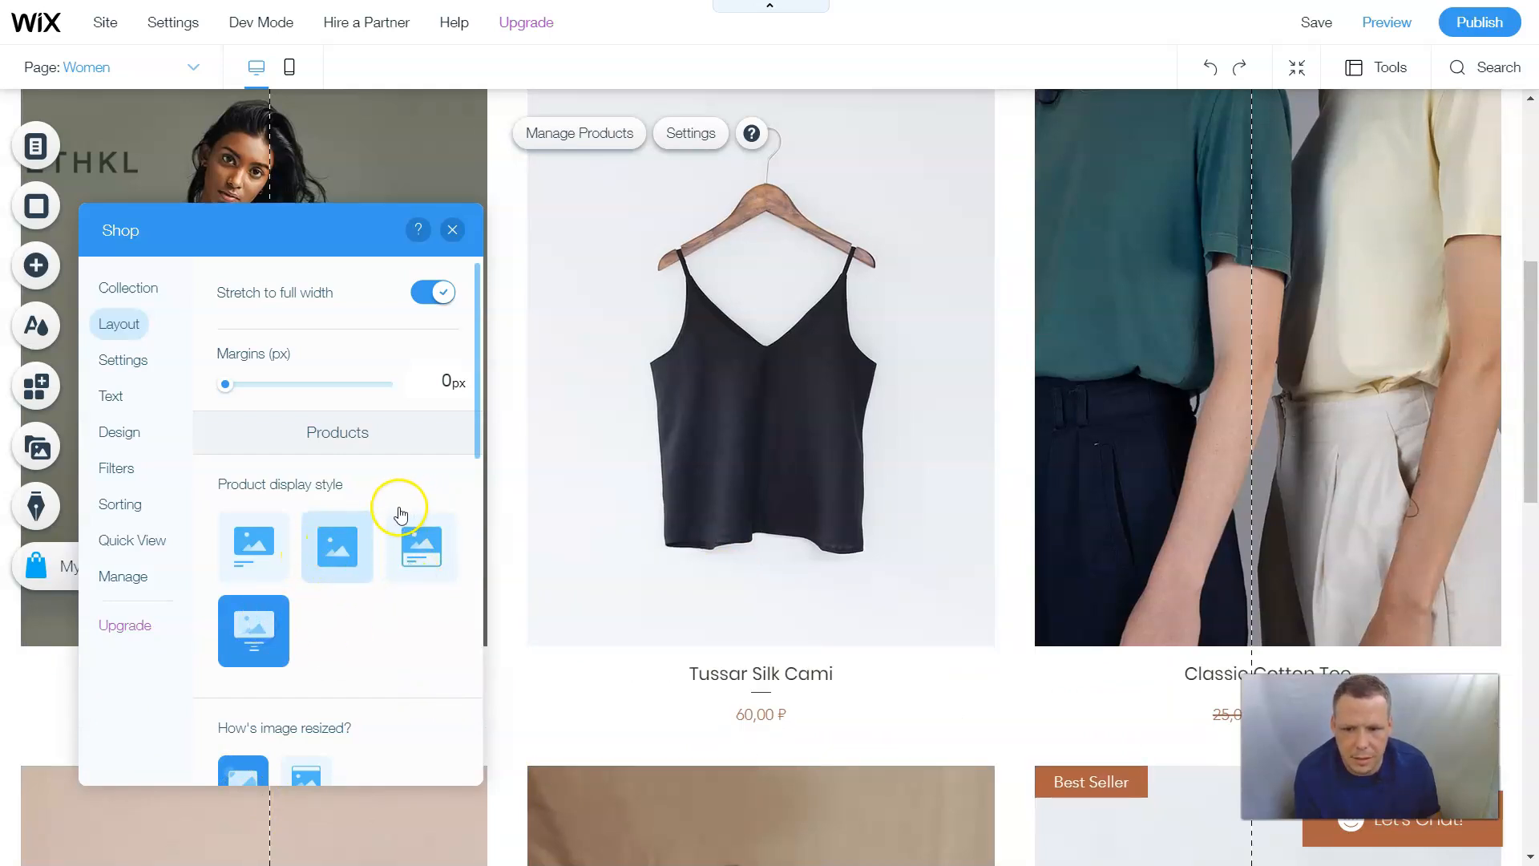
Compare Crop and Fit resizing for the gallery's product images, keep Fit, and check it on the products below
scroll(392, 504, down, 3)
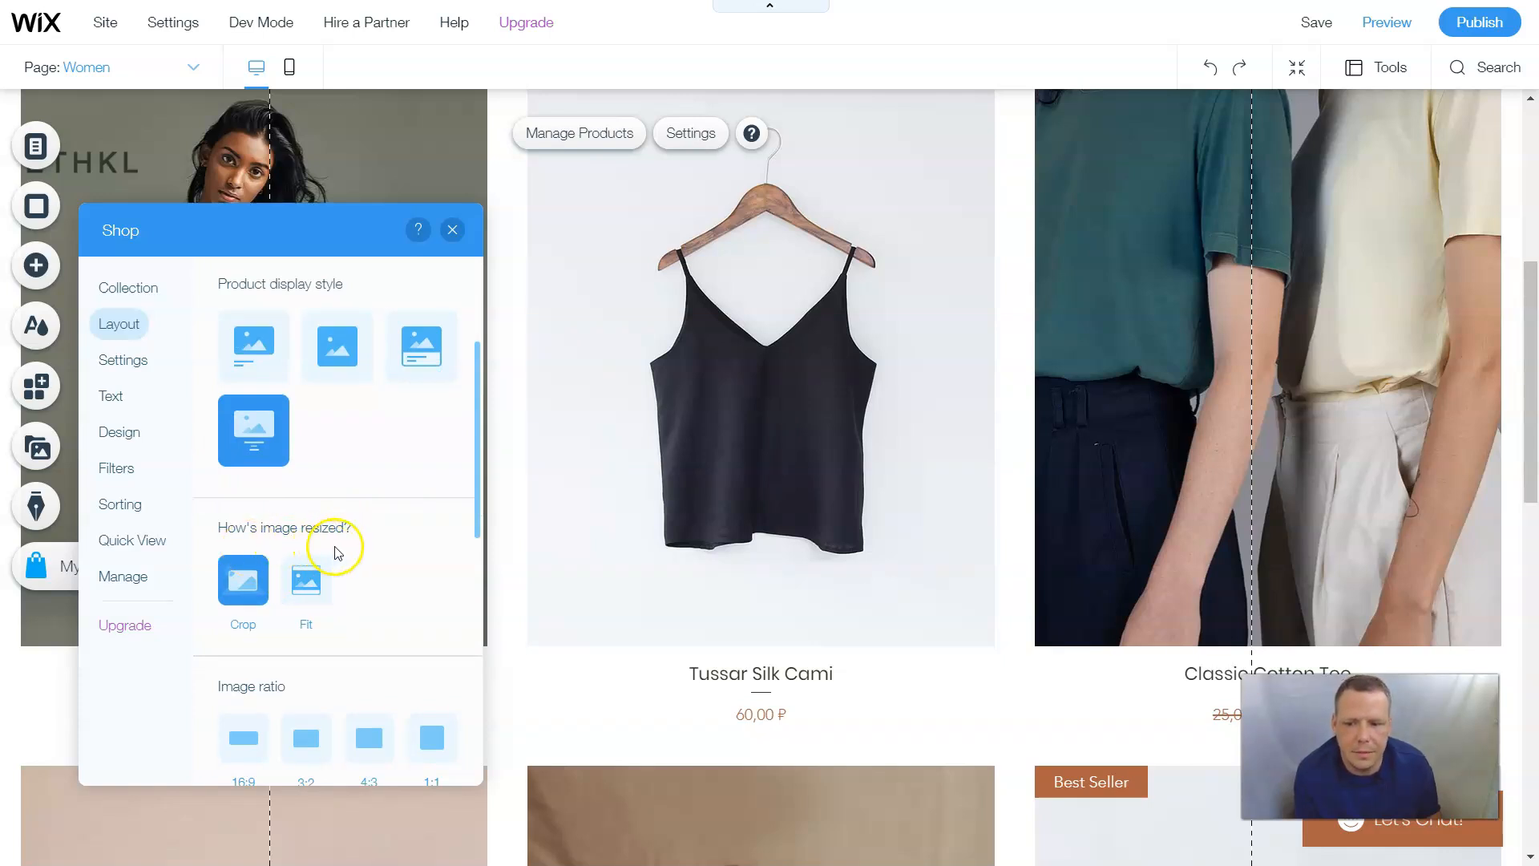
click(316, 580)
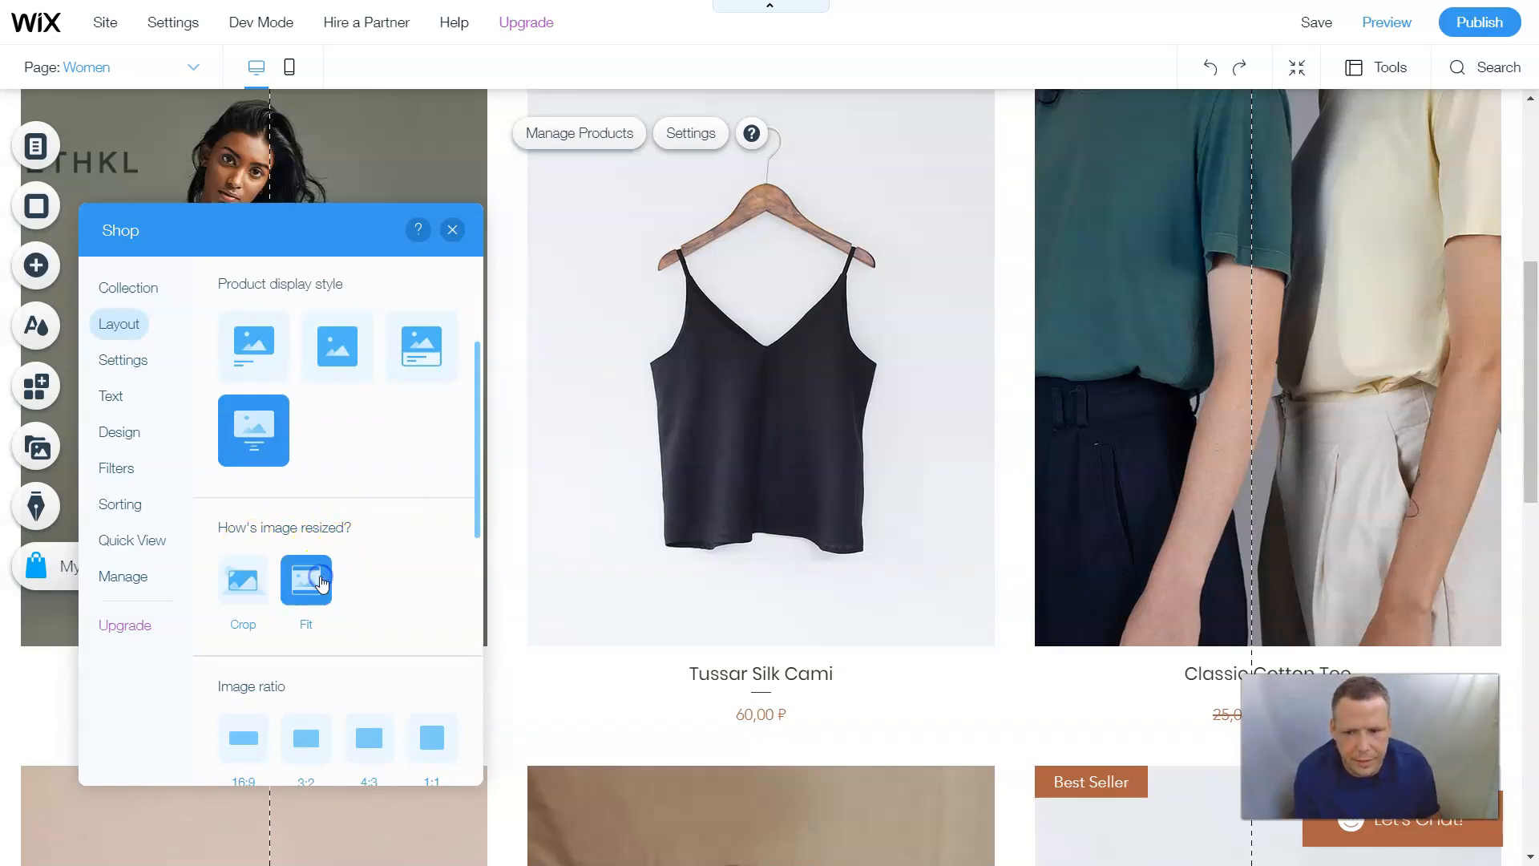
click(240, 584)
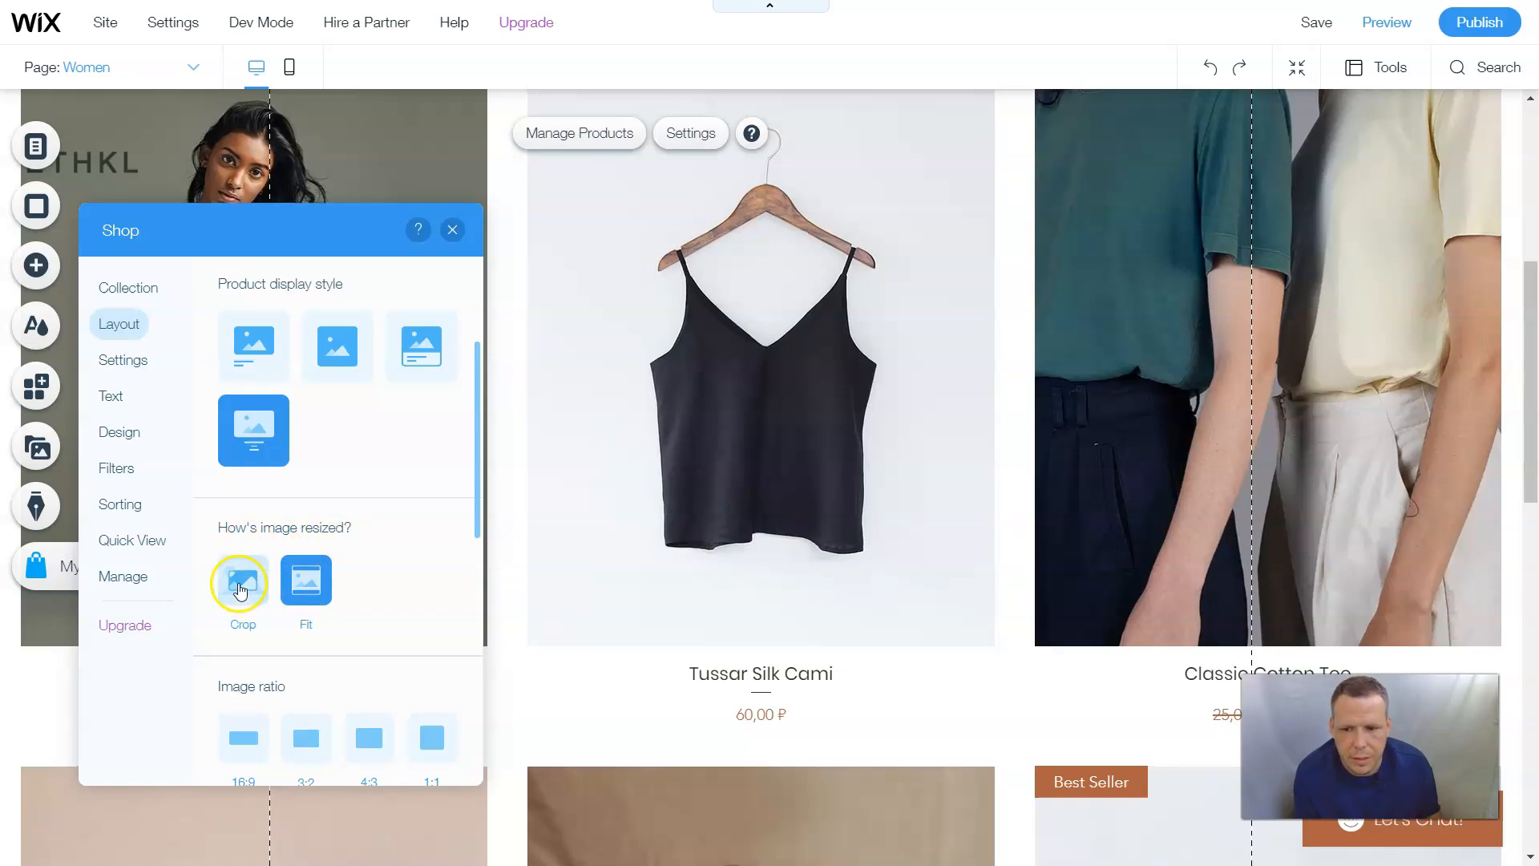
click(322, 583)
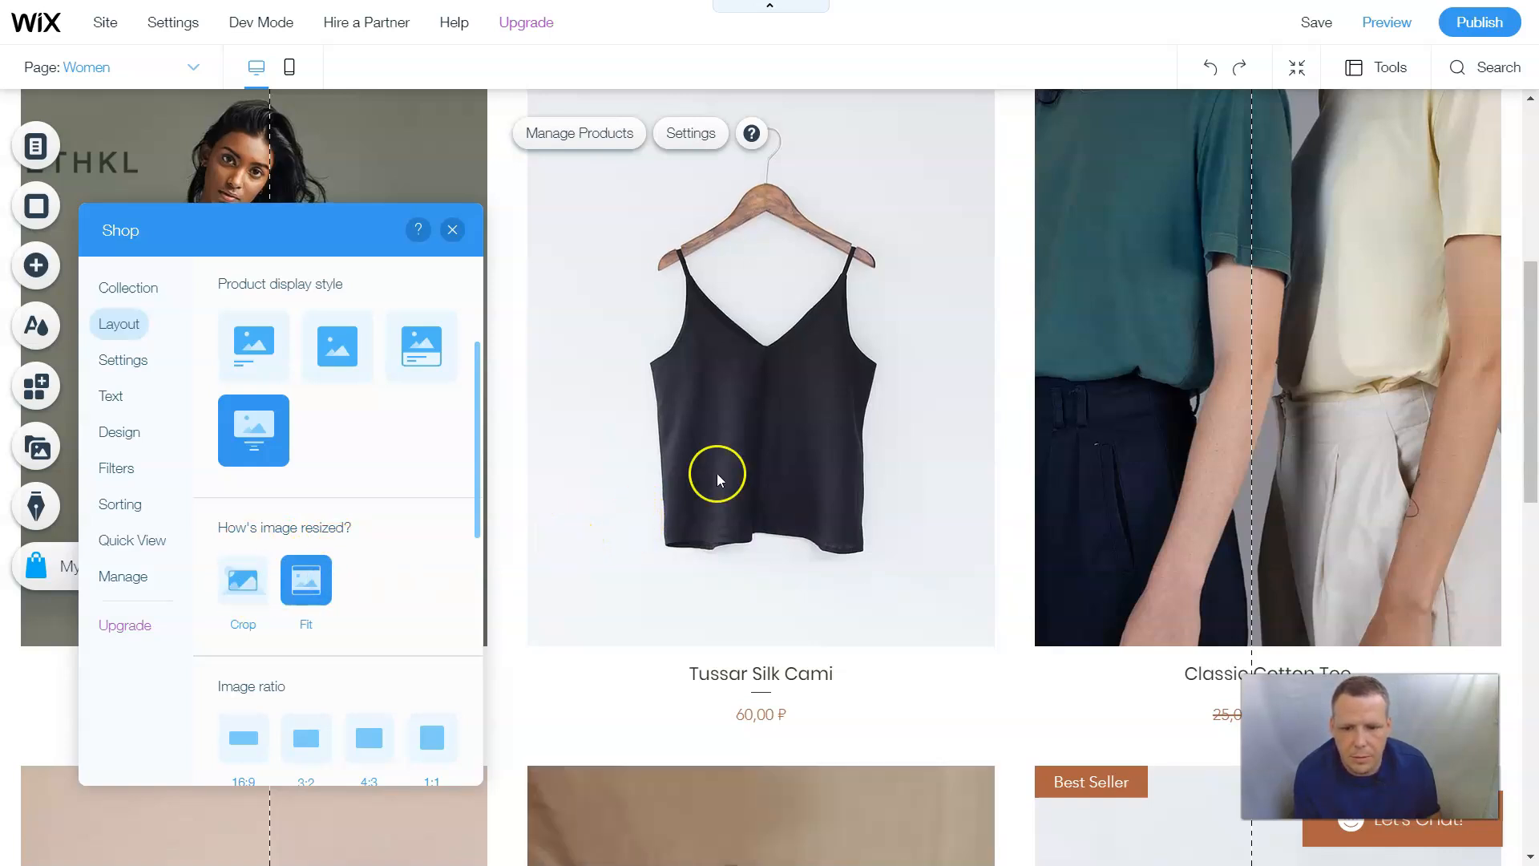
scroll(917, 460, down, 7)
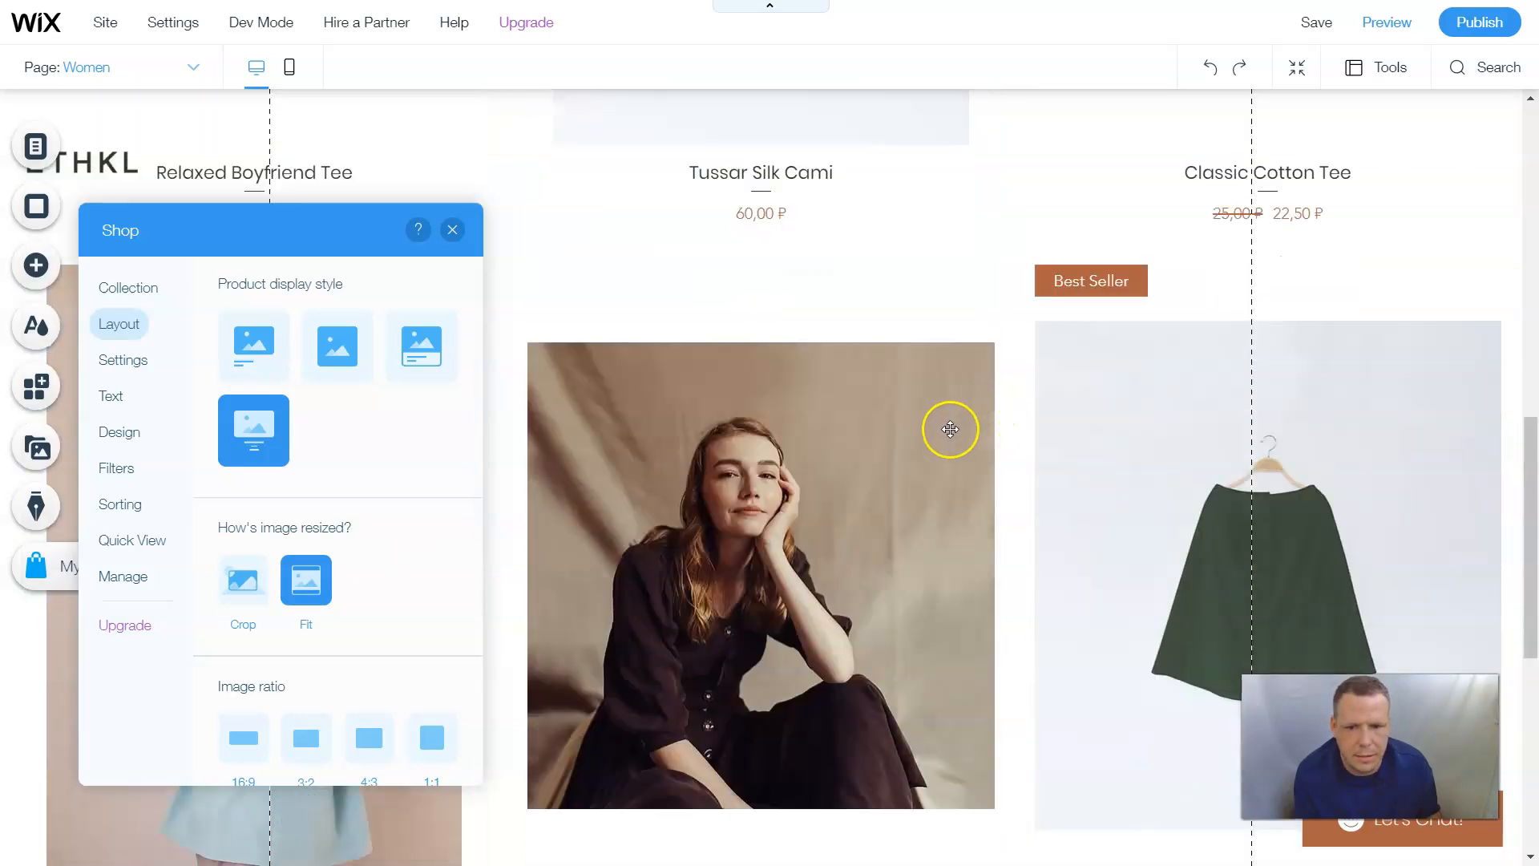
Switch the gallery's image resizing to Crop and compare the 1:1, 3:4 and 4:3 image ratios, ending on 1:1
scroll(951, 429, up, 3)
click(235, 597)
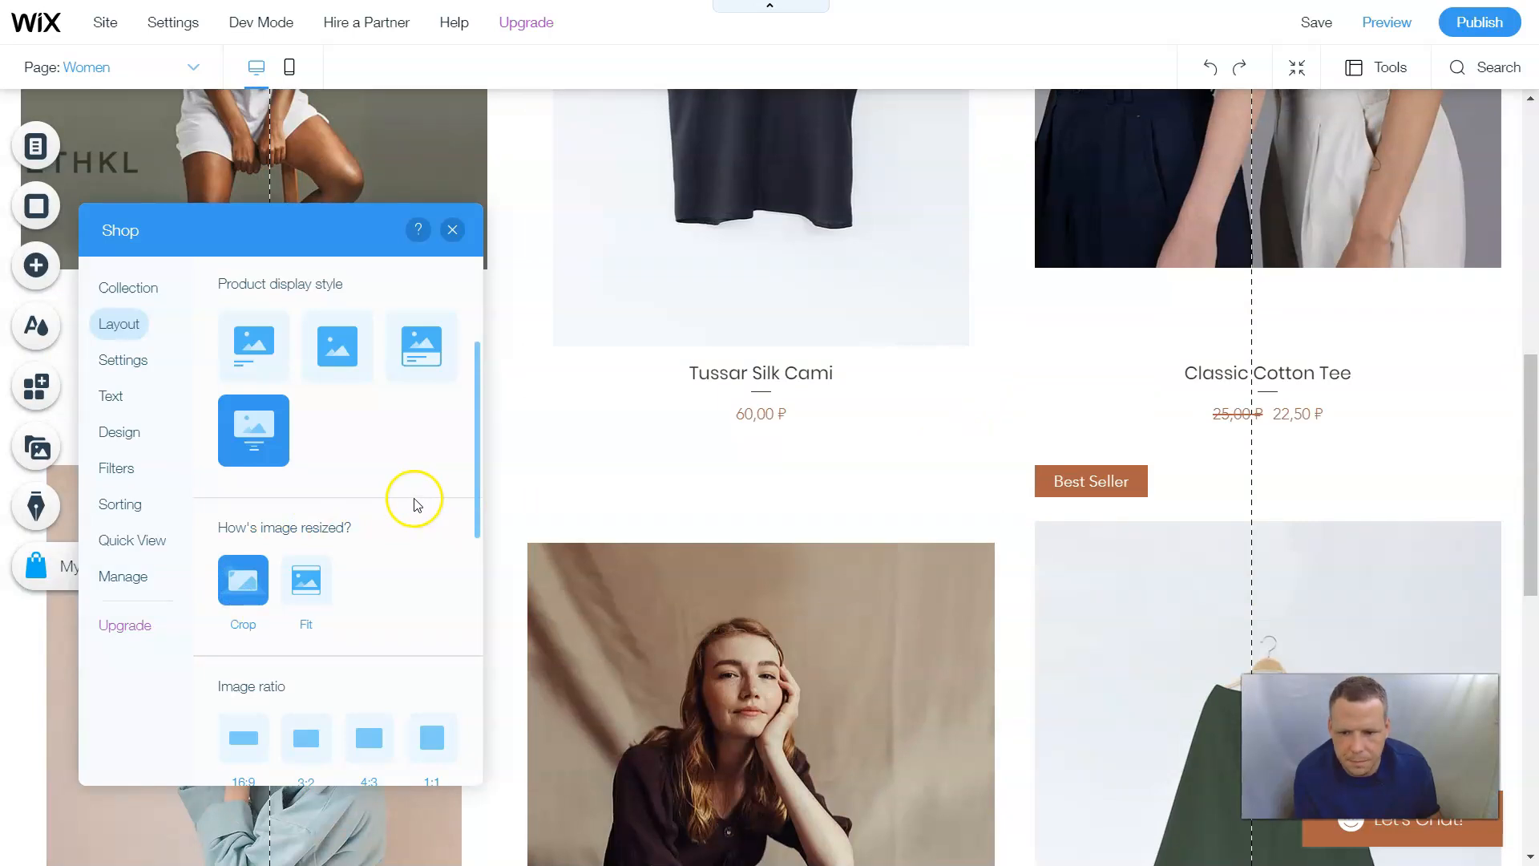
scroll(413, 507, down, 4)
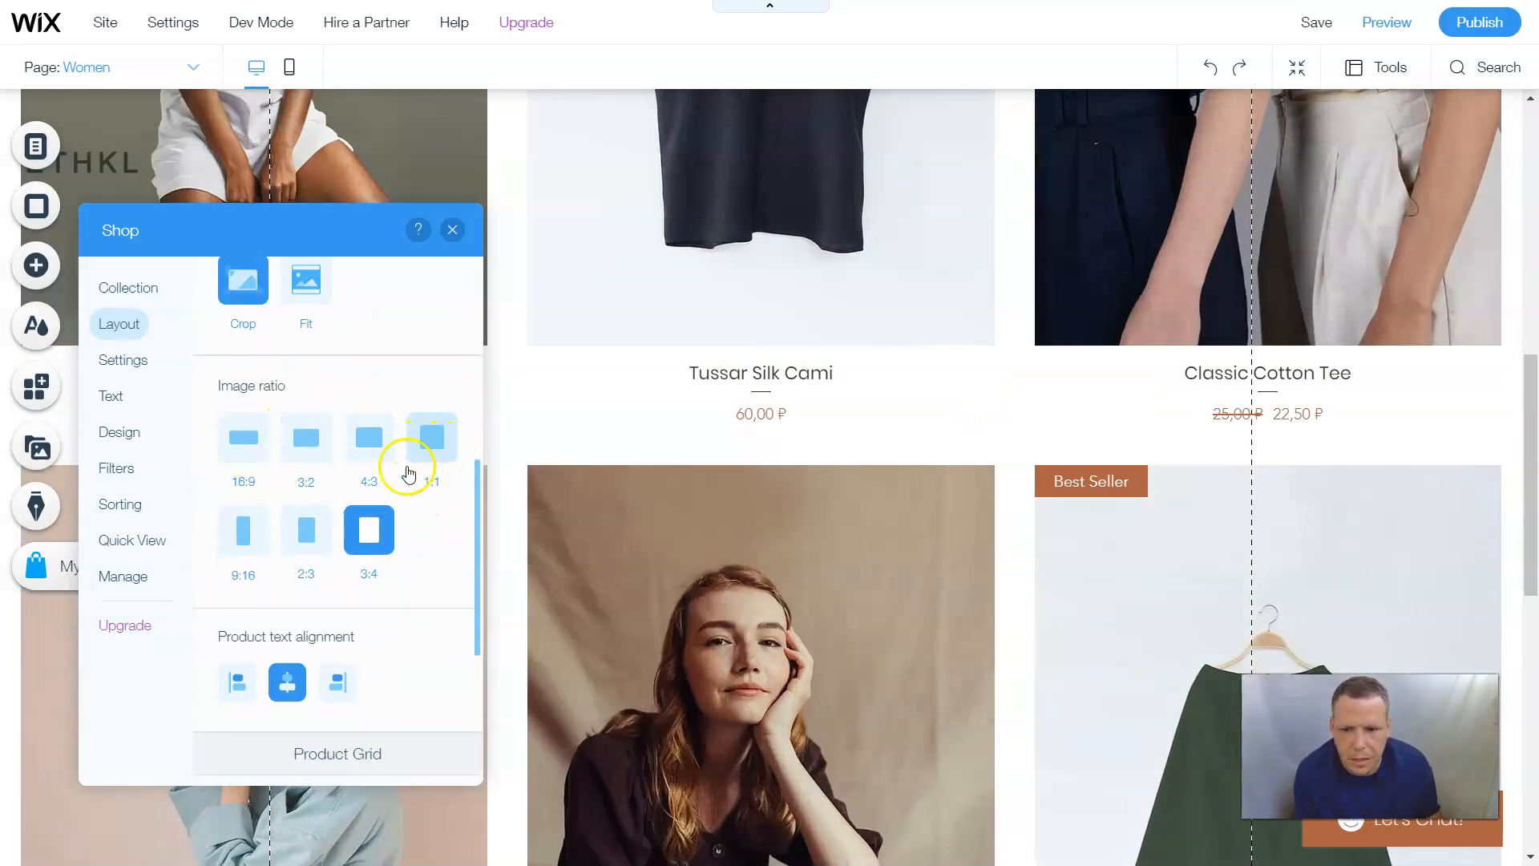
click(436, 445)
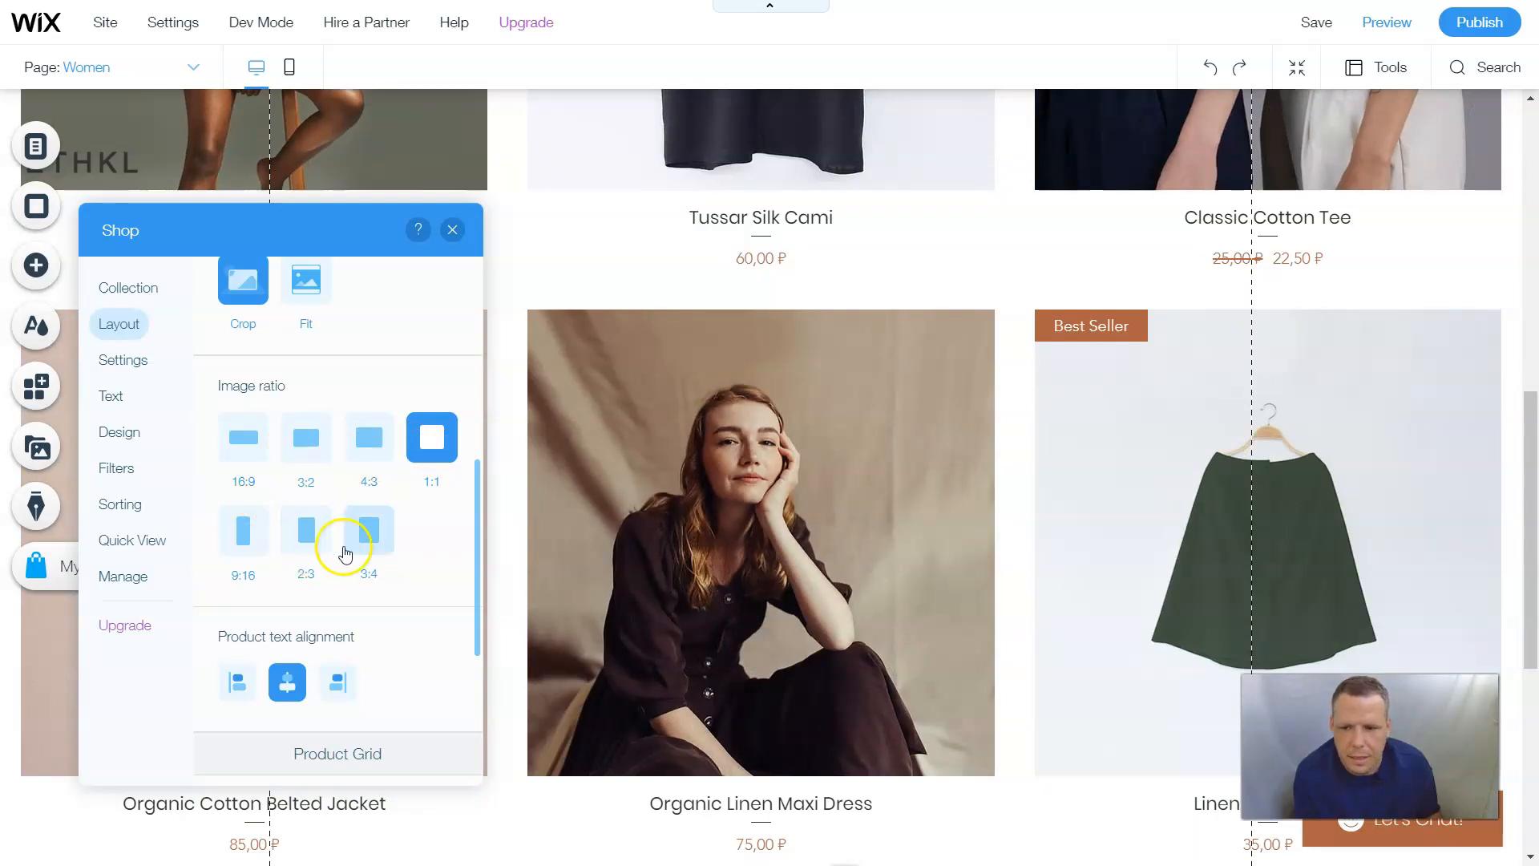
click(368, 543)
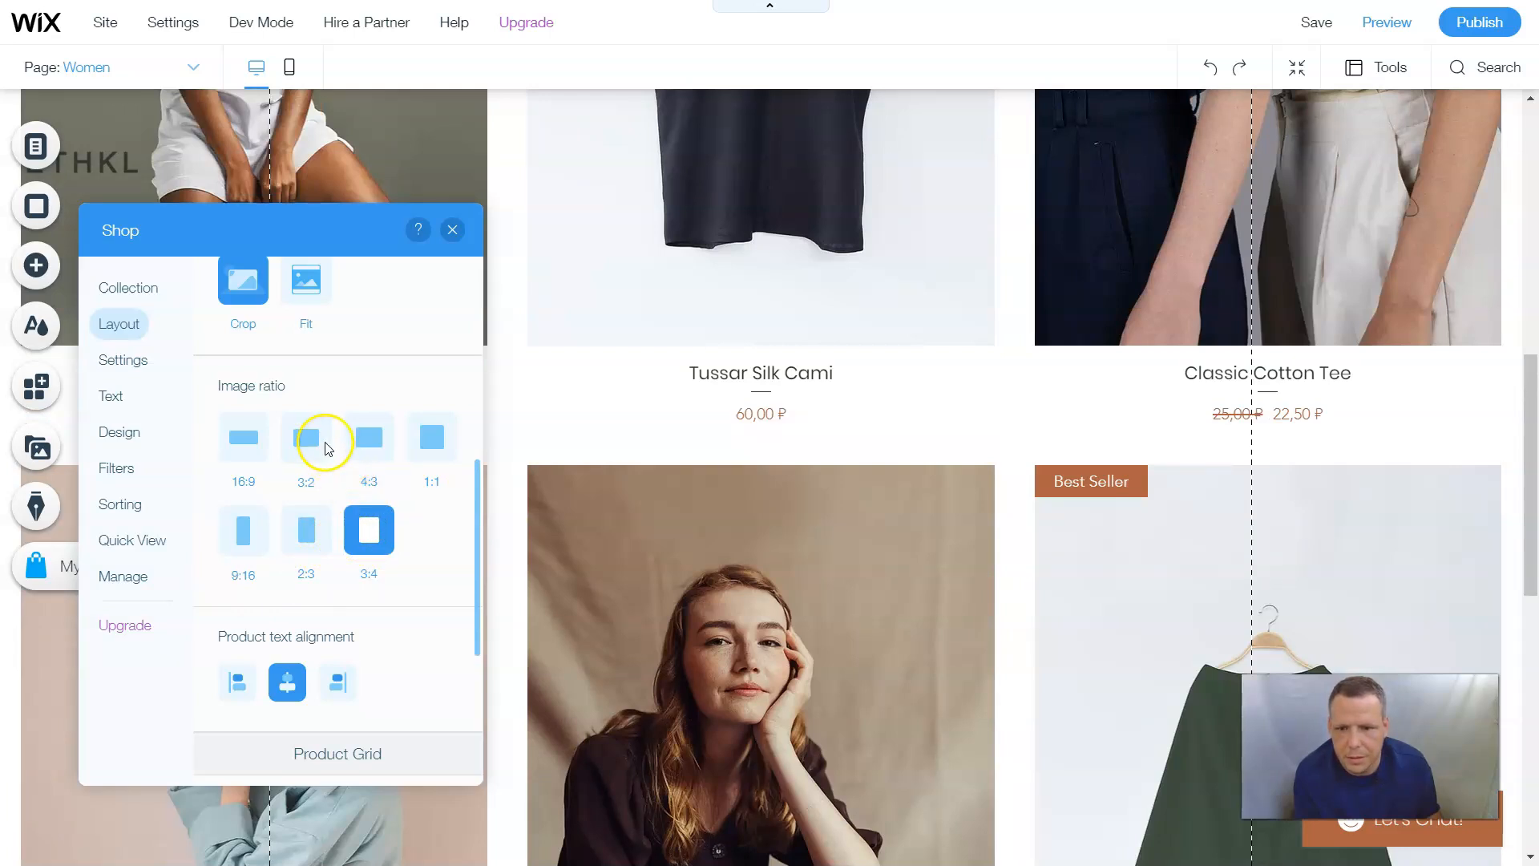
click(378, 447)
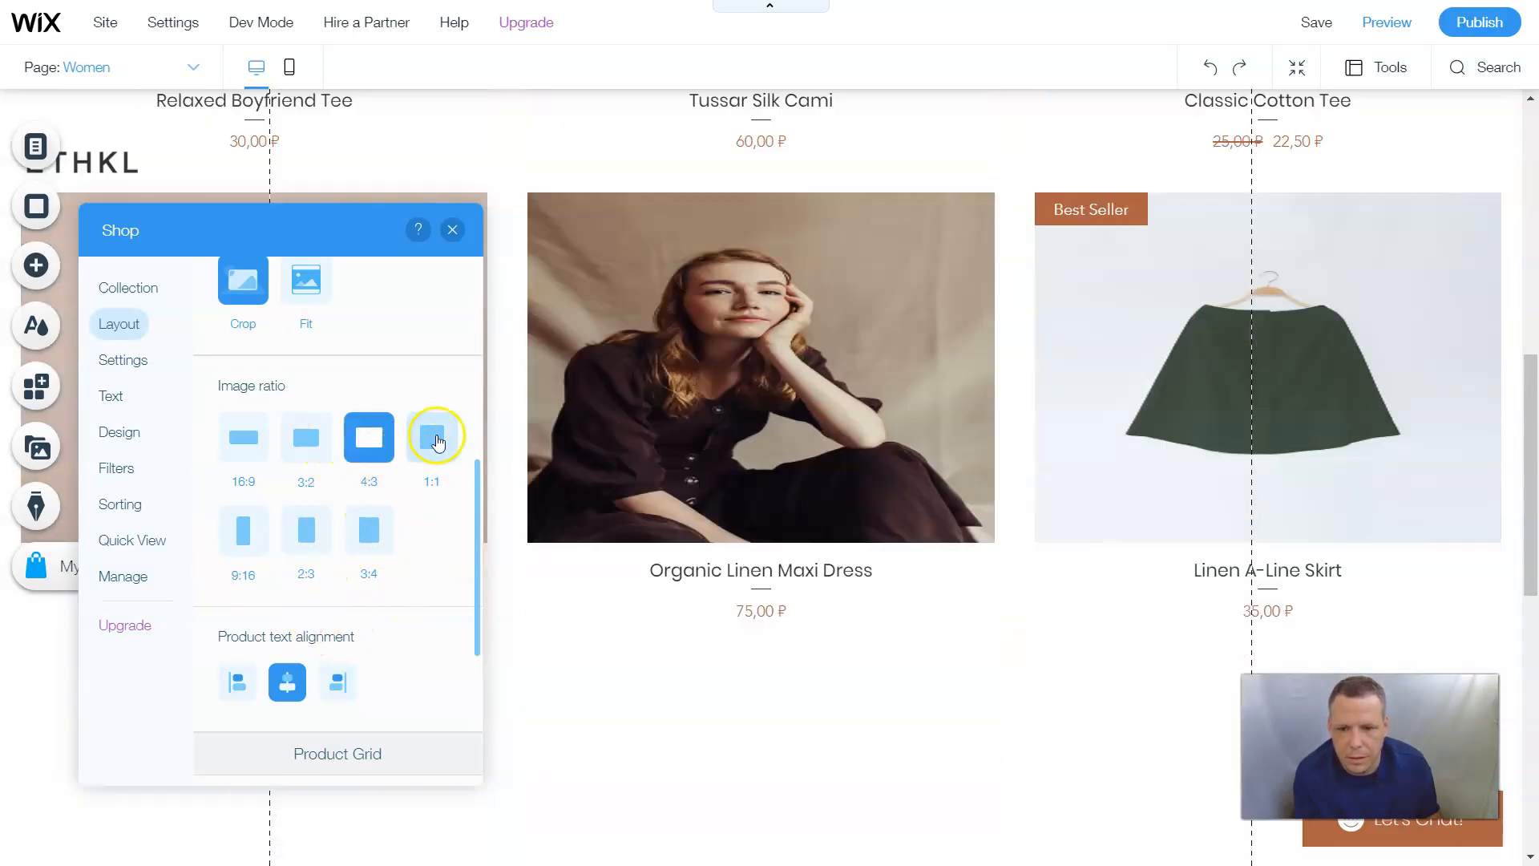
click(437, 442)
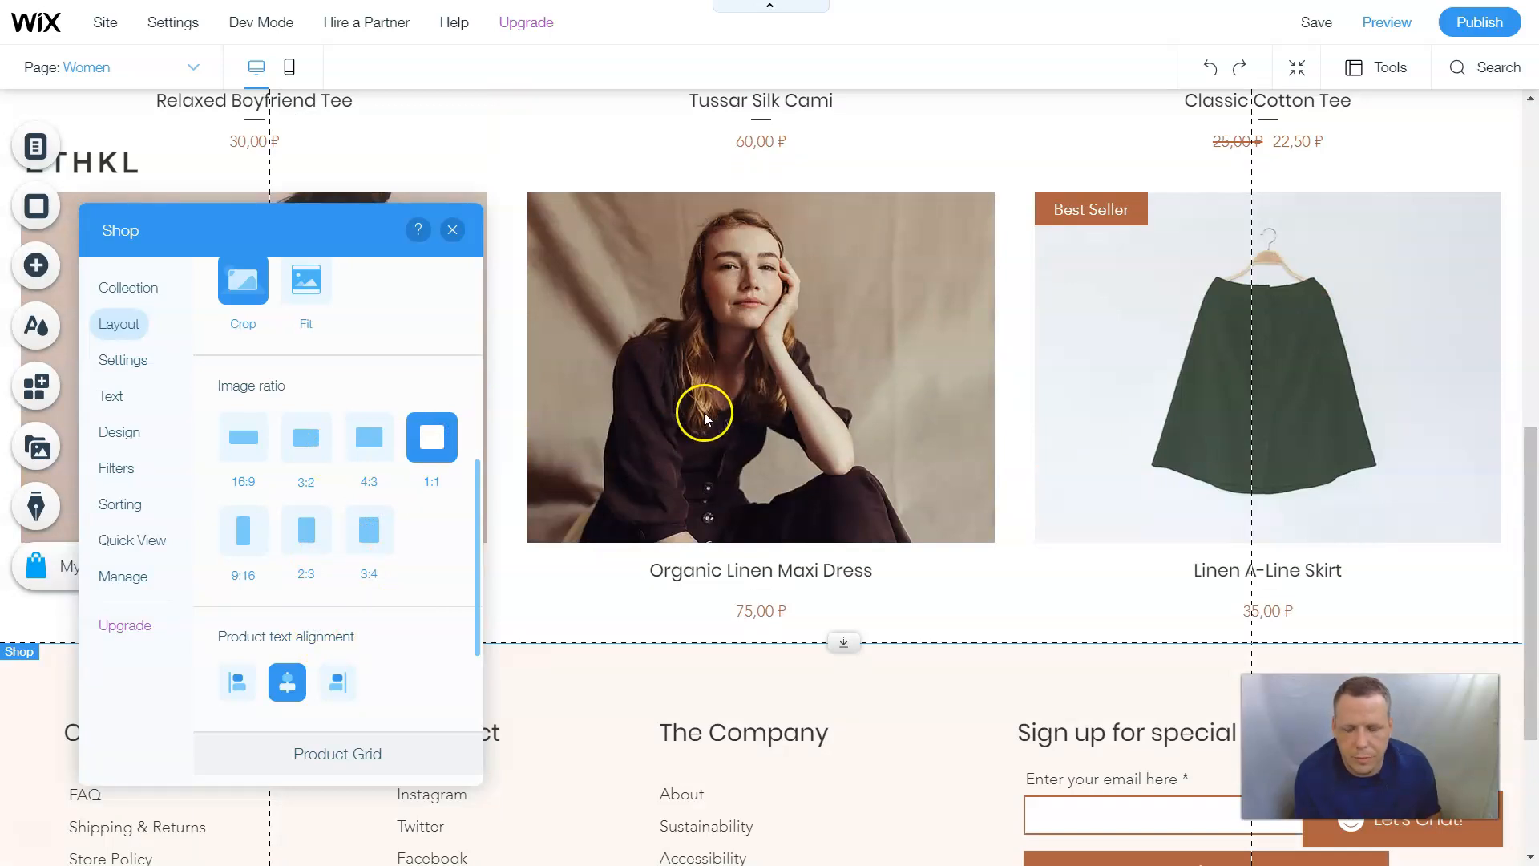
click(438, 473)
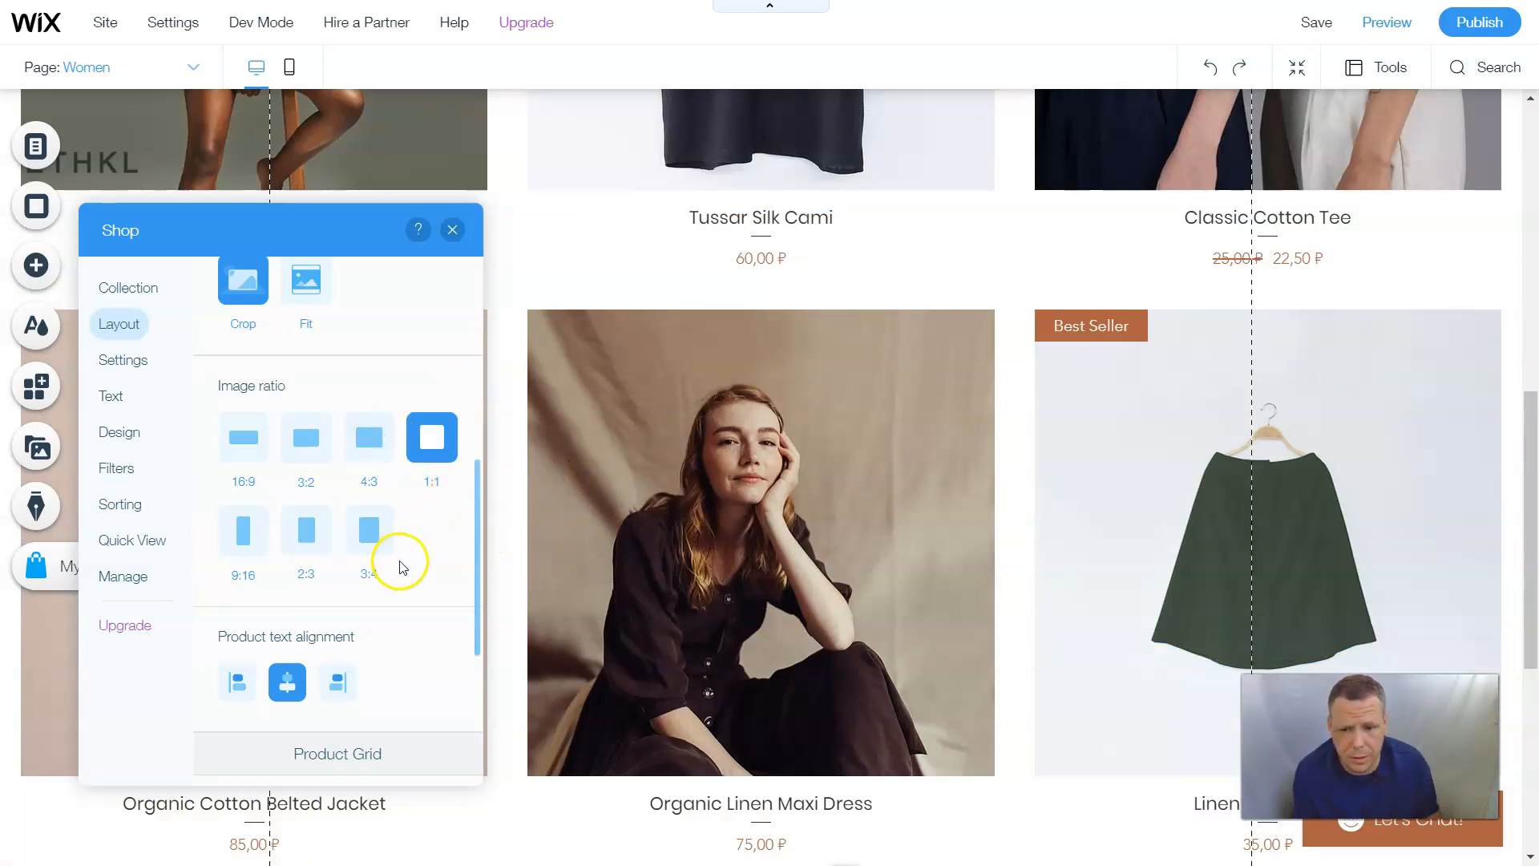
Try right and left alignment for the product text below the images, and return it to centered
scroll(403, 565, down, 2)
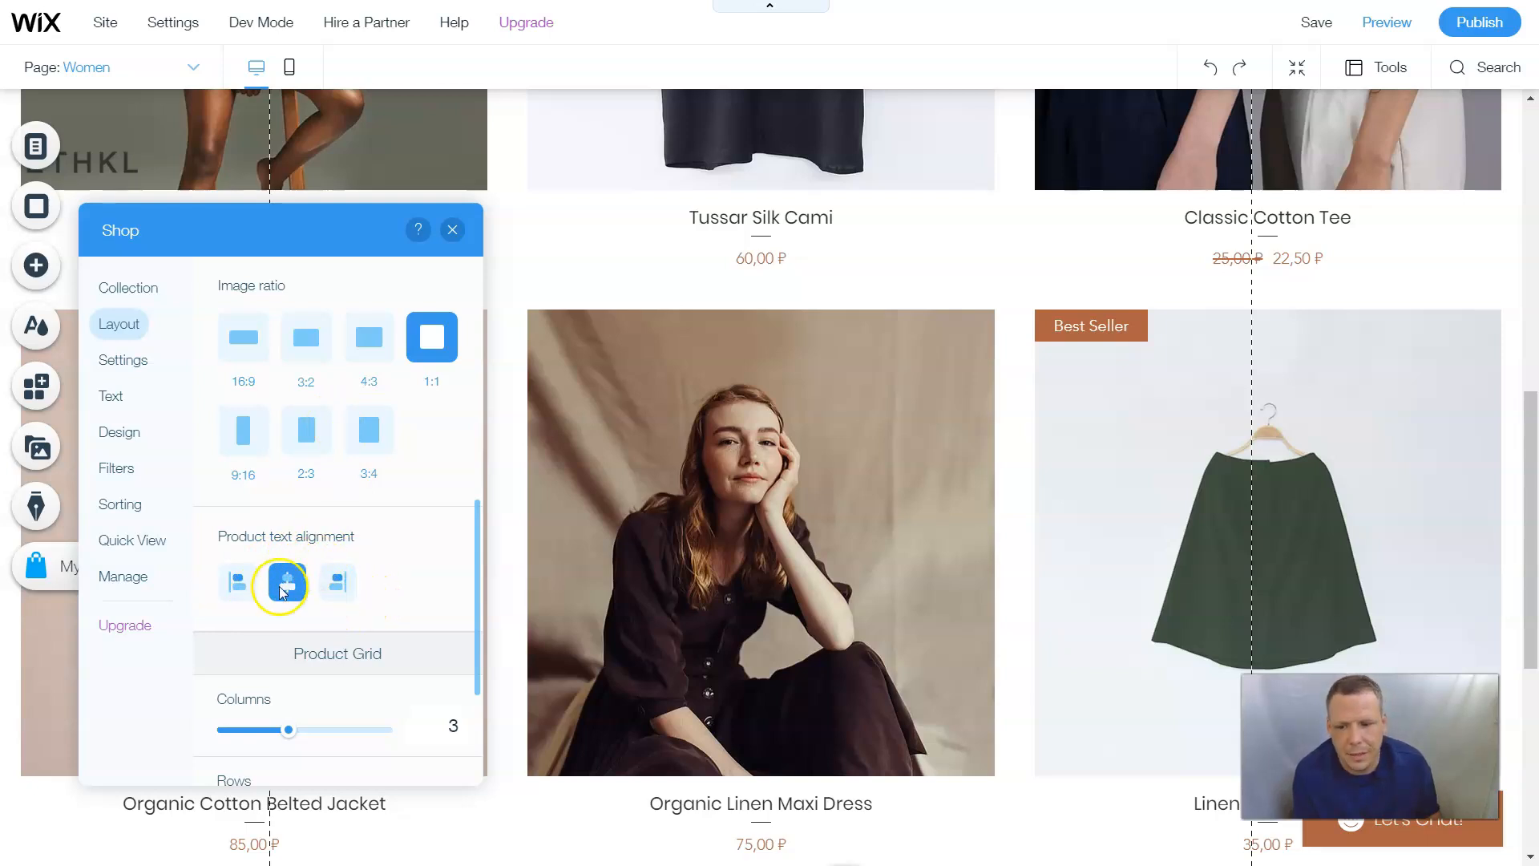
click(339, 581)
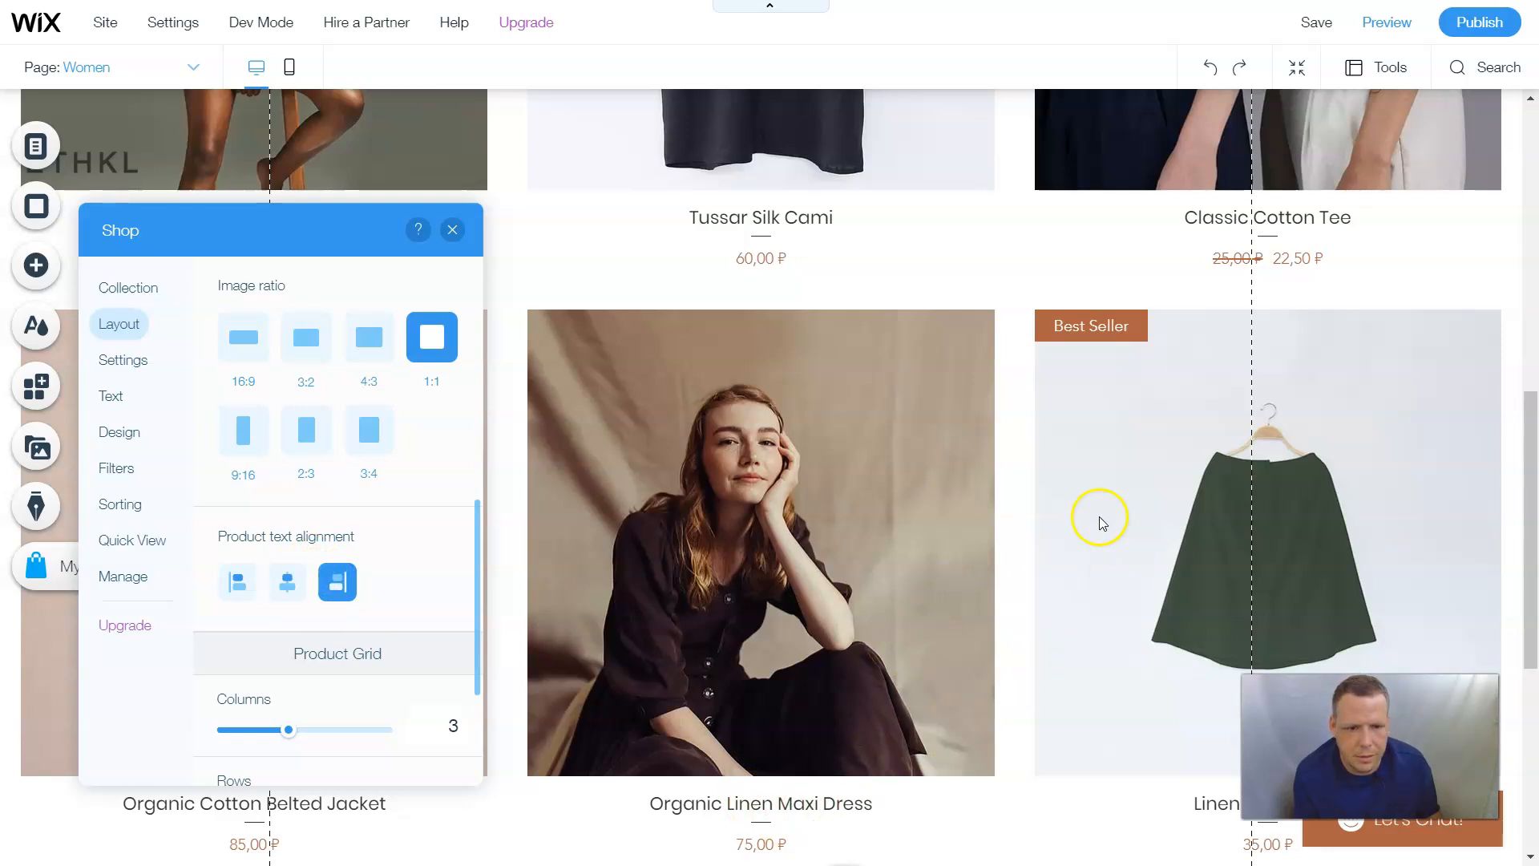
scroll(1078, 507, down, 6)
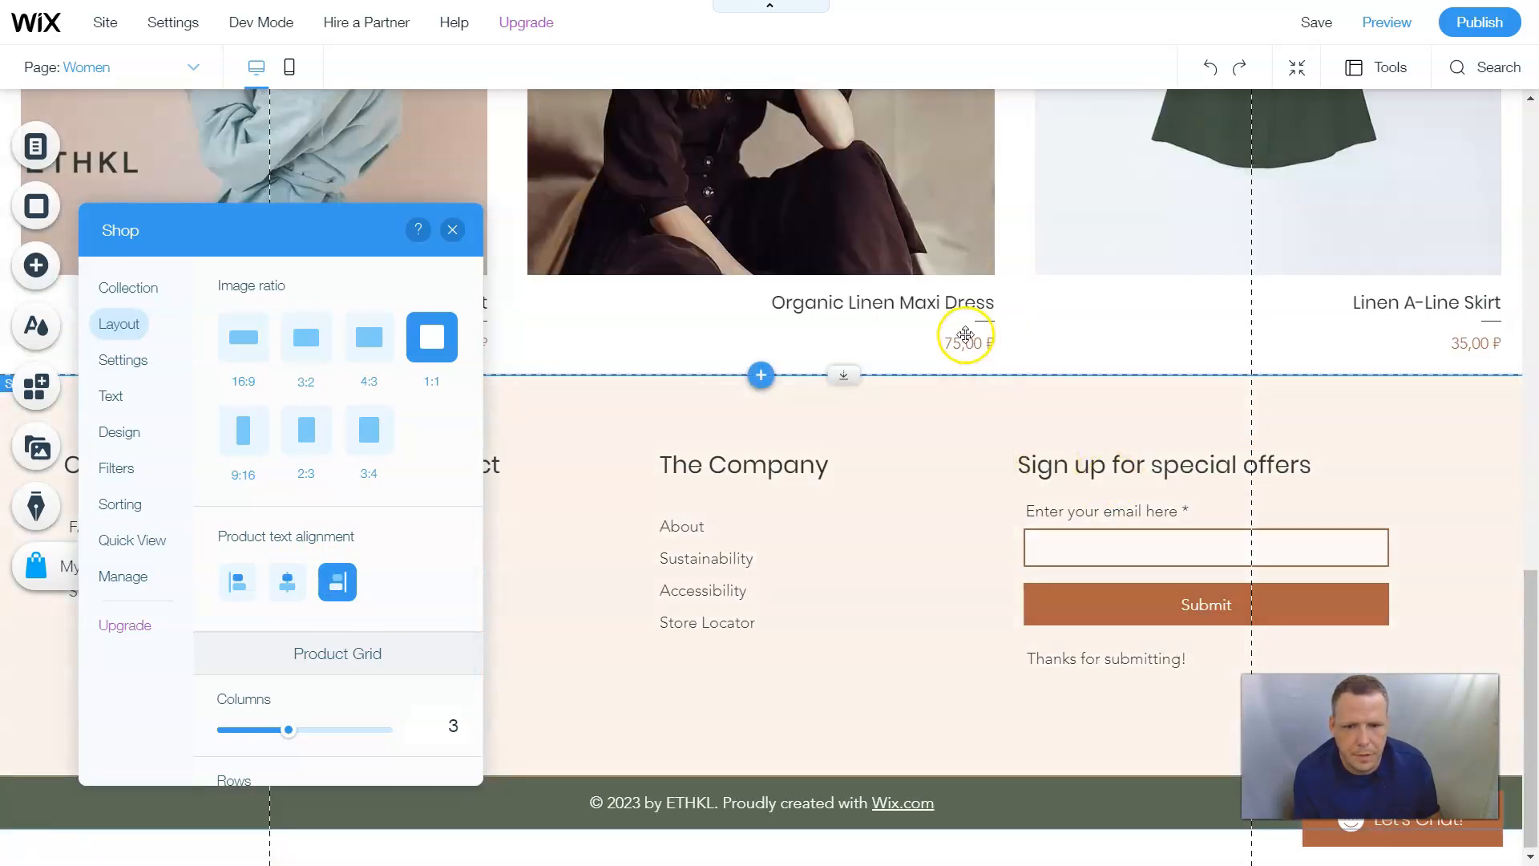
click(235, 585)
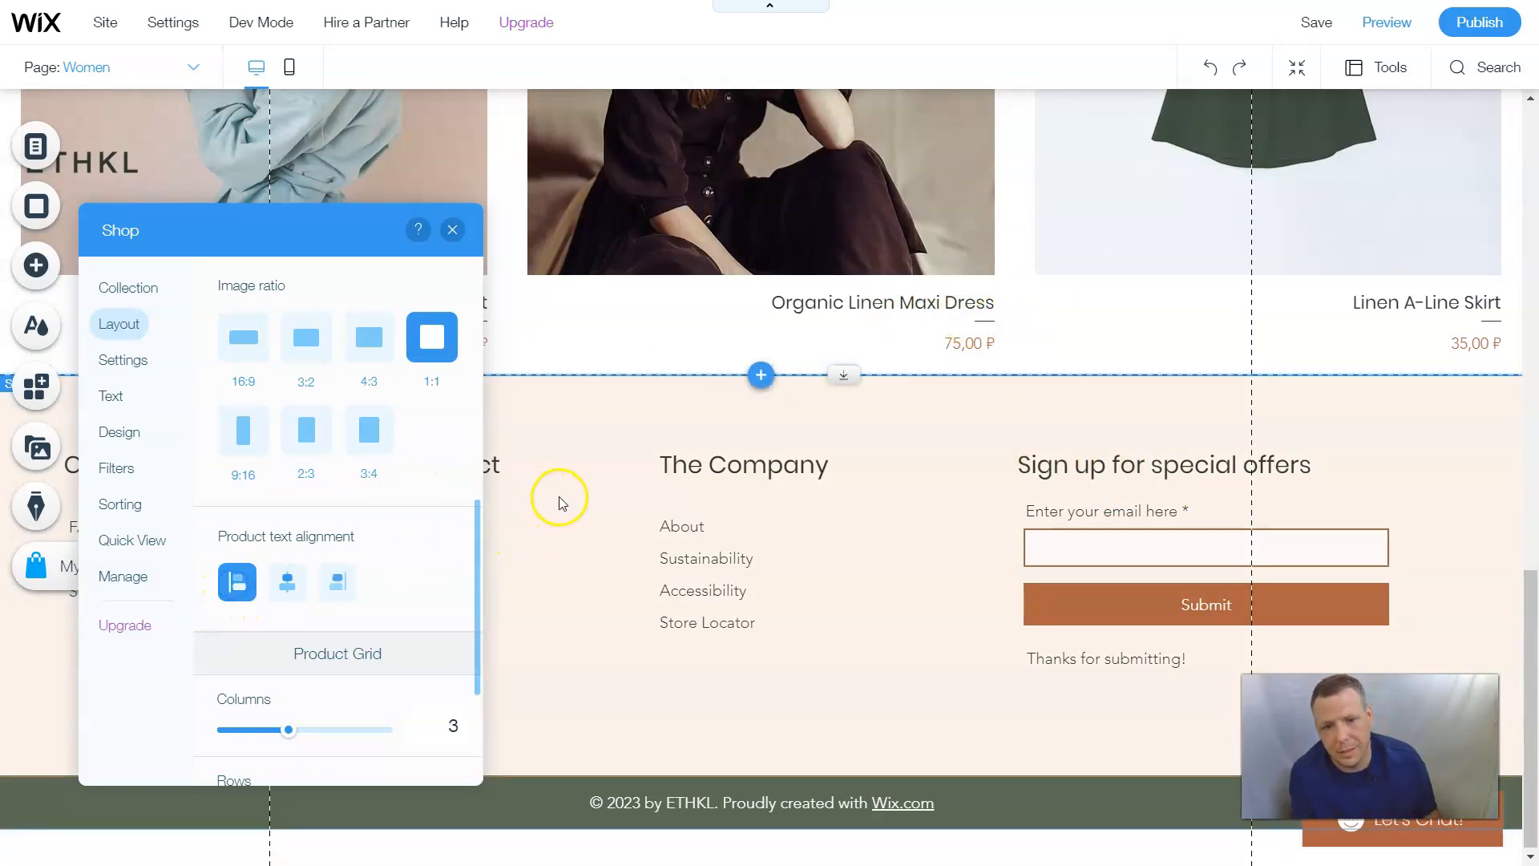
click(287, 581)
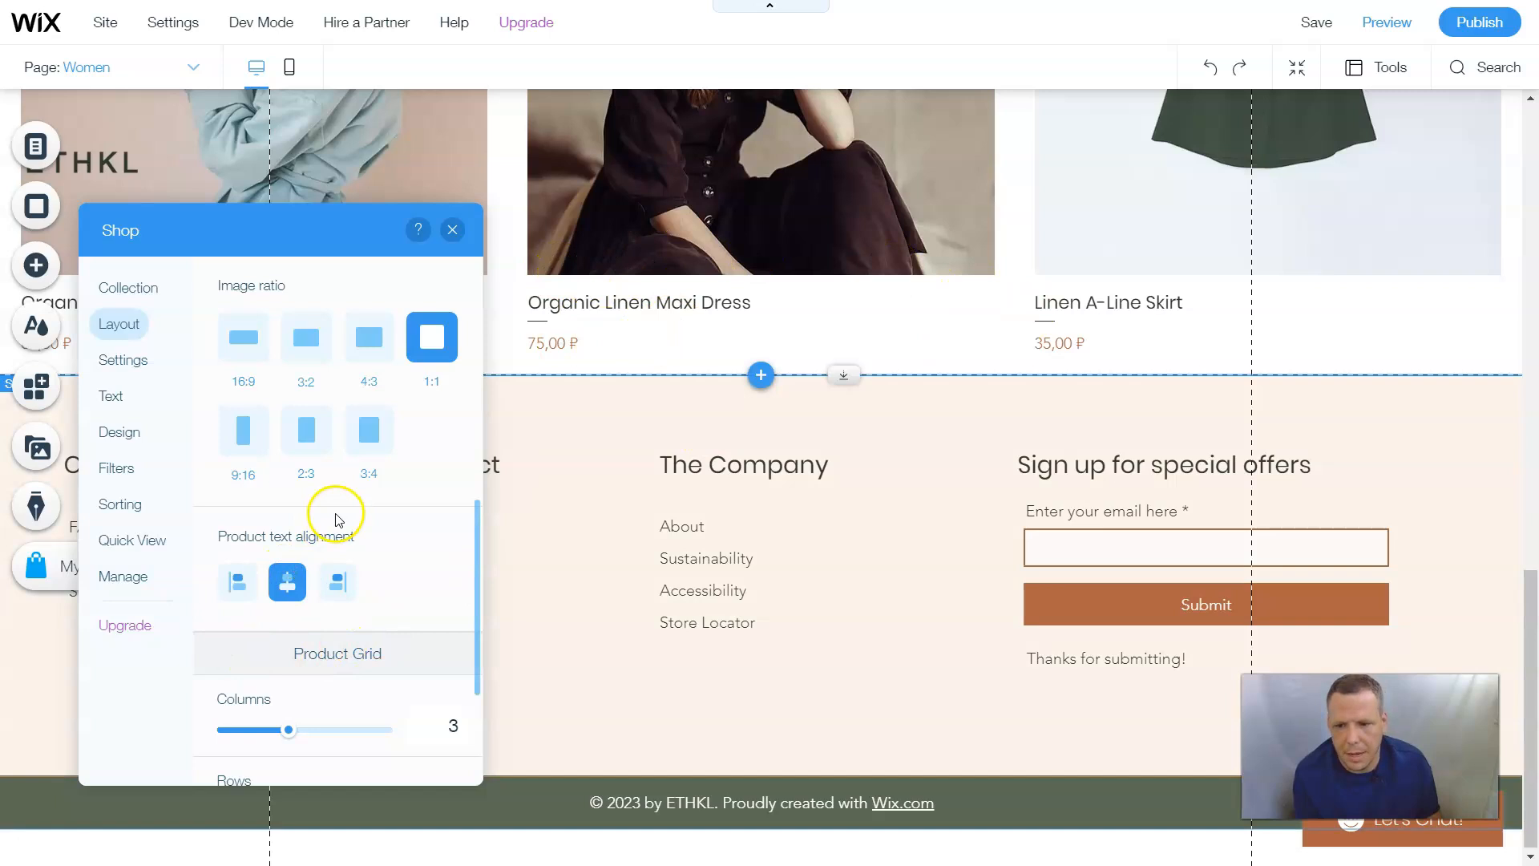
Set the product grid to 4 columns and change the product image resizing to Fit
scroll(337, 520, down, 3)
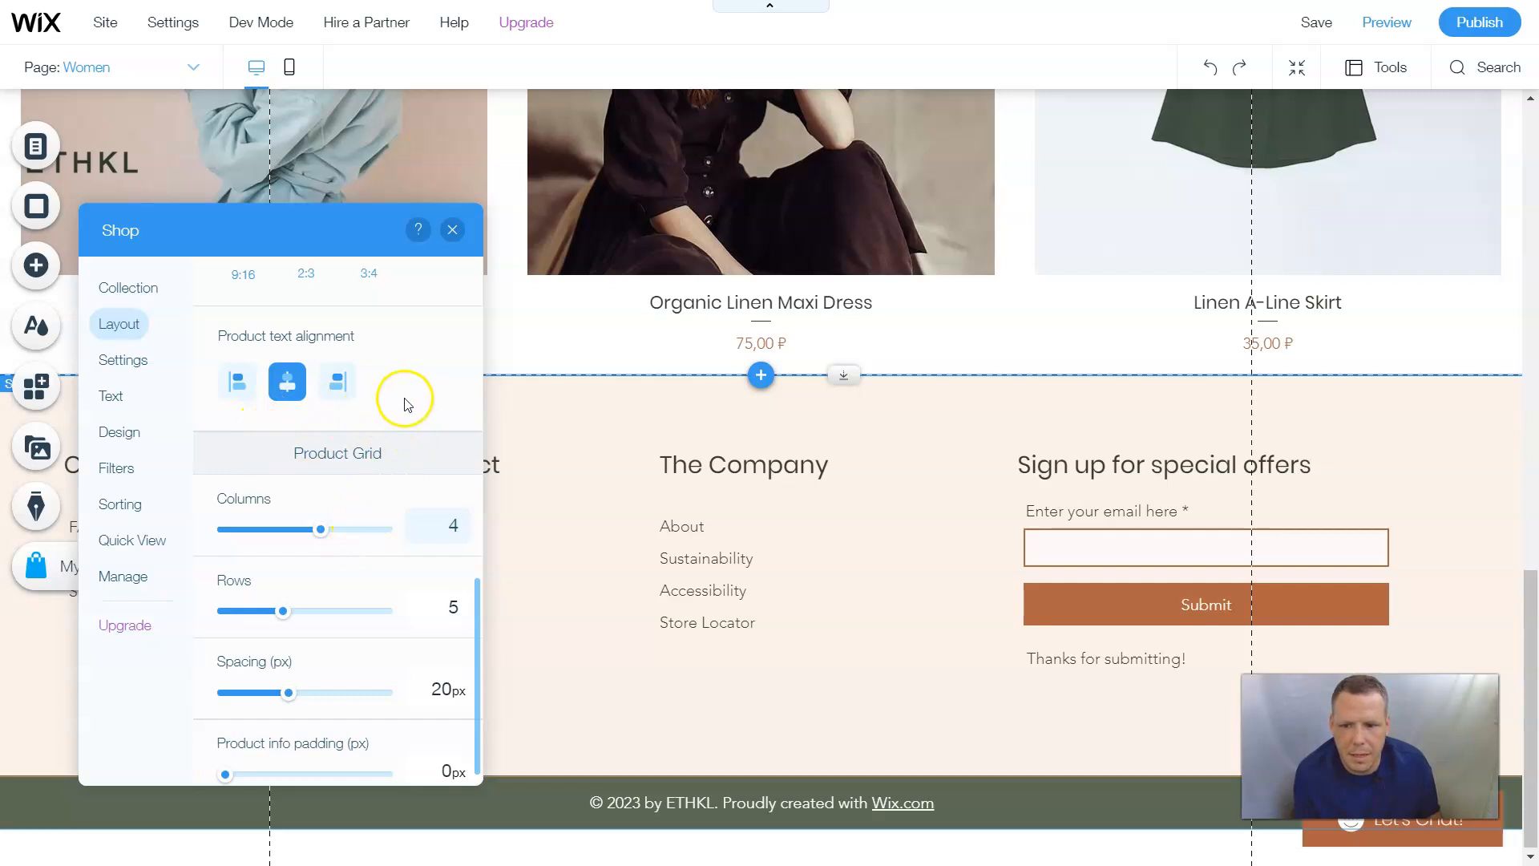
scroll(409, 404, up, 10)
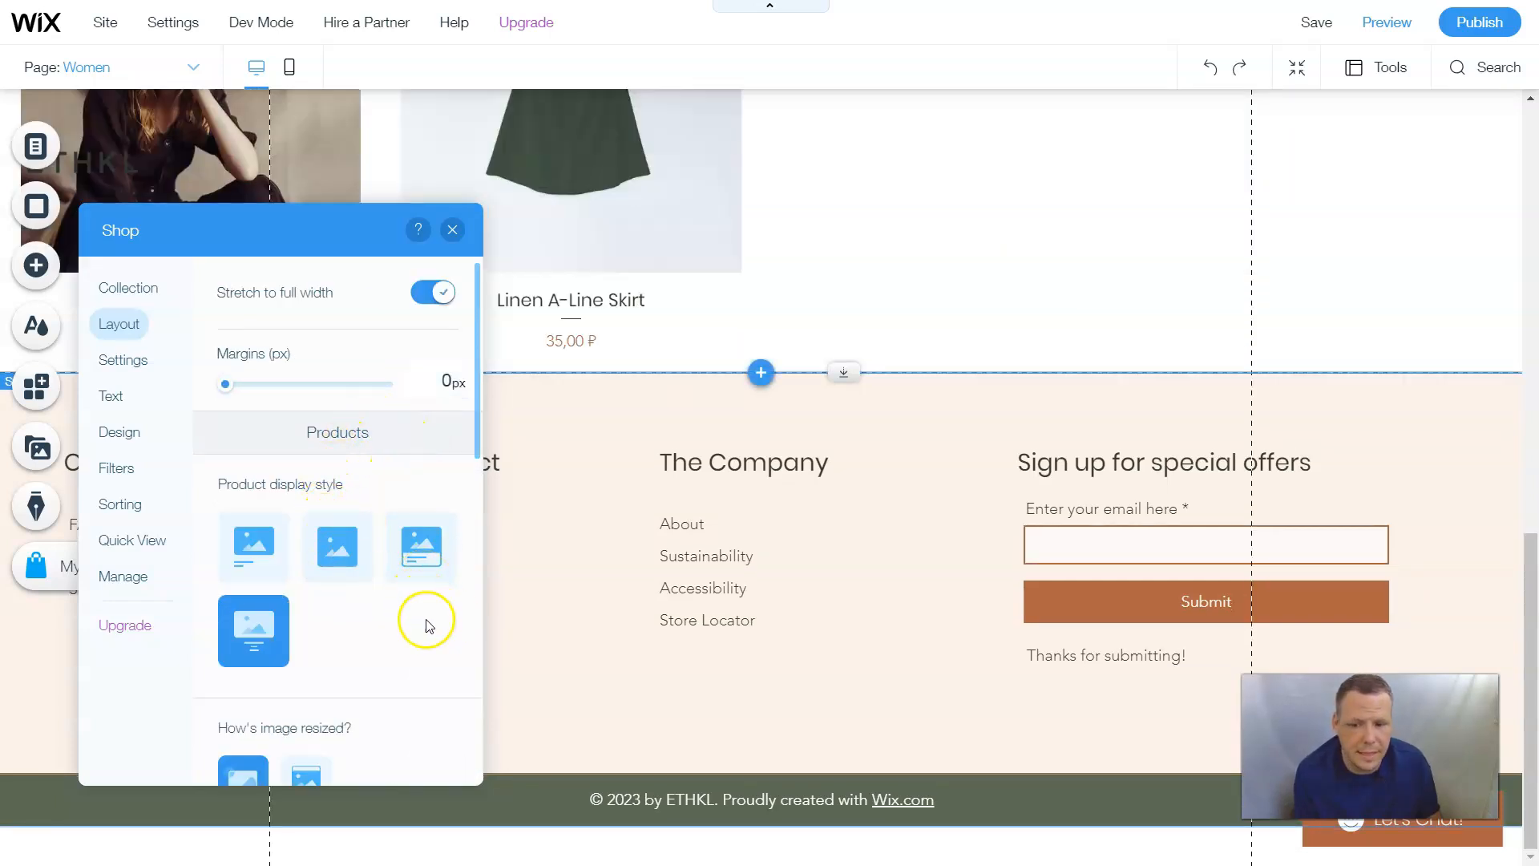
scroll(421, 621, down, 3)
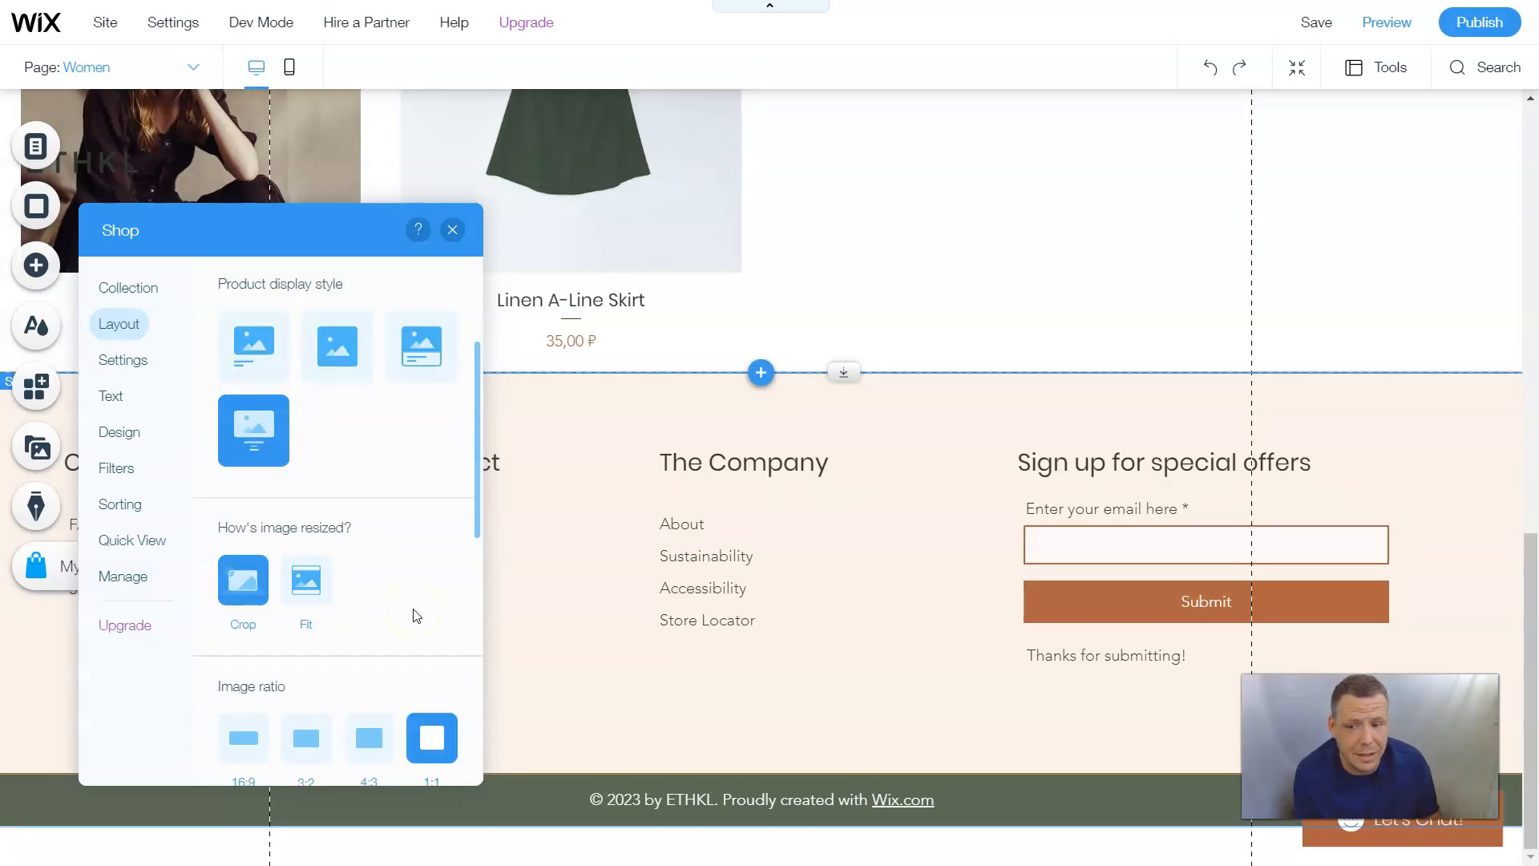
click(321, 588)
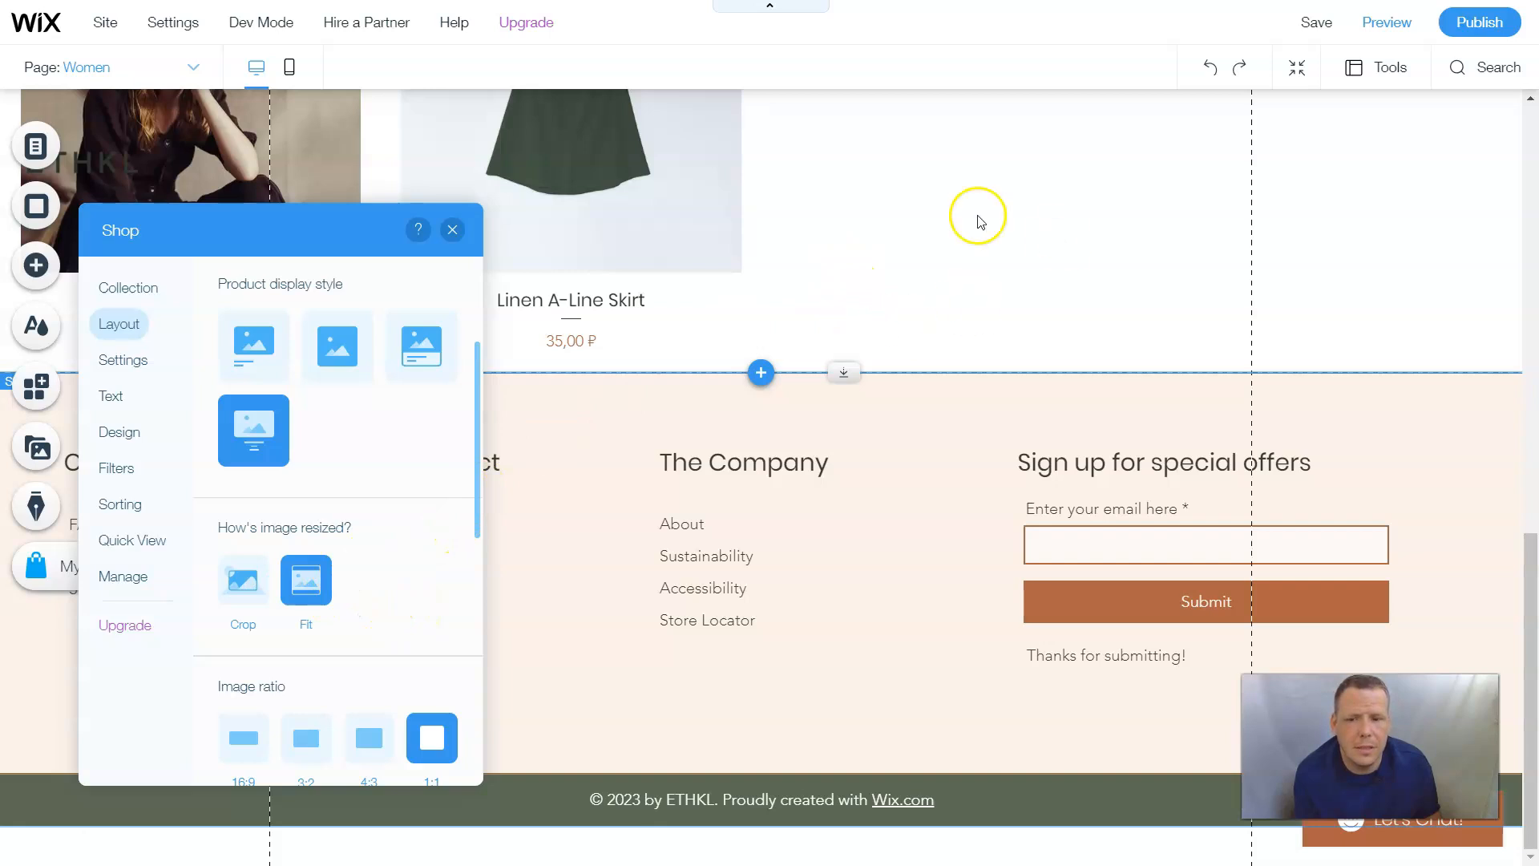
scroll(1322, 497, up, 5)
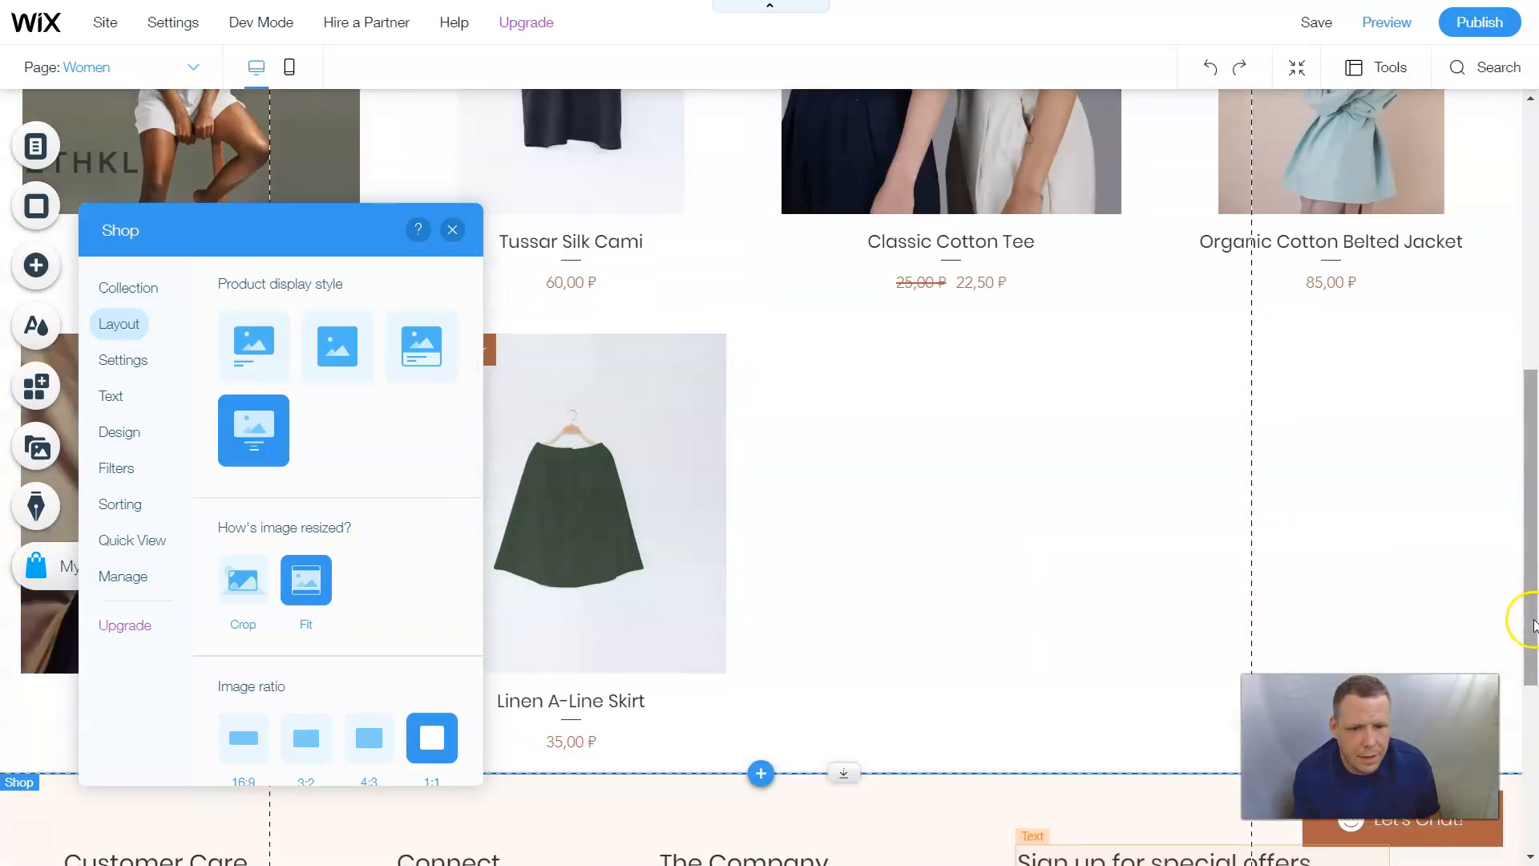
scroll(1274, 464, up, 3)
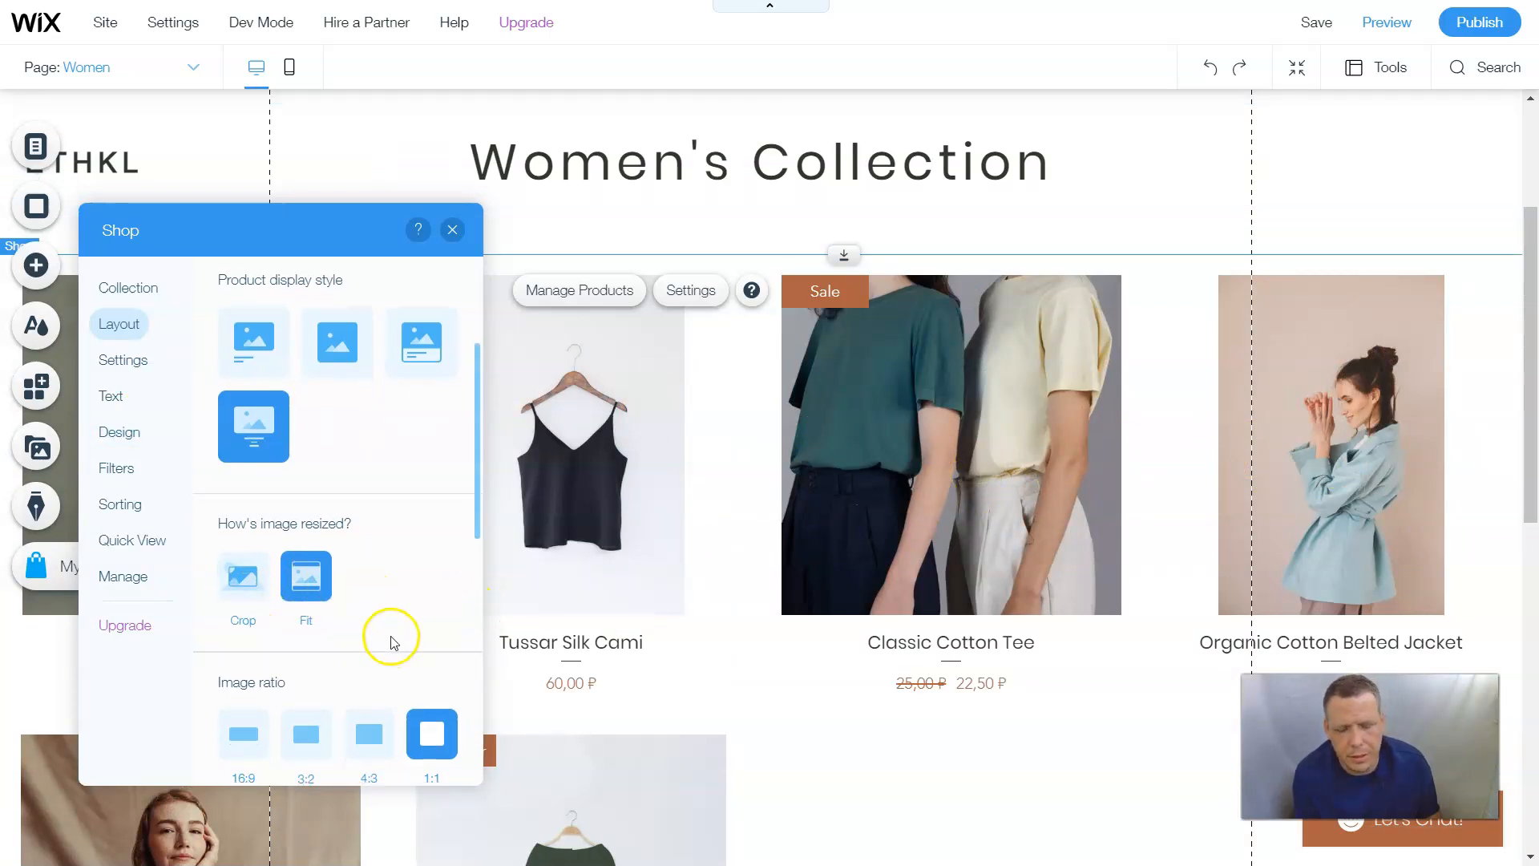
Set the product grid's spacing to 10 px and the product info padding to 6 px
scroll(389, 633, down, 8)
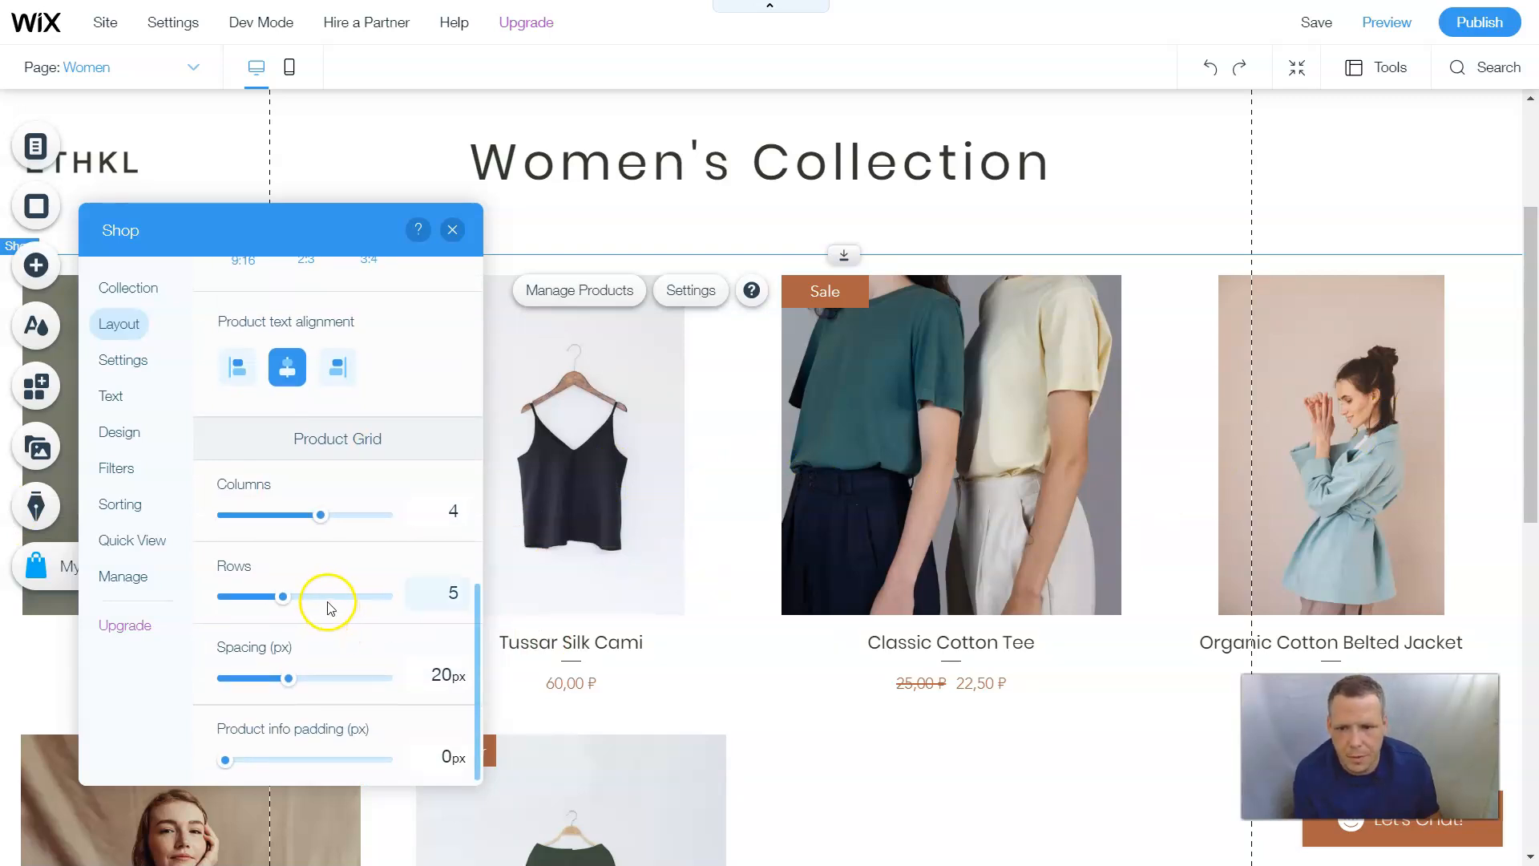
scroll(406, 521, up, 5)
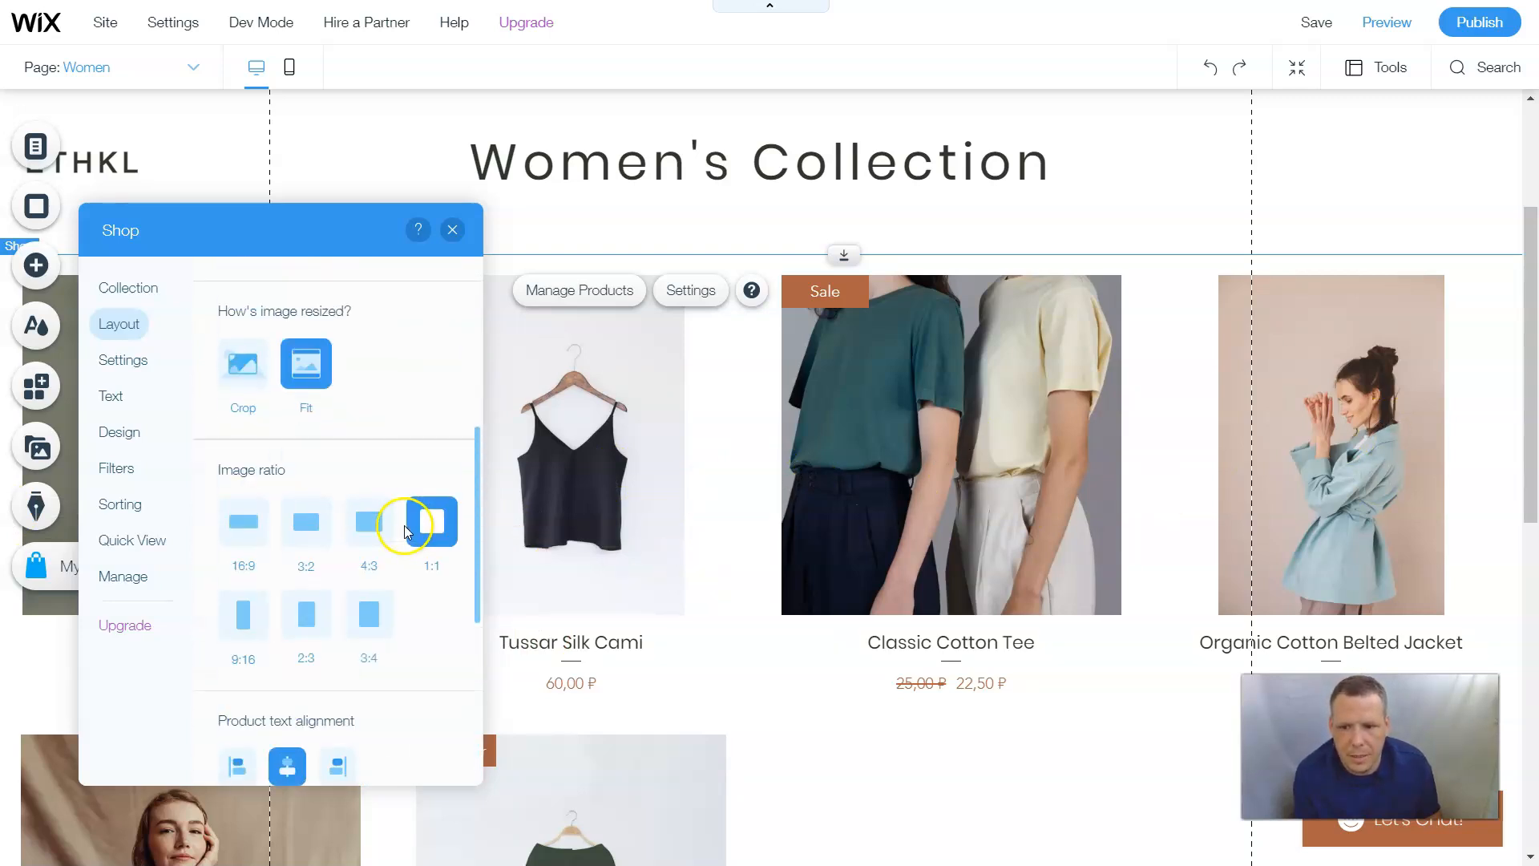
scroll(370, 635, down, 4)
scroll(336, 670, down, 1)
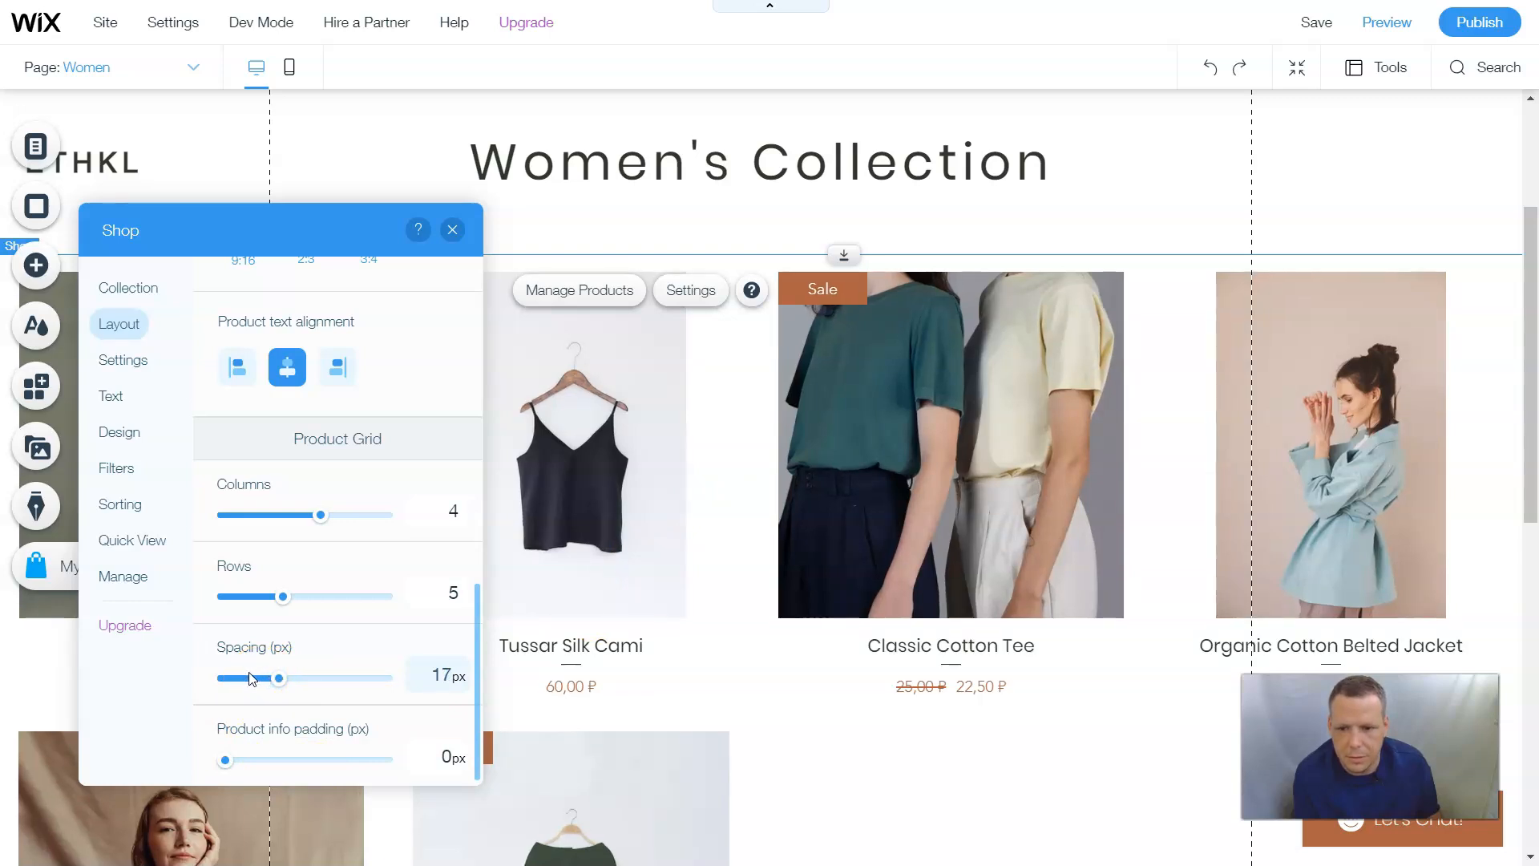
drag(264, 682, 256, 679)
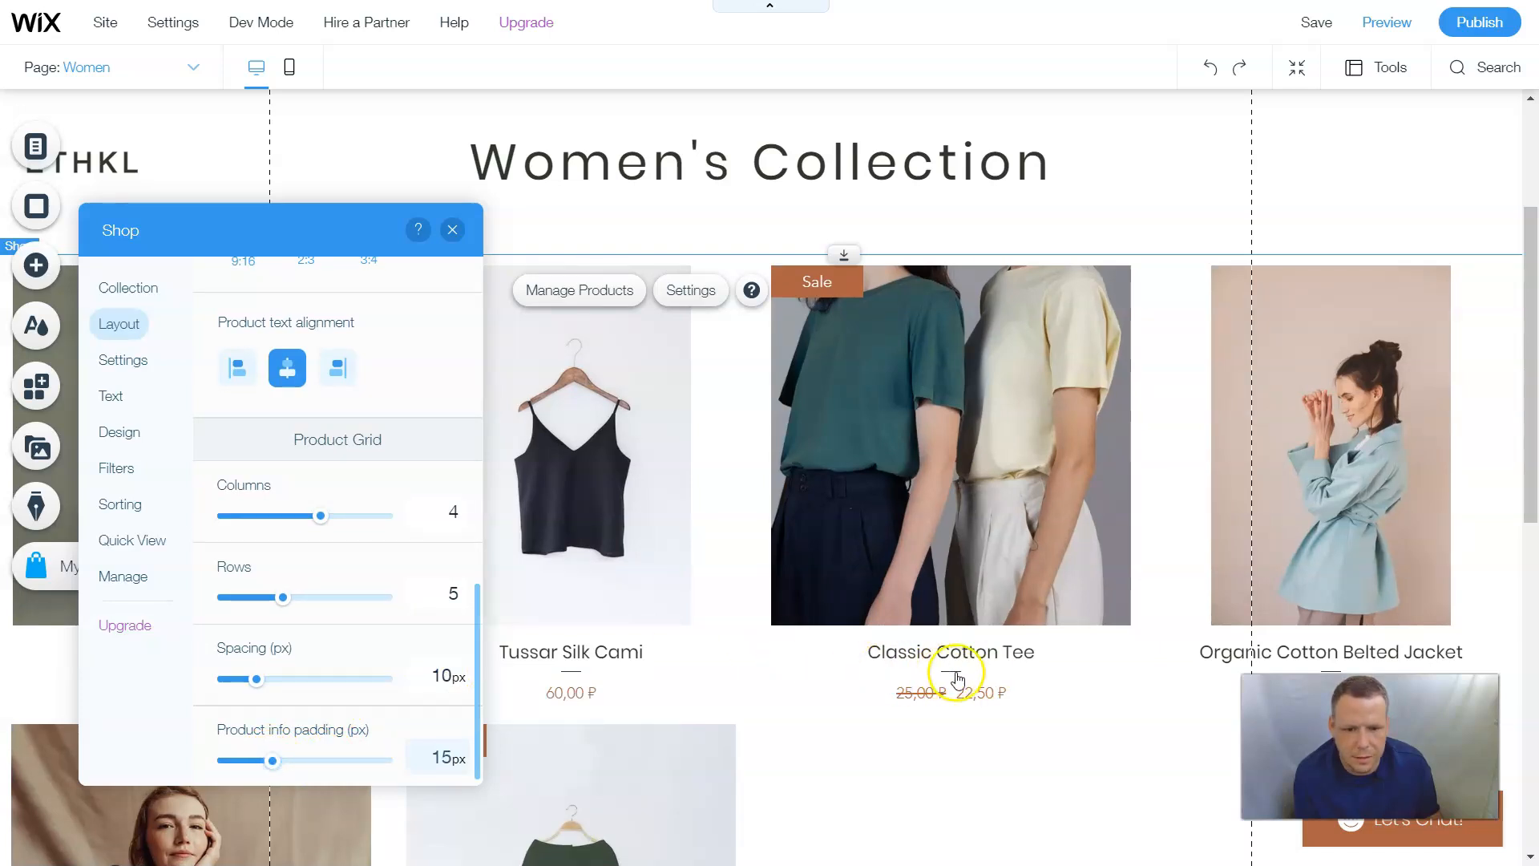
scroll(990, 681, down, 1)
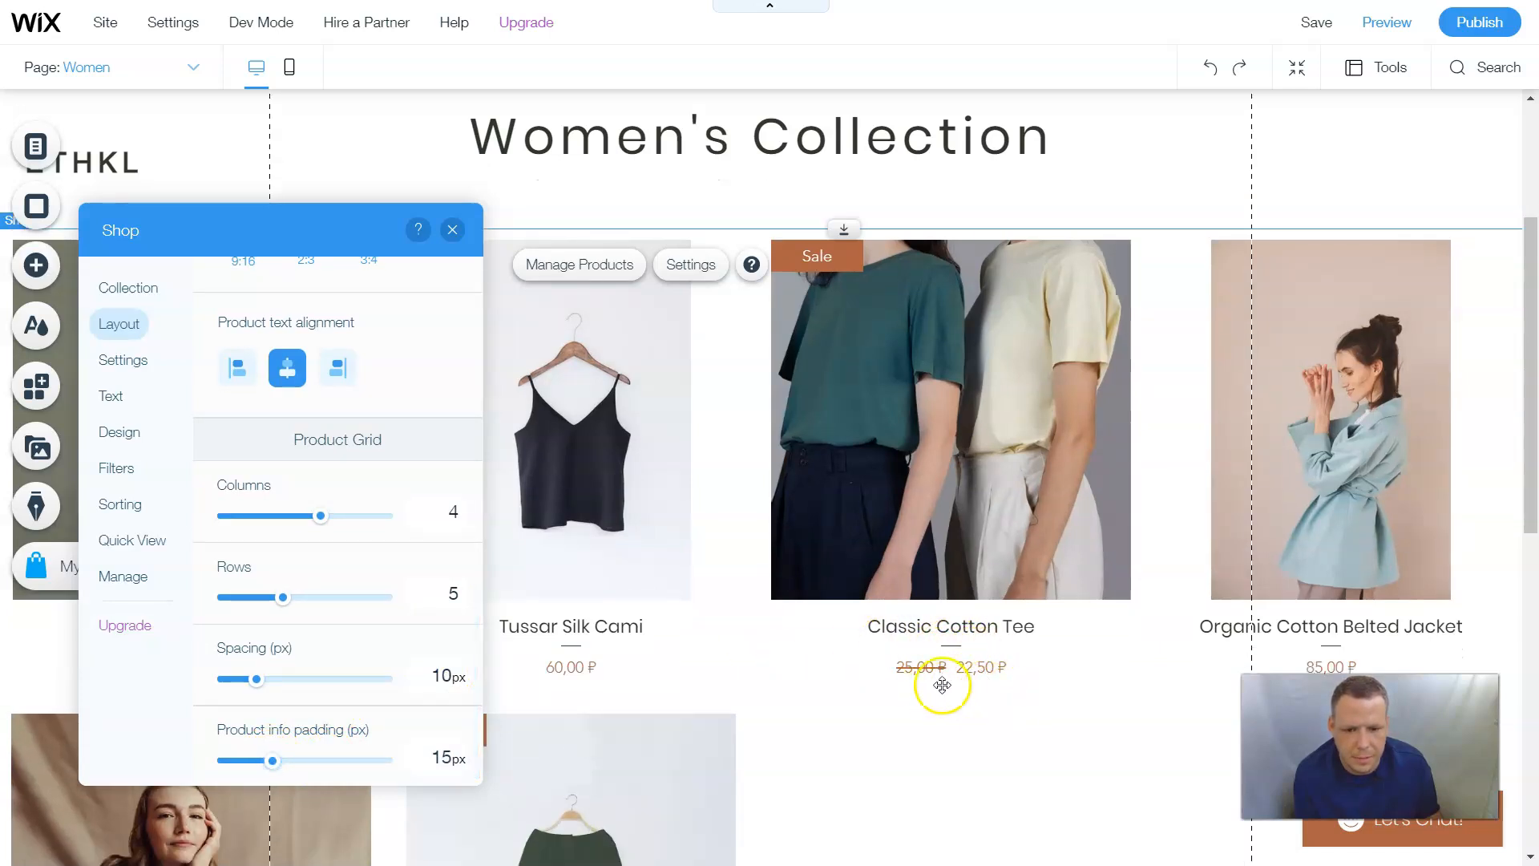
scroll(1062, 658, down, 2)
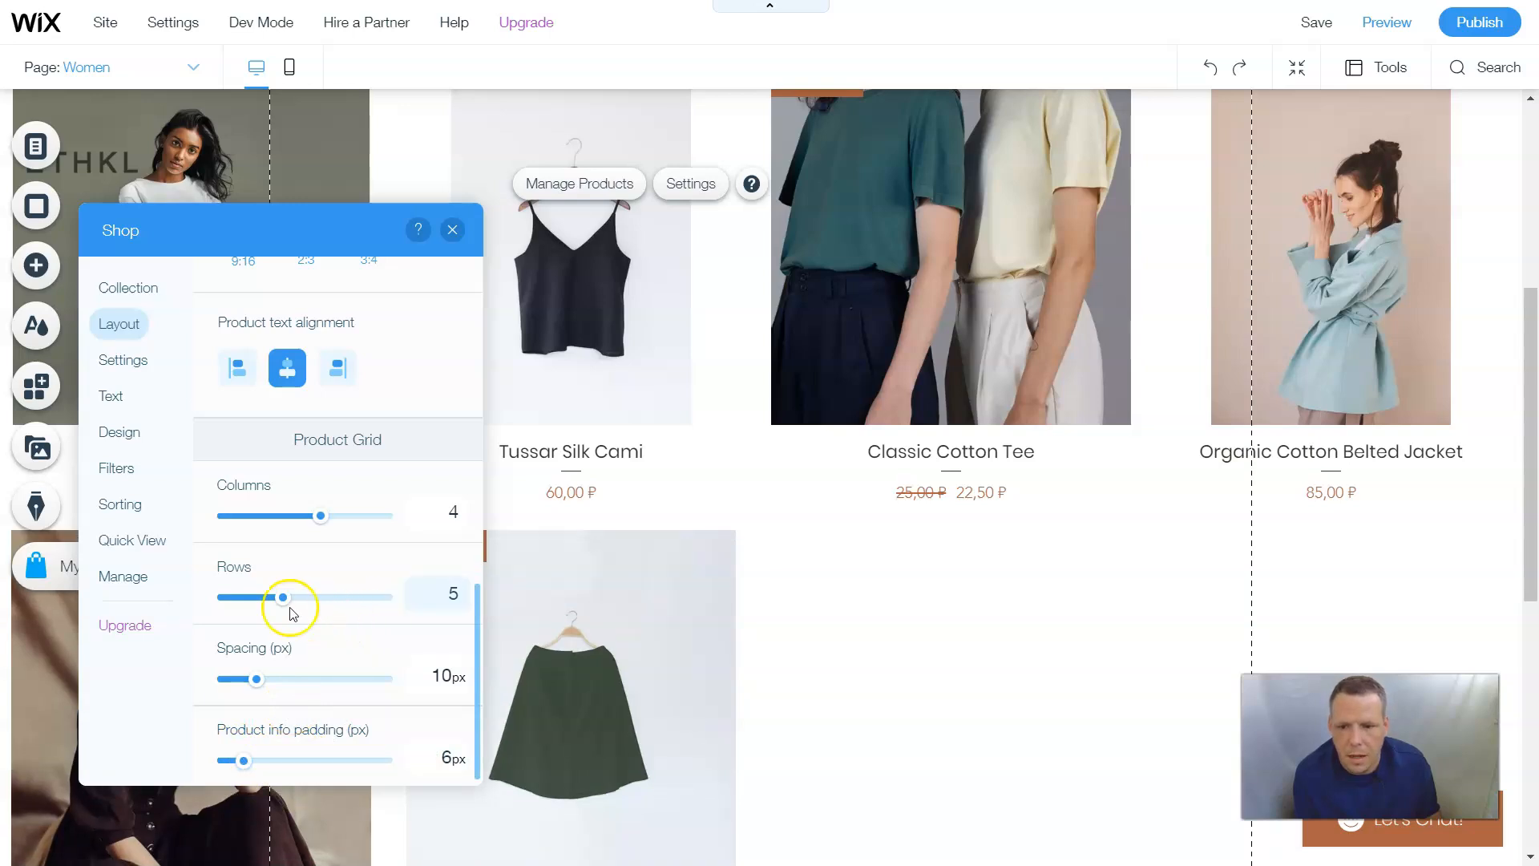
Try the Zoom and Border hover effects in the Women gallery's settings, ending on Zoom
click(124, 361)
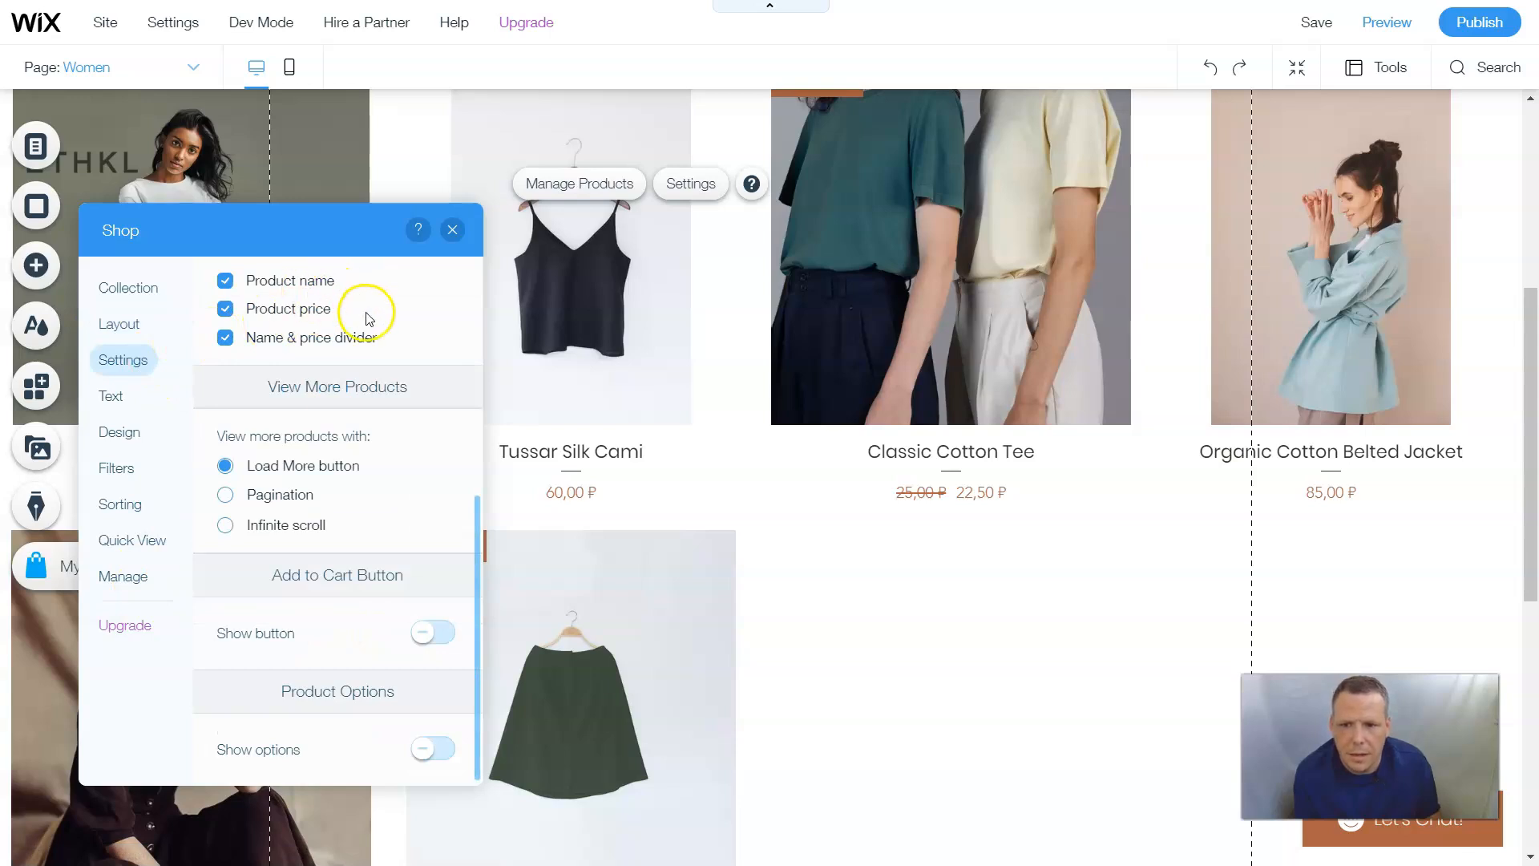
scroll(470, 429, up, 10)
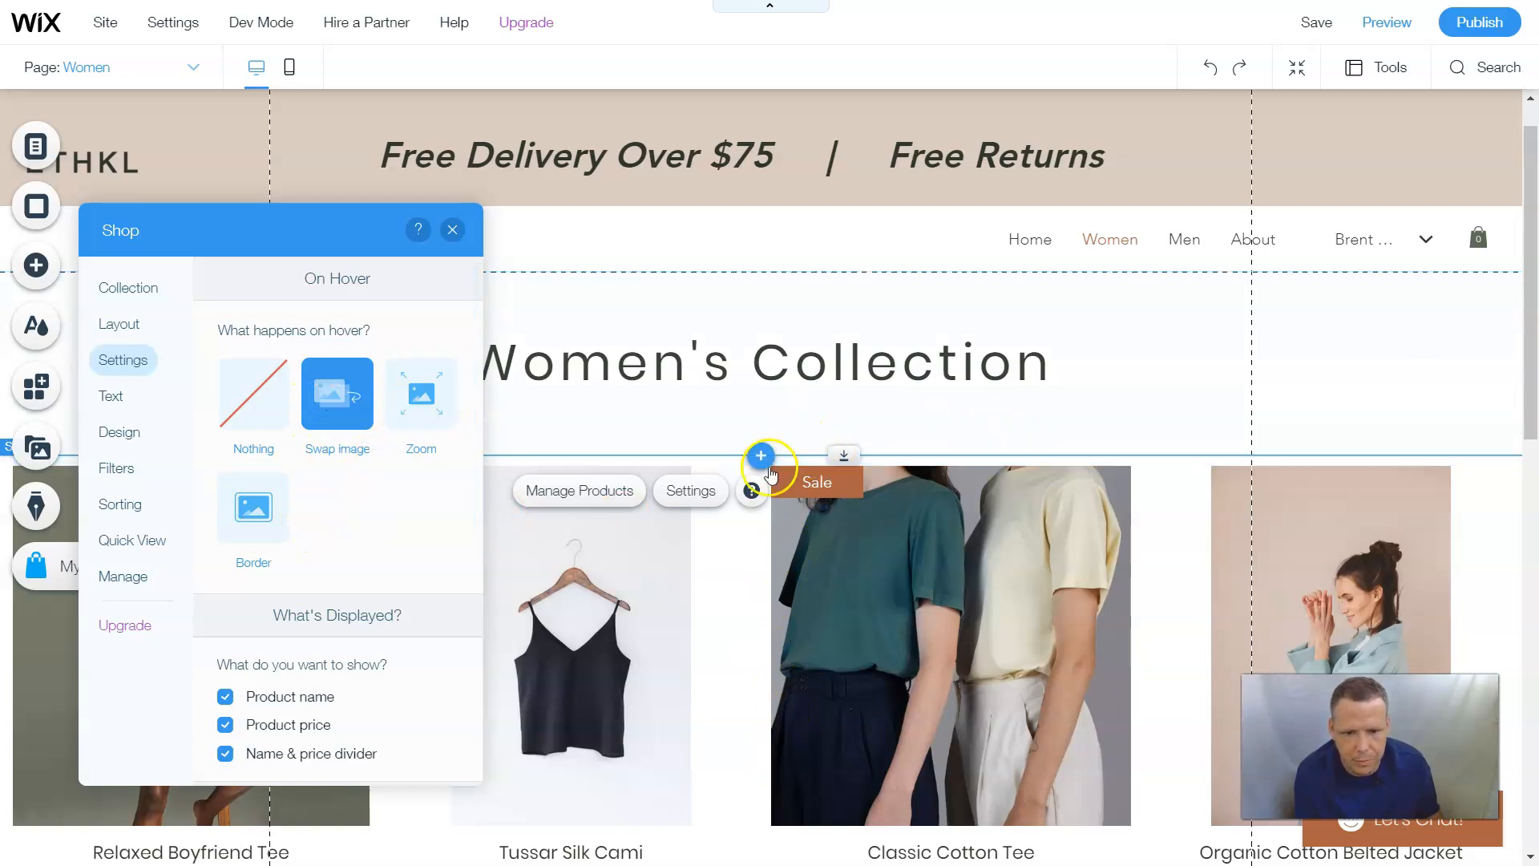
click(422, 391)
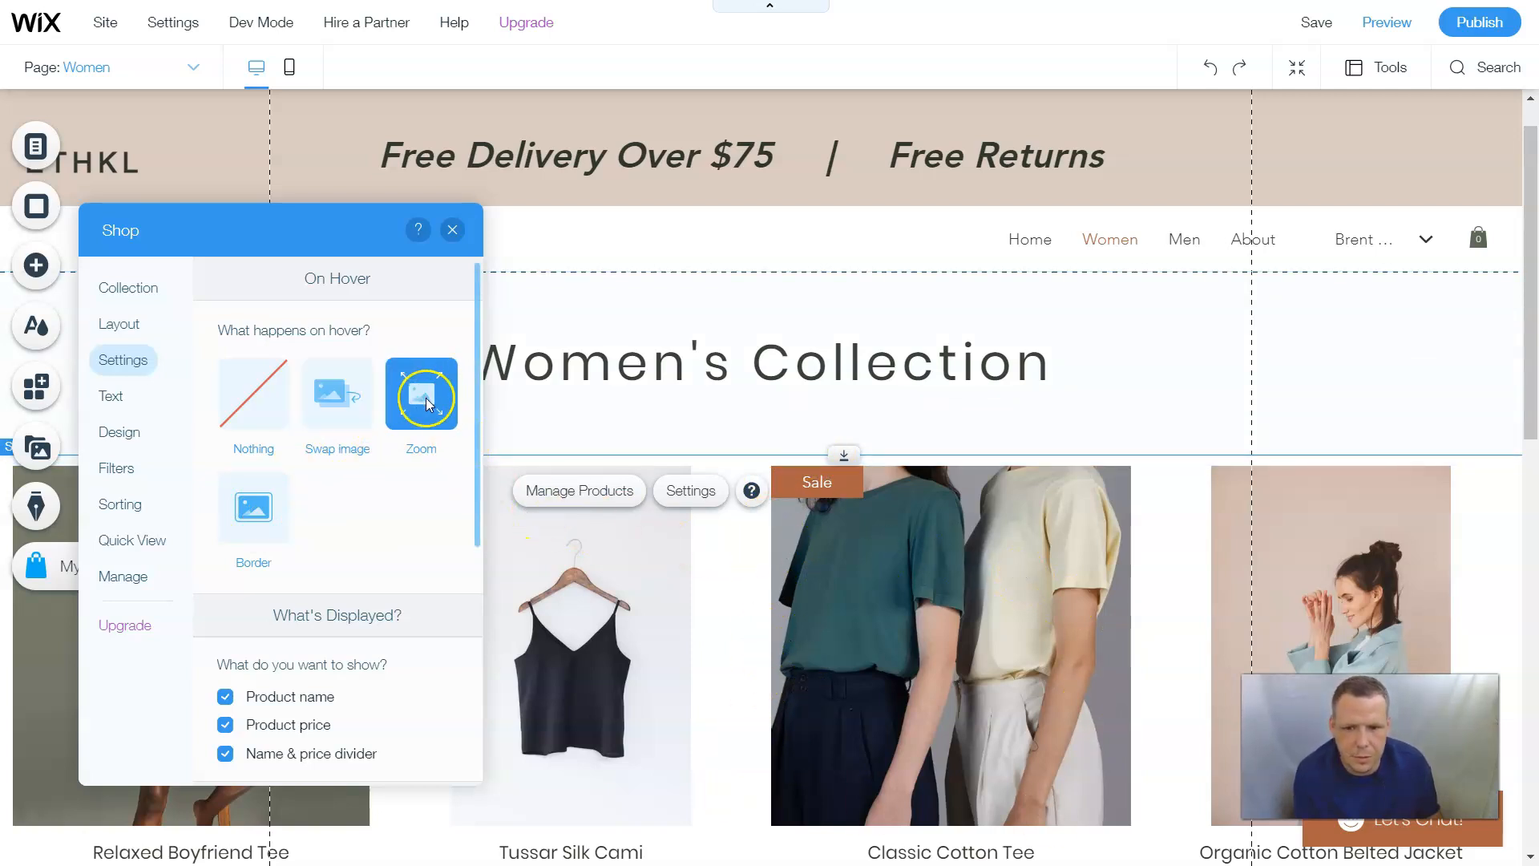
click(415, 397)
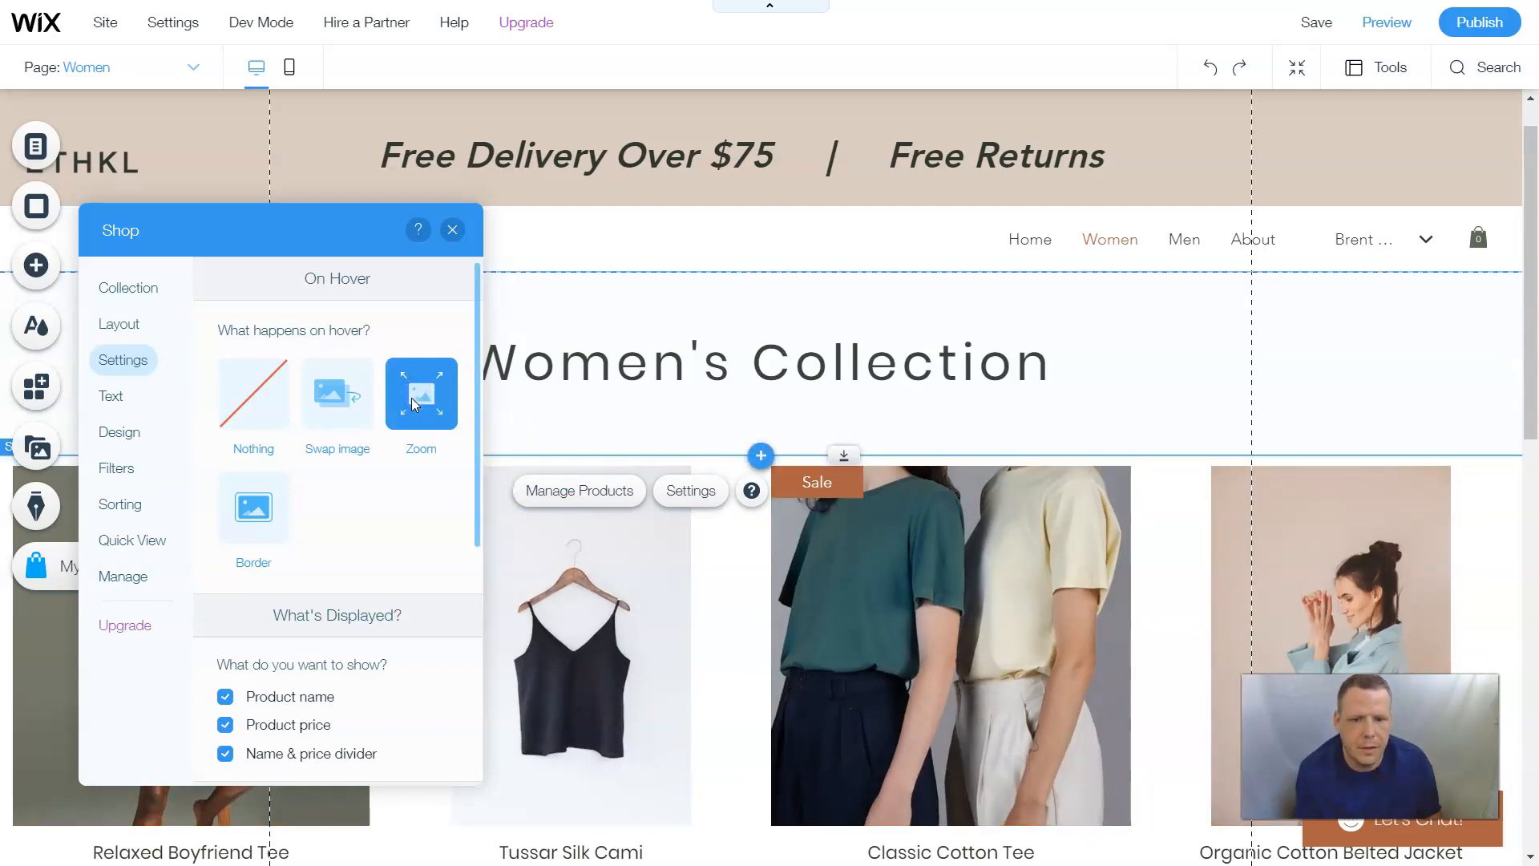
click(268, 521)
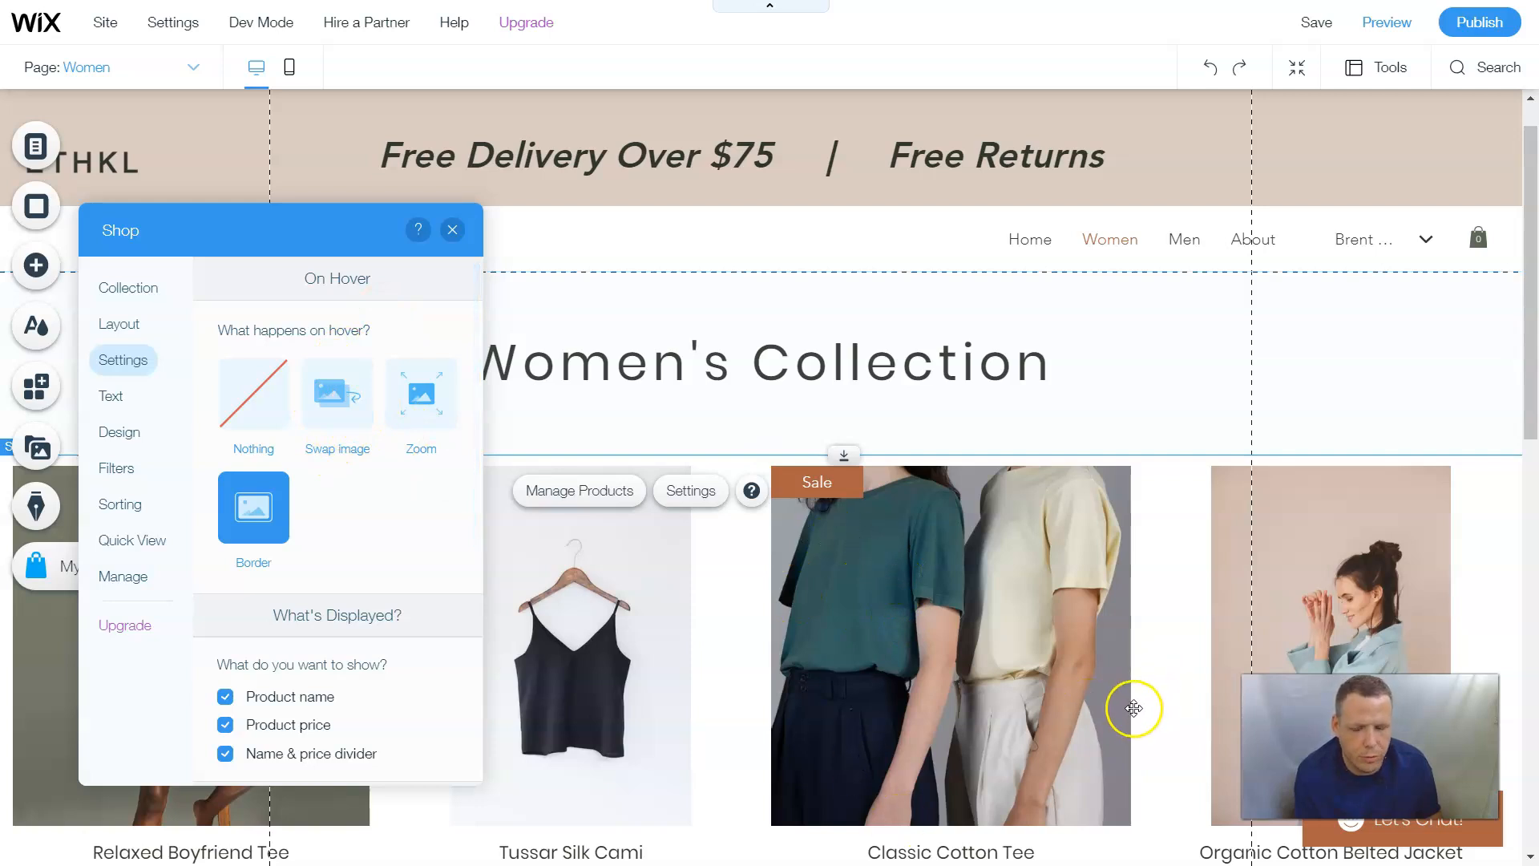
click(416, 394)
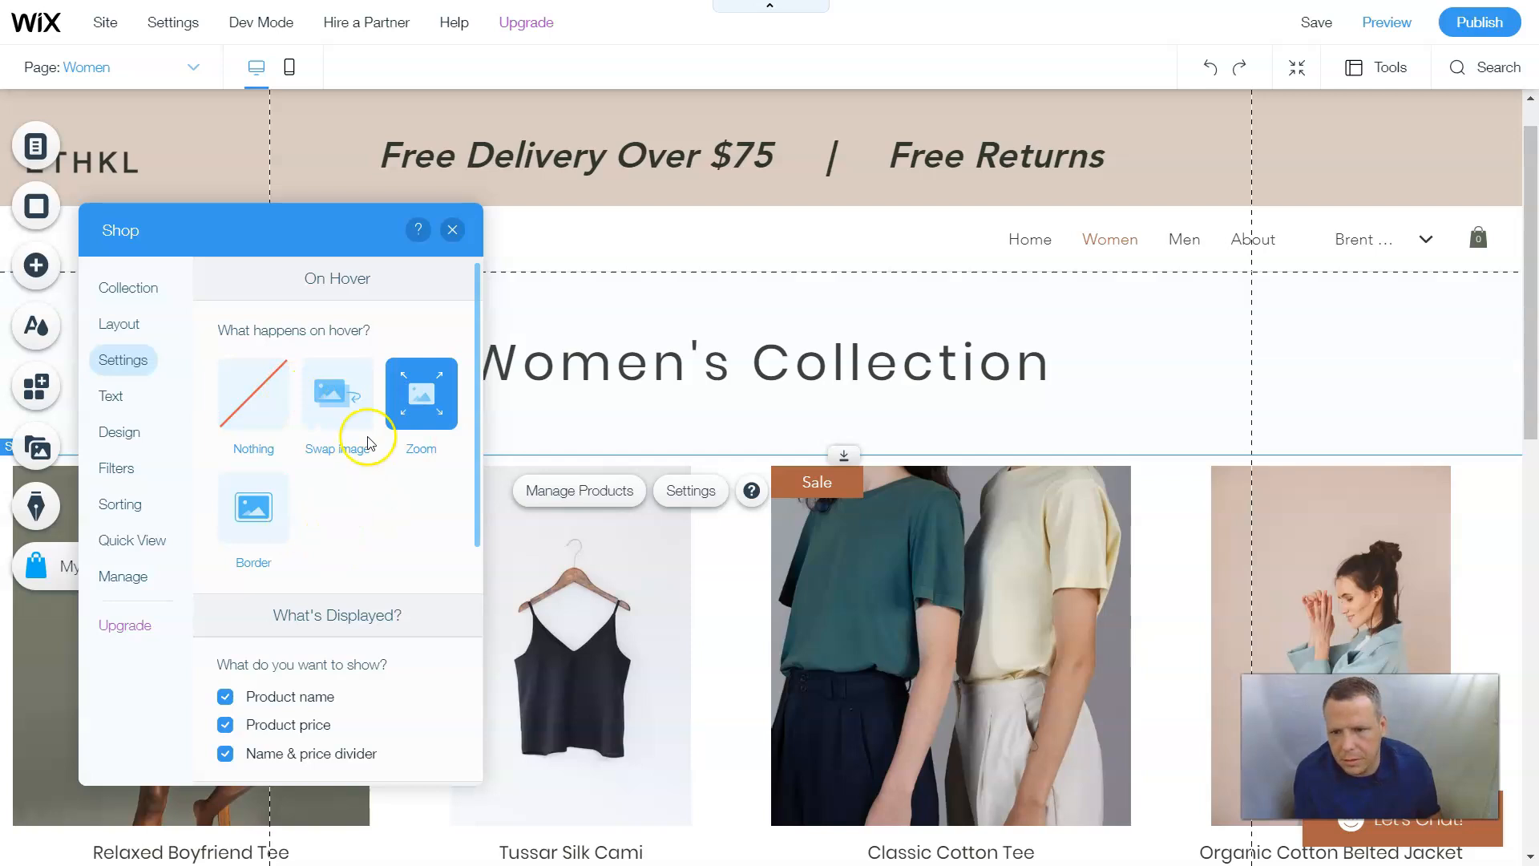
Review which product details the gallery displays and its options for viewing more products
scroll(347, 637, down, 4)
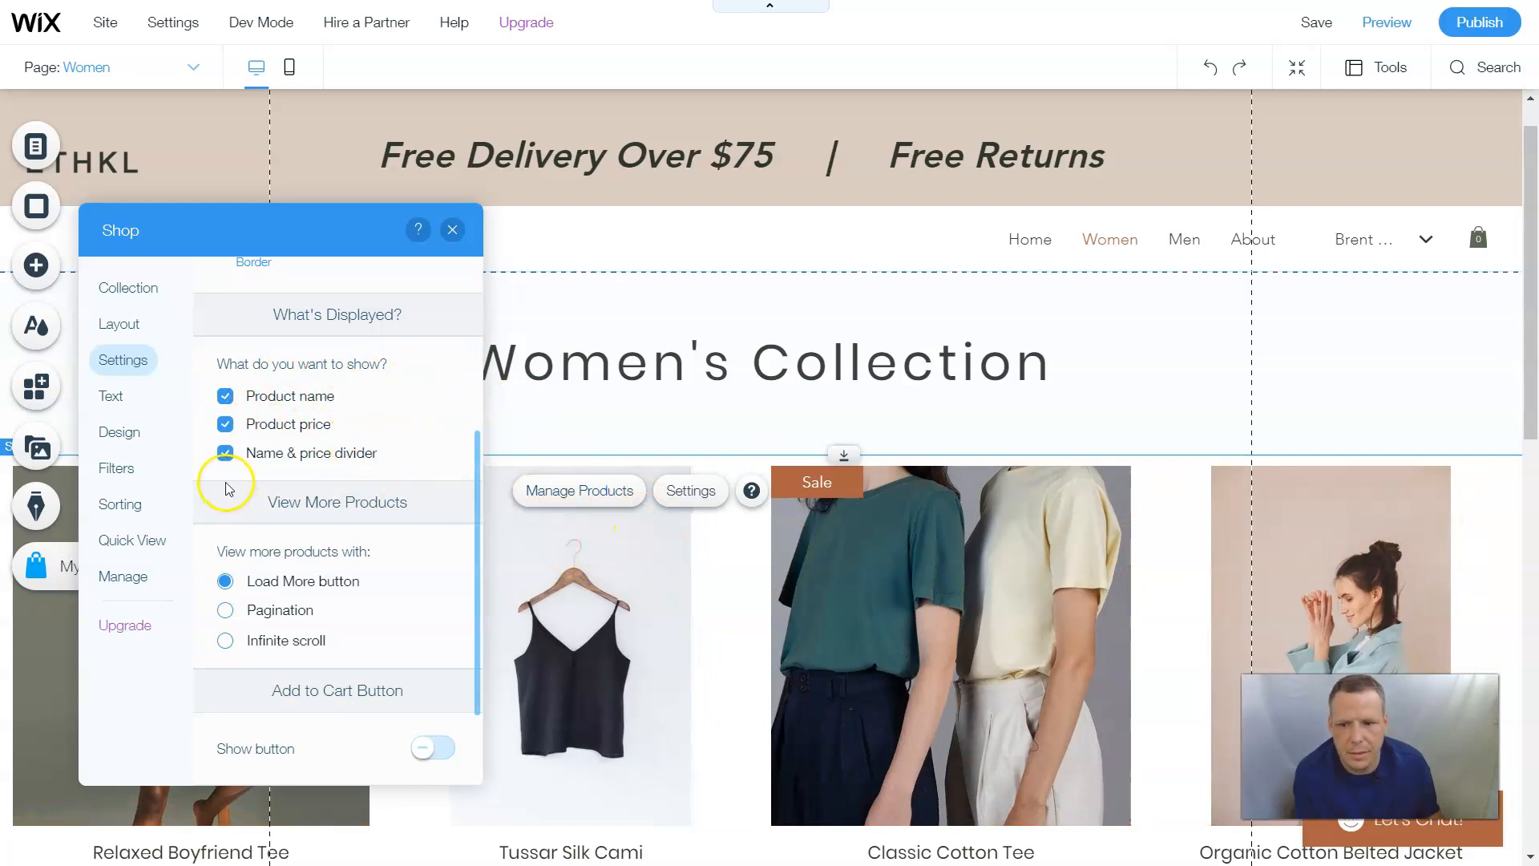
scroll(1094, 660, down, 3)
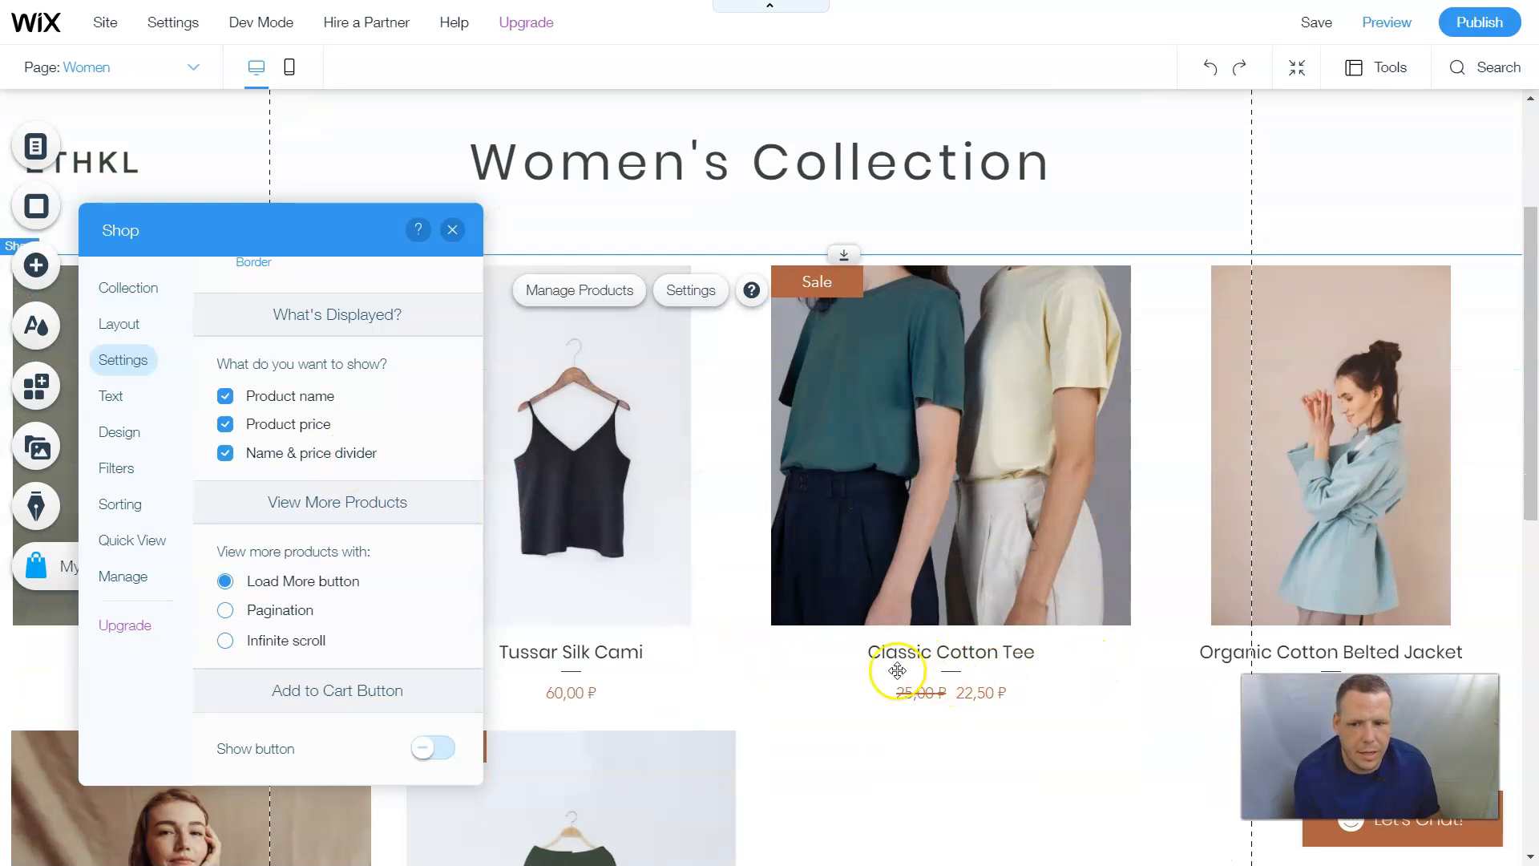
scroll(385, 377, up, 2)
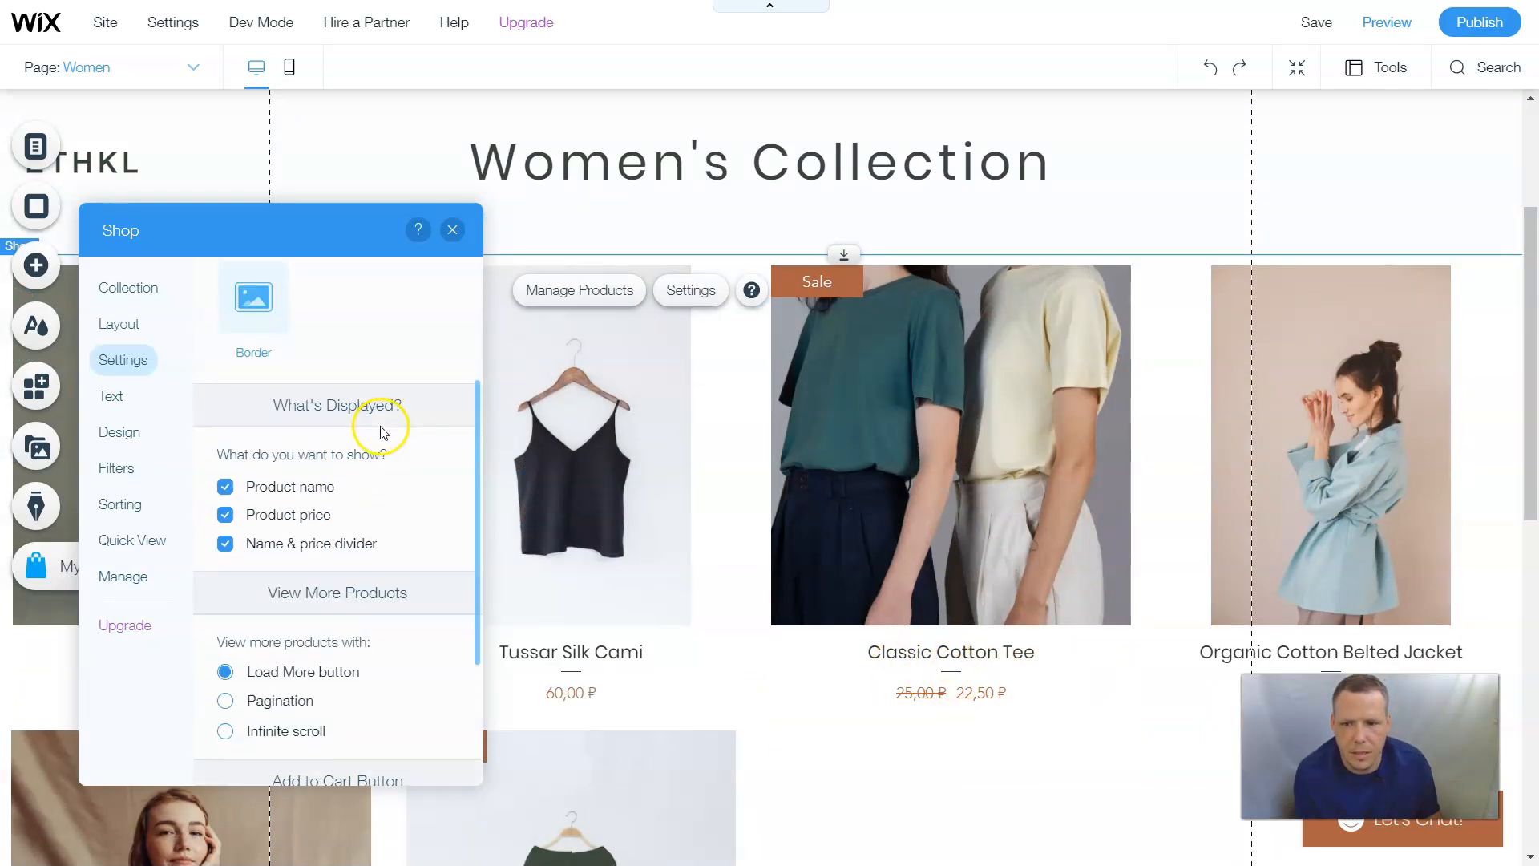
click(249, 559)
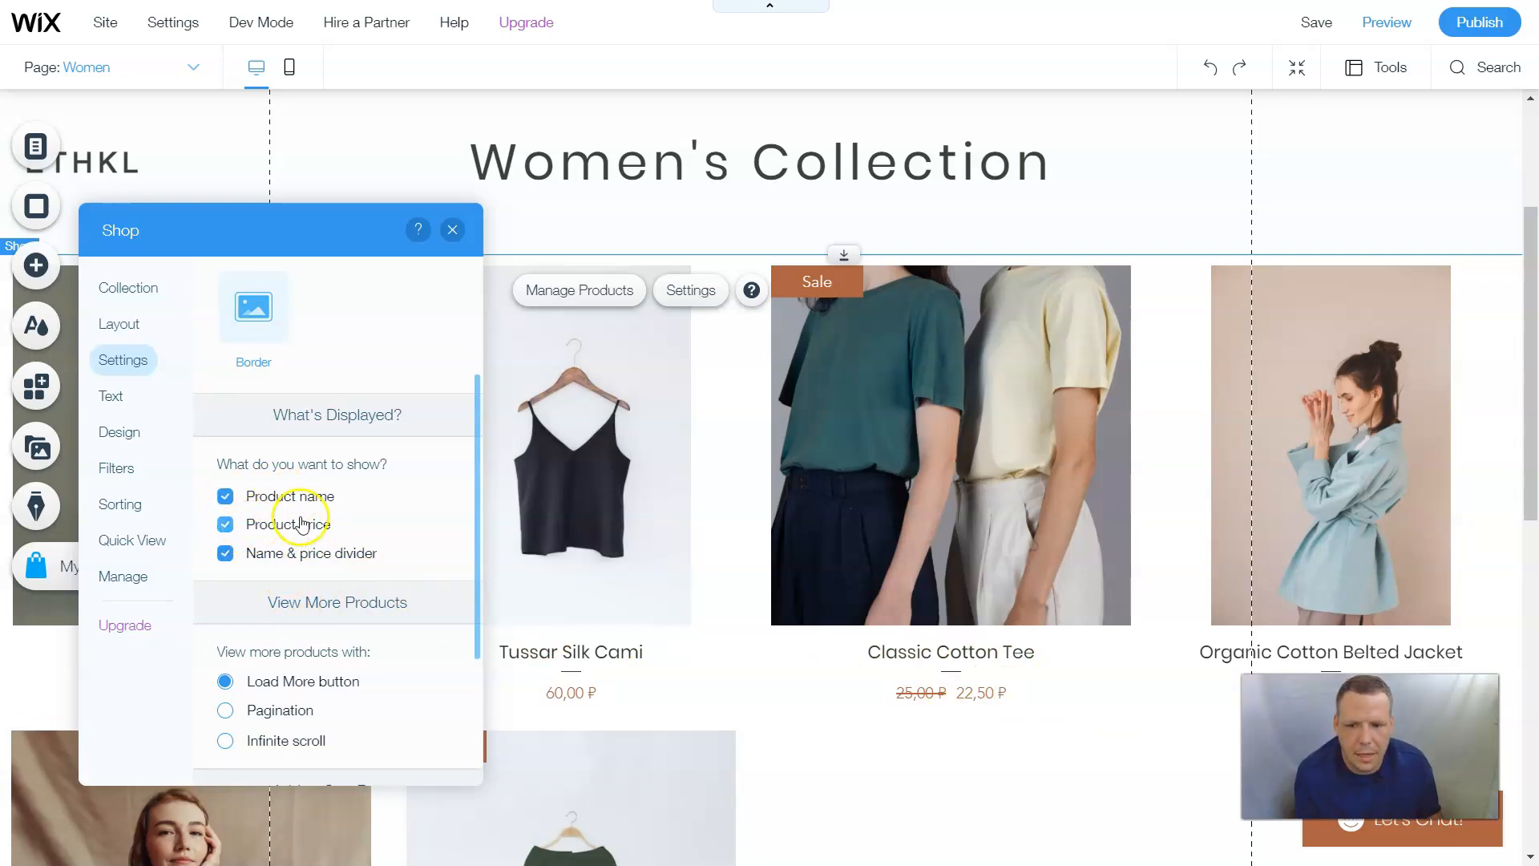
scroll(320, 553, down, 1)
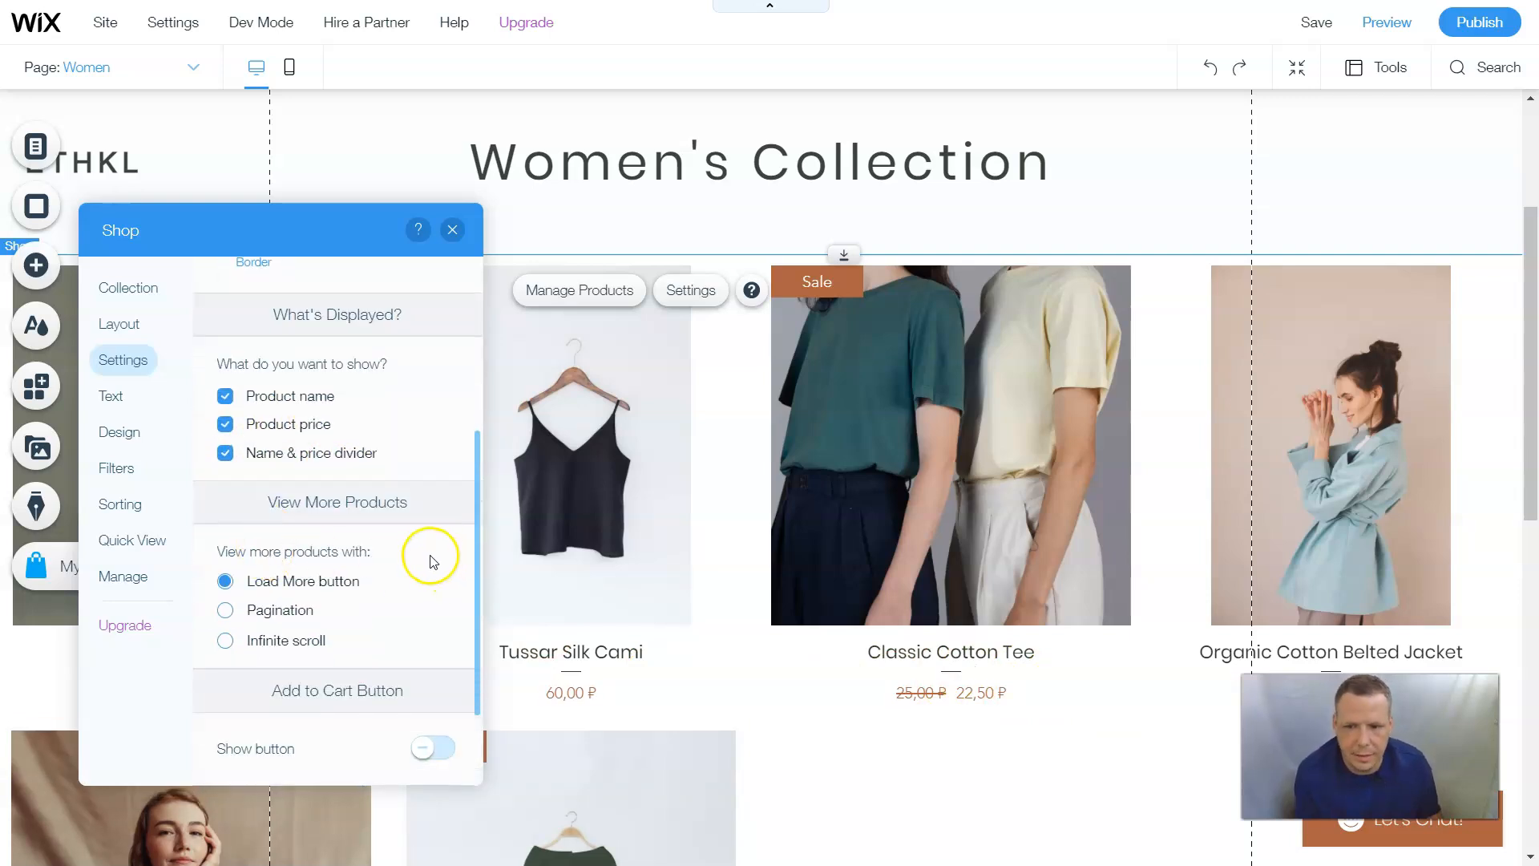
Show the Add to Cart button on the products in the Women gallery
scroll(273, 581, down, 1)
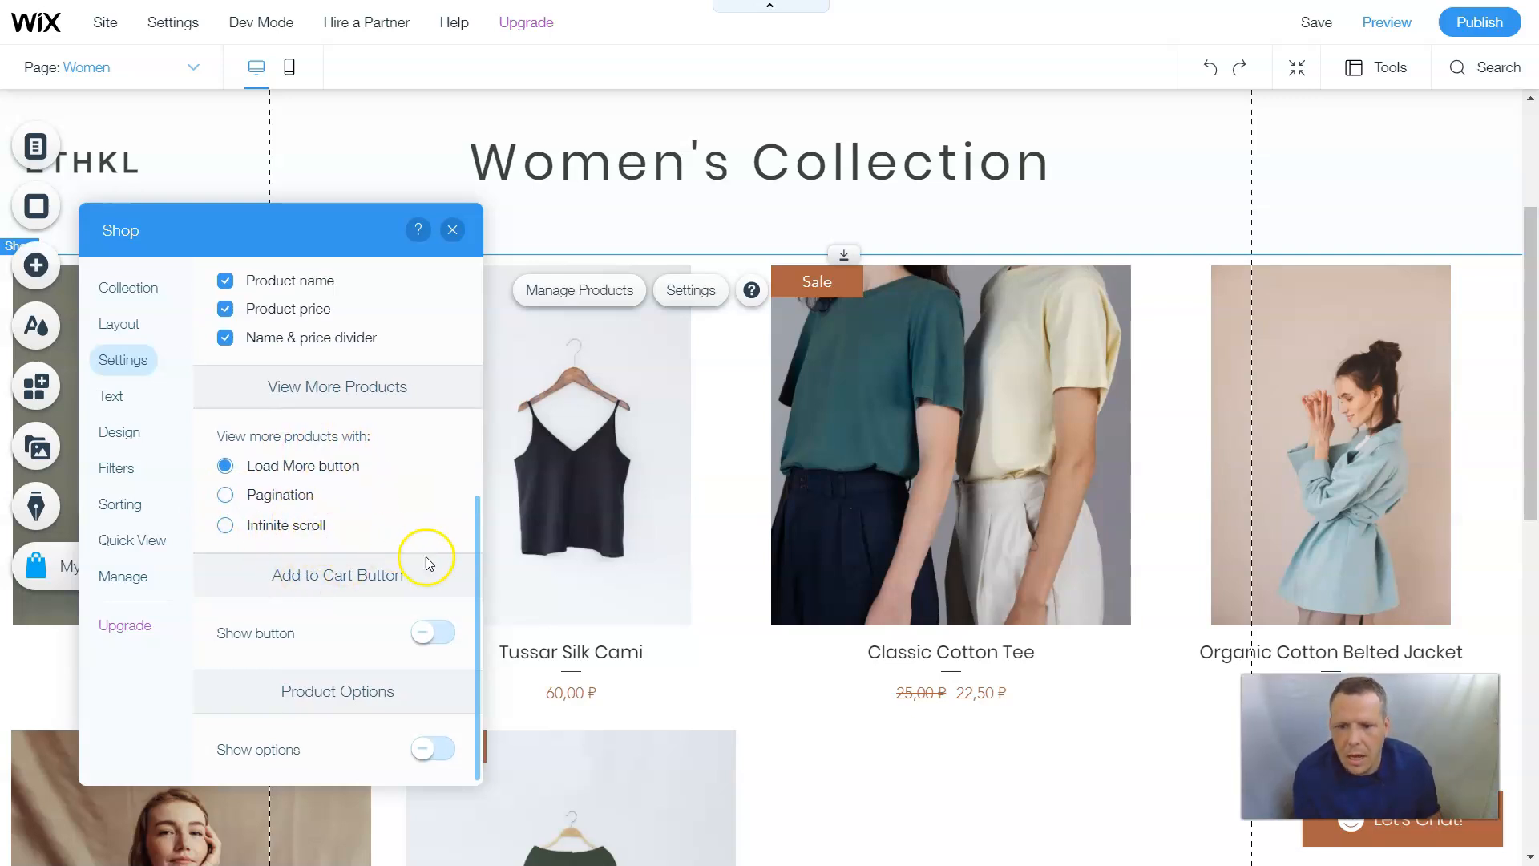
click(420, 634)
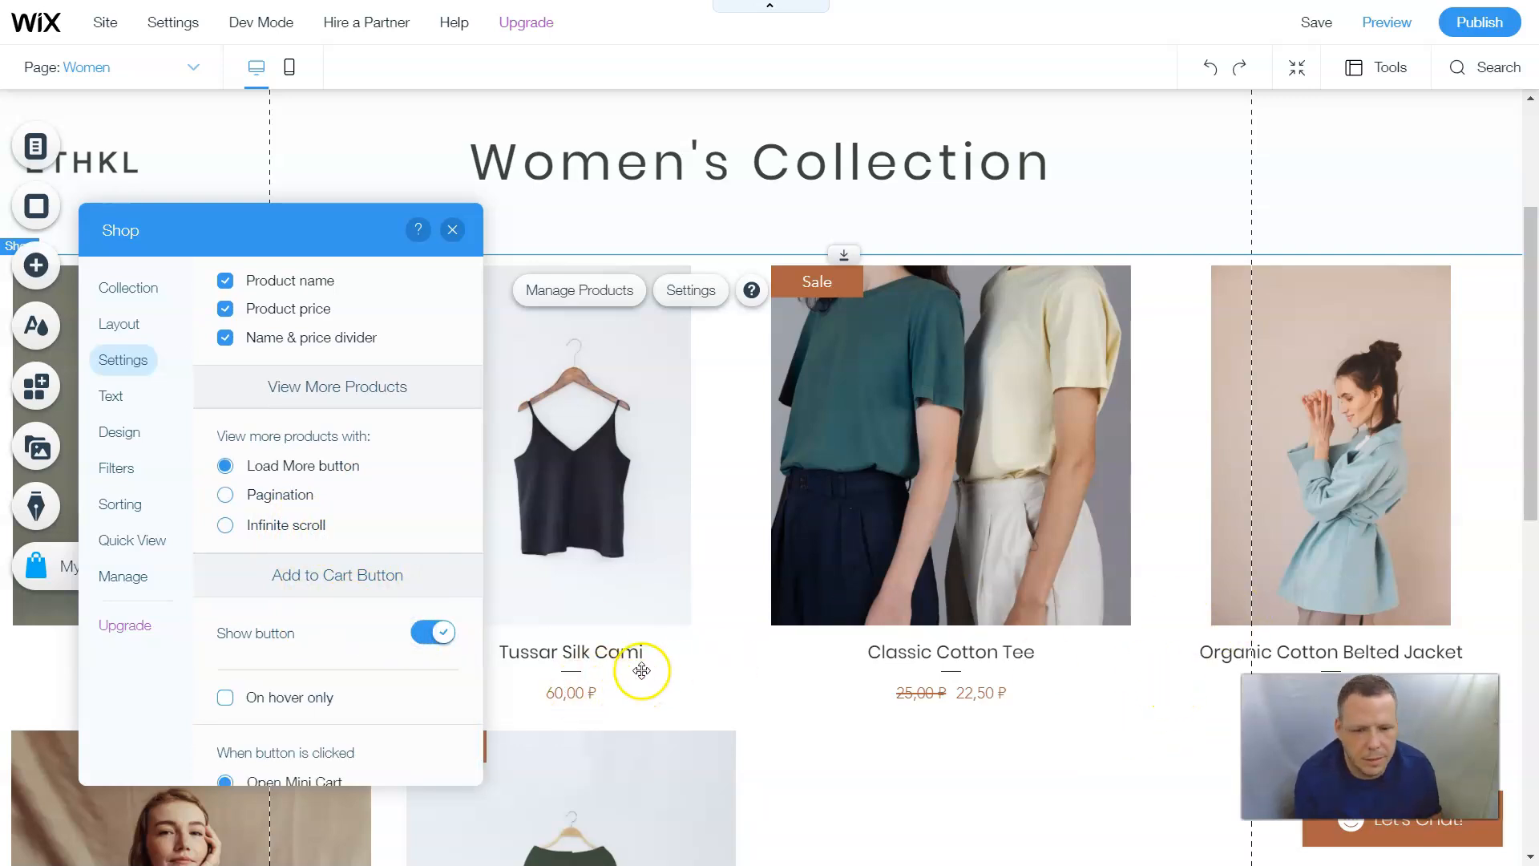
scroll(355, 644, down, 2)
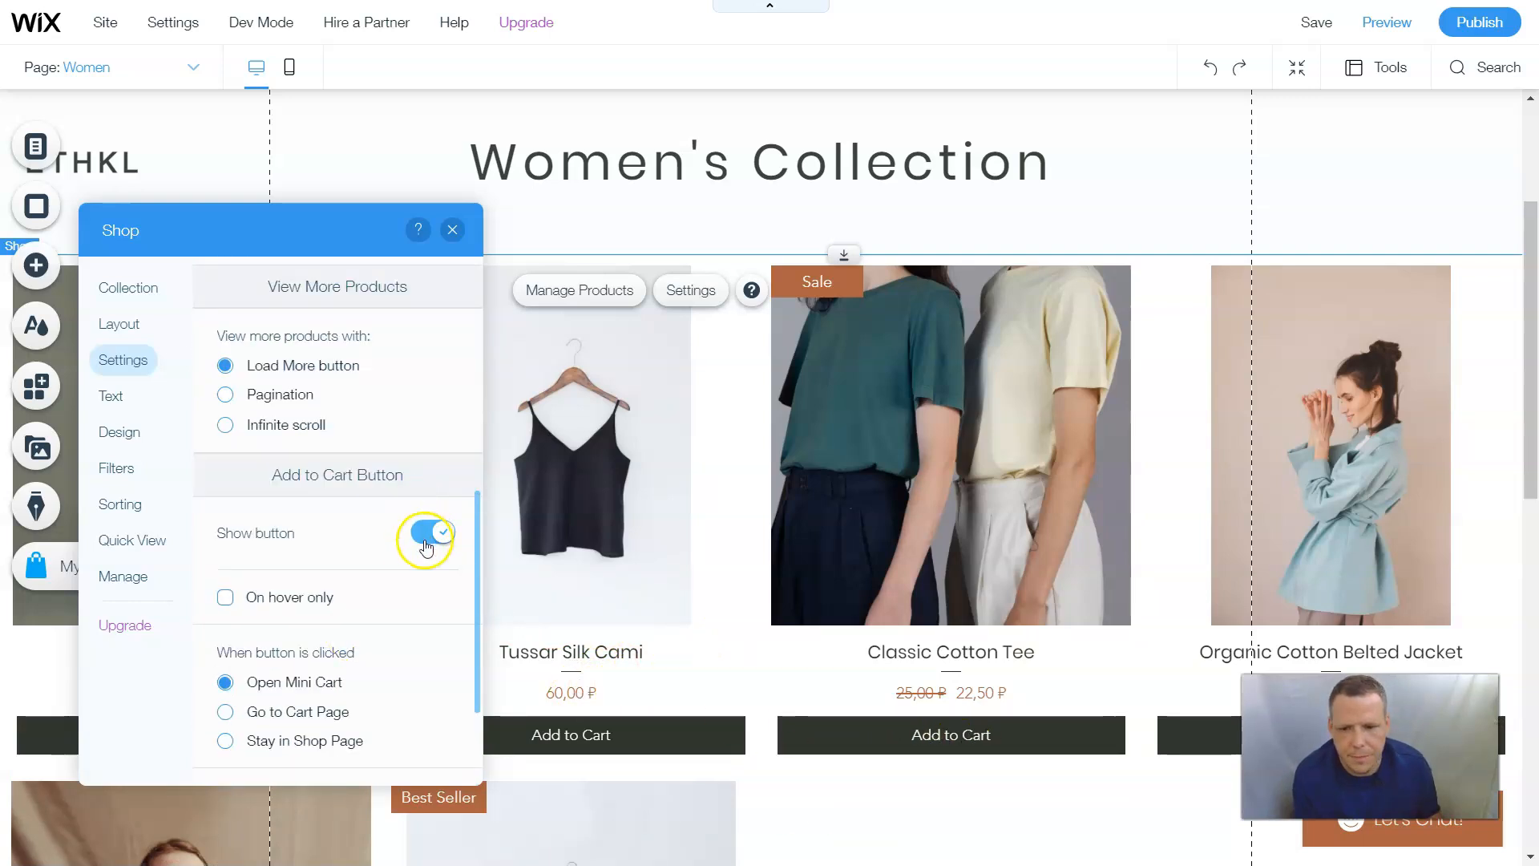
Try the Go to Cart Page action for the Add to Cart button, set it back to Open Mini Cart, and show the product options
scroll(405, 617, down, 2)
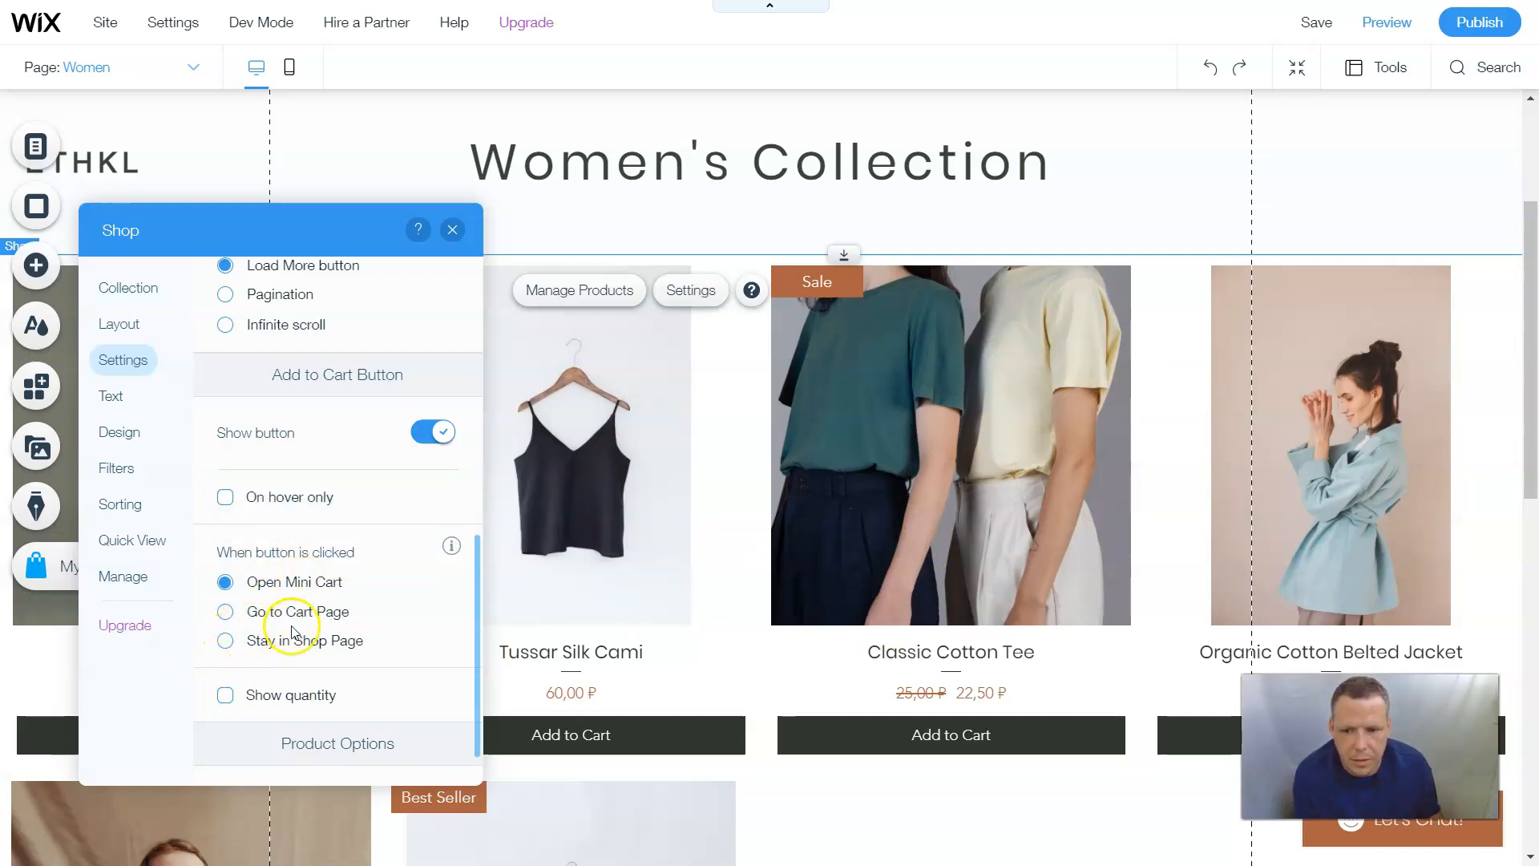
scroll(357, 651, down, 1)
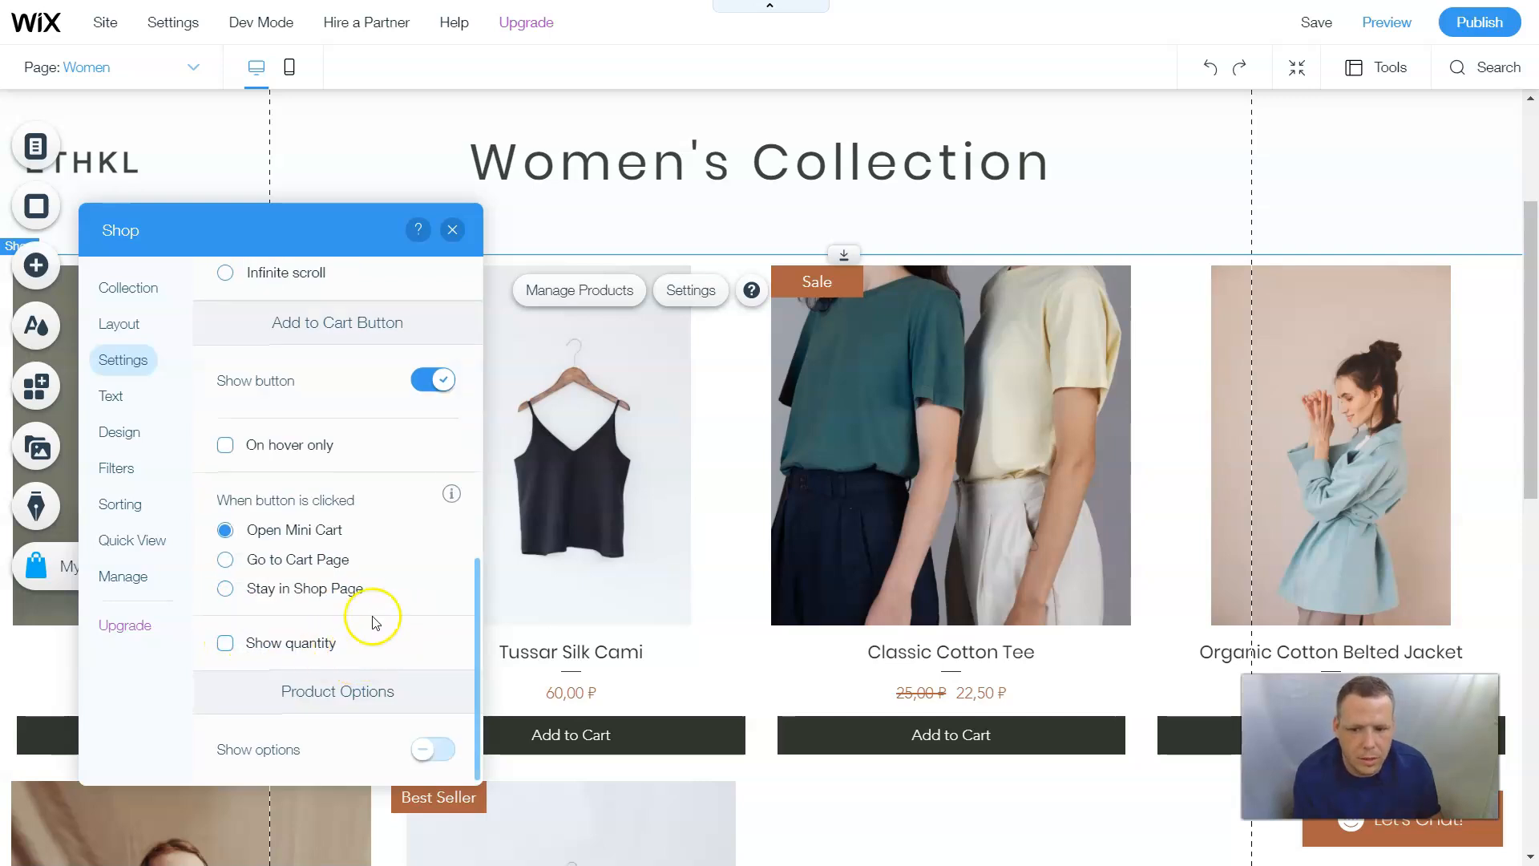
click(248, 558)
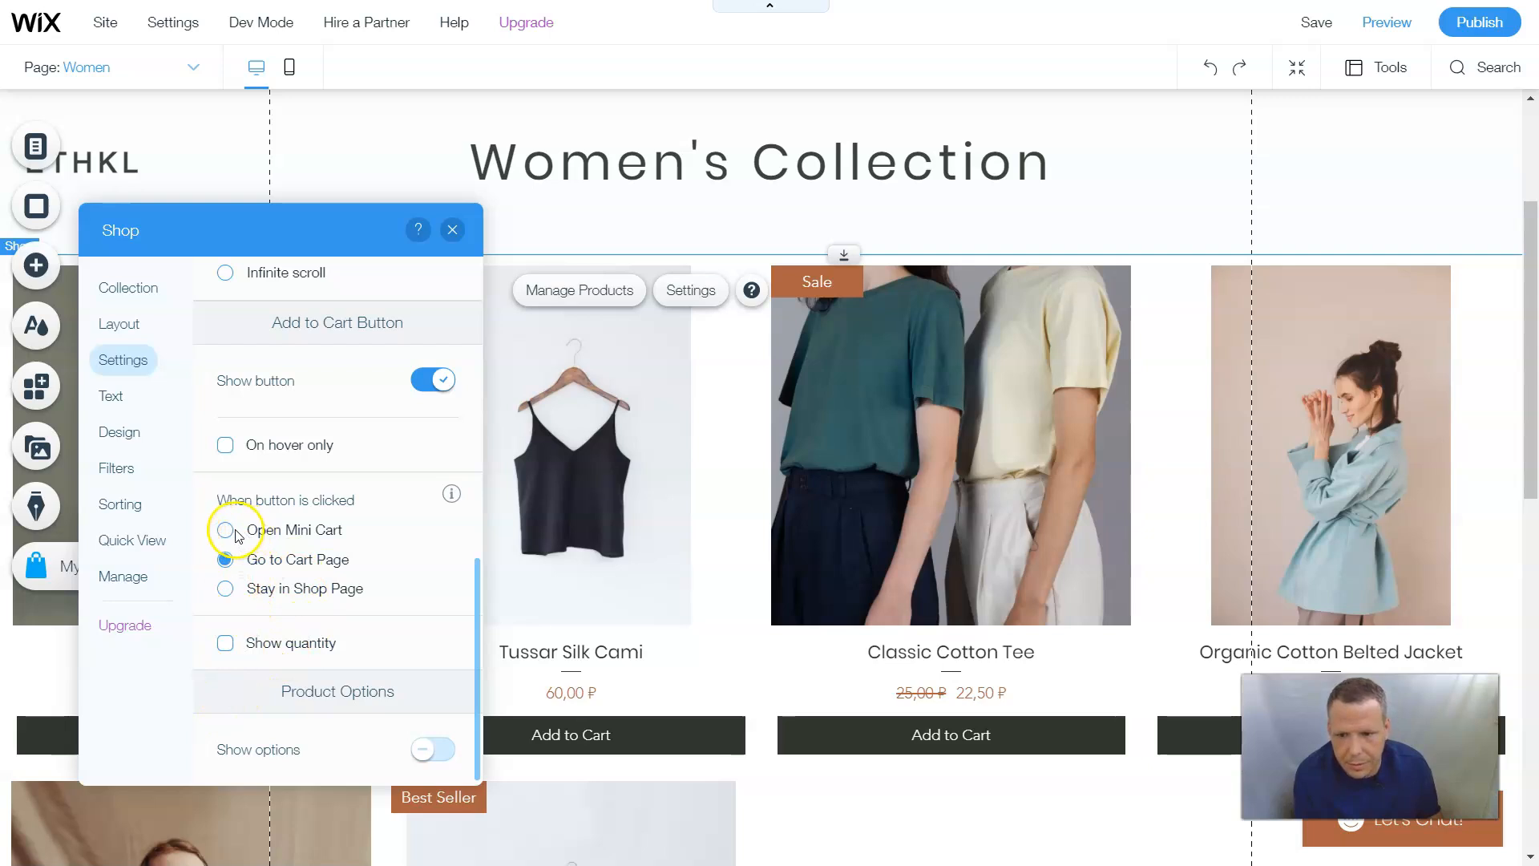
click(226, 535)
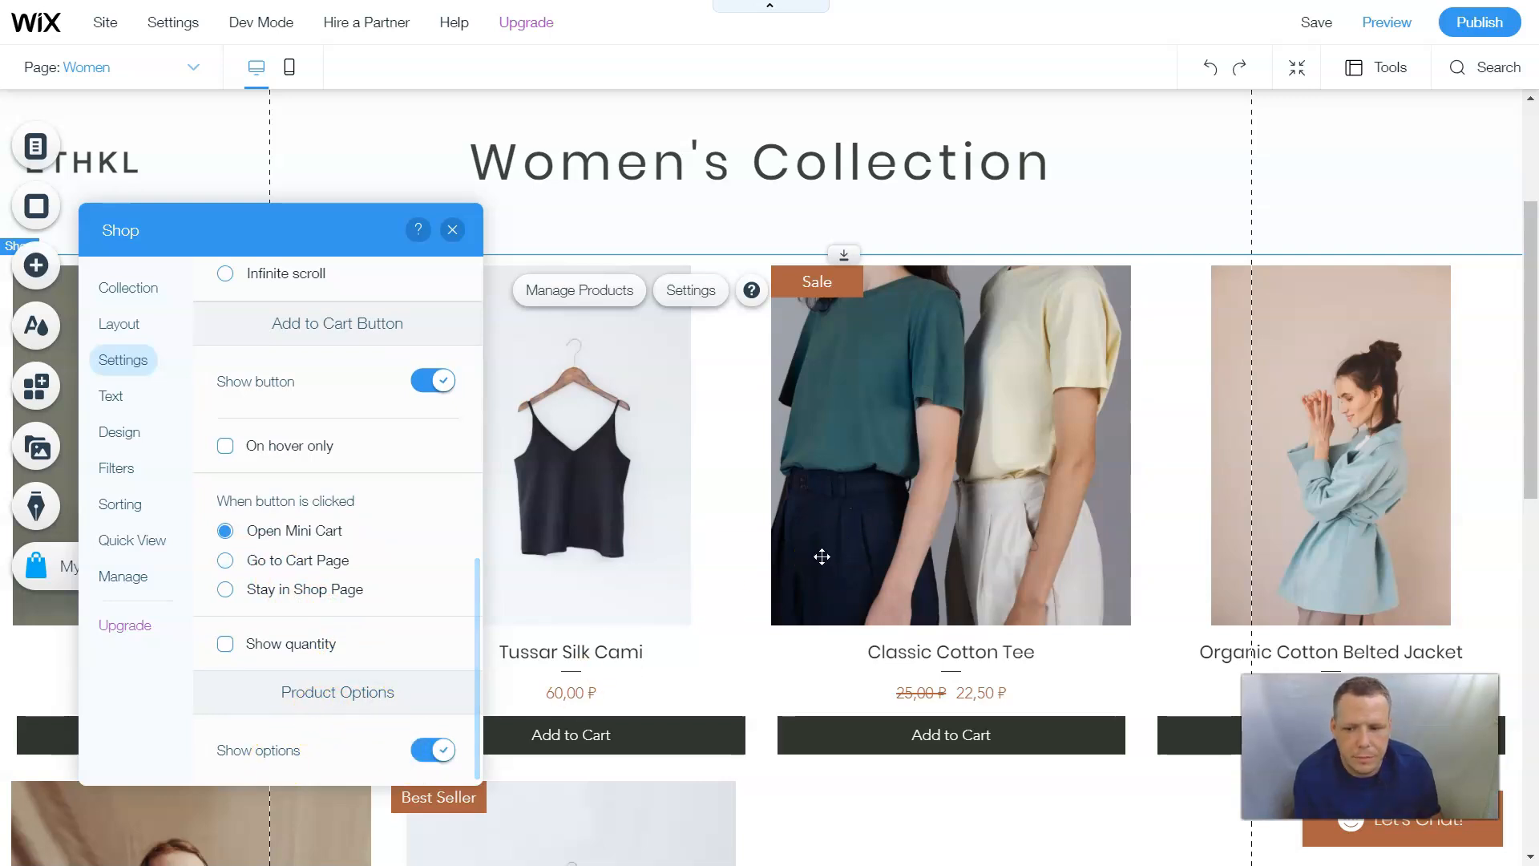
Change the Add to Cart button text to "Pick Me!" and the out of stock message to "We dont have it!"
click(112, 398)
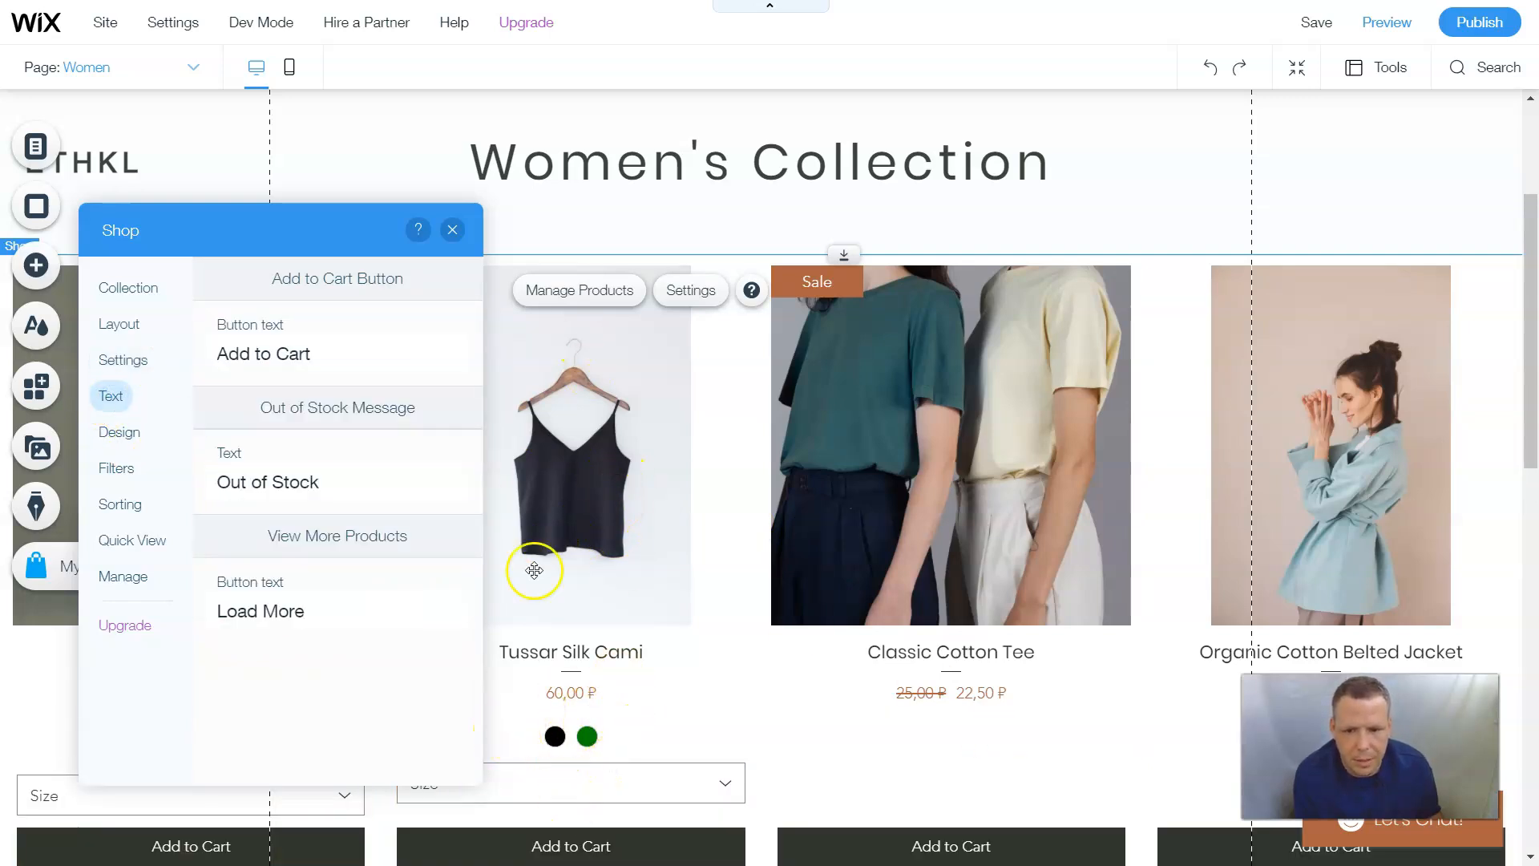
click(349, 350)
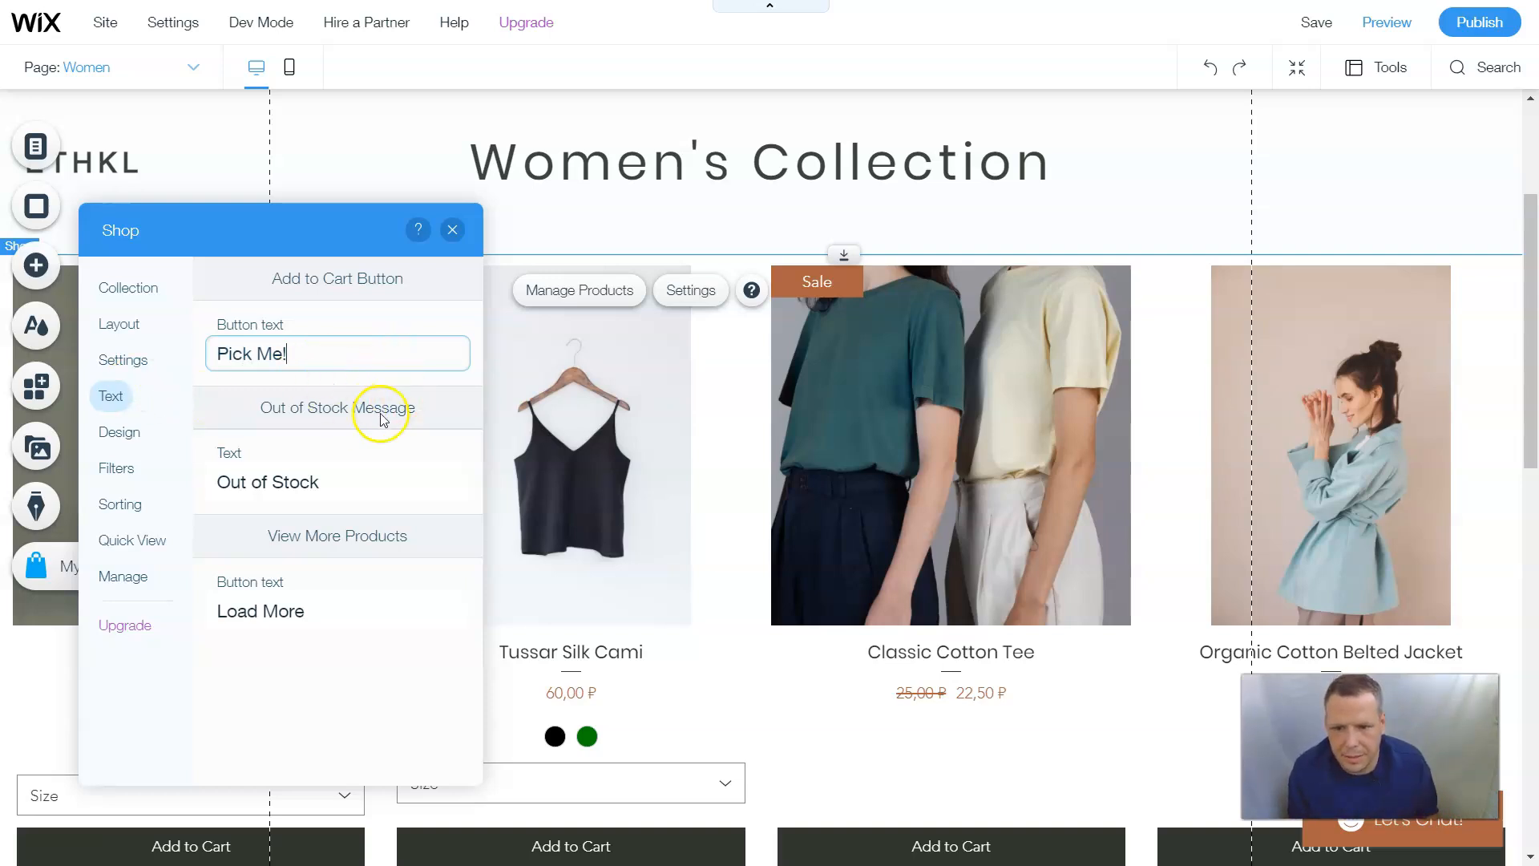
triple_click(332, 482)
key(BackSpace)
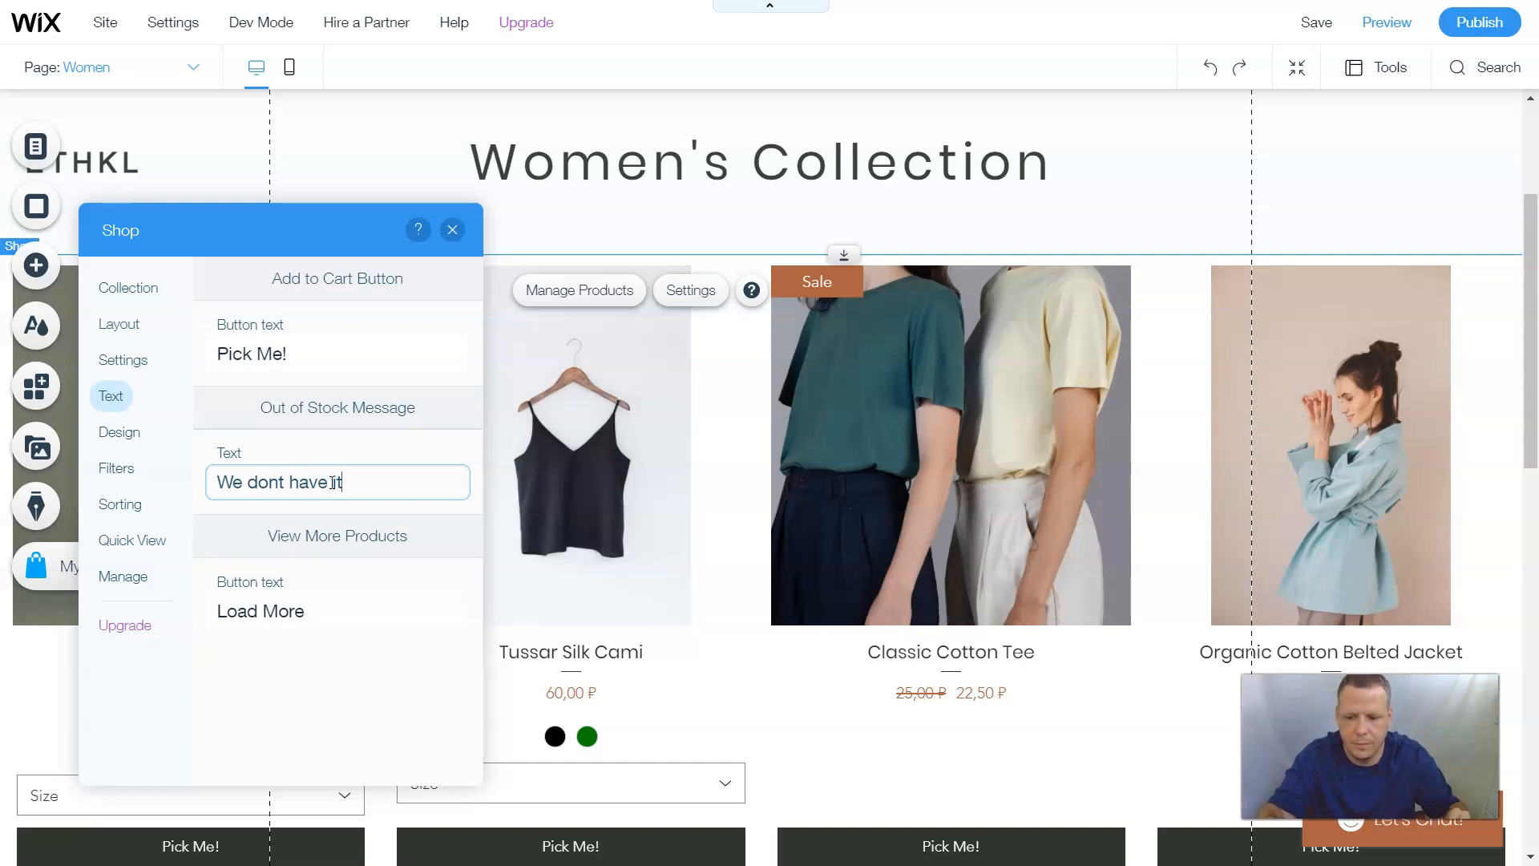
Change the View More Products button text to "Get some more!"
click(308, 602)
key(ctrl+a)
key(BackSpace)
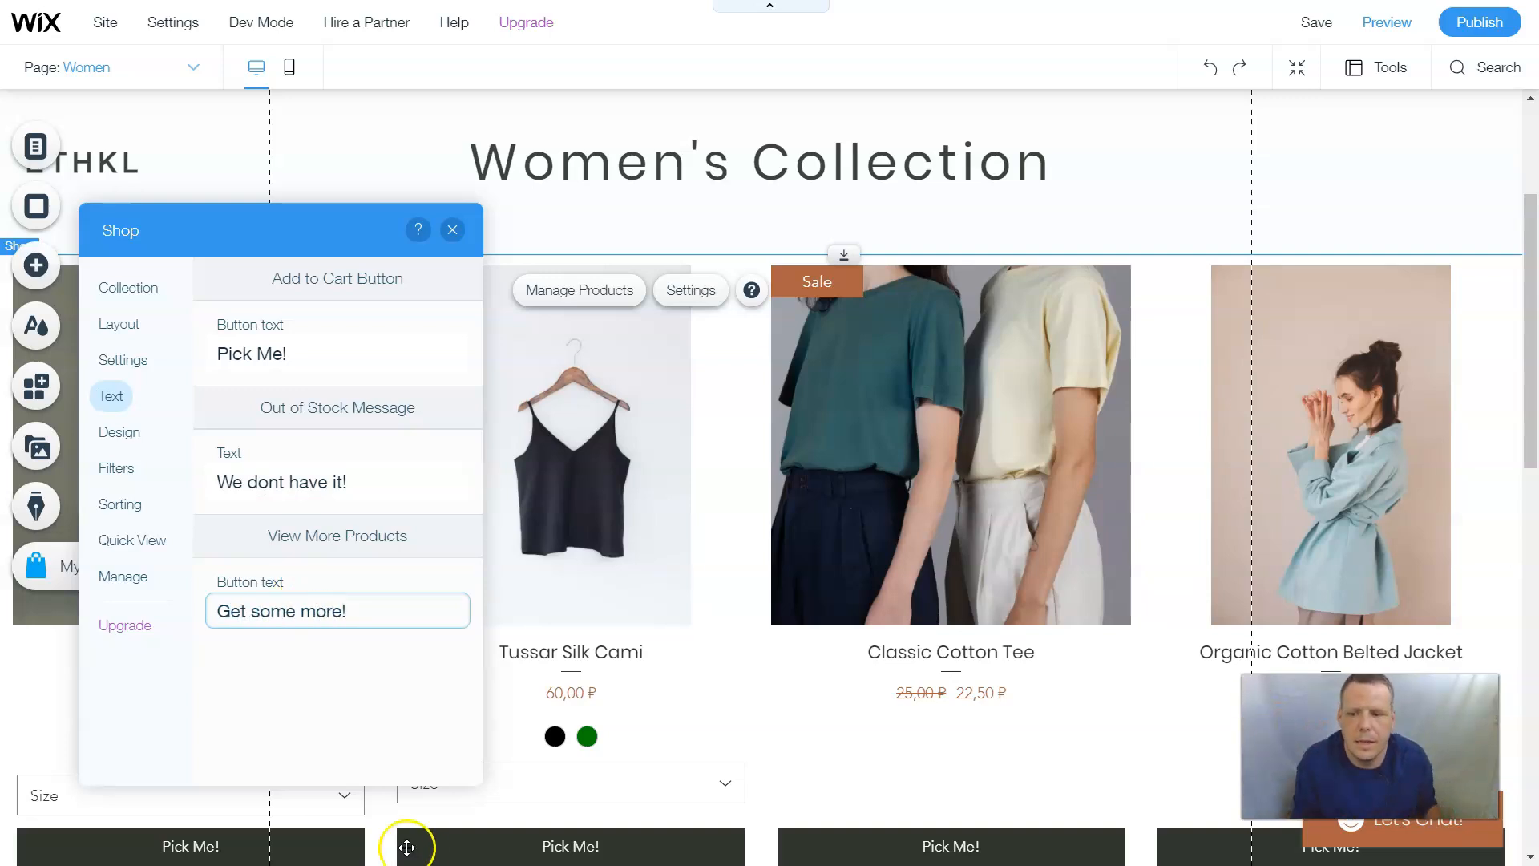
Set the gallery's general background color to the green theme color #819177
click(109, 433)
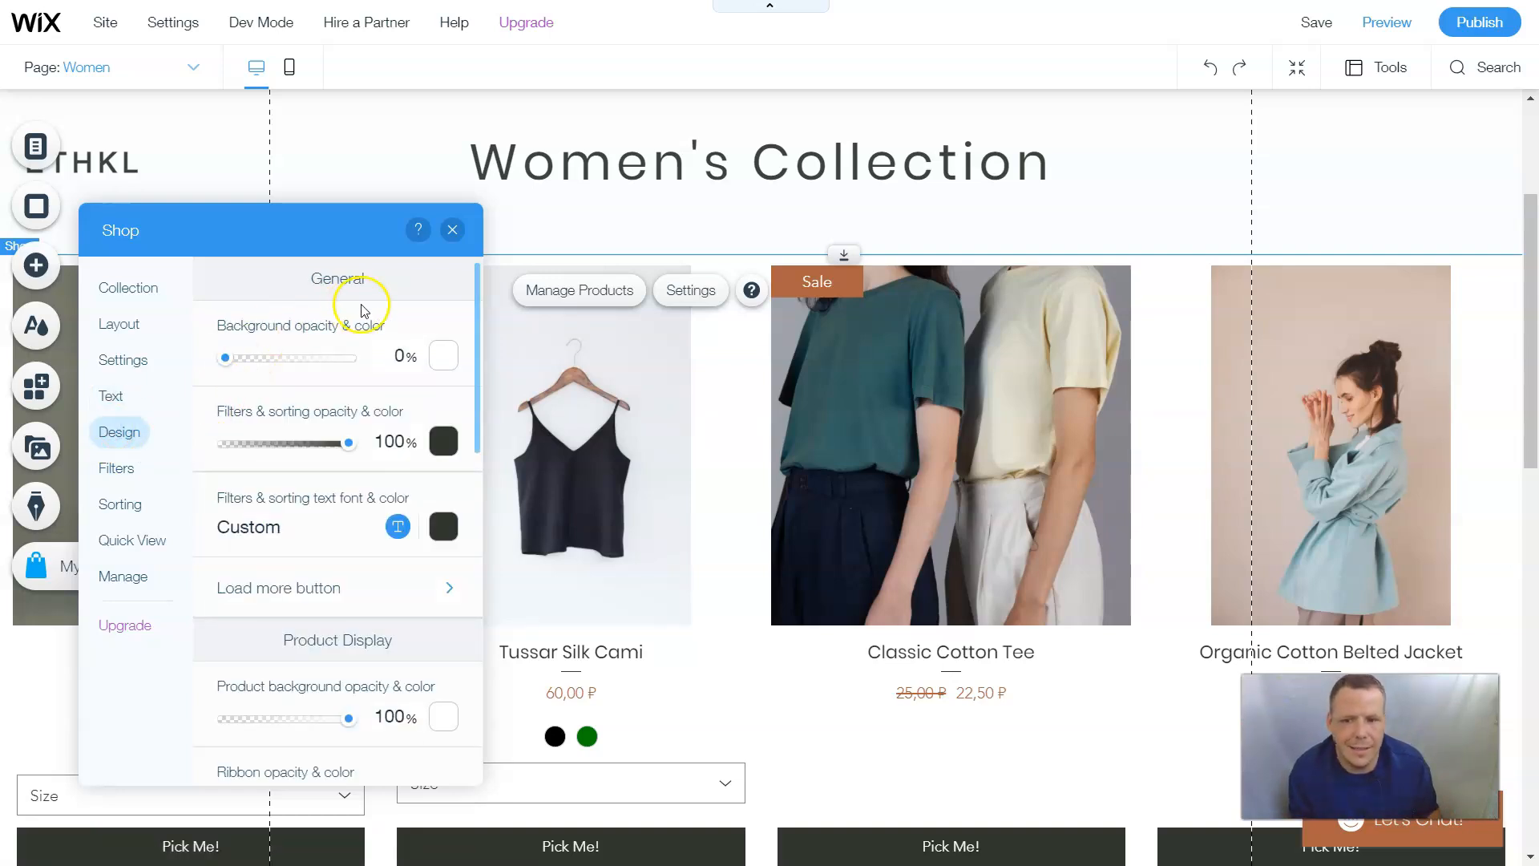
click(458, 369)
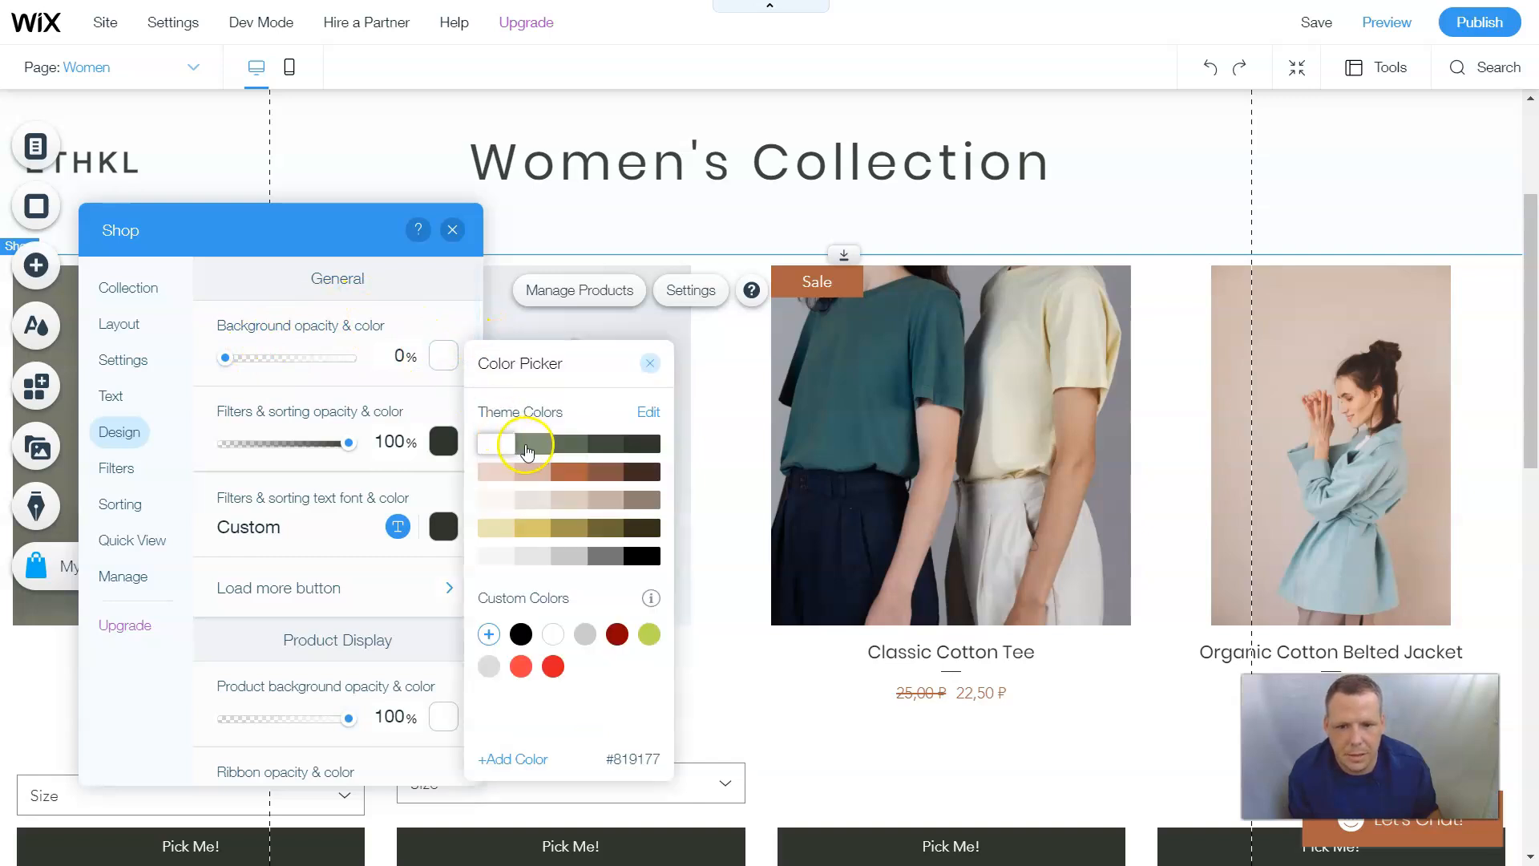
click(527, 445)
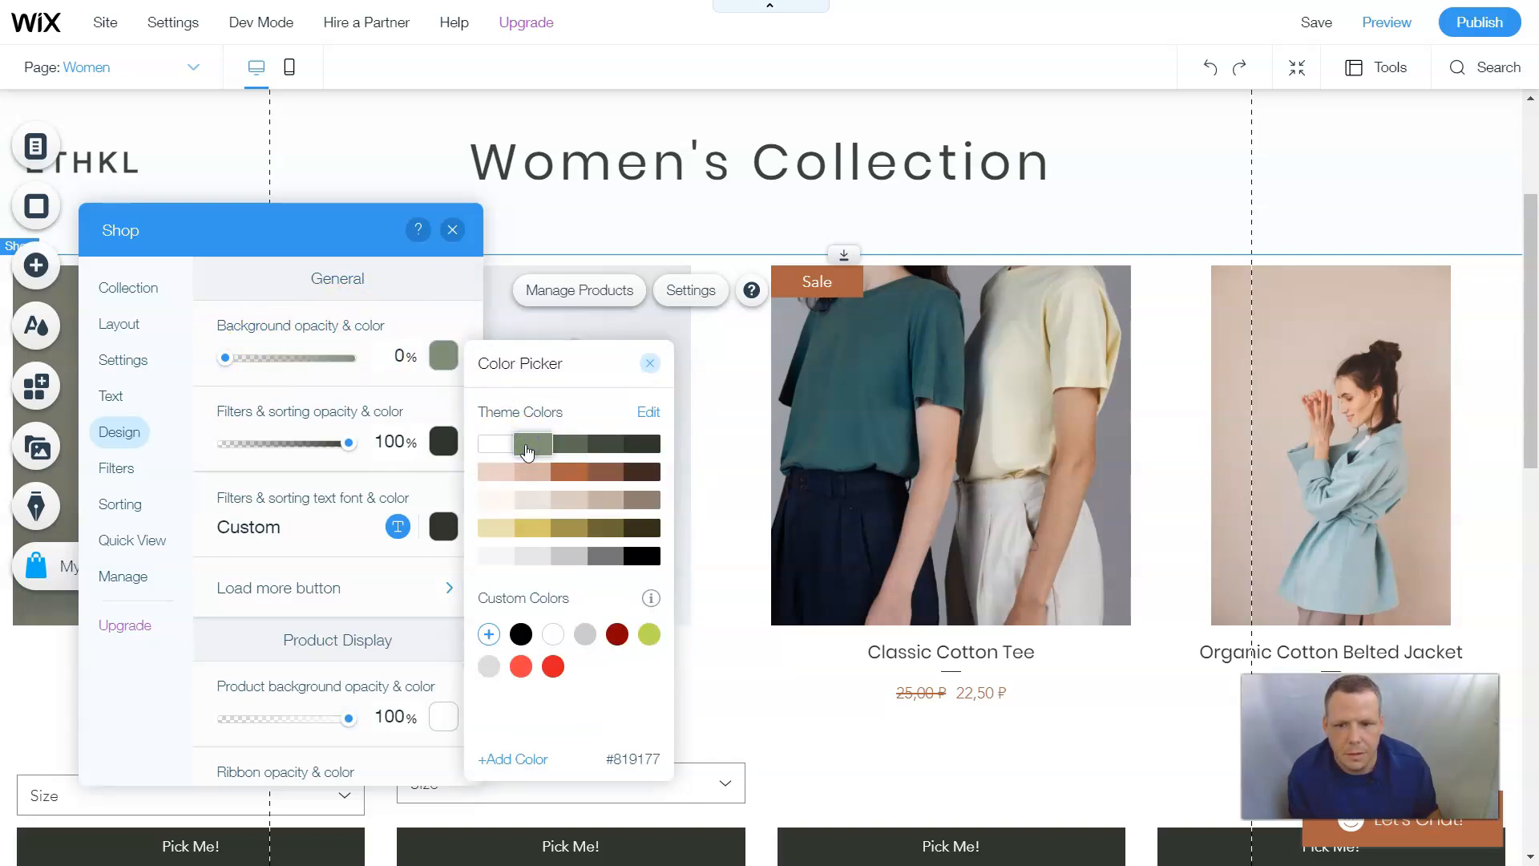
click(651, 367)
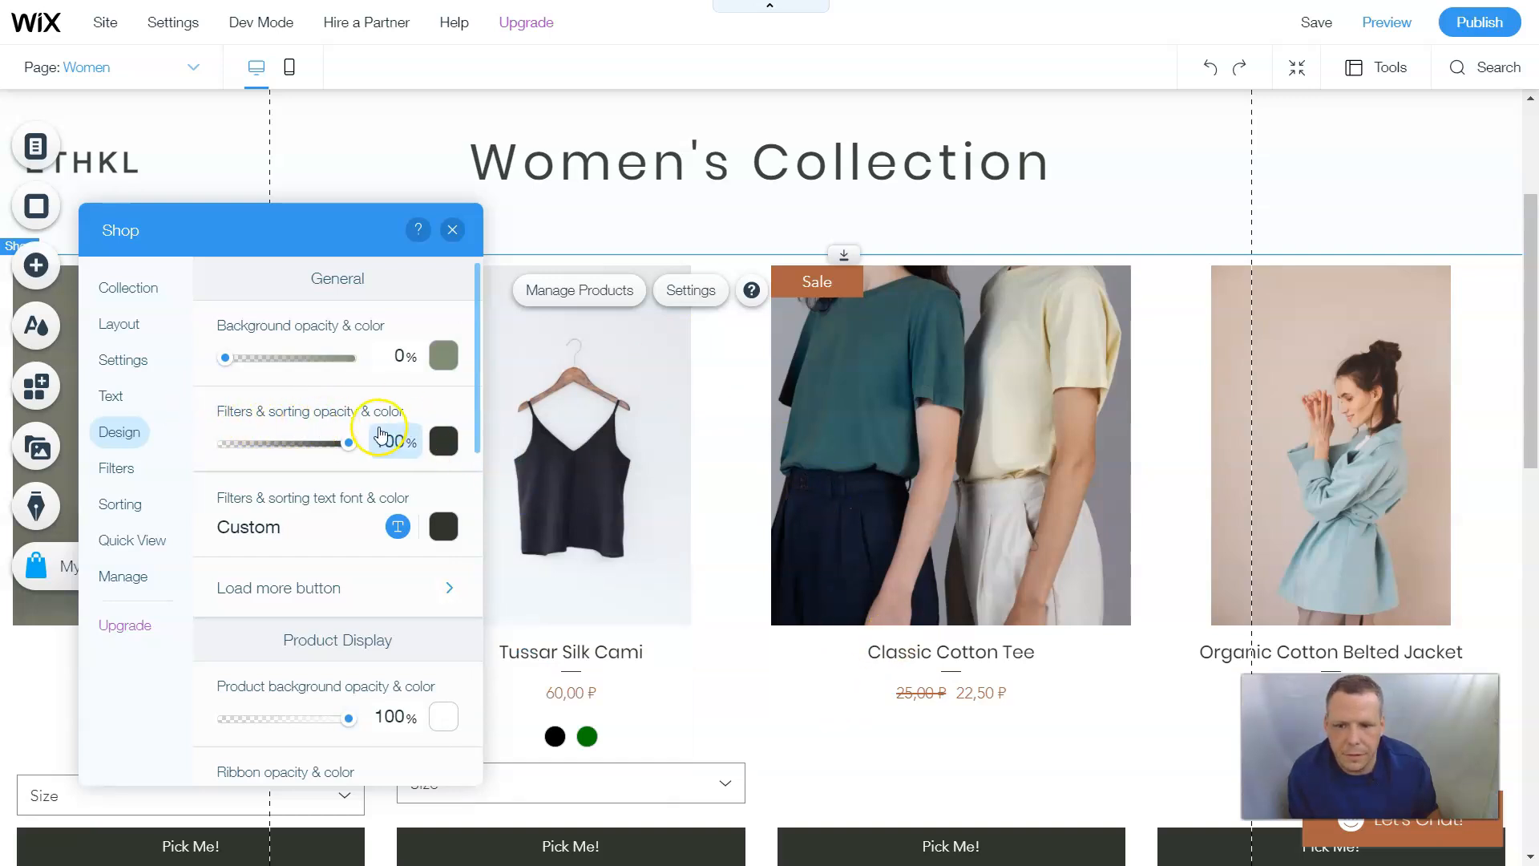
Set the filters and sorting color to the darkest green theme color, #30362C
click(444, 441)
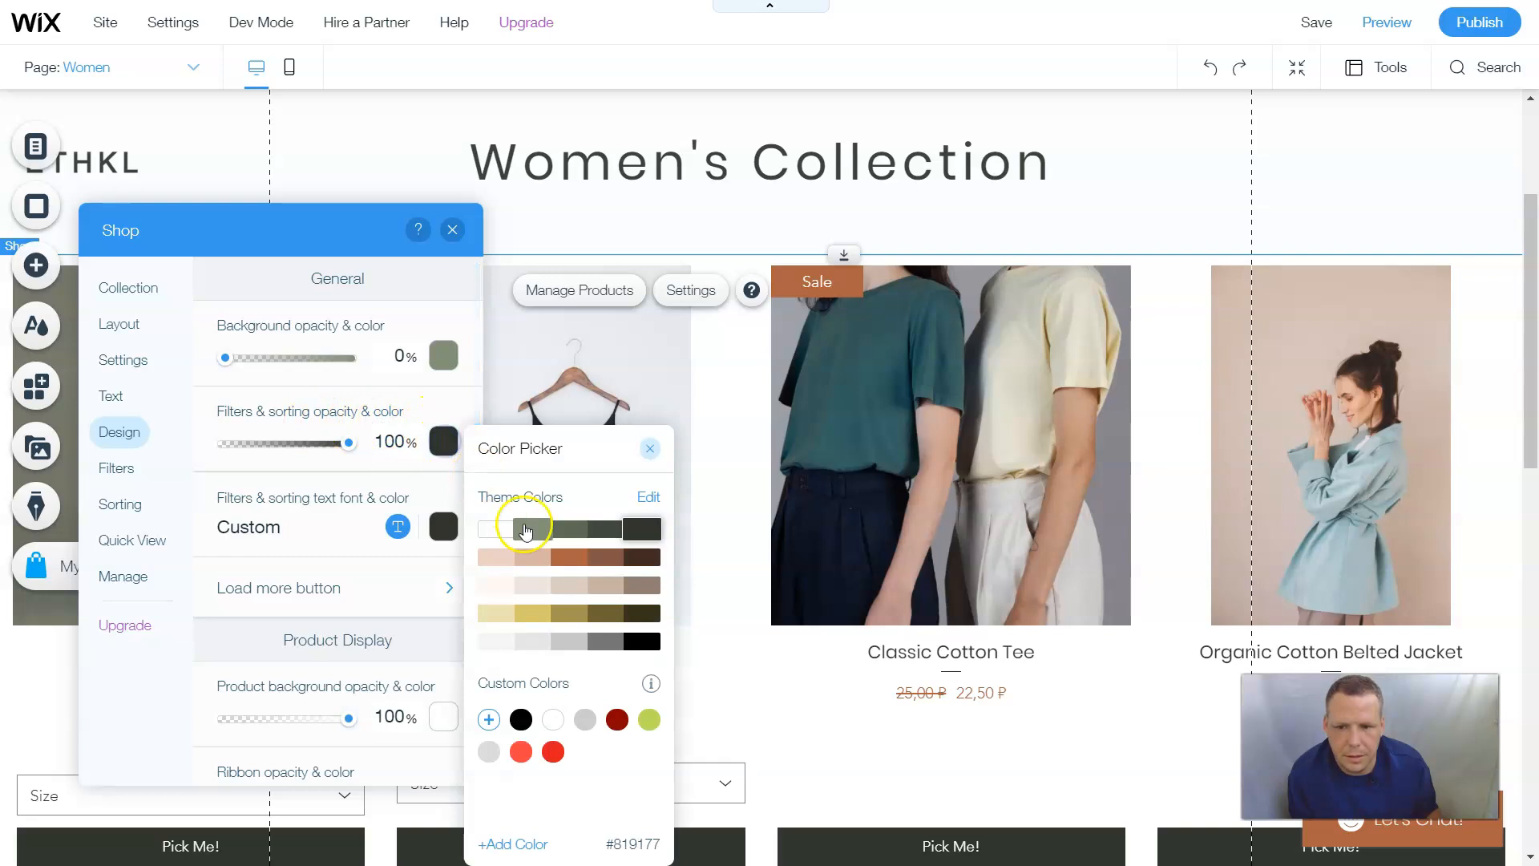
click(639, 533)
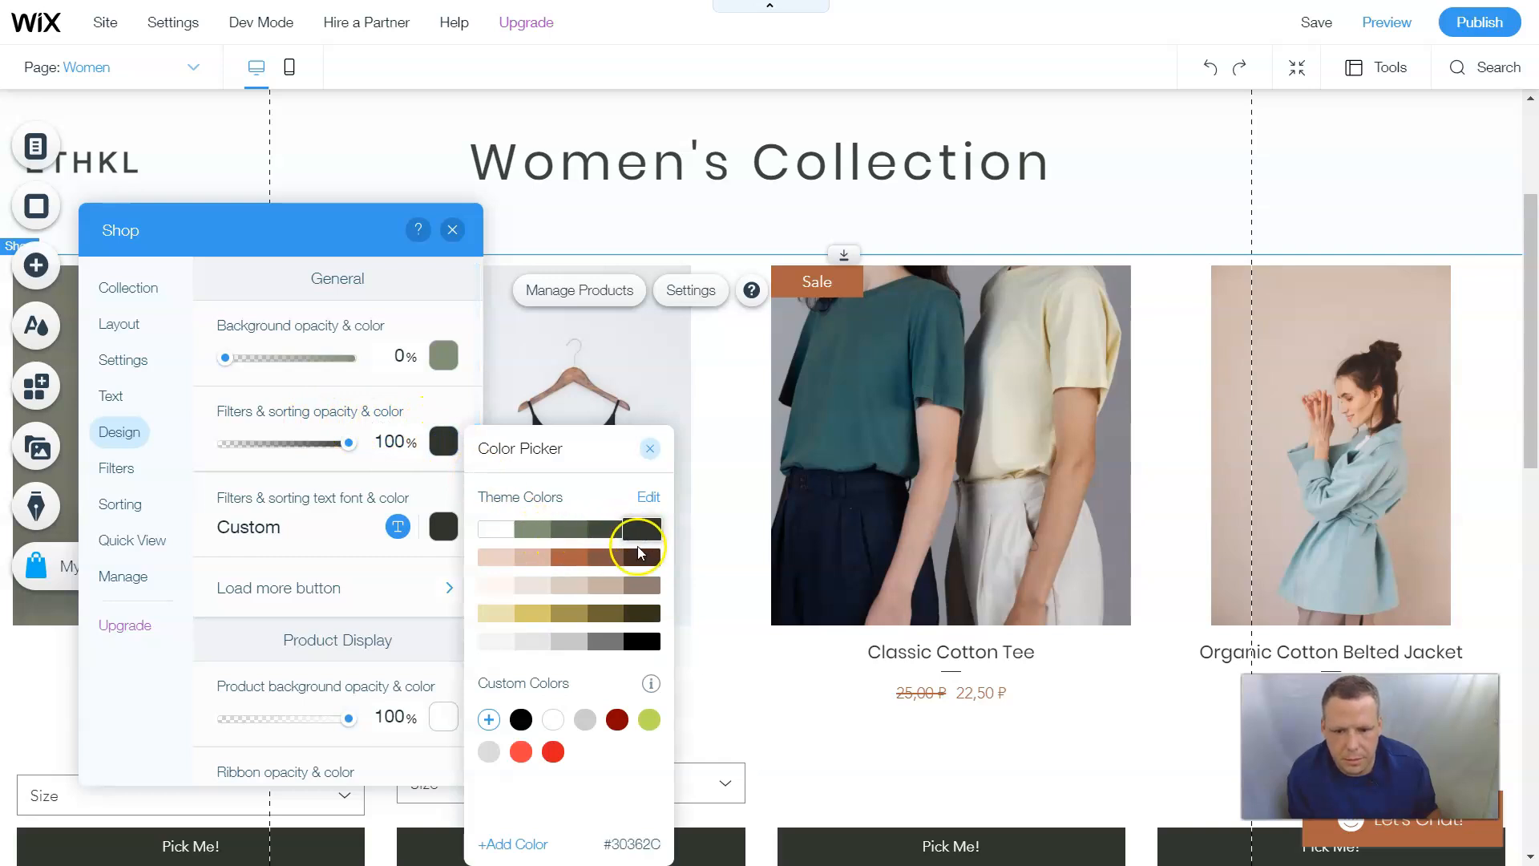
click(636, 525)
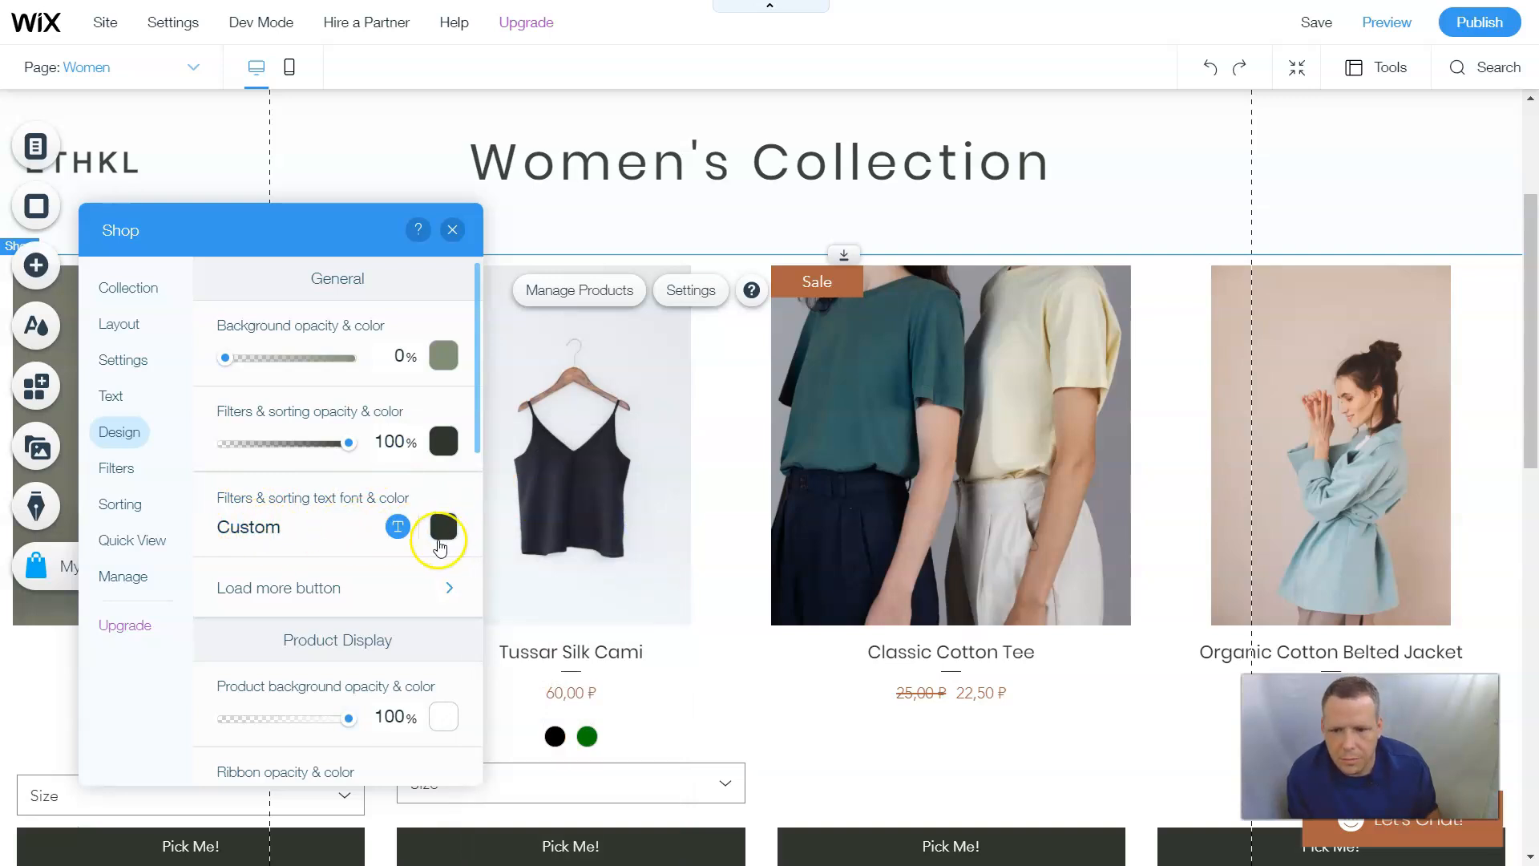
Give the Load More button the filled rounded style and the green theme background color #5D6956
scroll(351, 529, down, 2)
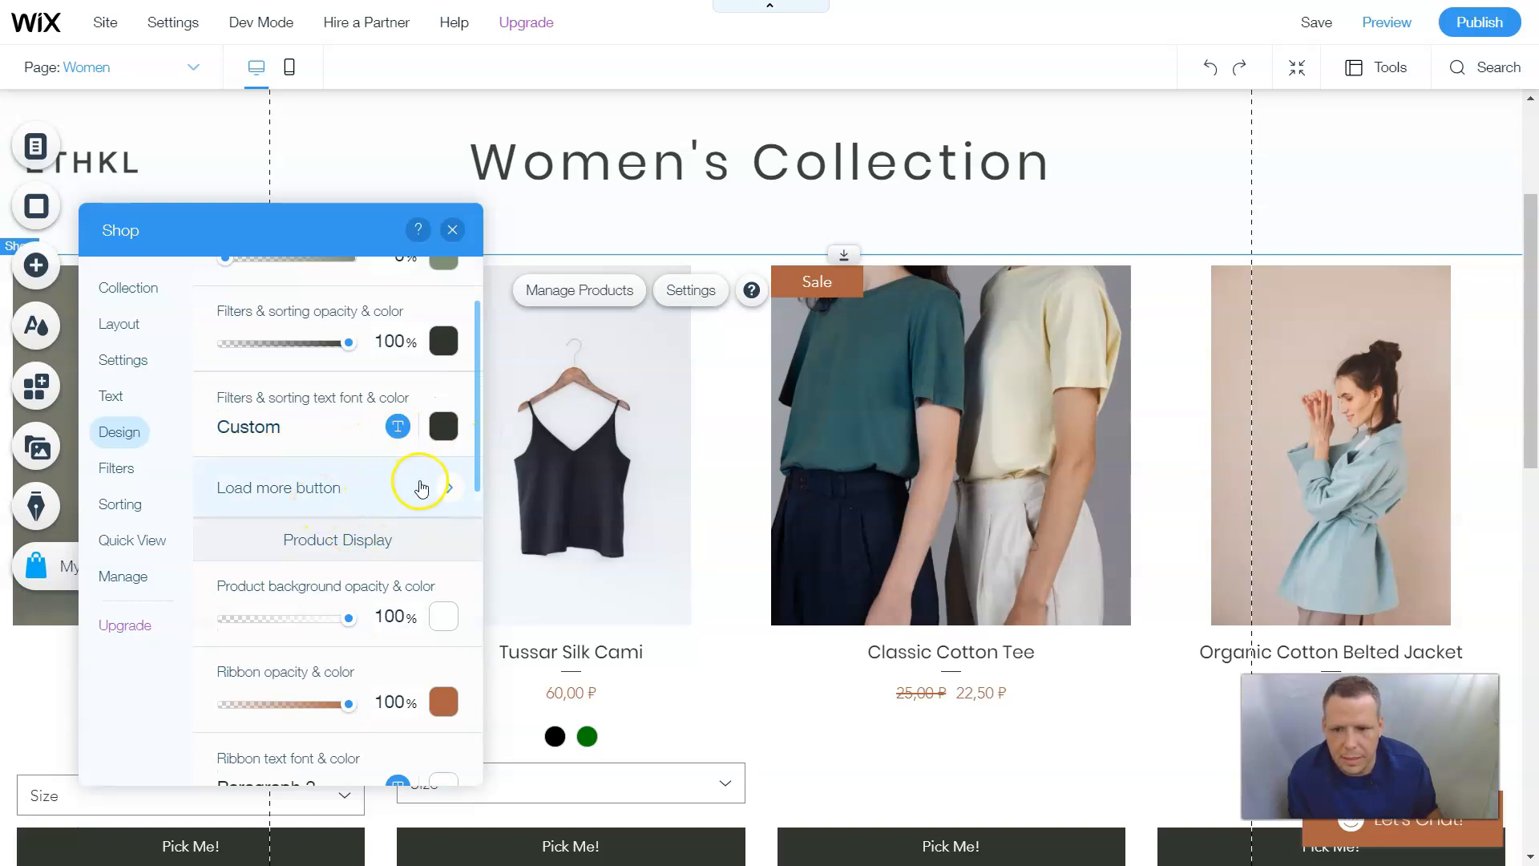
click(445, 489)
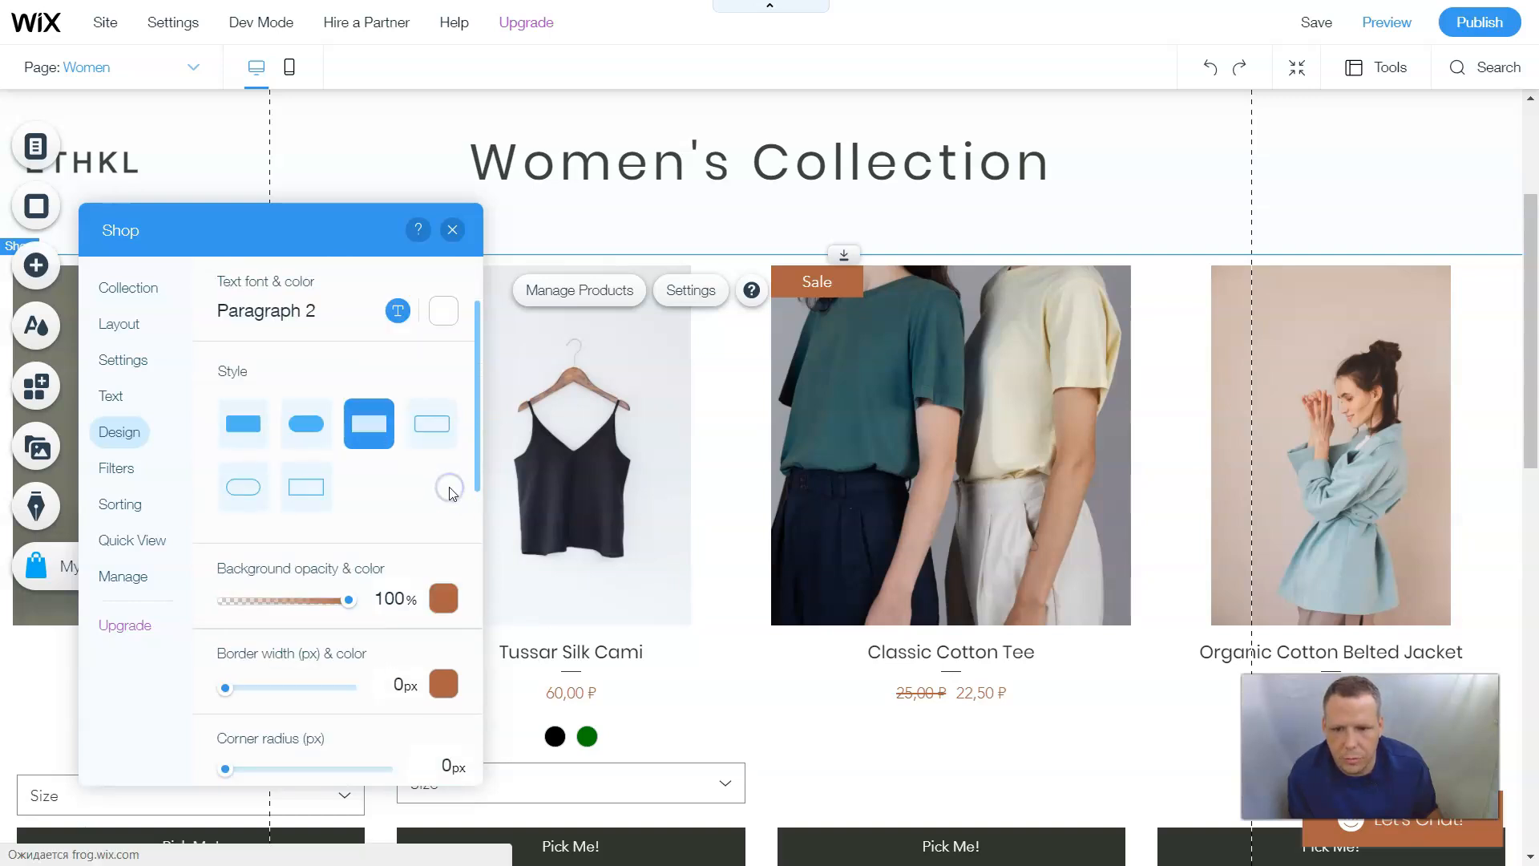
click(306, 425)
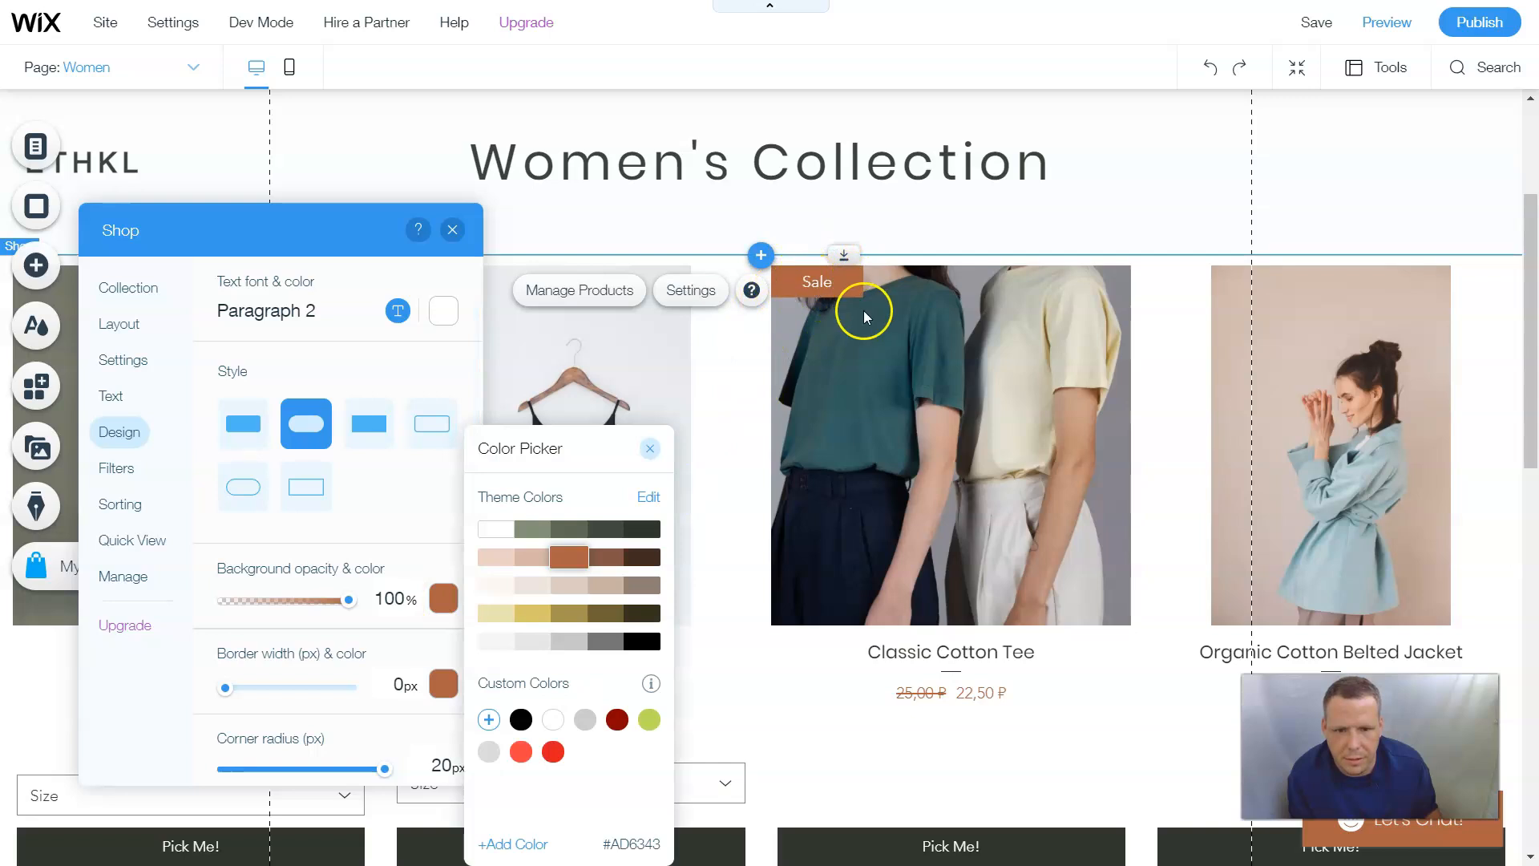
click(568, 529)
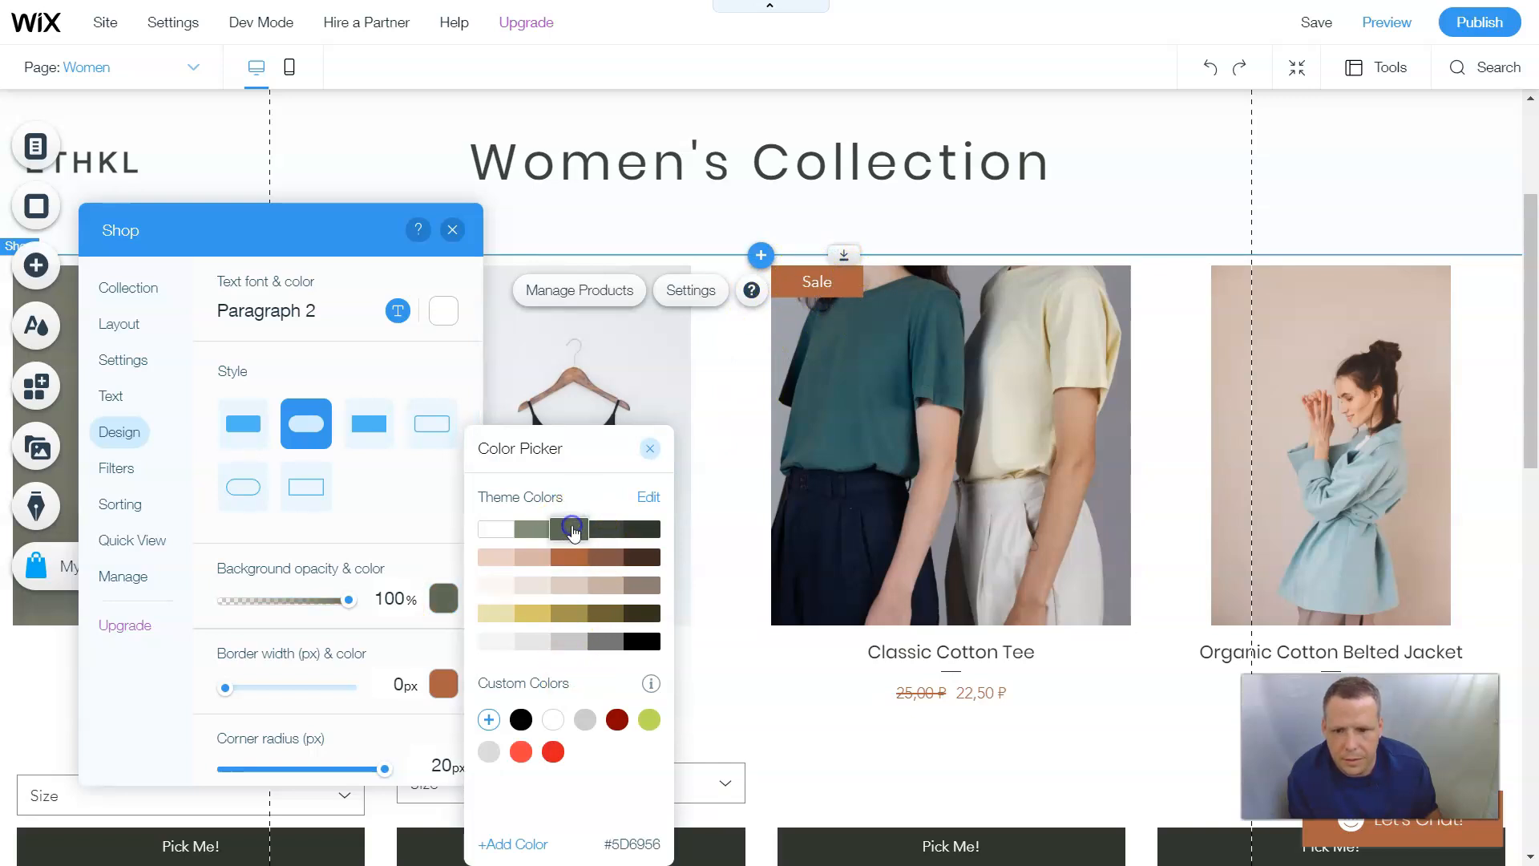
Give the Load More button an 8 px black border and set its button width to 32%
click(444, 684)
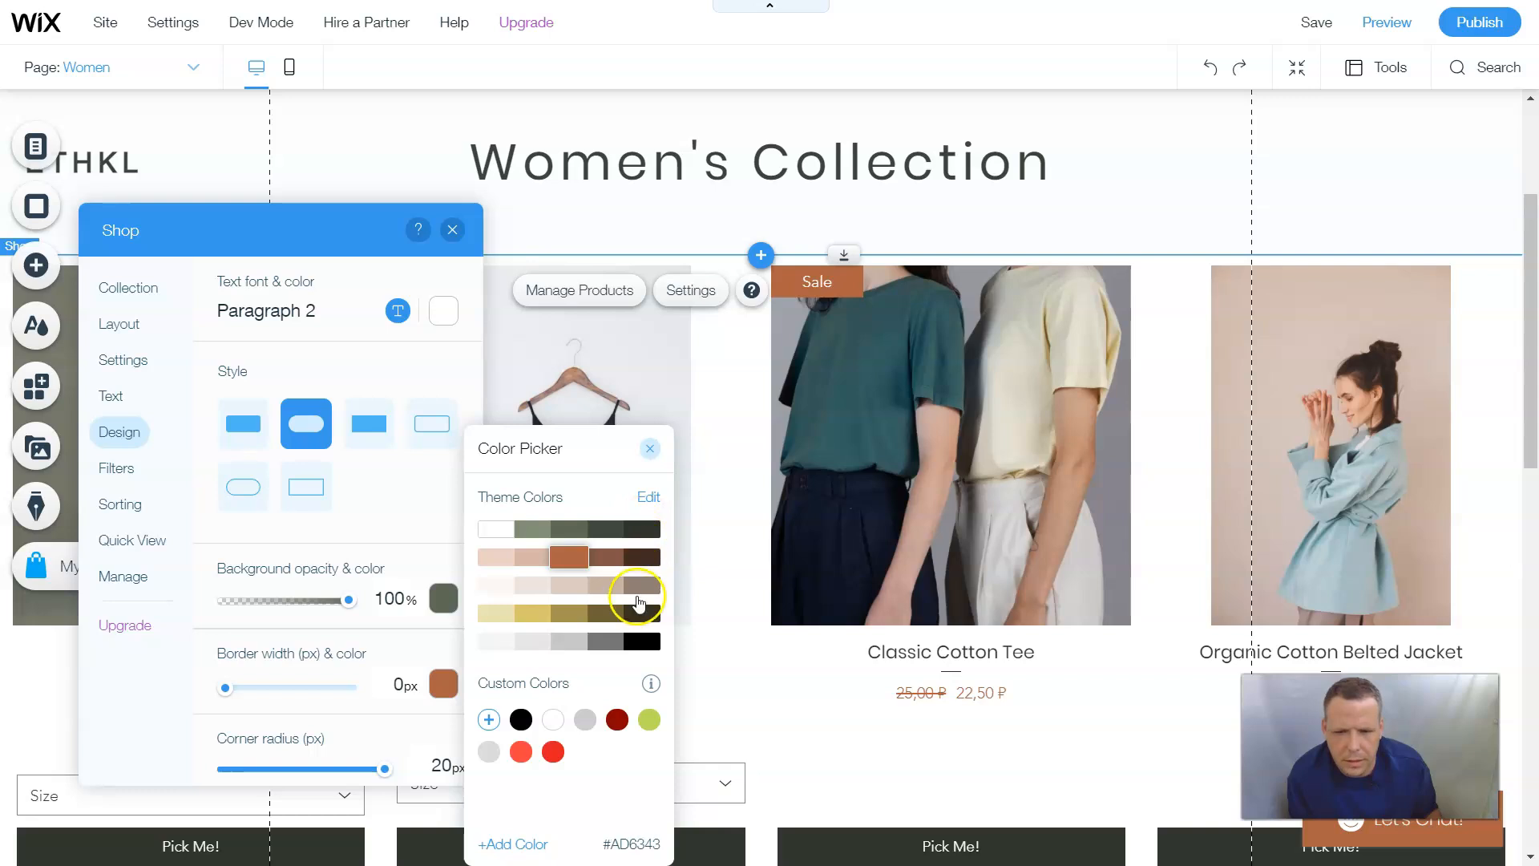
click(626, 641)
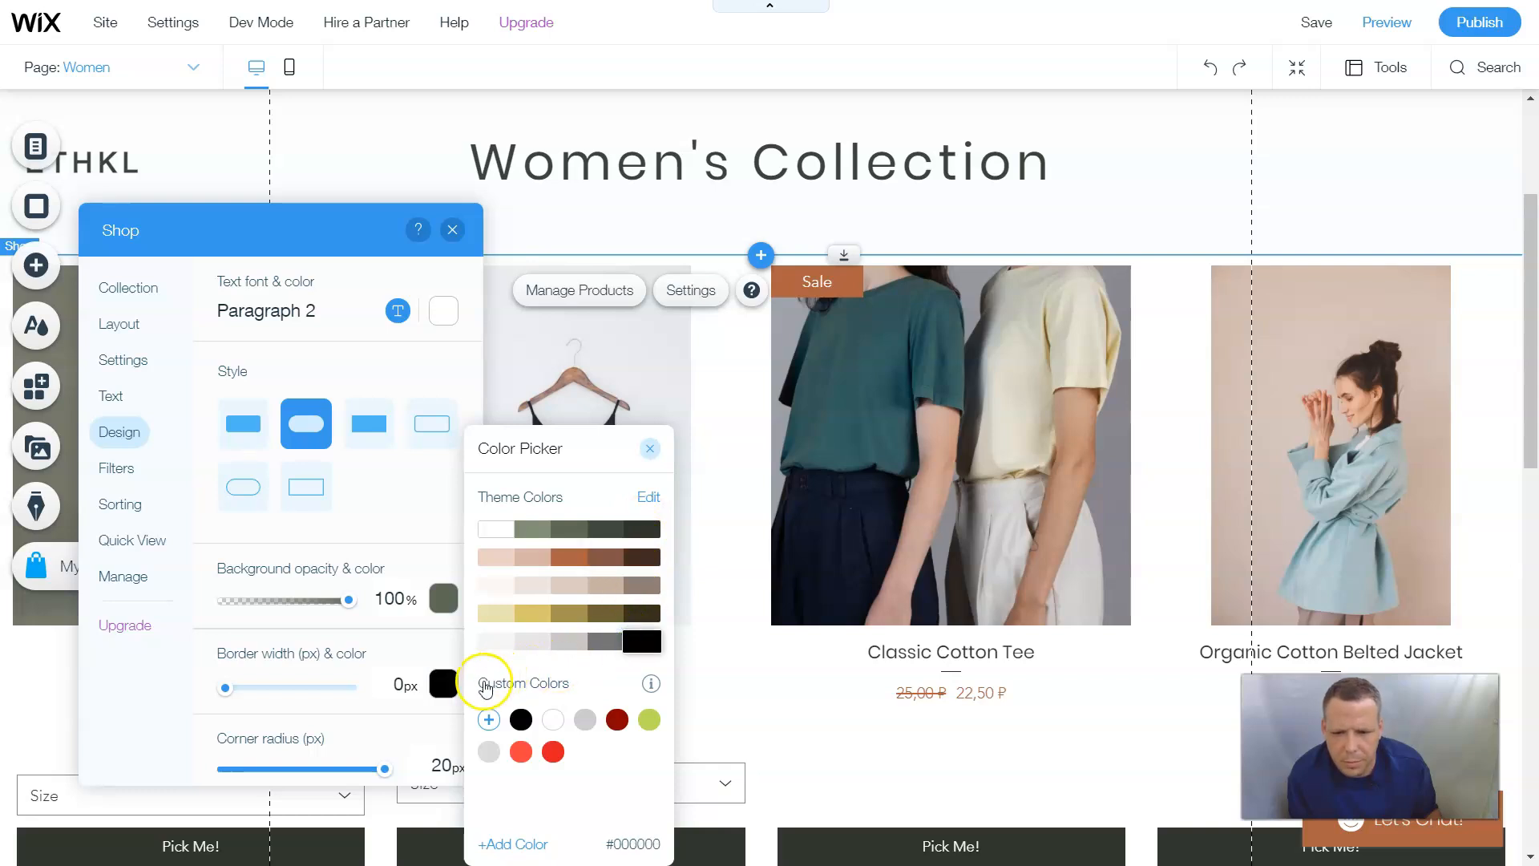
drag(248, 693, 275, 689)
scroll(353, 677, down, 1)
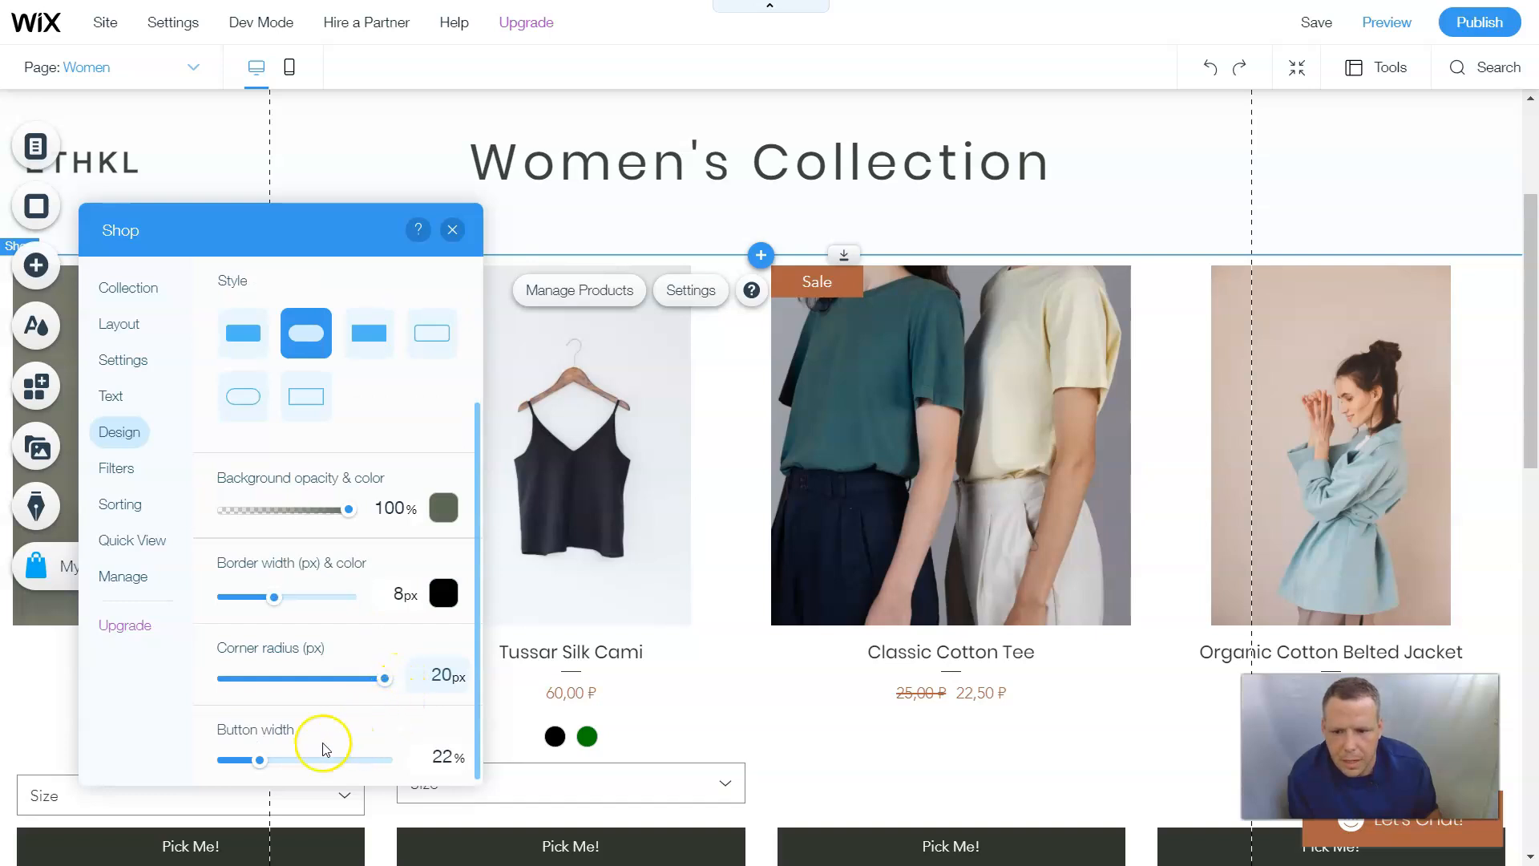
click(274, 762)
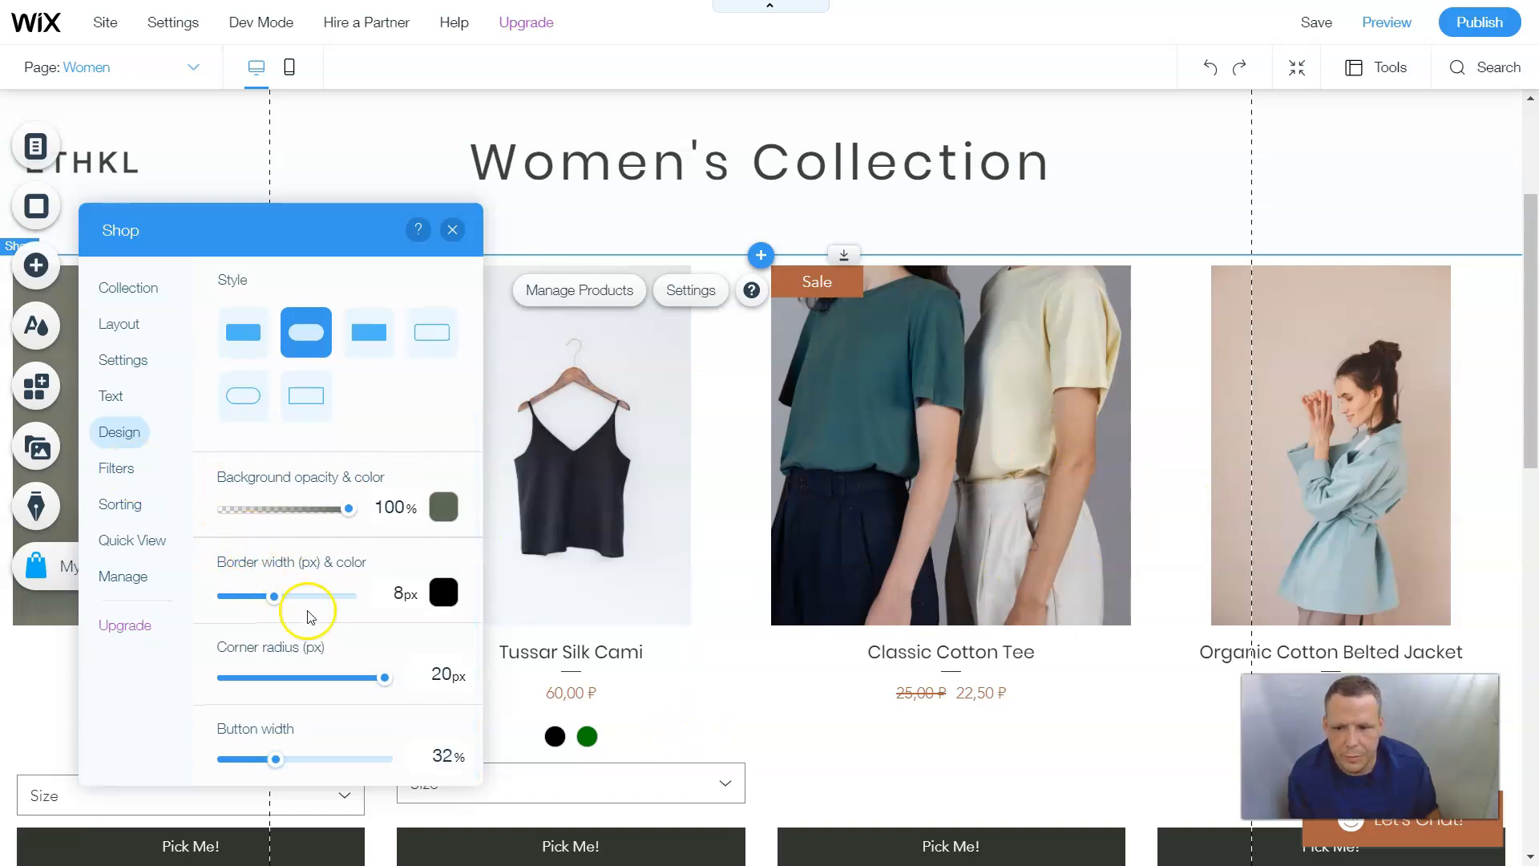
Turn on the filters and the sorting options for the Women gallery
click(109, 471)
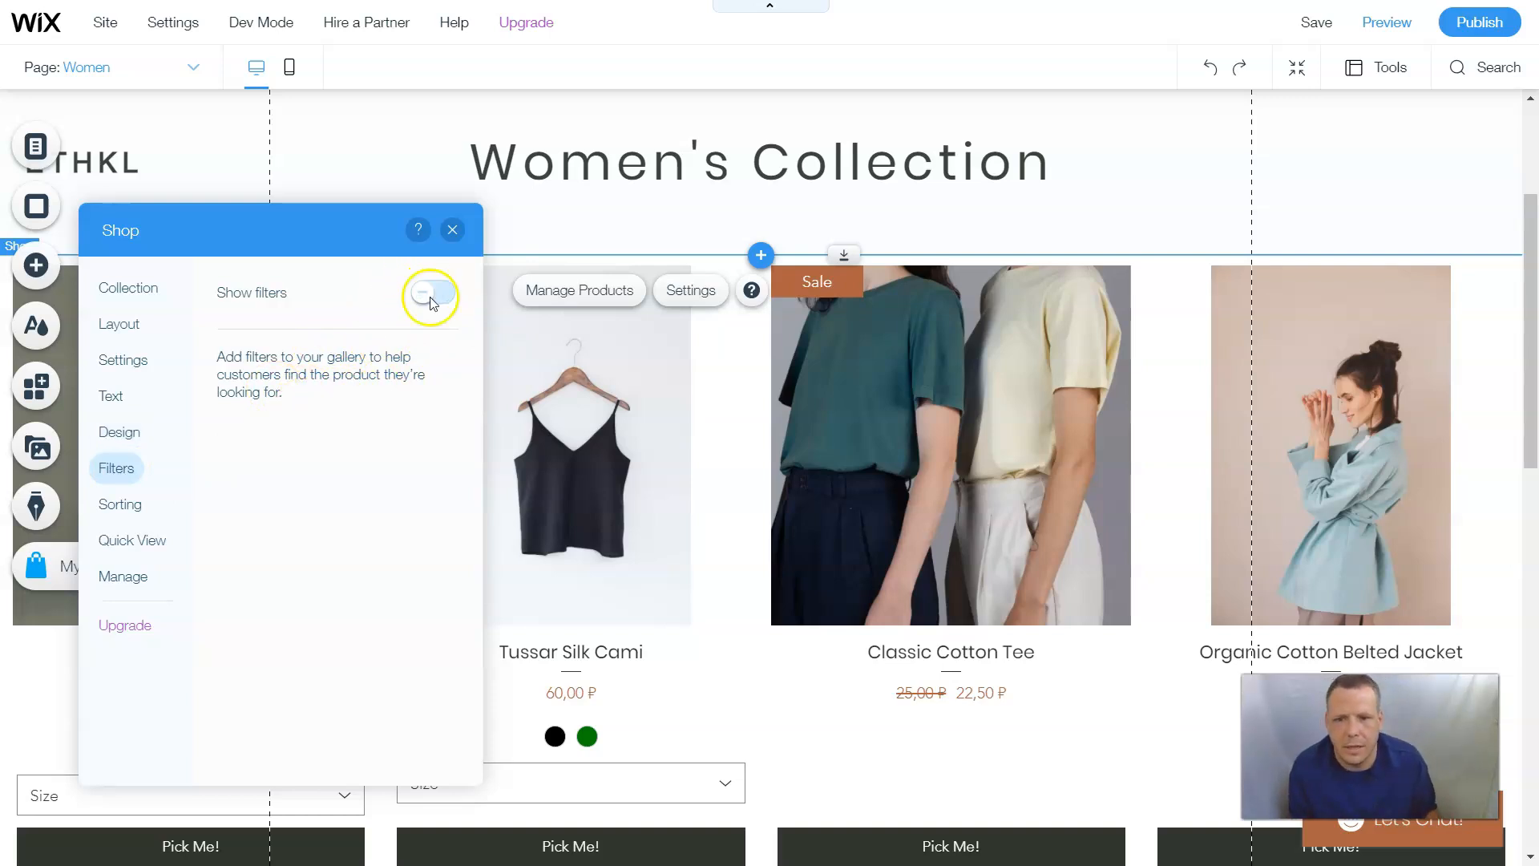
click(136, 508)
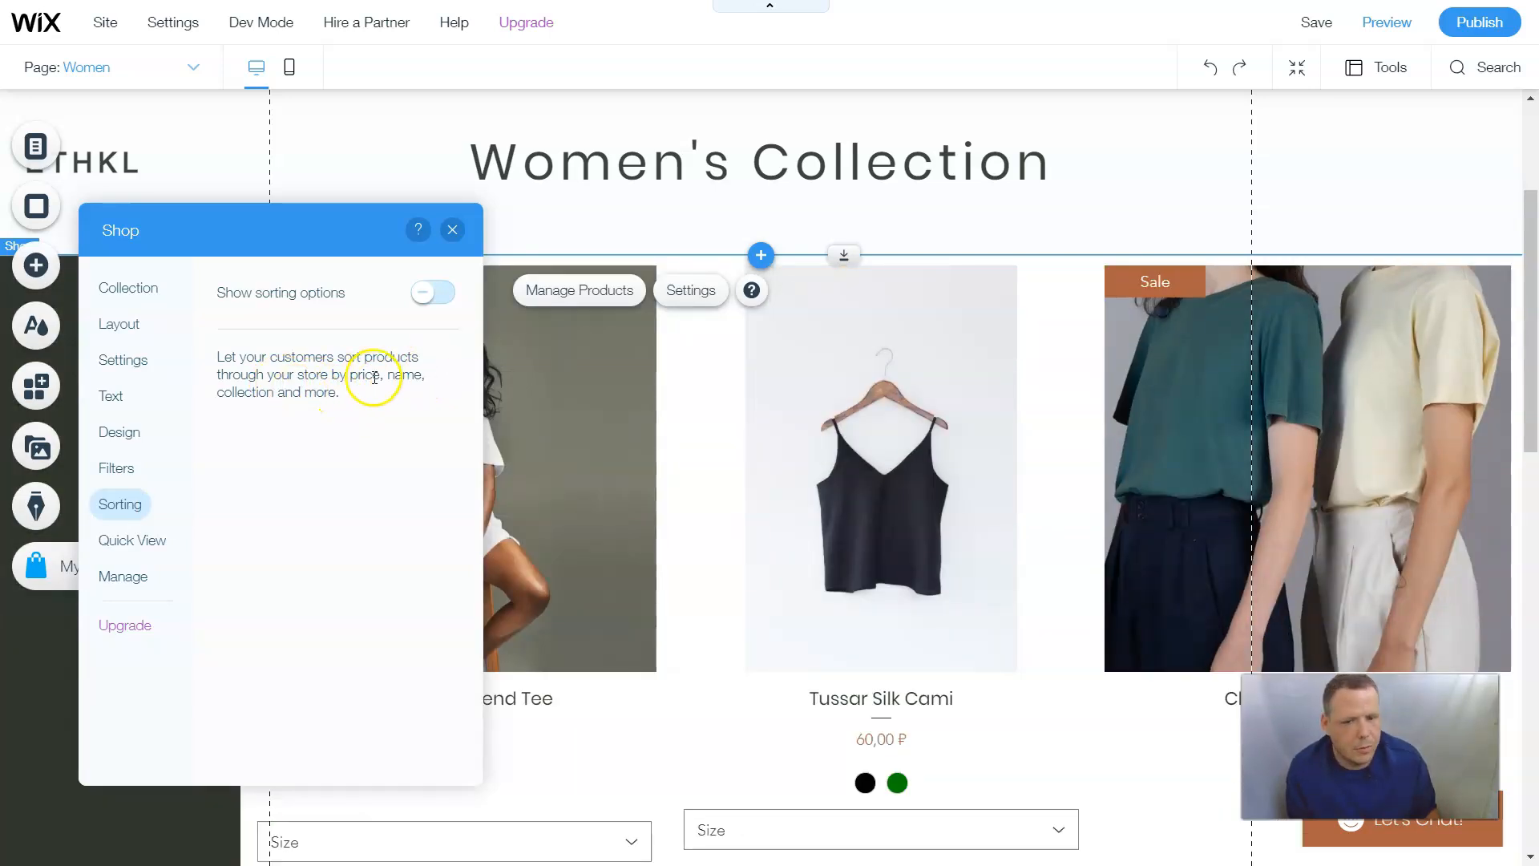
click(433, 293)
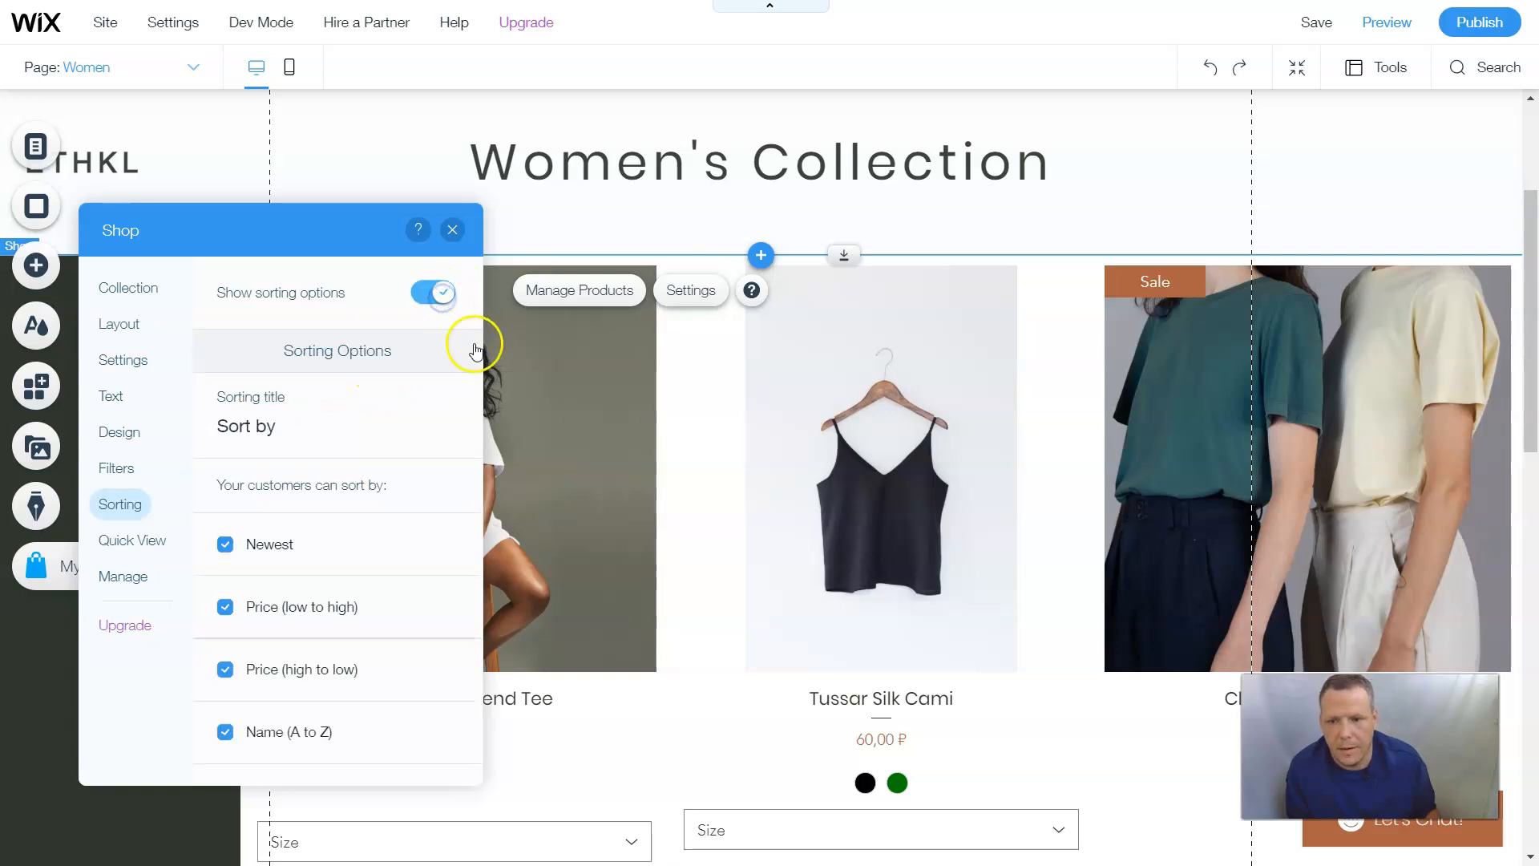
scroll(345, 517, down, 1)
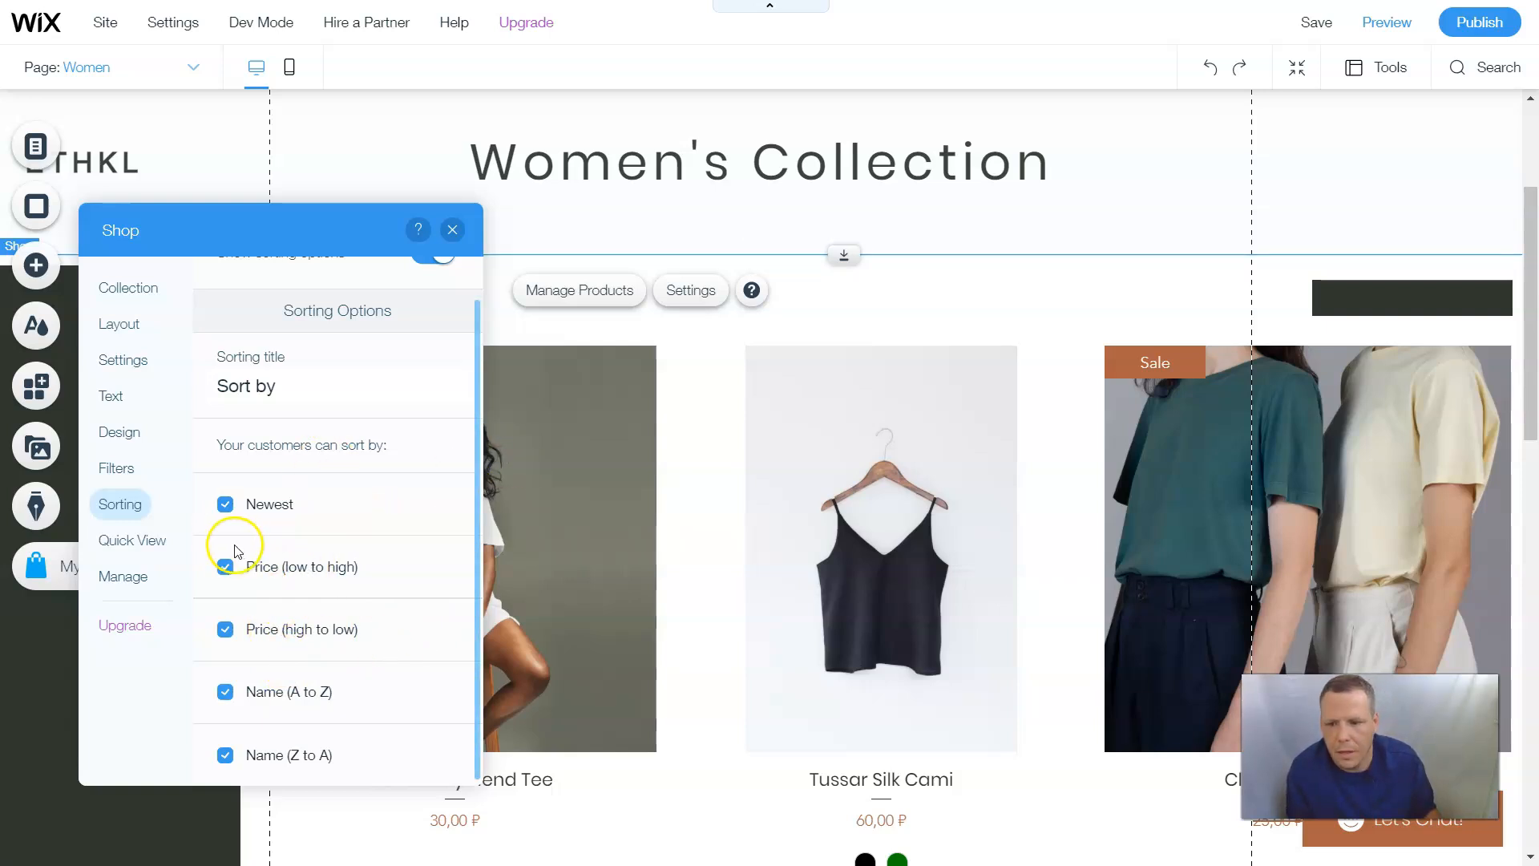
Review the gallery's design options for filters and sorting, product text, and the Add to Cart button
click(120, 431)
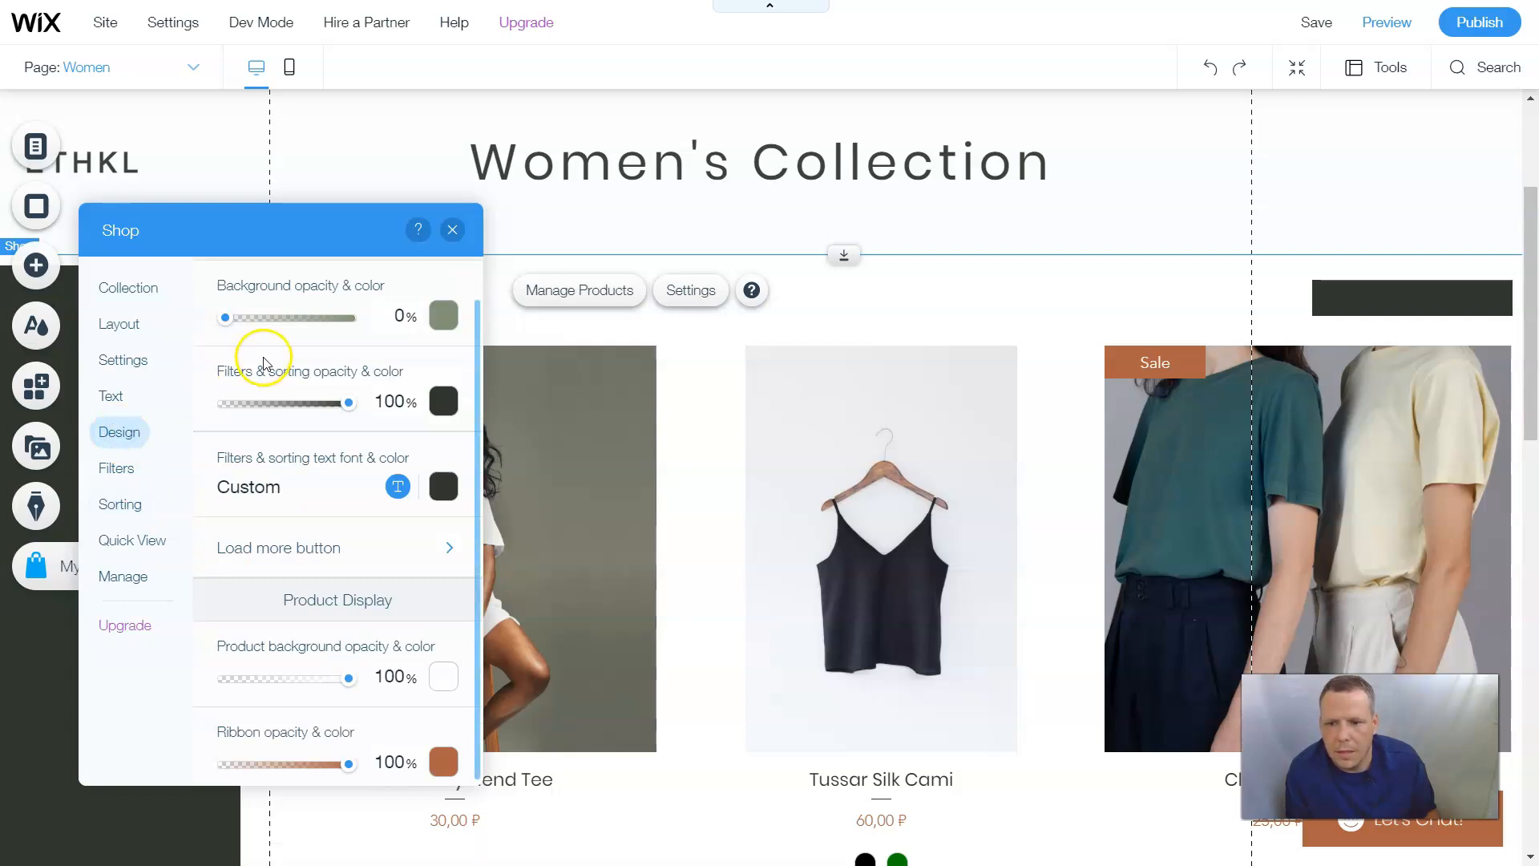
scroll(267, 490, up, 1)
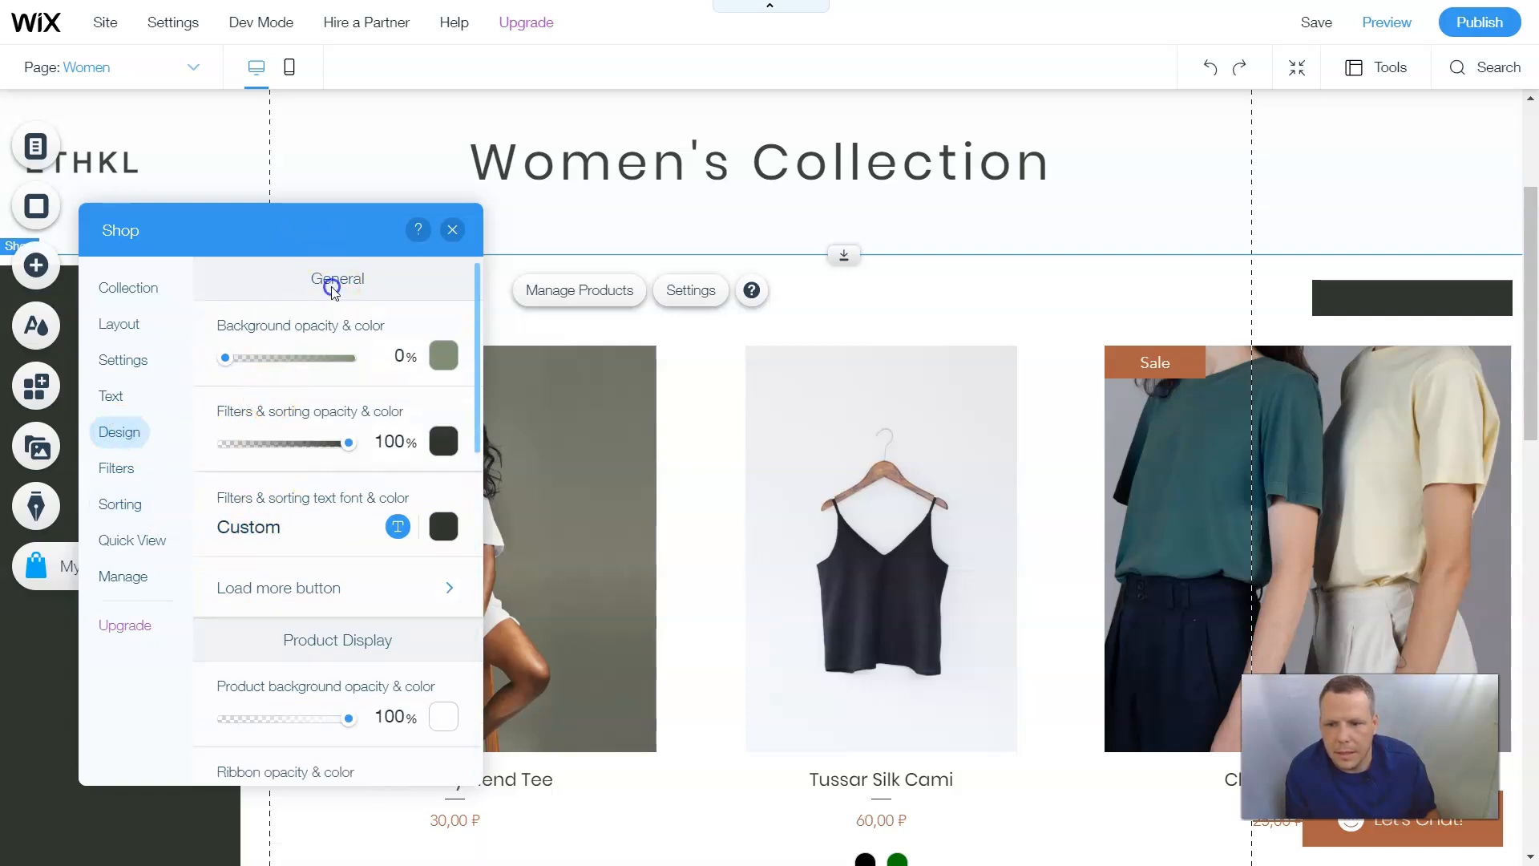
scroll(333, 556, down, 10)
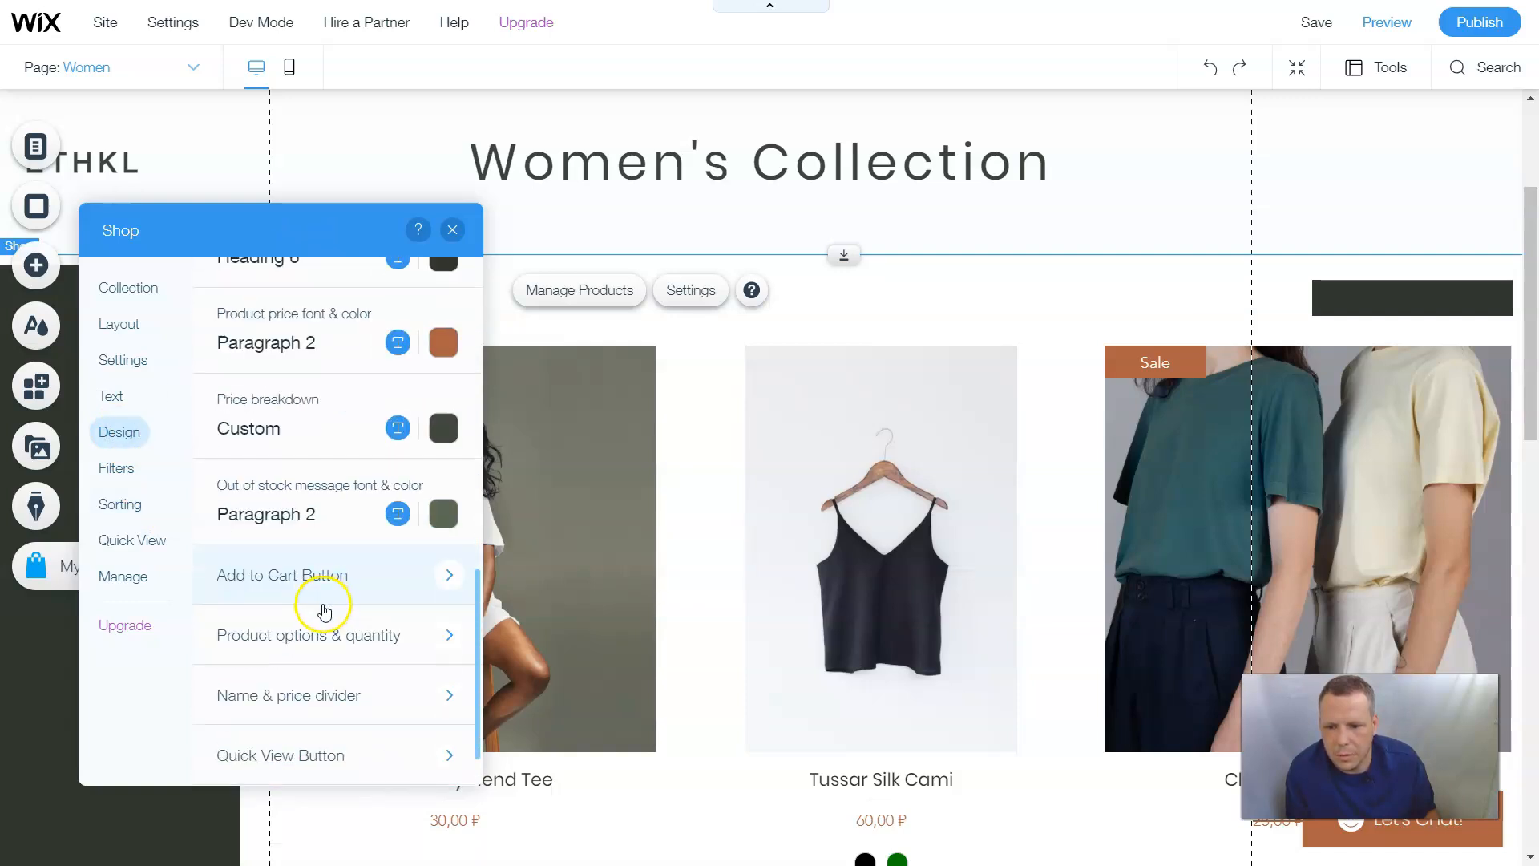
scroll(324, 613, down, 1)
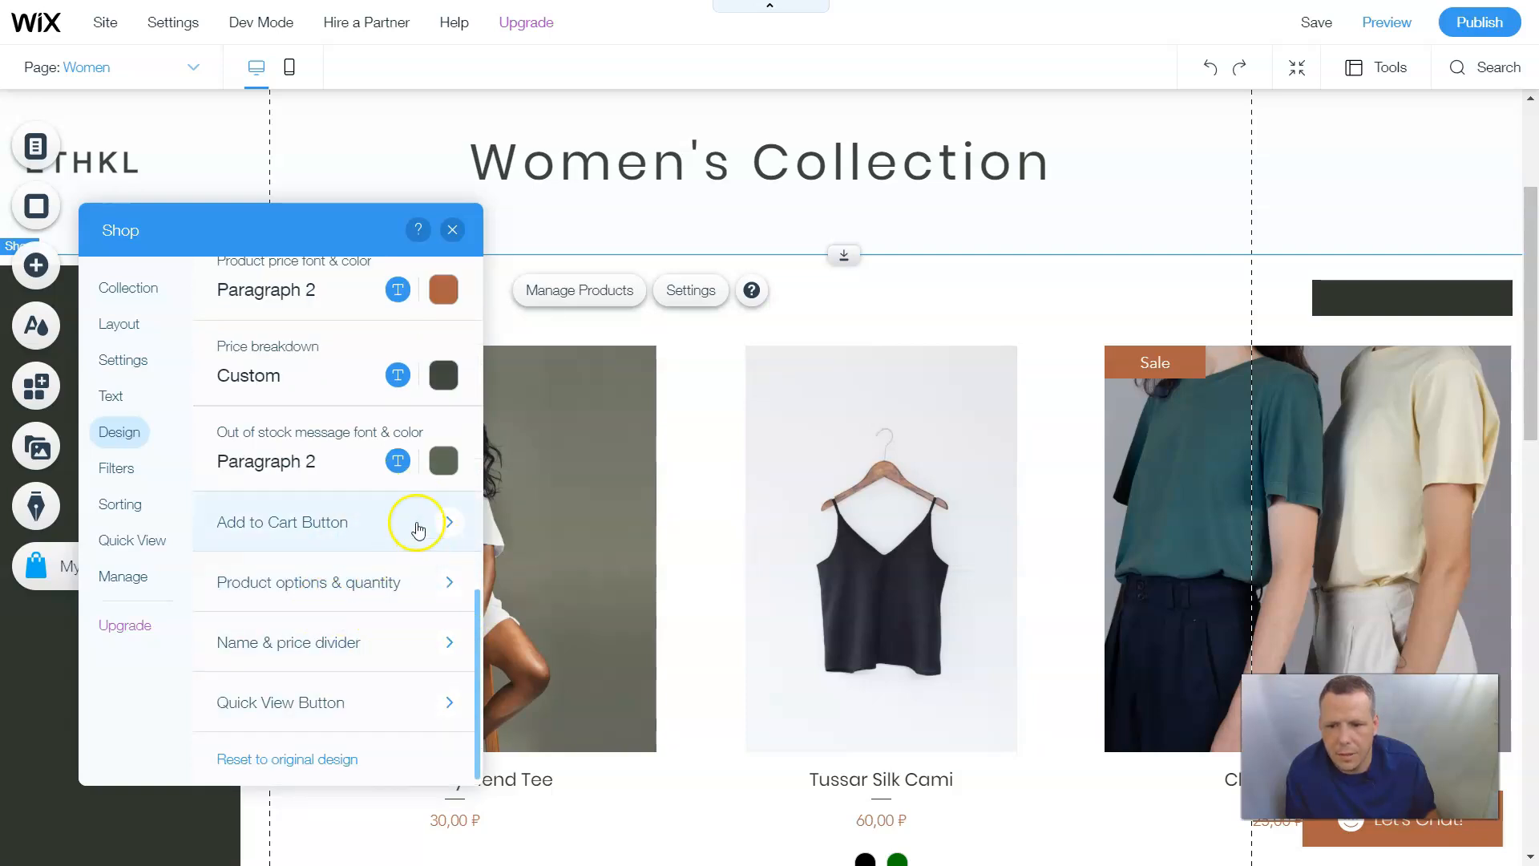
scroll(401, 473, up, 2)
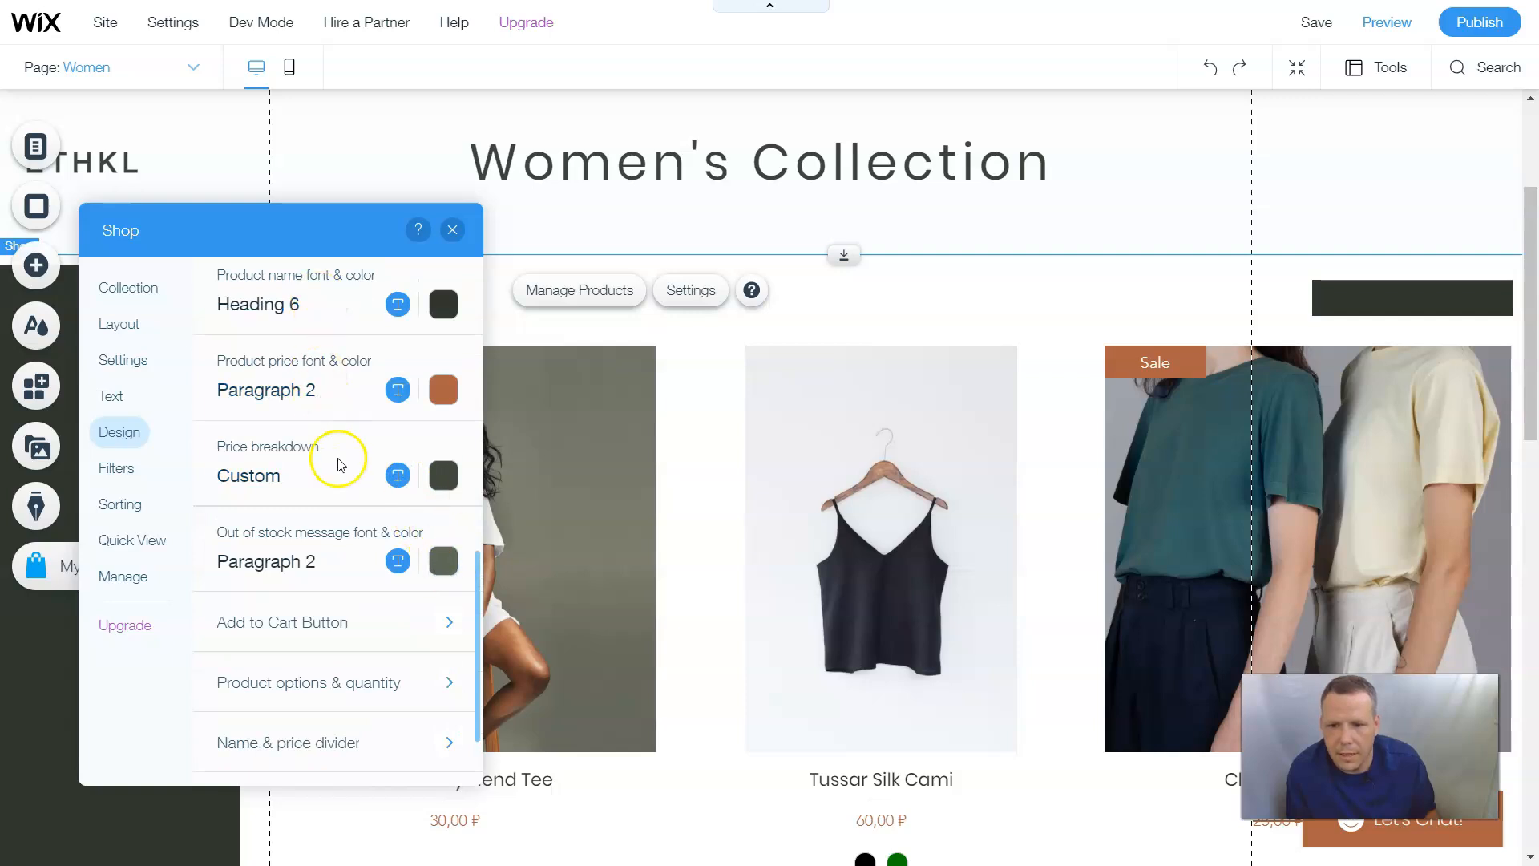
Examine the design options for the Add to Cart button and for product options and quantity
click(404, 633)
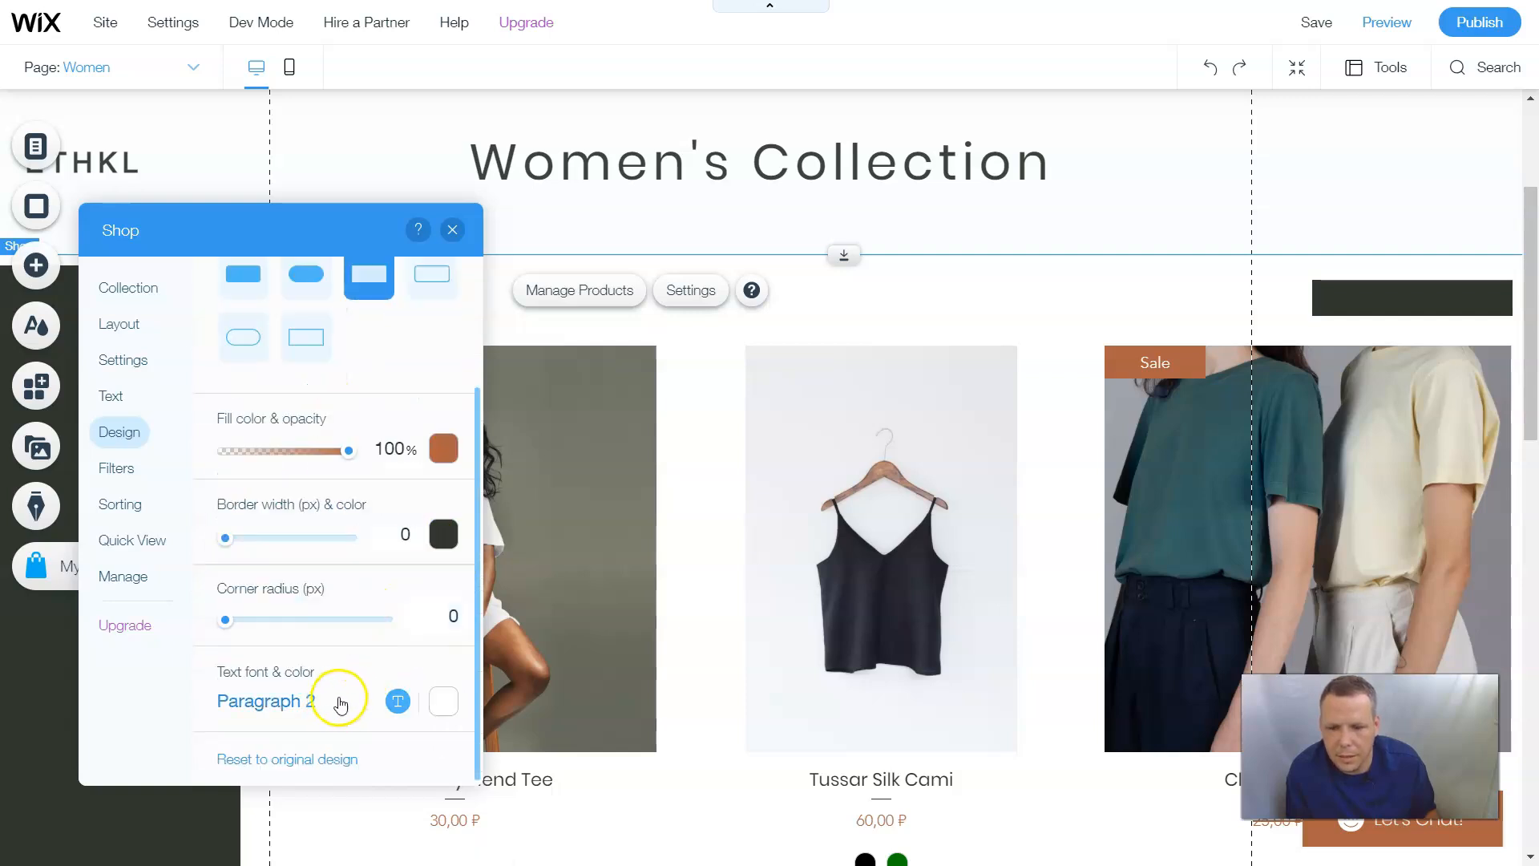
click(132, 431)
scroll(321, 635, down, 2)
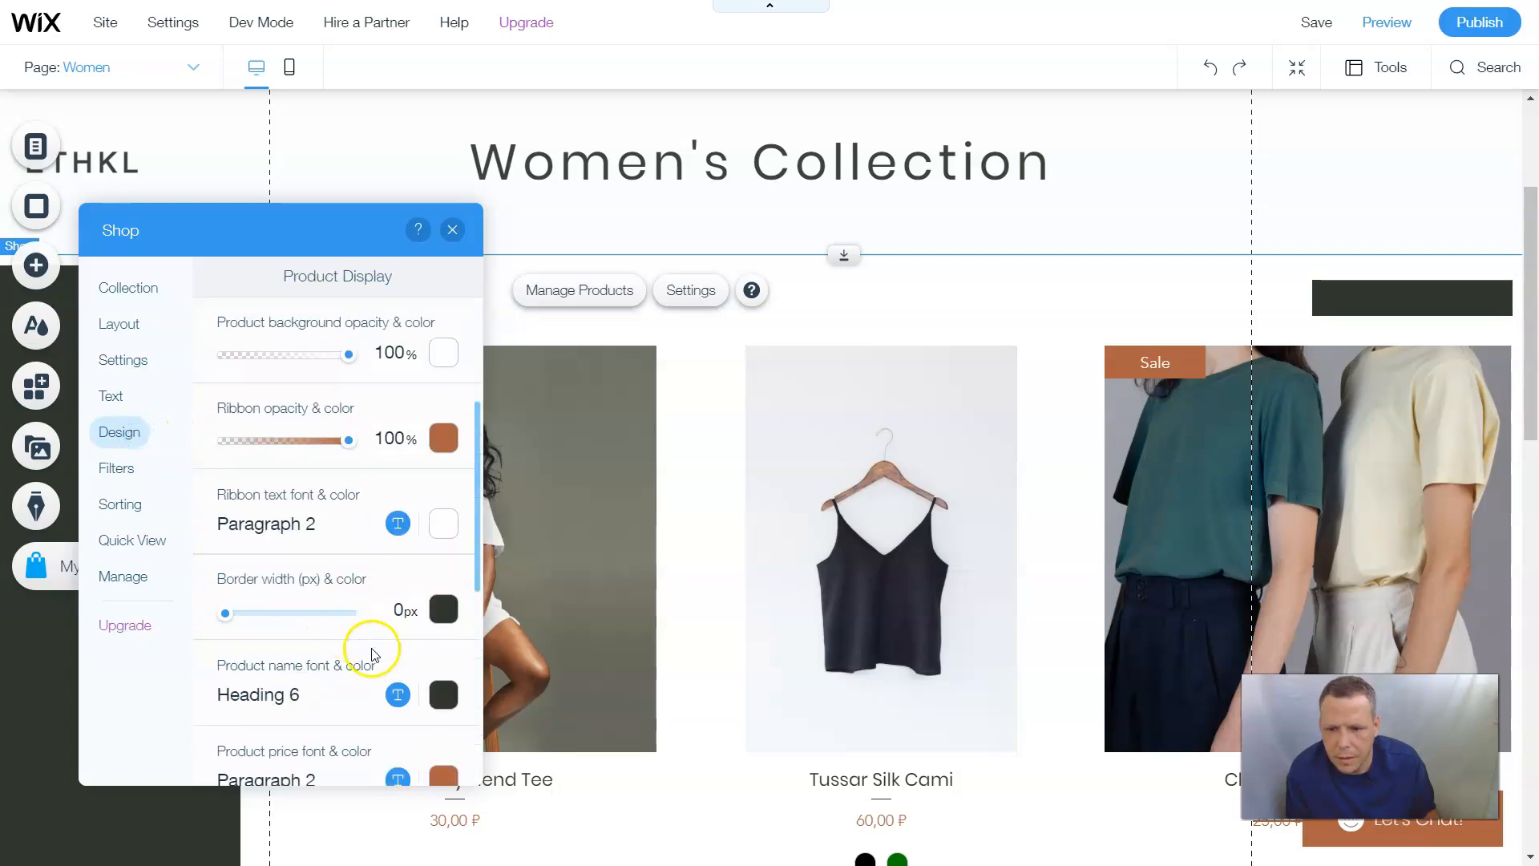
scroll(395, 646, down, 5)
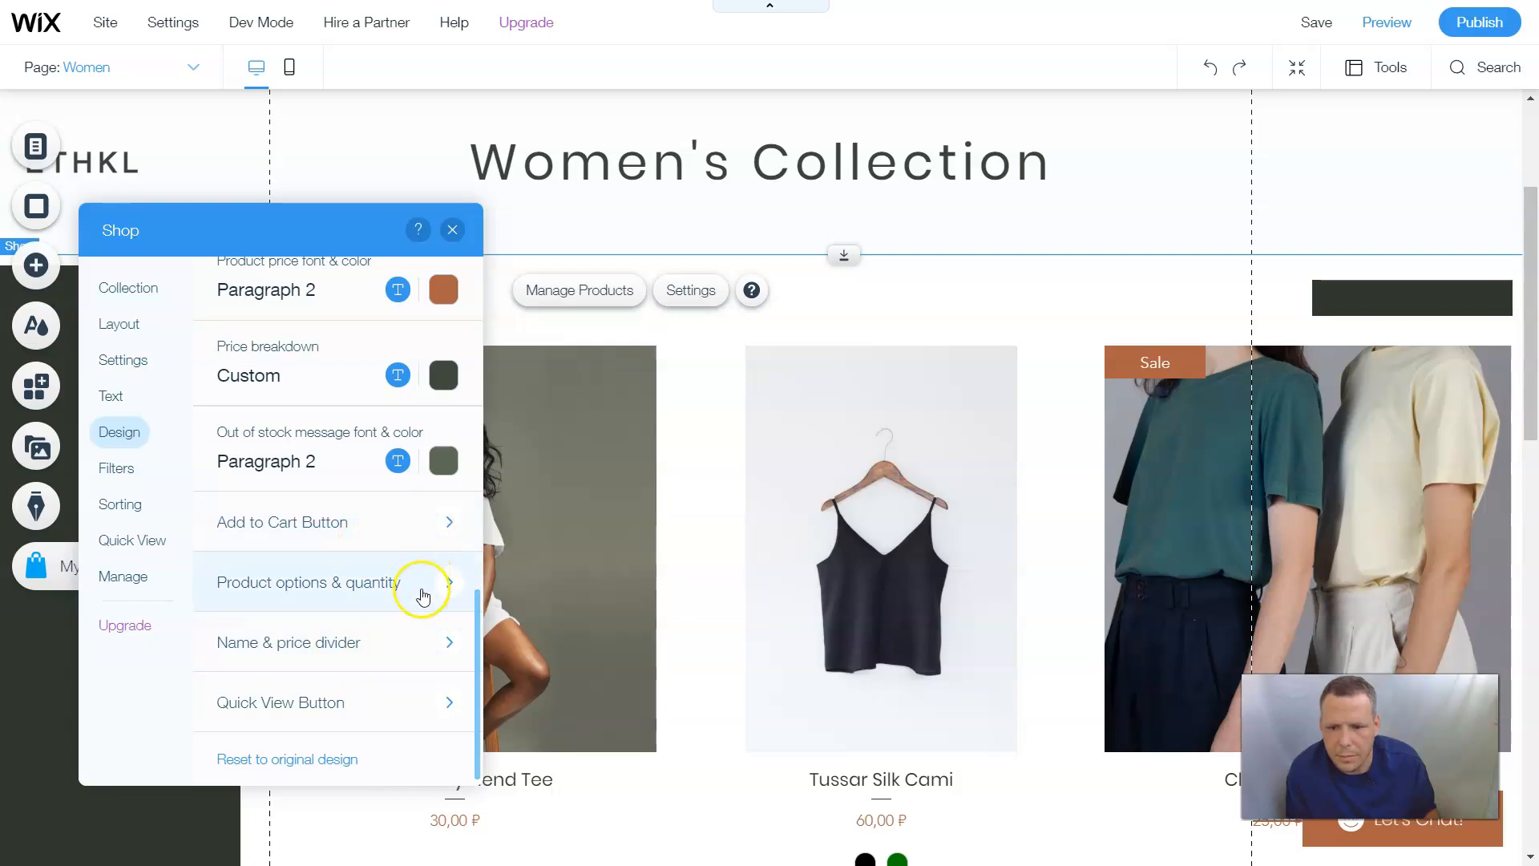
click(446, 585)
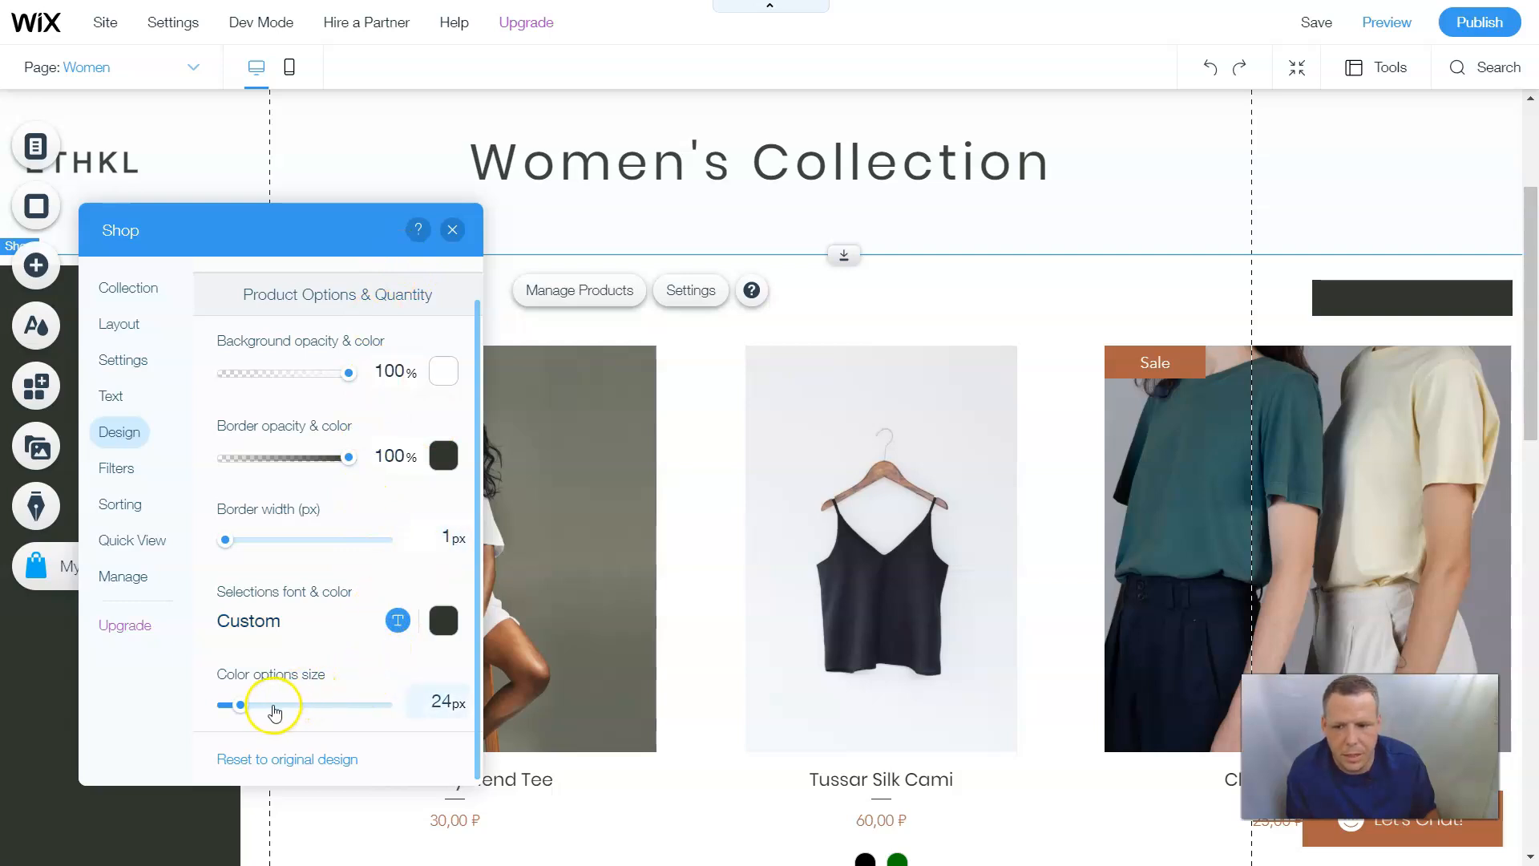
click(133, 434)
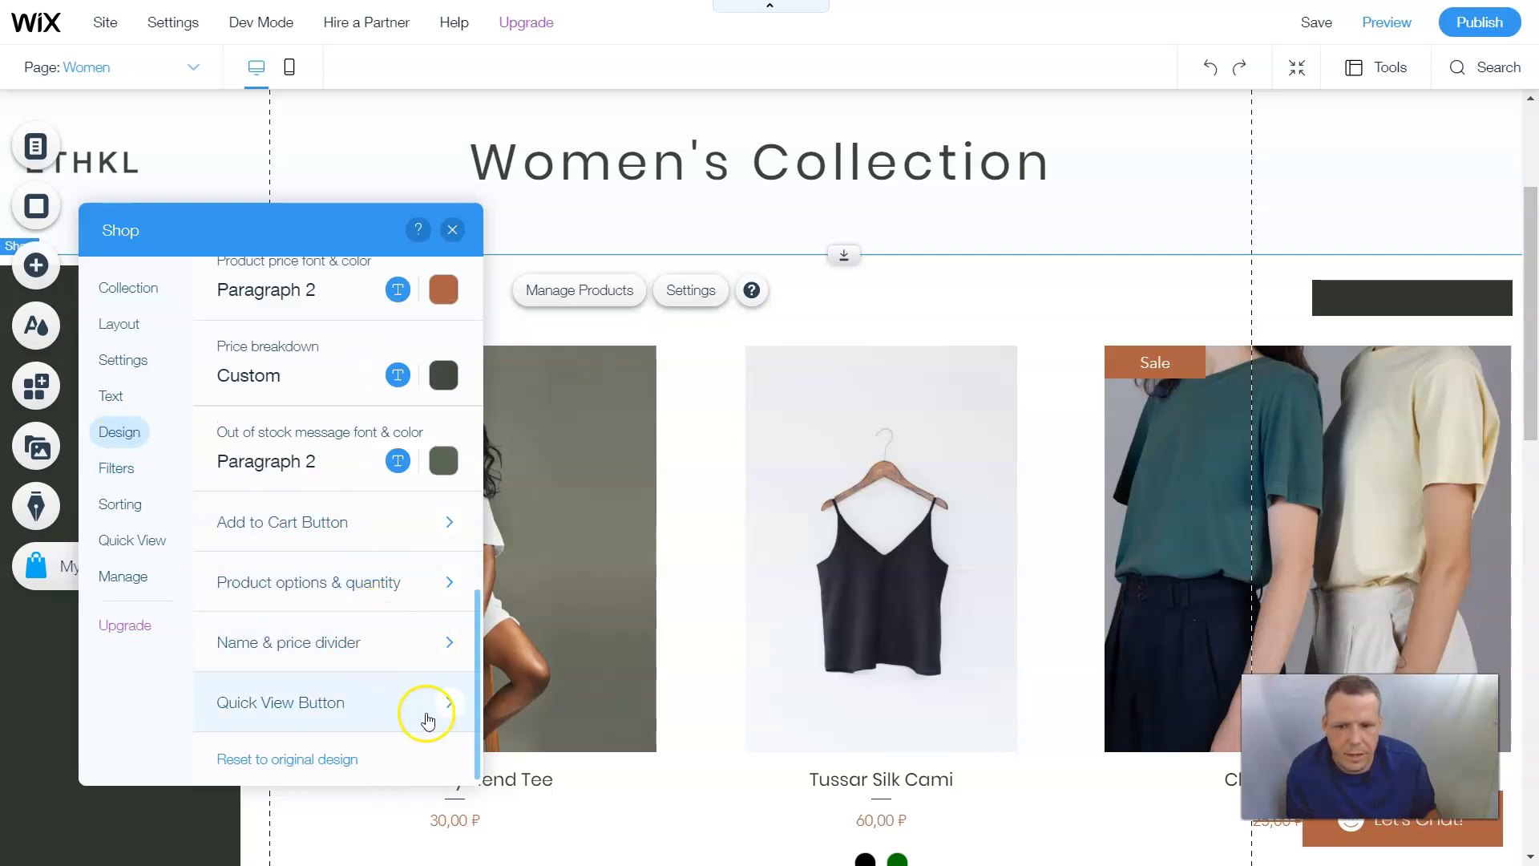
Give the gallery's name and price divider the dark red color #8B0000, a width of 15 px and a length of 613 px
click(381, 641)
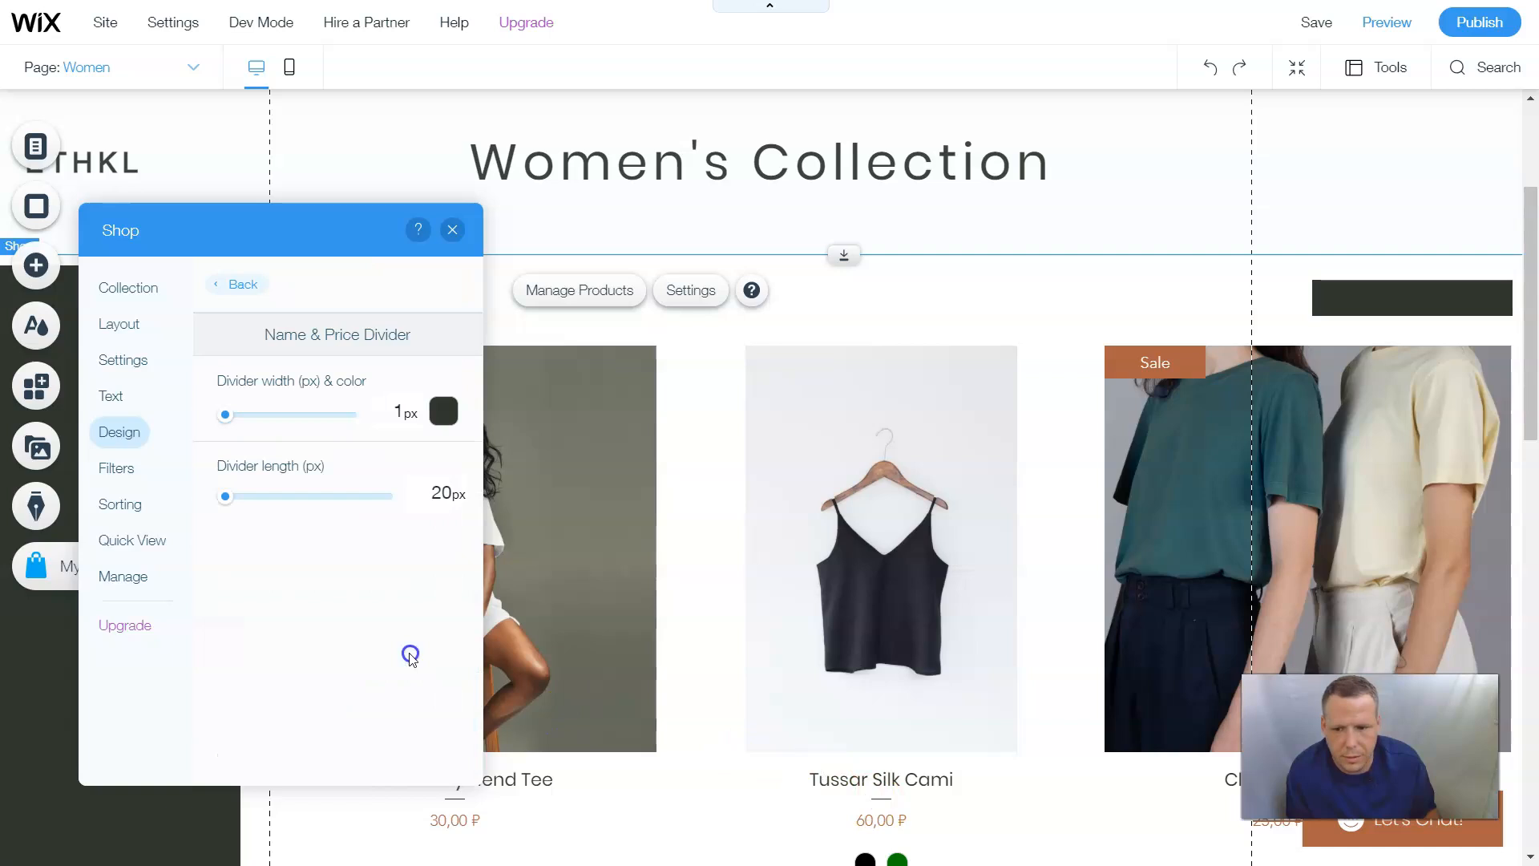
click(443, 411)
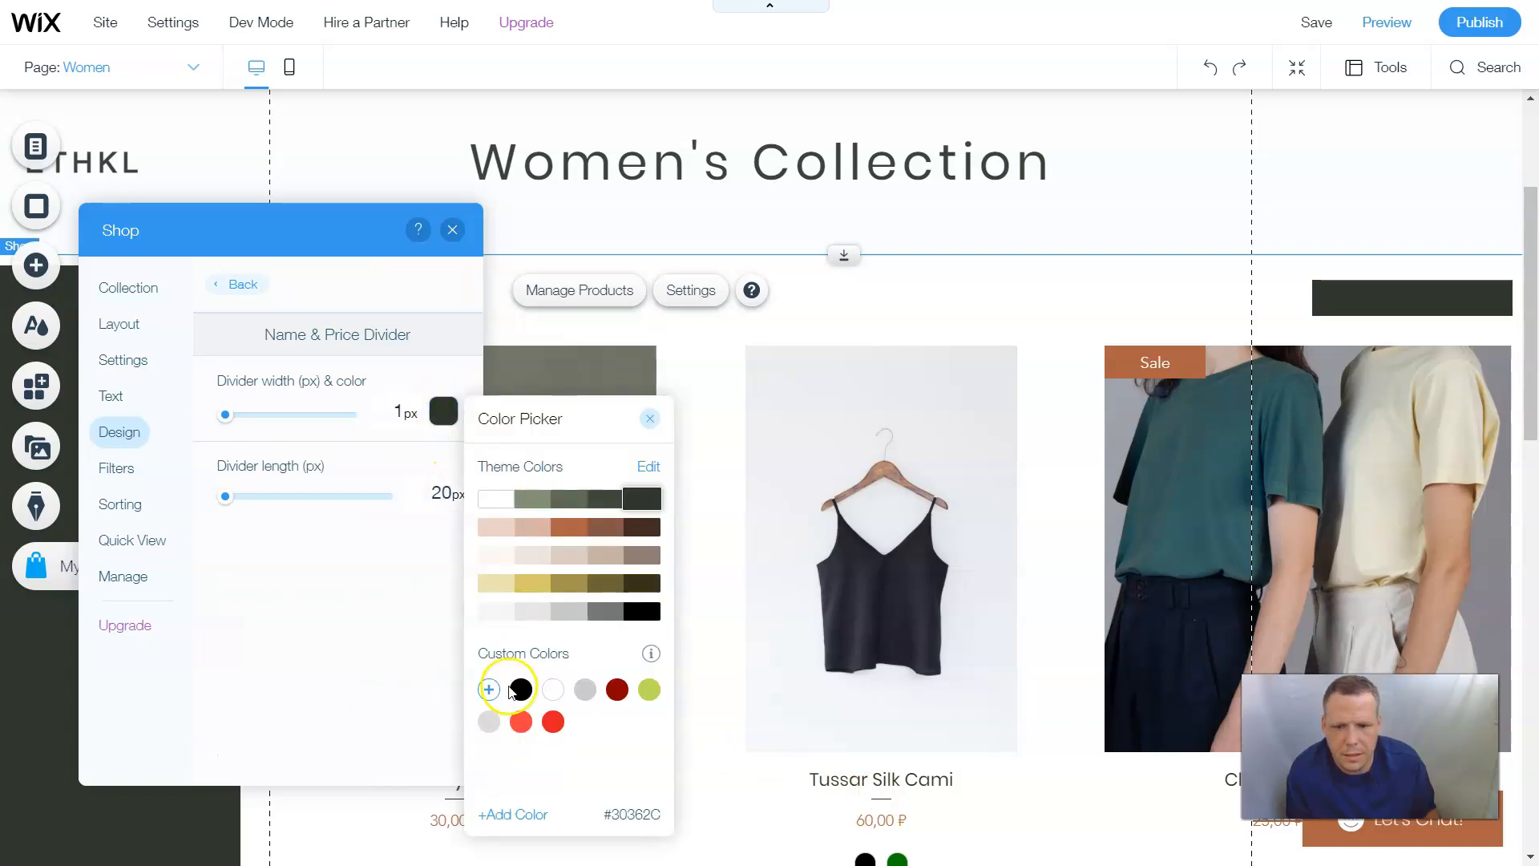
click(614, 692)
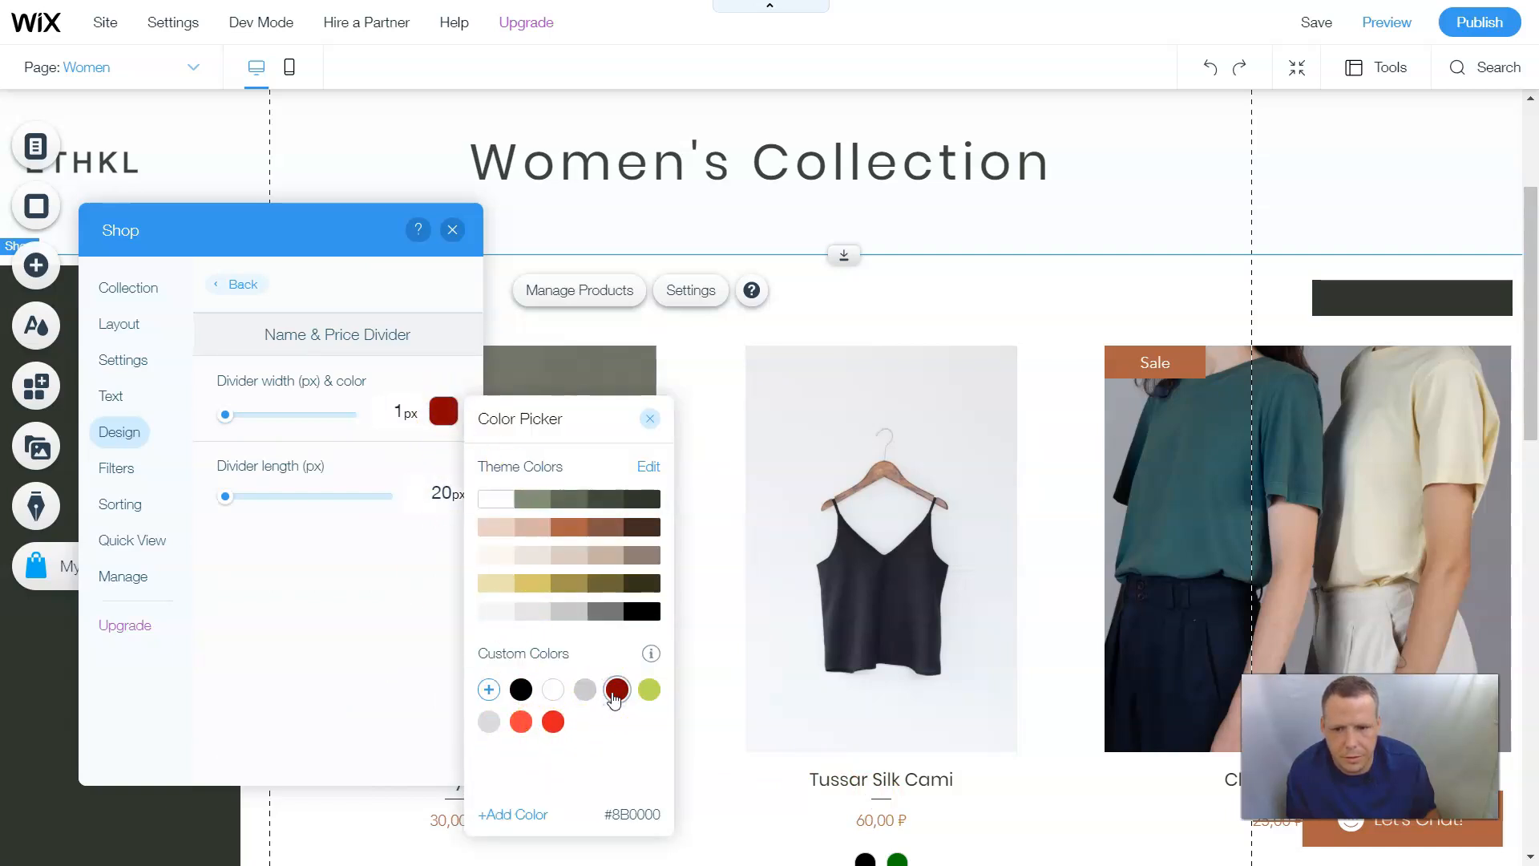
click(245, 499)
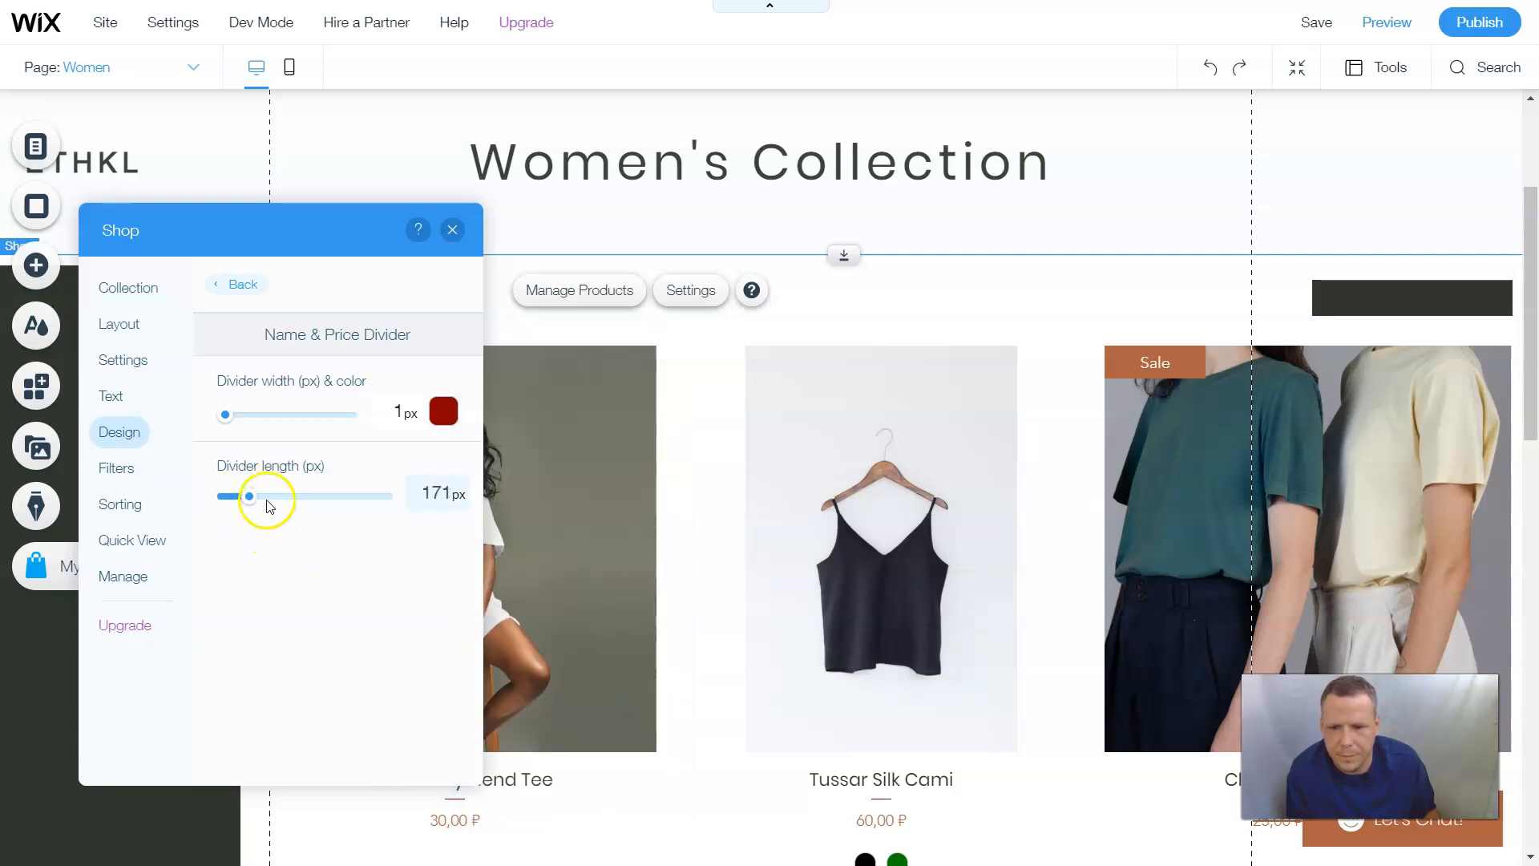
drag(271, 500, 294, 506)
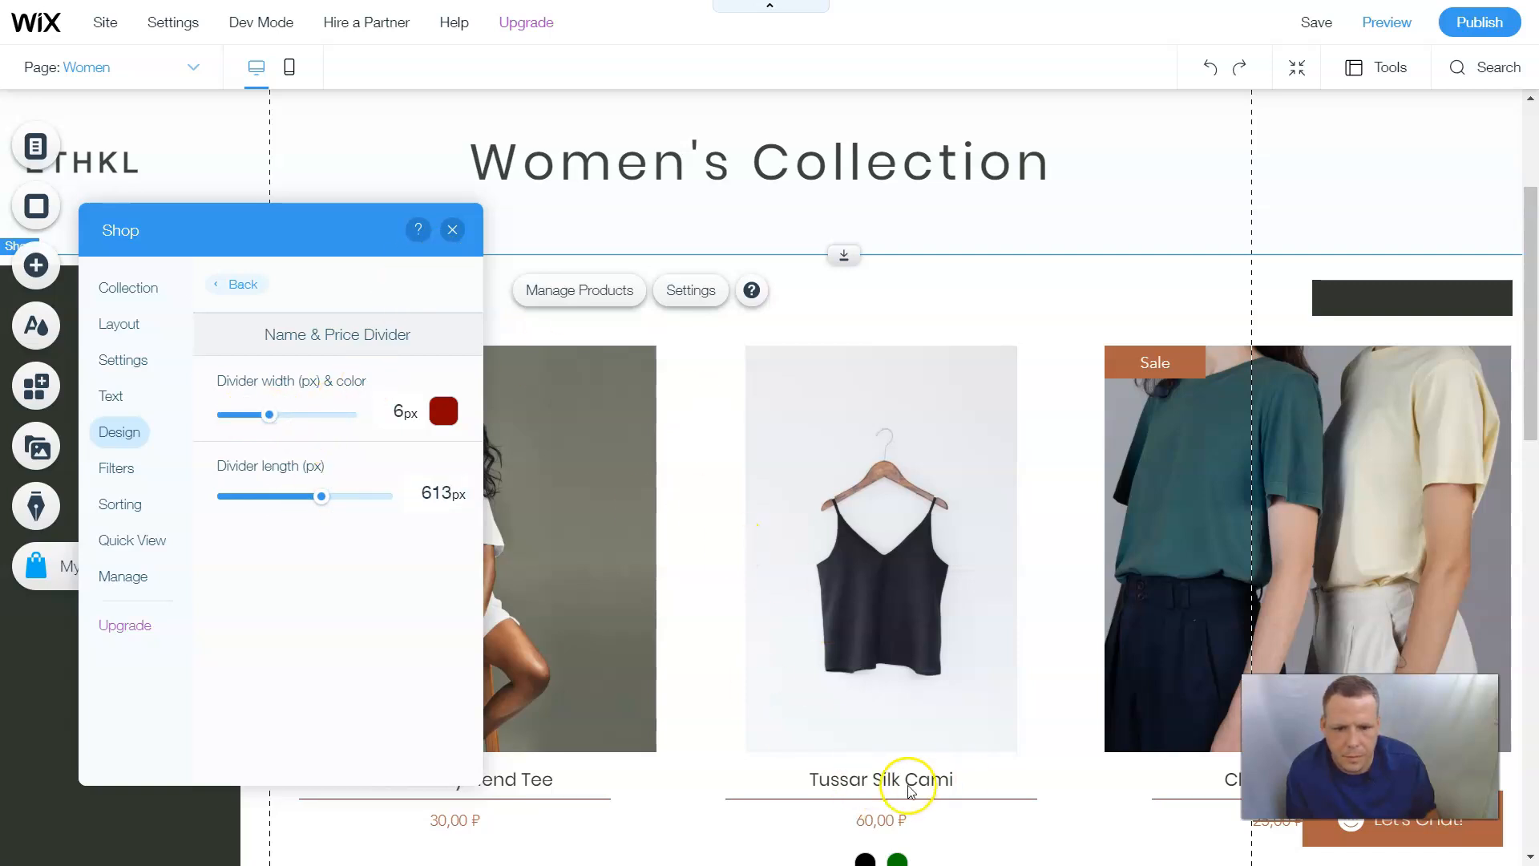
click(326, 499)
click(355, 415)
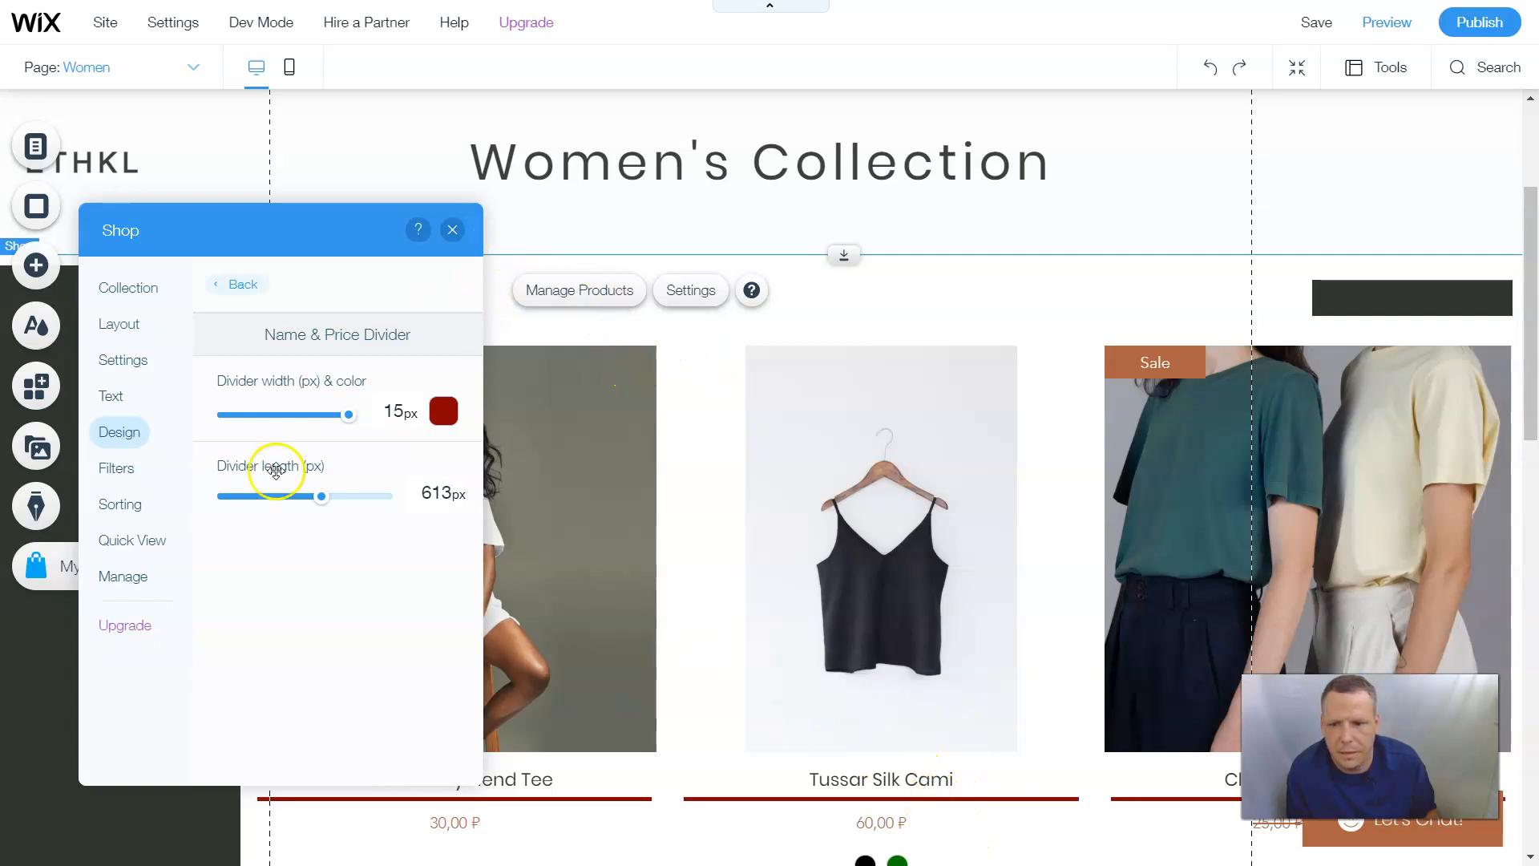
click(138, 442)
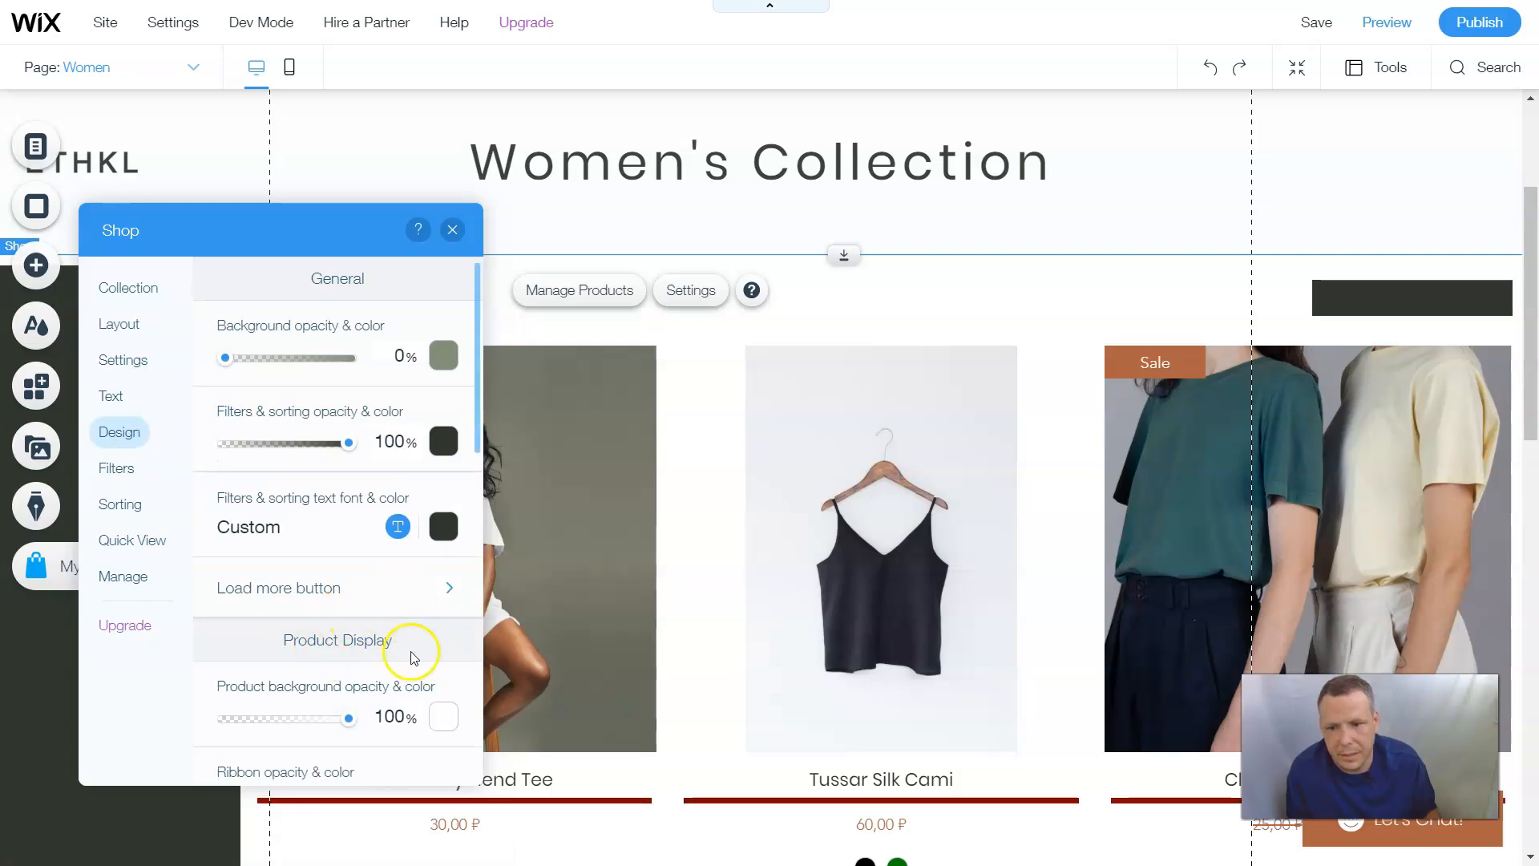
scroll(427, 672, down, 3)
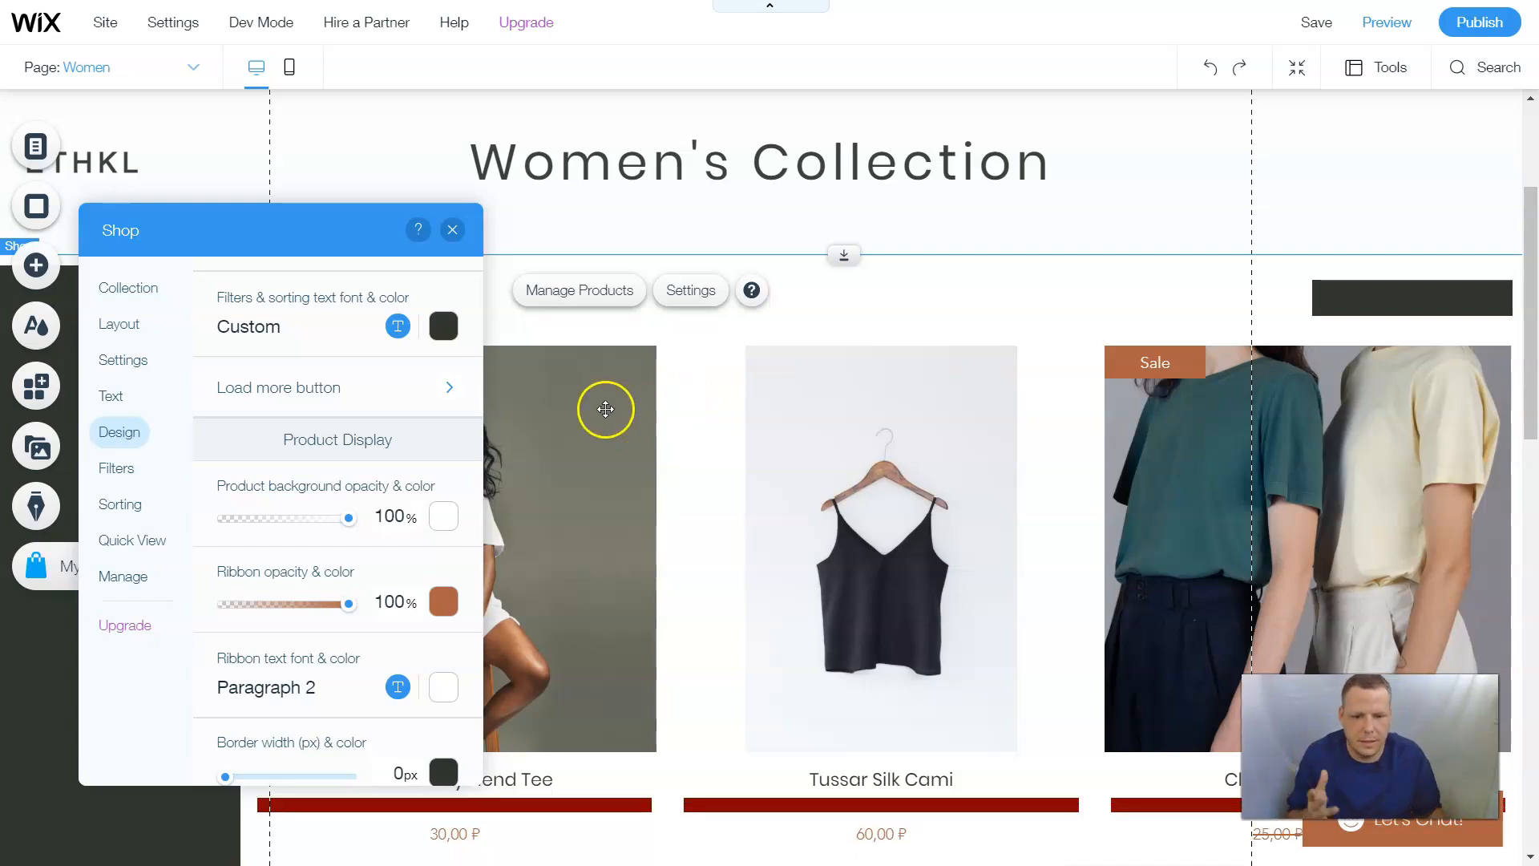
scroll(379, 489, down, 1)
scroll(379, 490, down, 1)
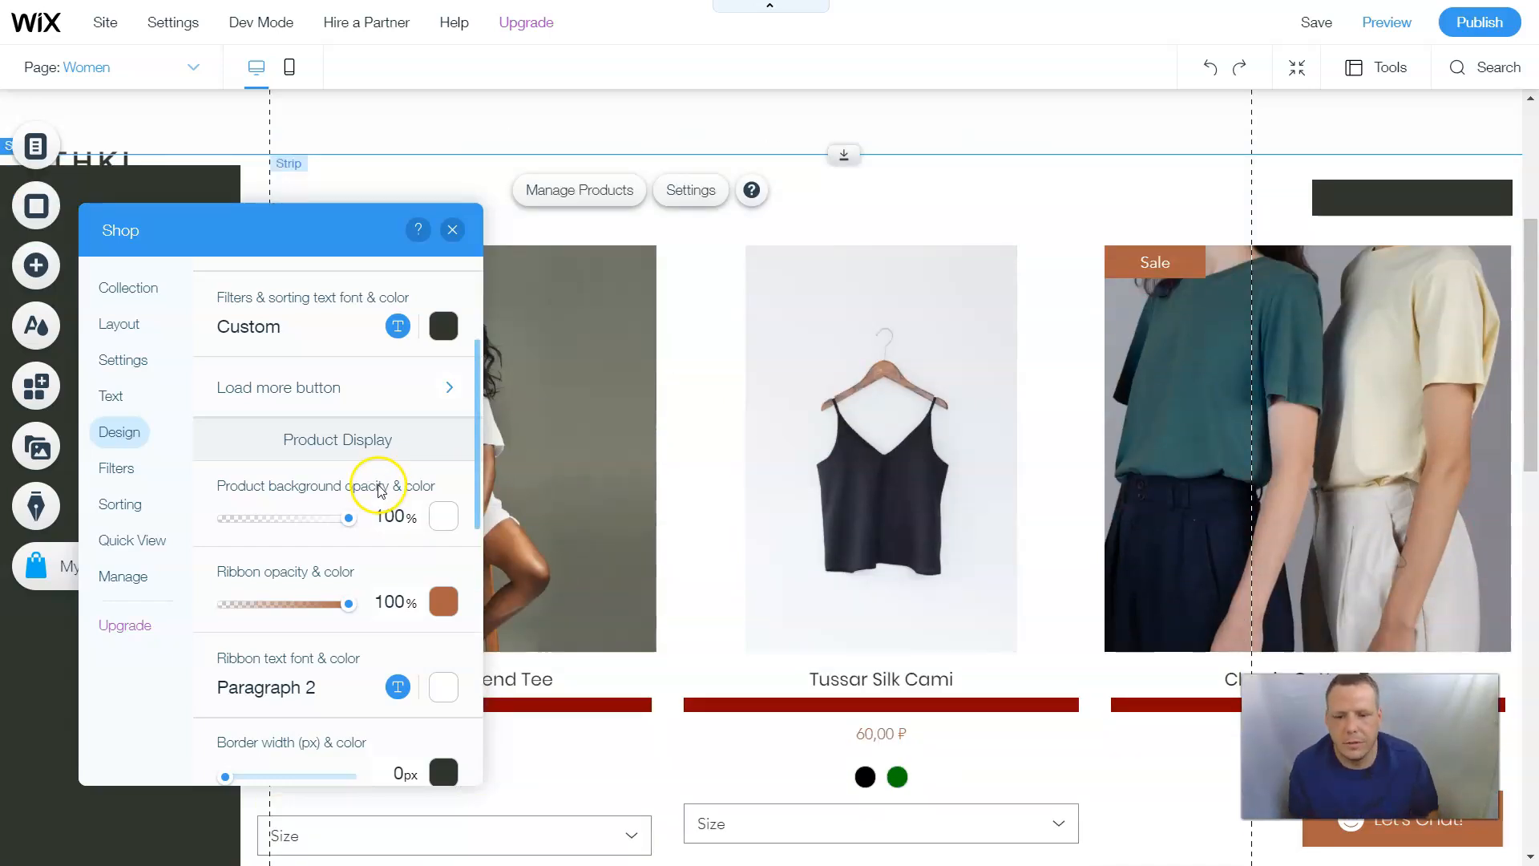
Review the gallery's Collection, Price and Product Options filters and the sorting options offered to customers
click(113, 475)
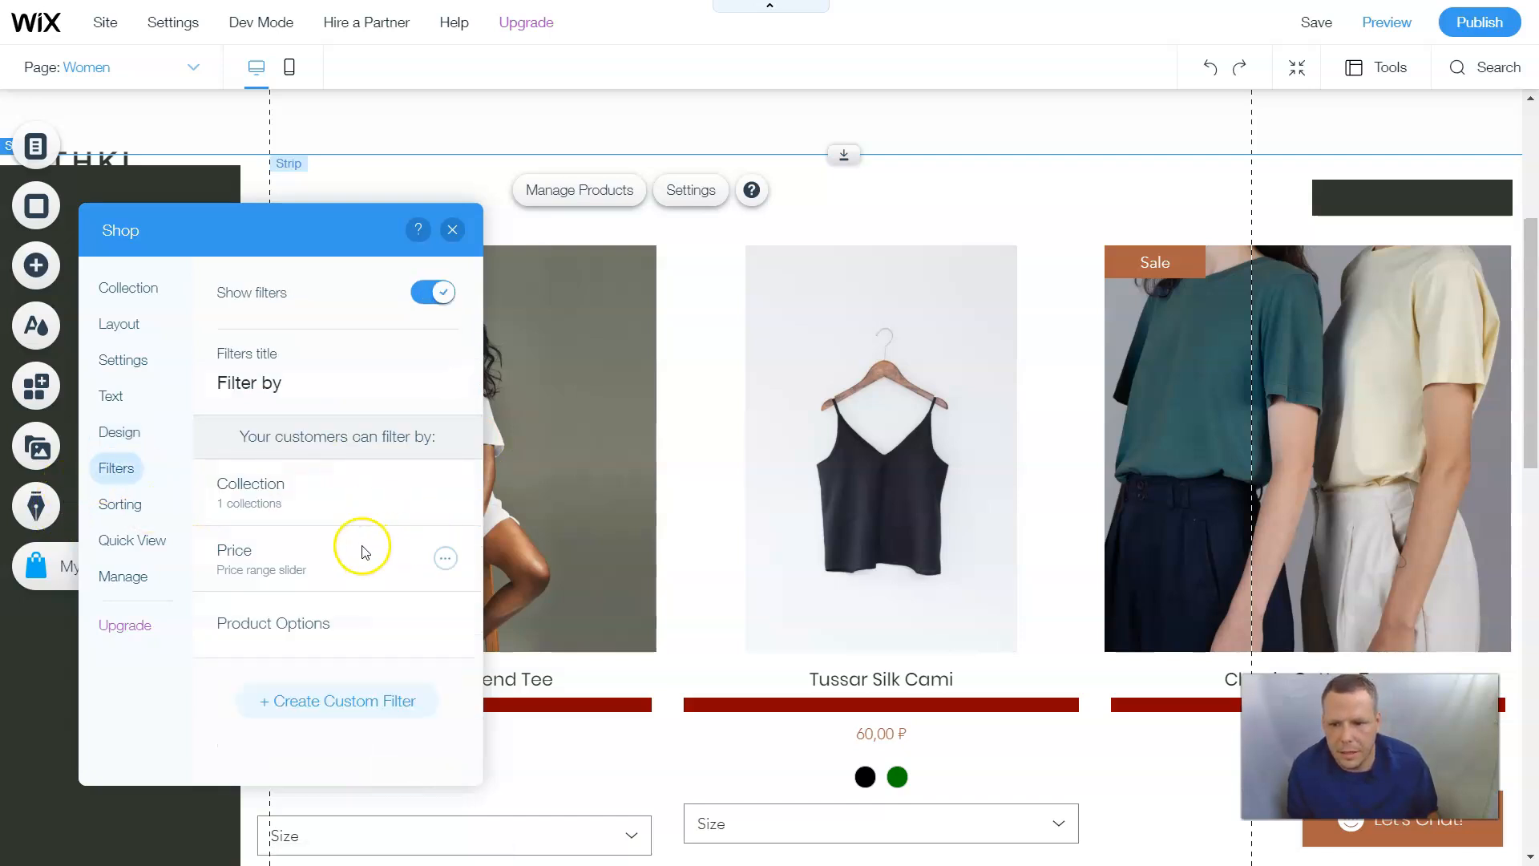
mouse_move(334, 500)
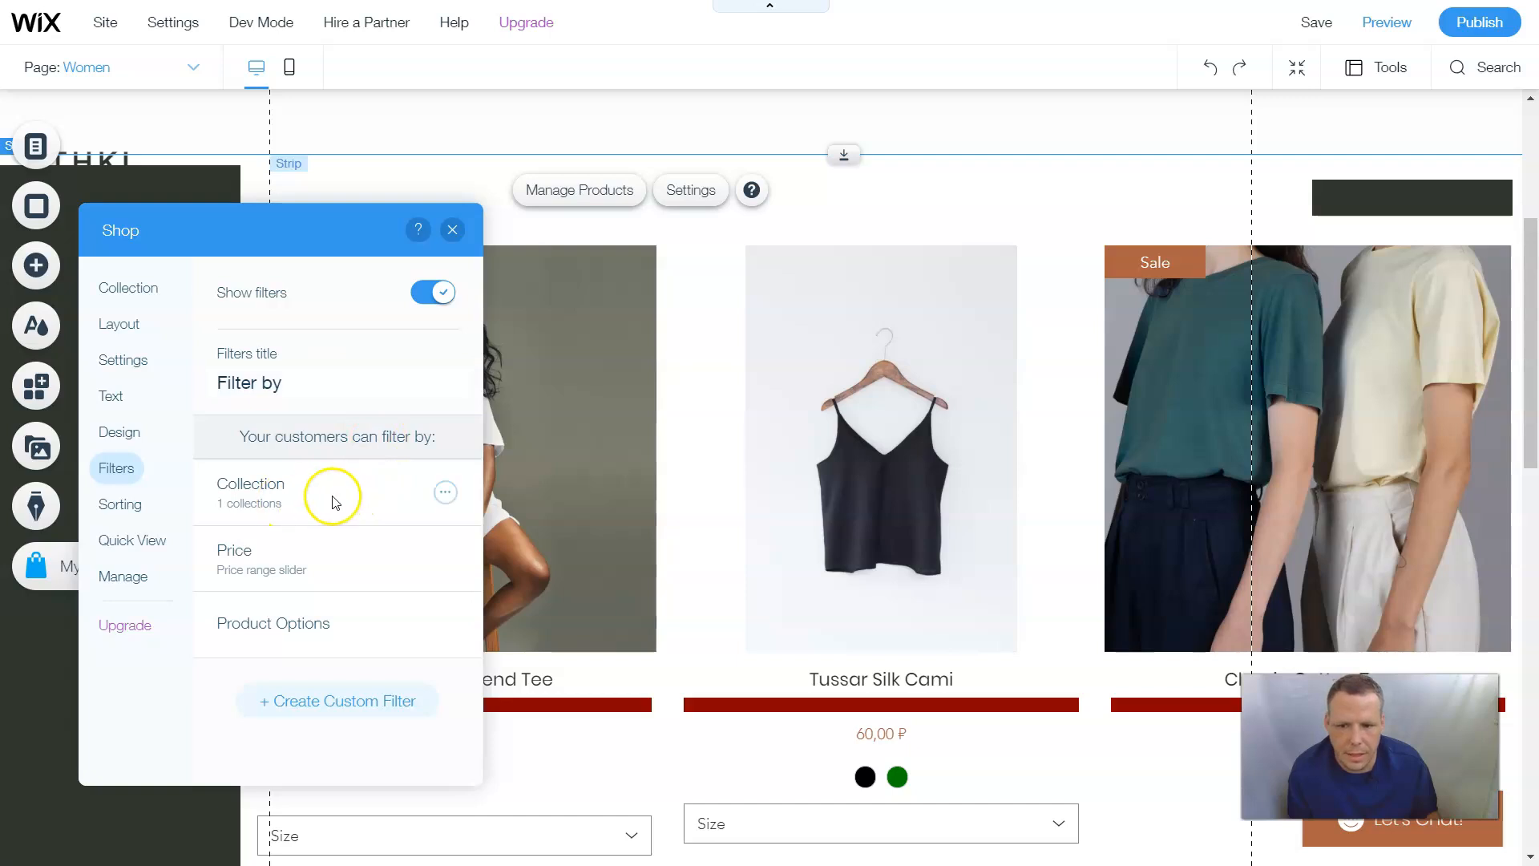
click(447, 492)
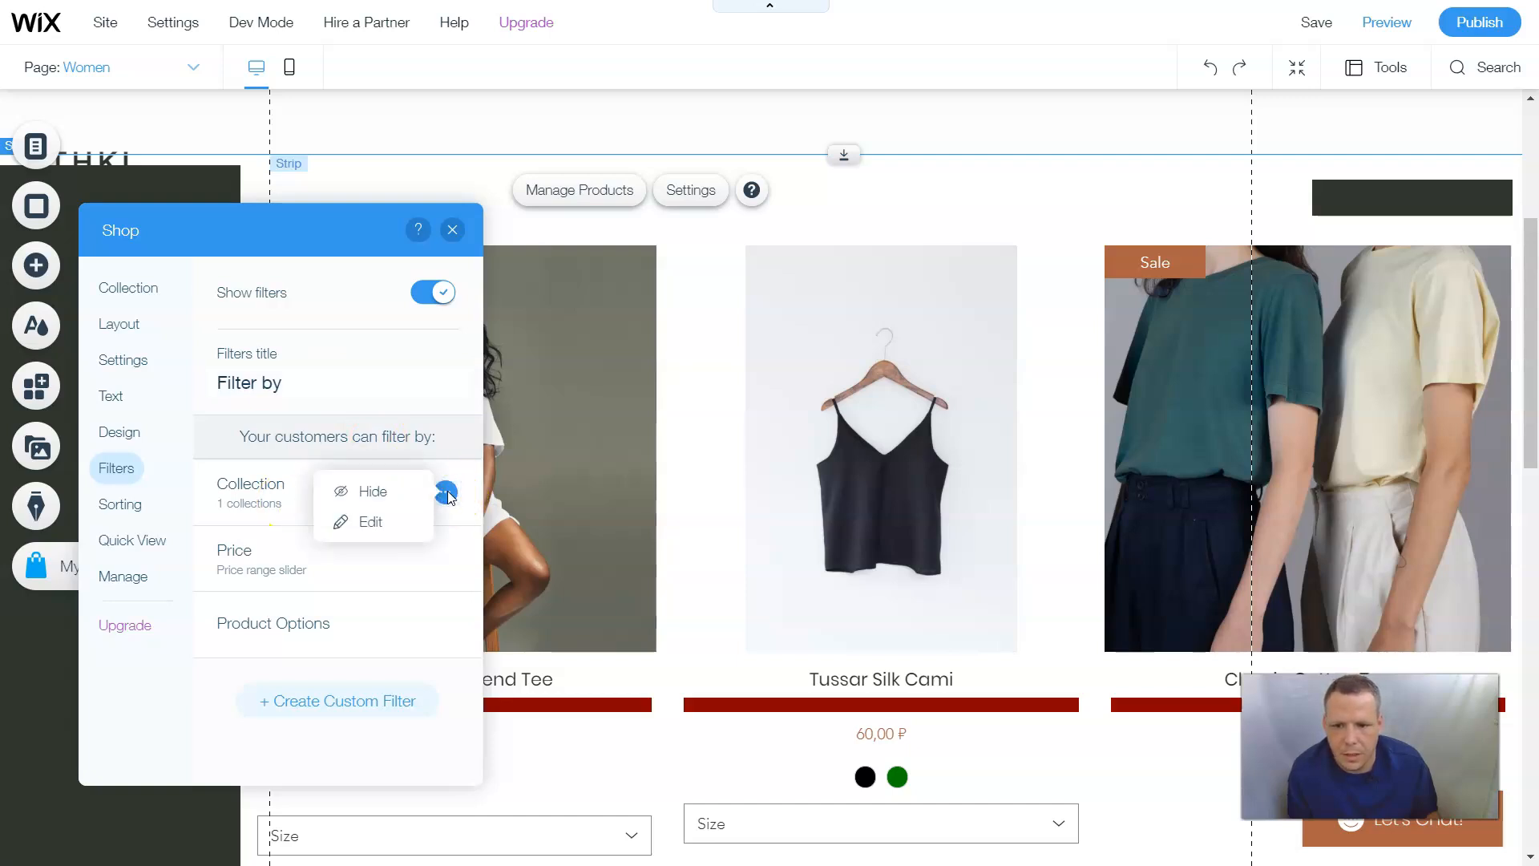
click(382, 524)
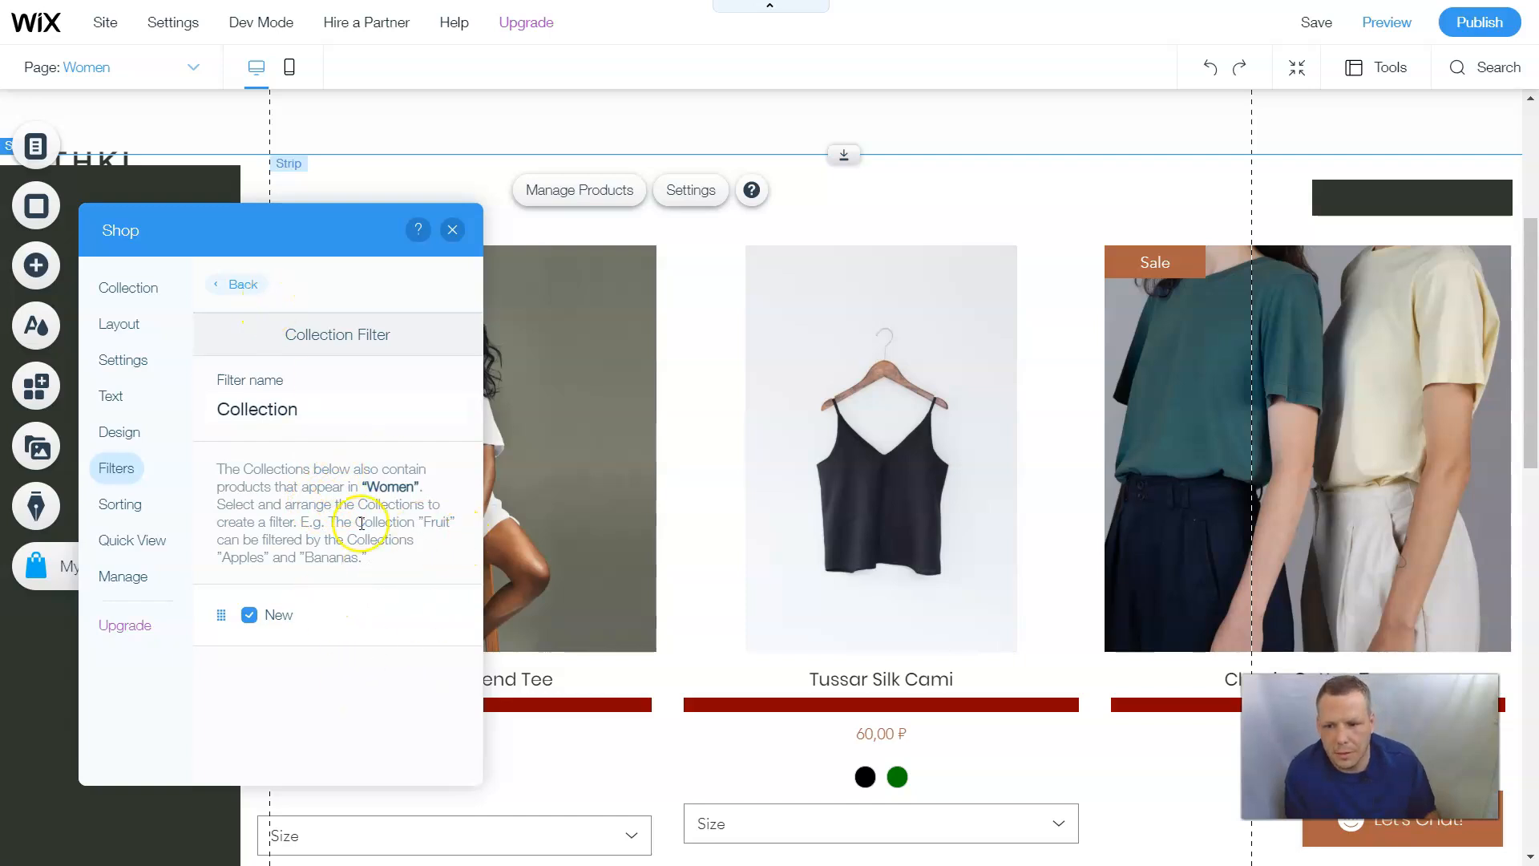
click(236, 286)
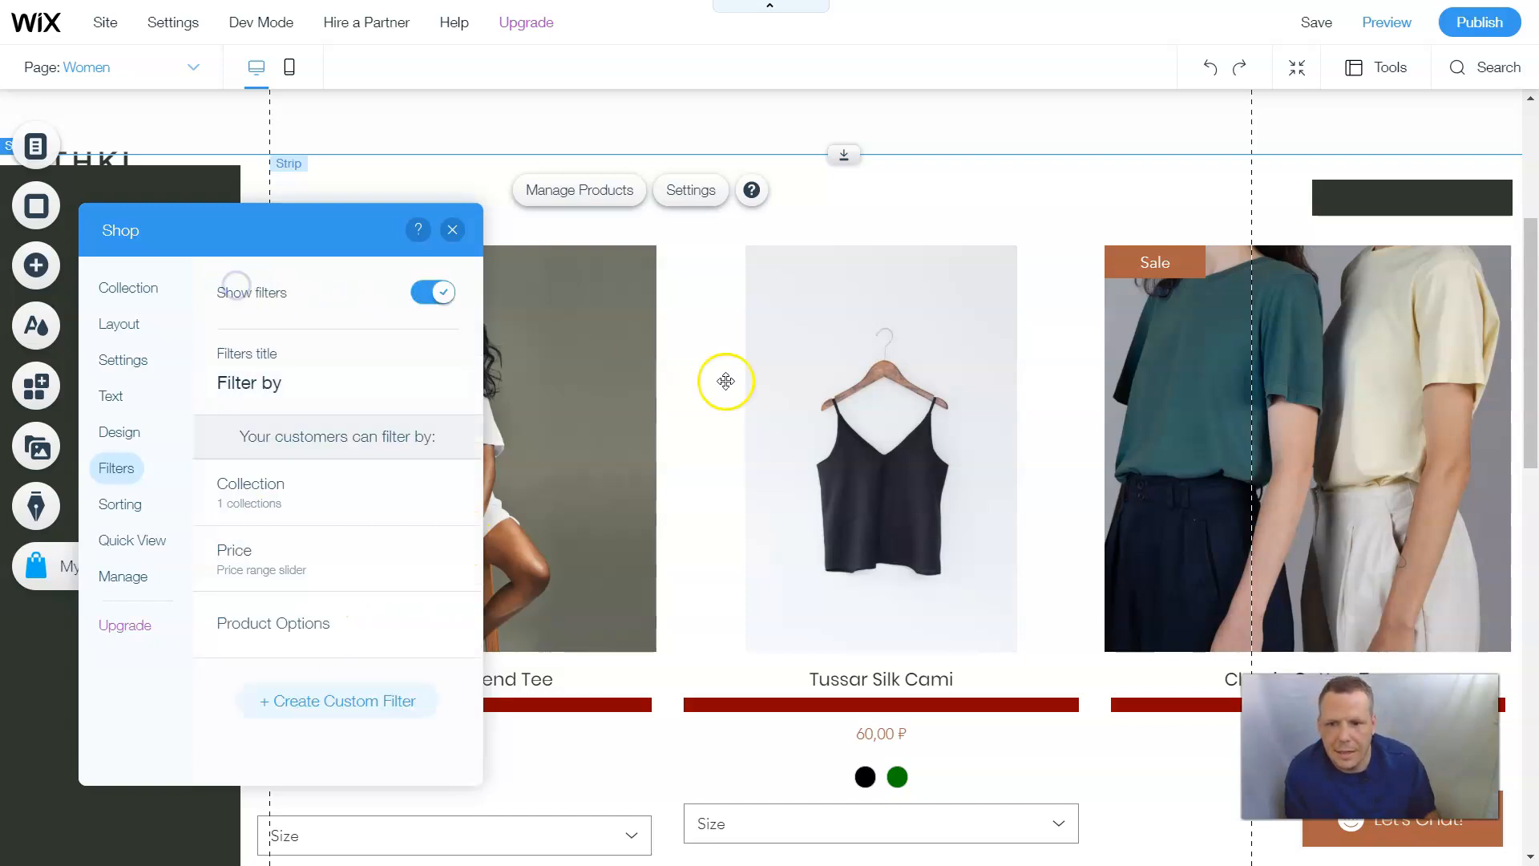
click(446, 559)
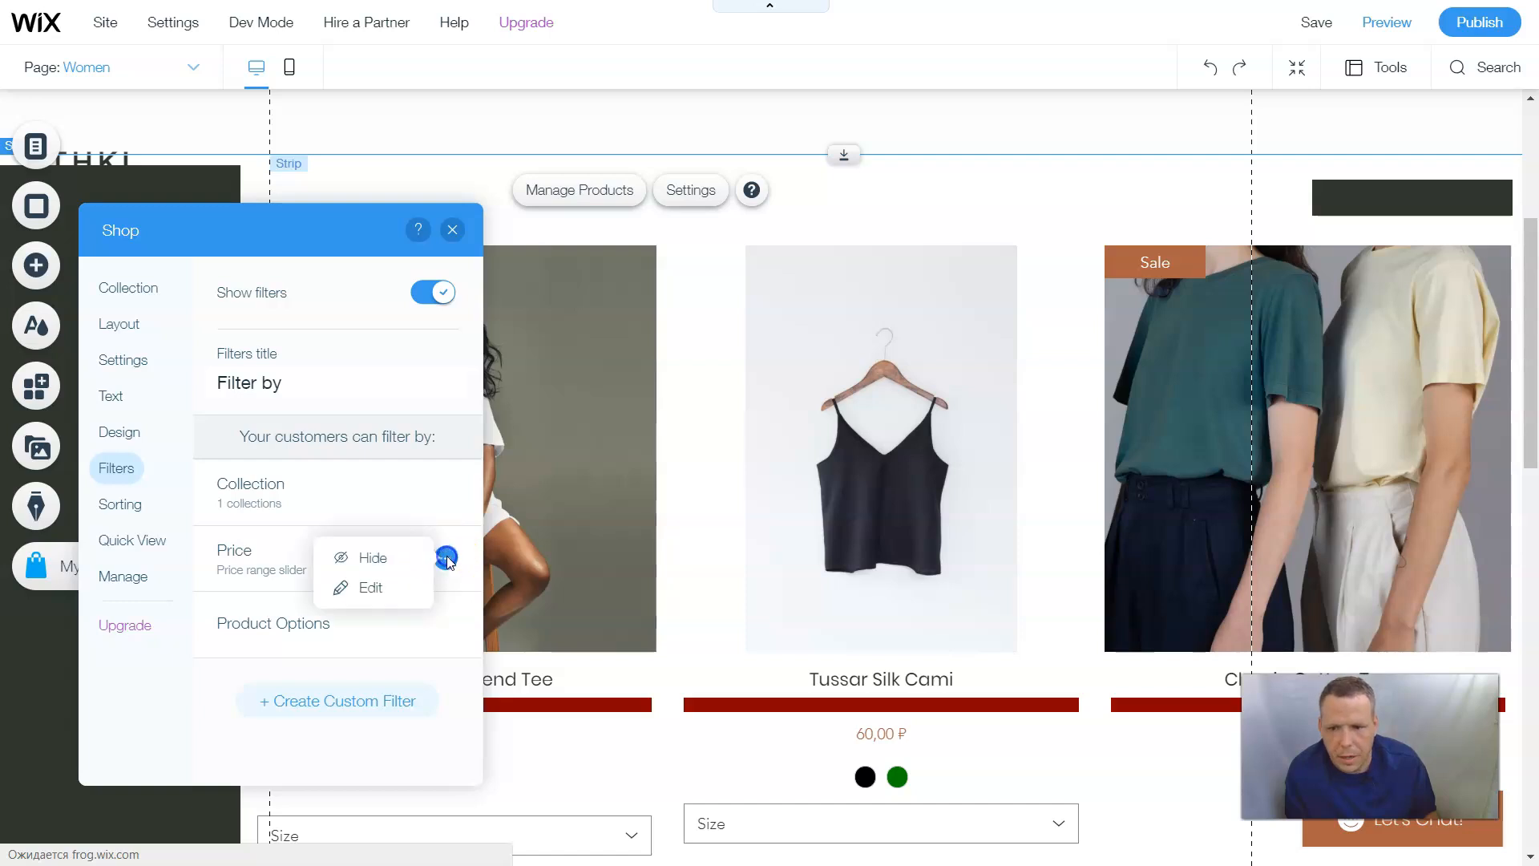
click(400, 605)
click(270, 410)
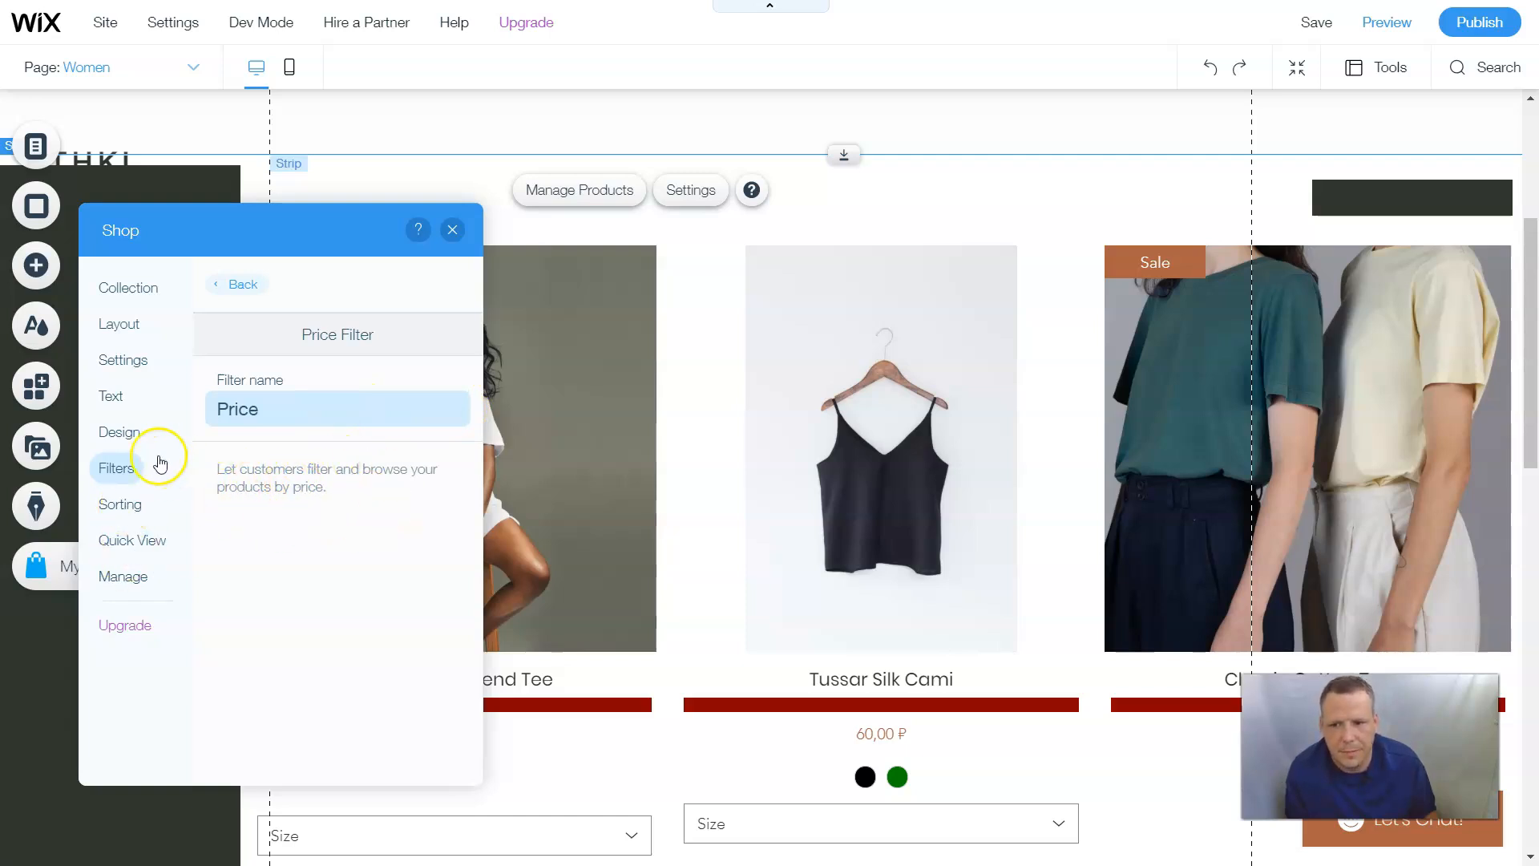
click(160, 463)
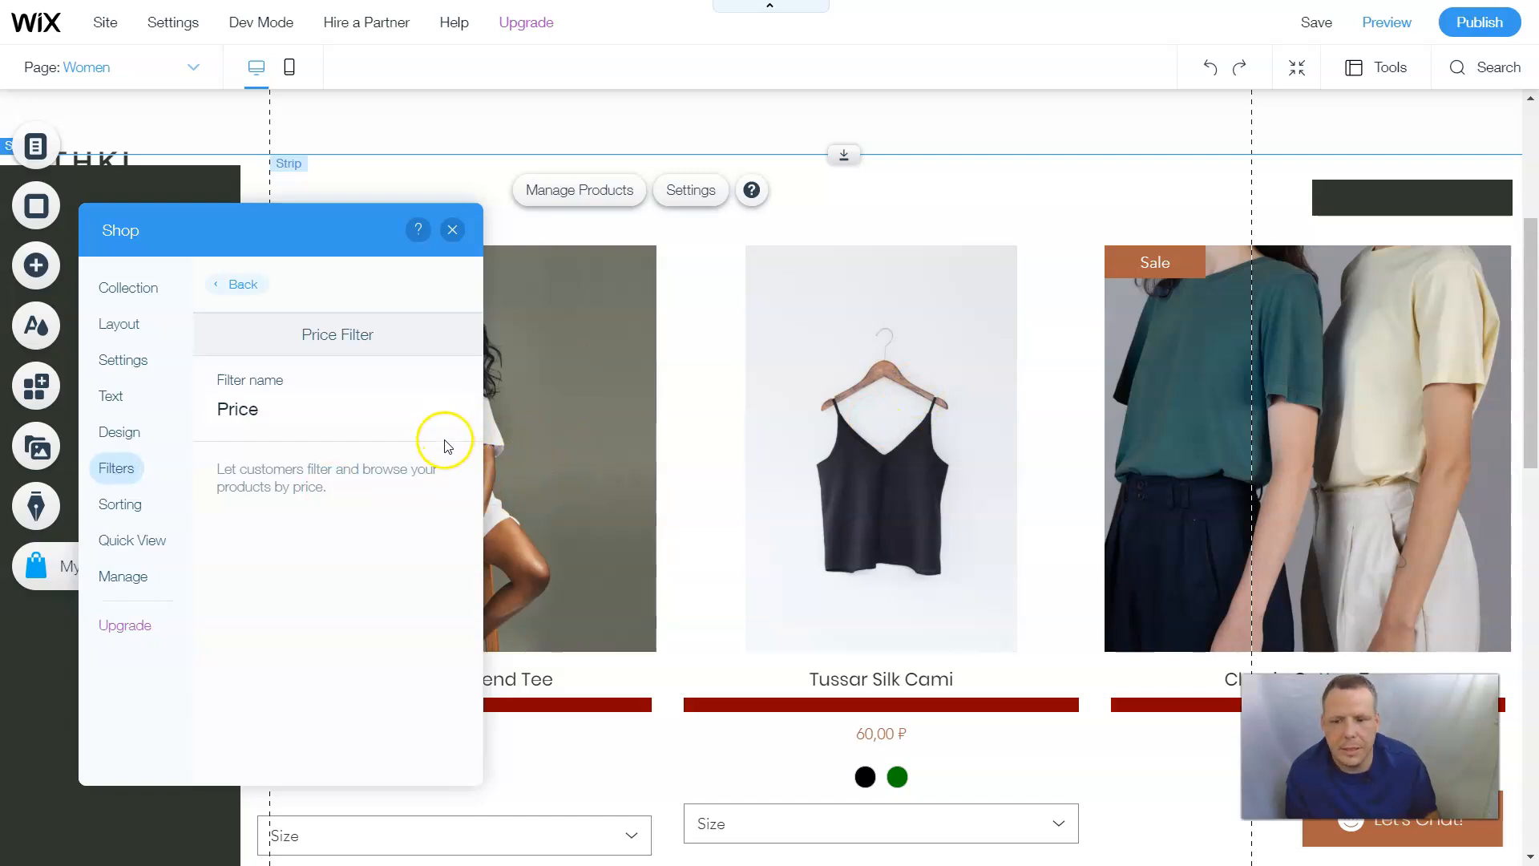
click(138, 479)
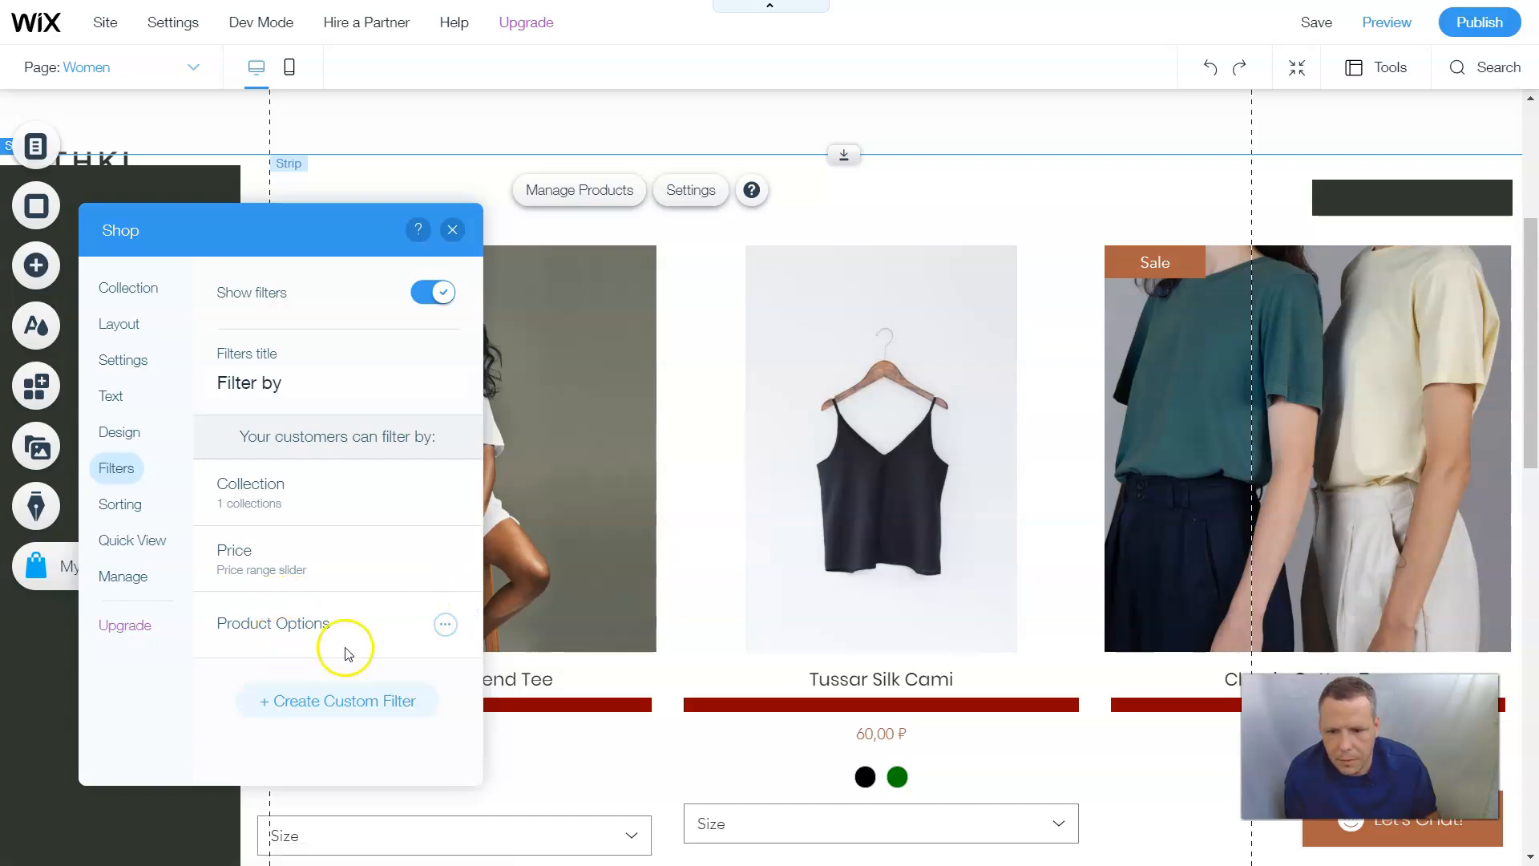
click(445, 625)
click(350, 657)
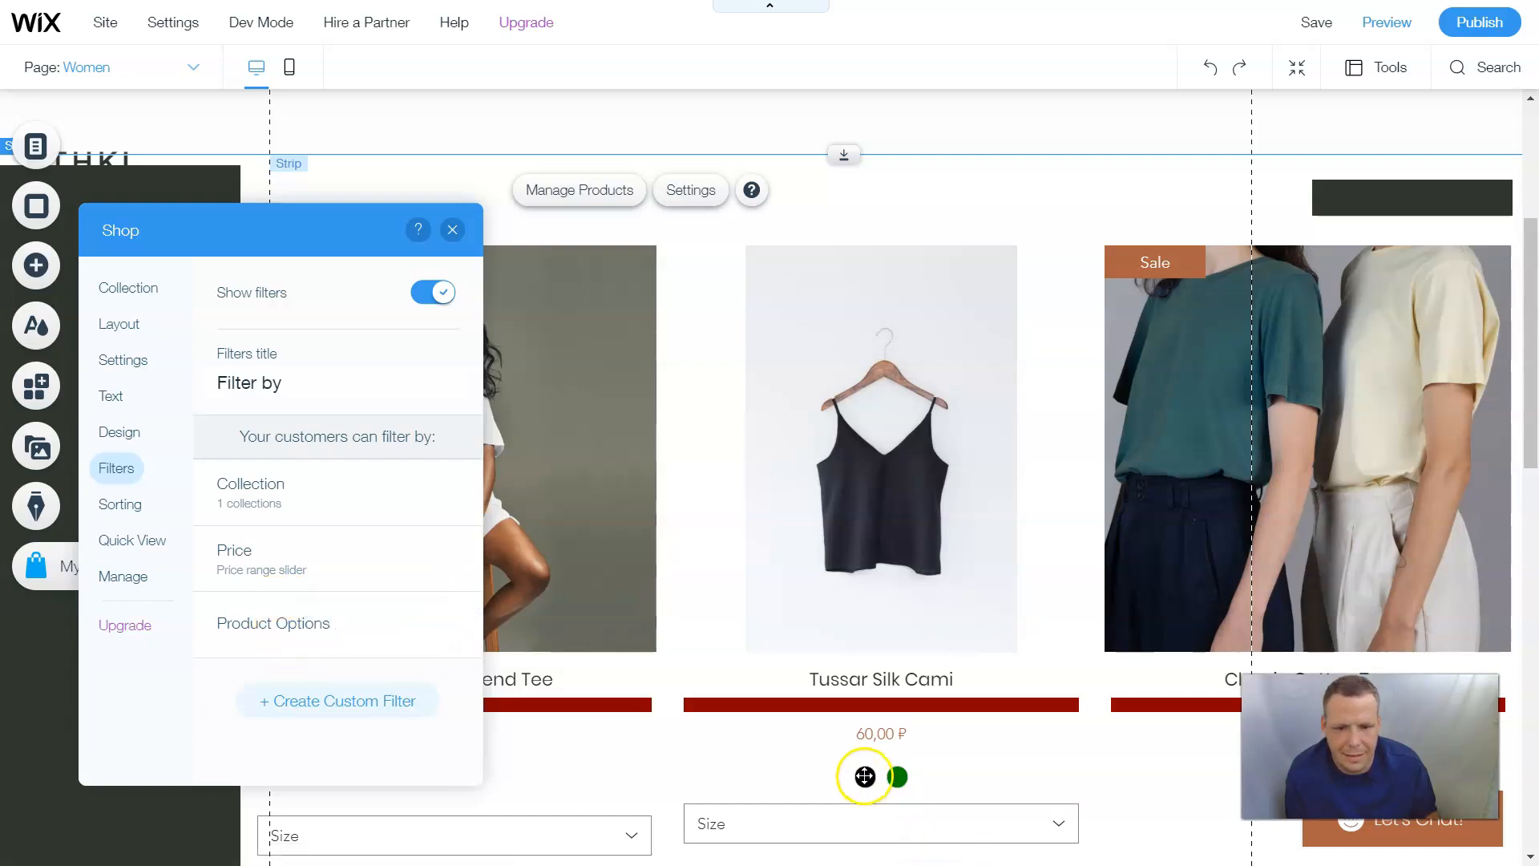
click(121, 504)
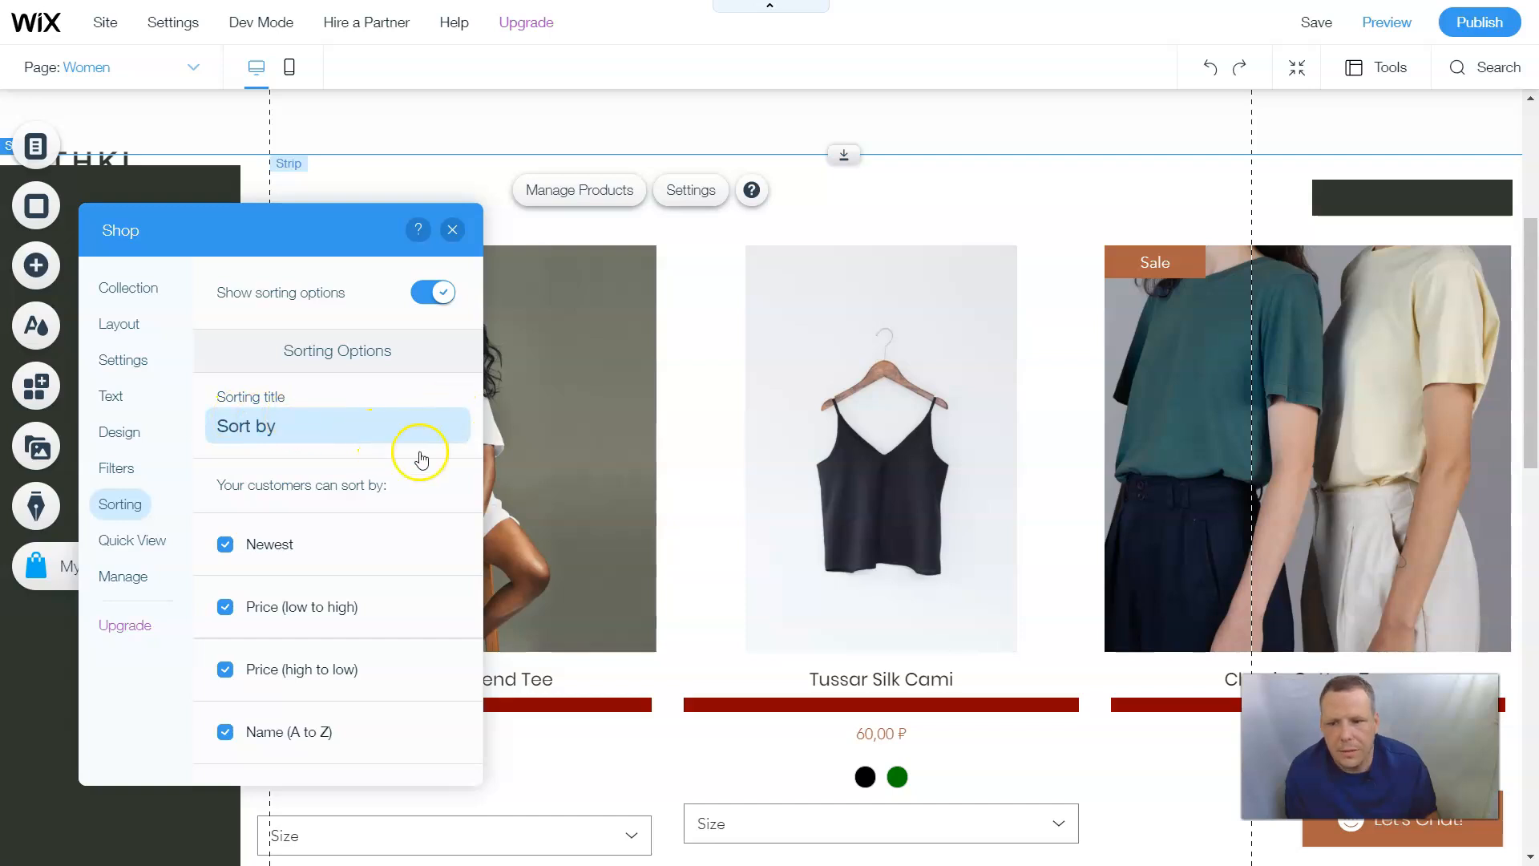
scroll(377, 497, down, 1)
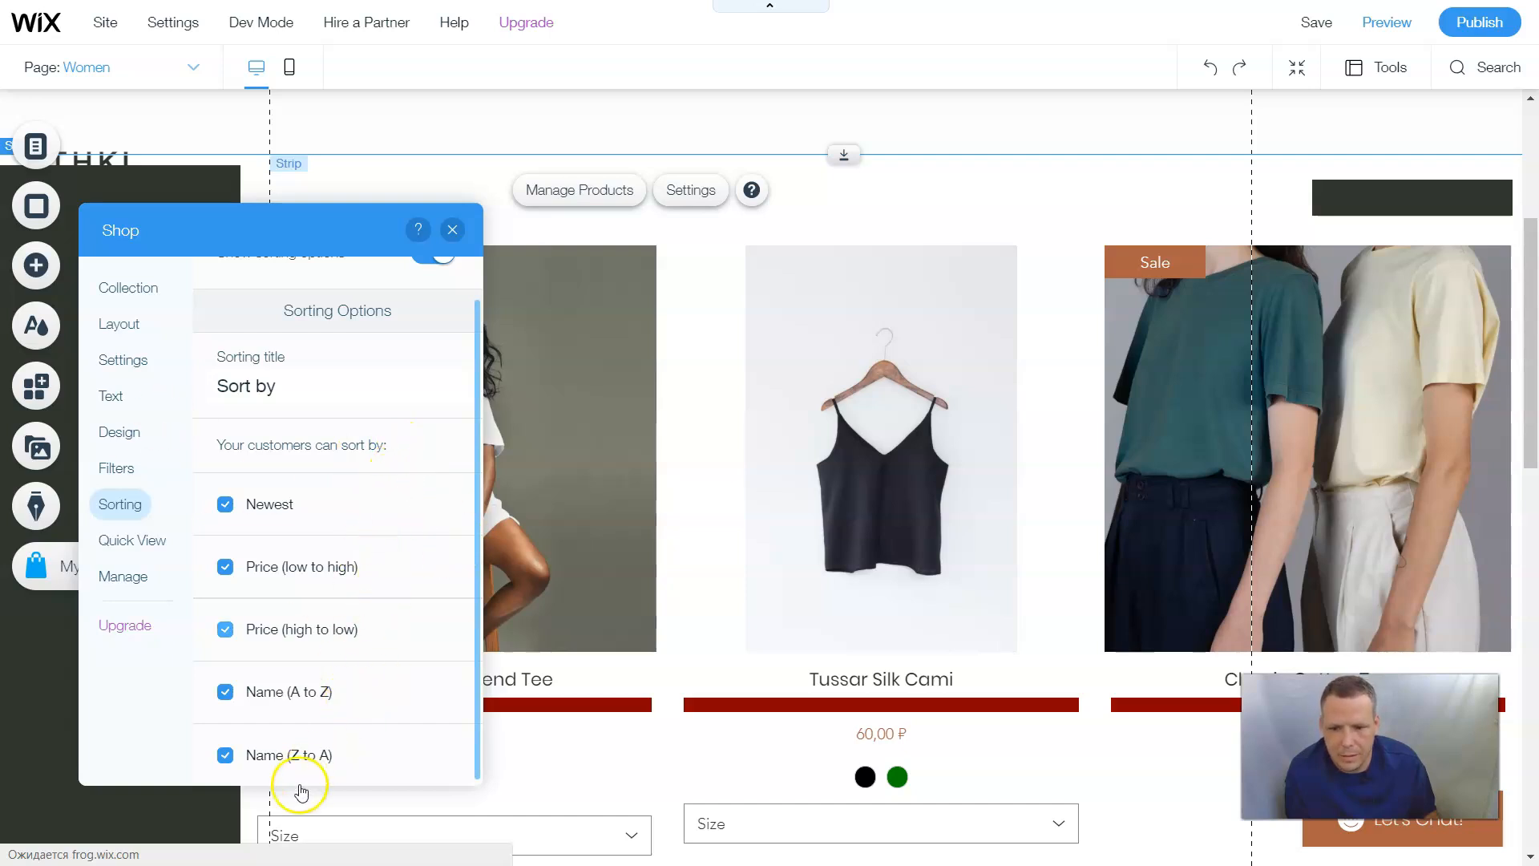
Set the Quick View price text color to red #E21C21 and the quantity and options text to a beige theme color
click(130, 542)
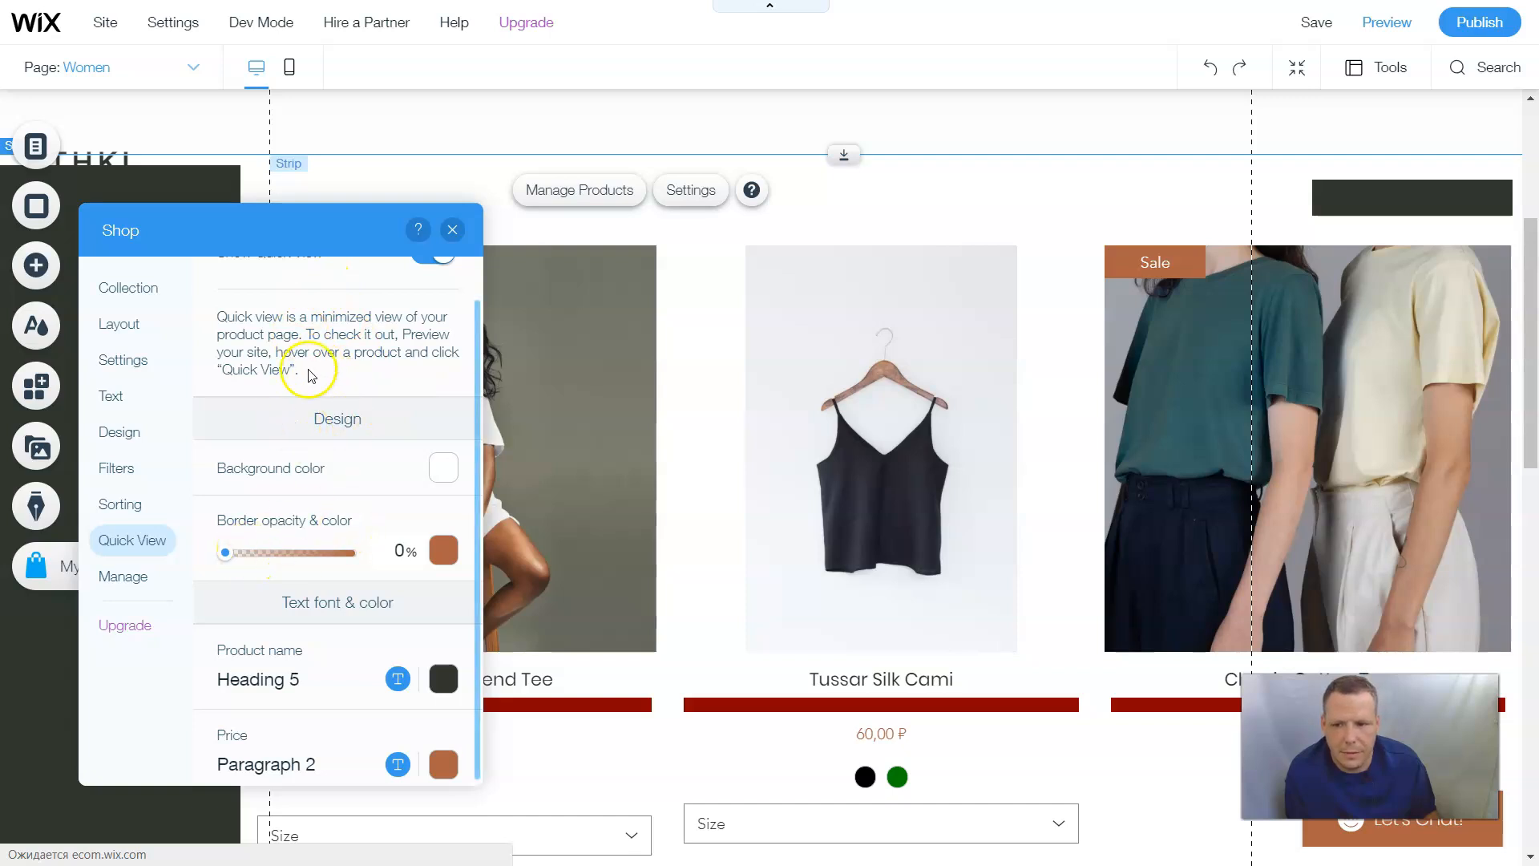
scroll(325, 333, up, 1)
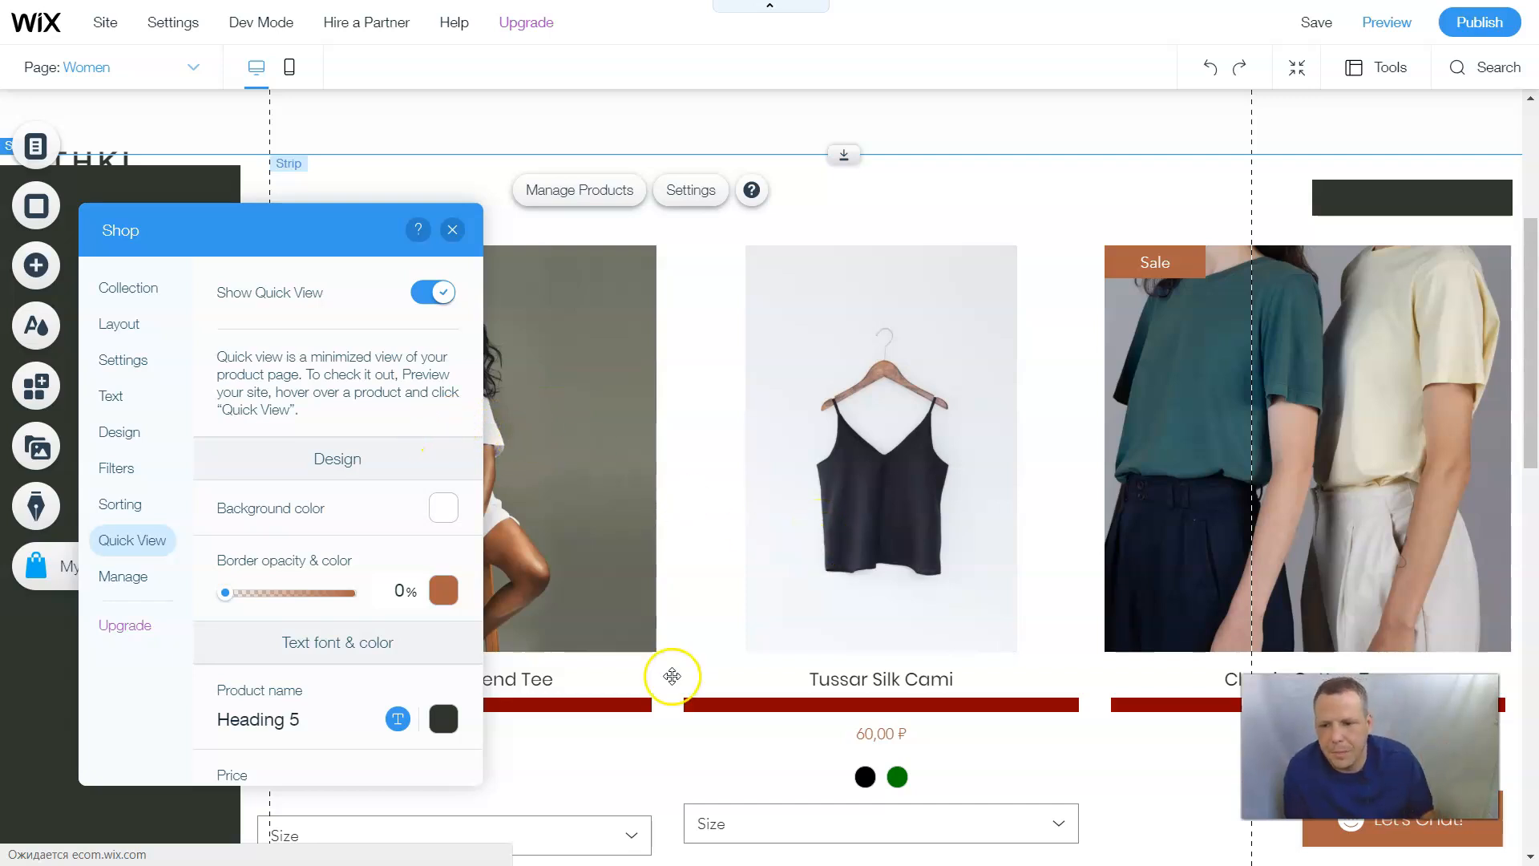
scroll(414, 606, down, 3)
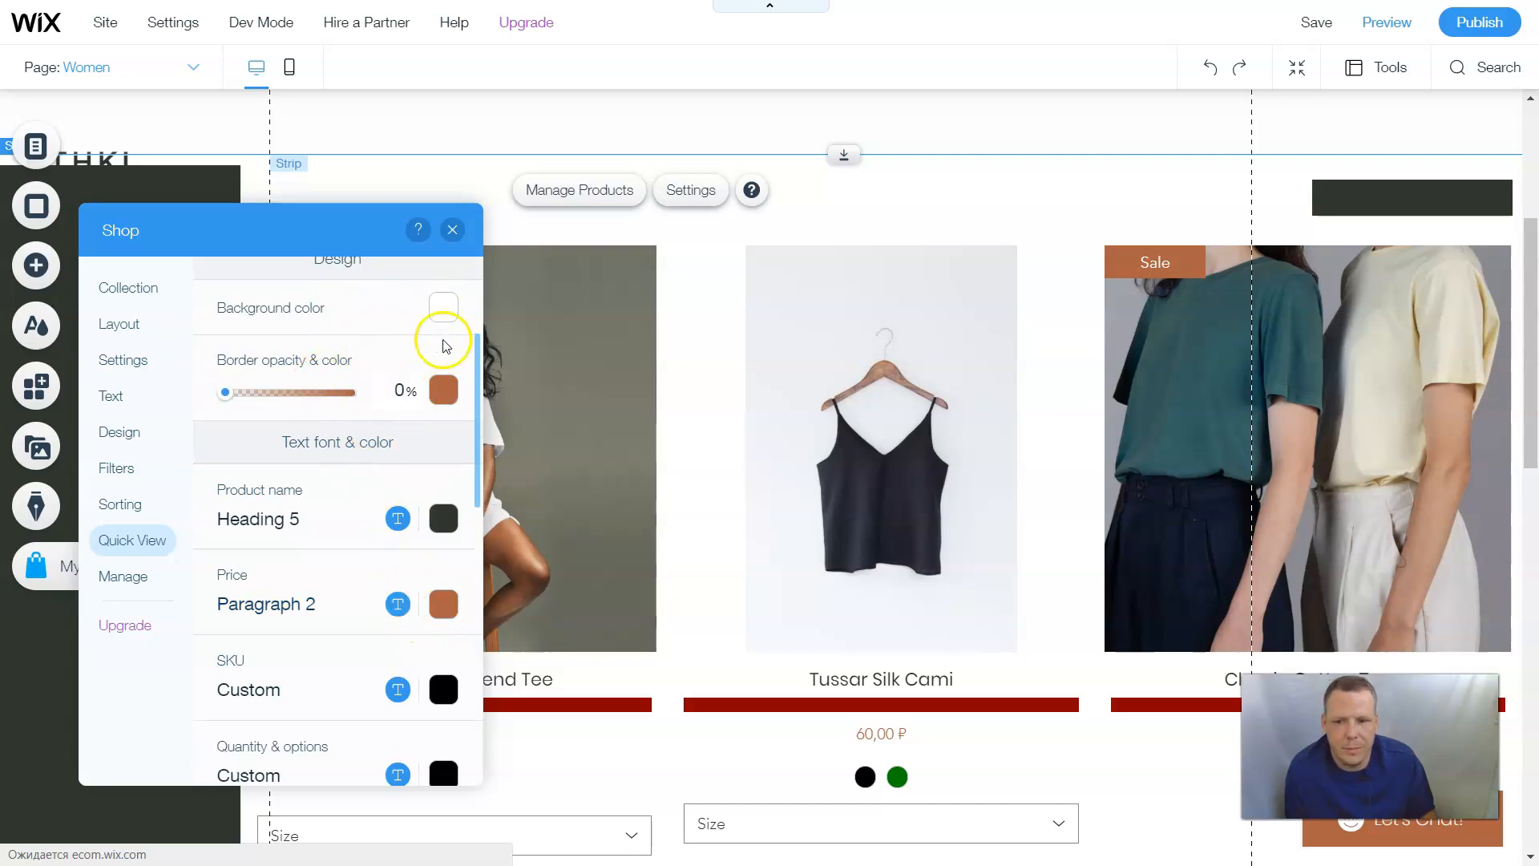
scroll(325, 533, down, 3)
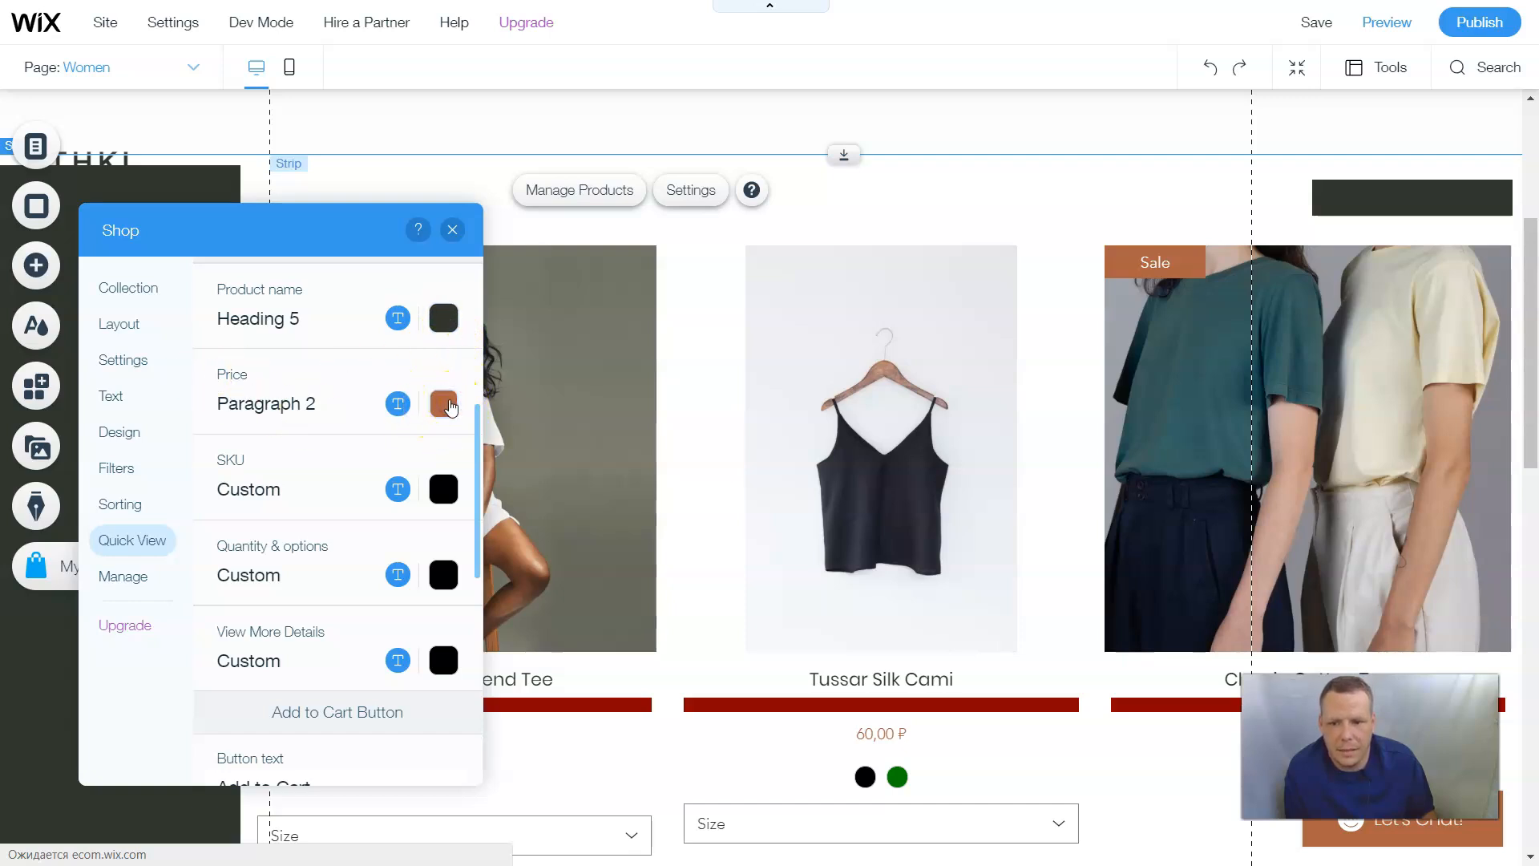
click(445, 404)
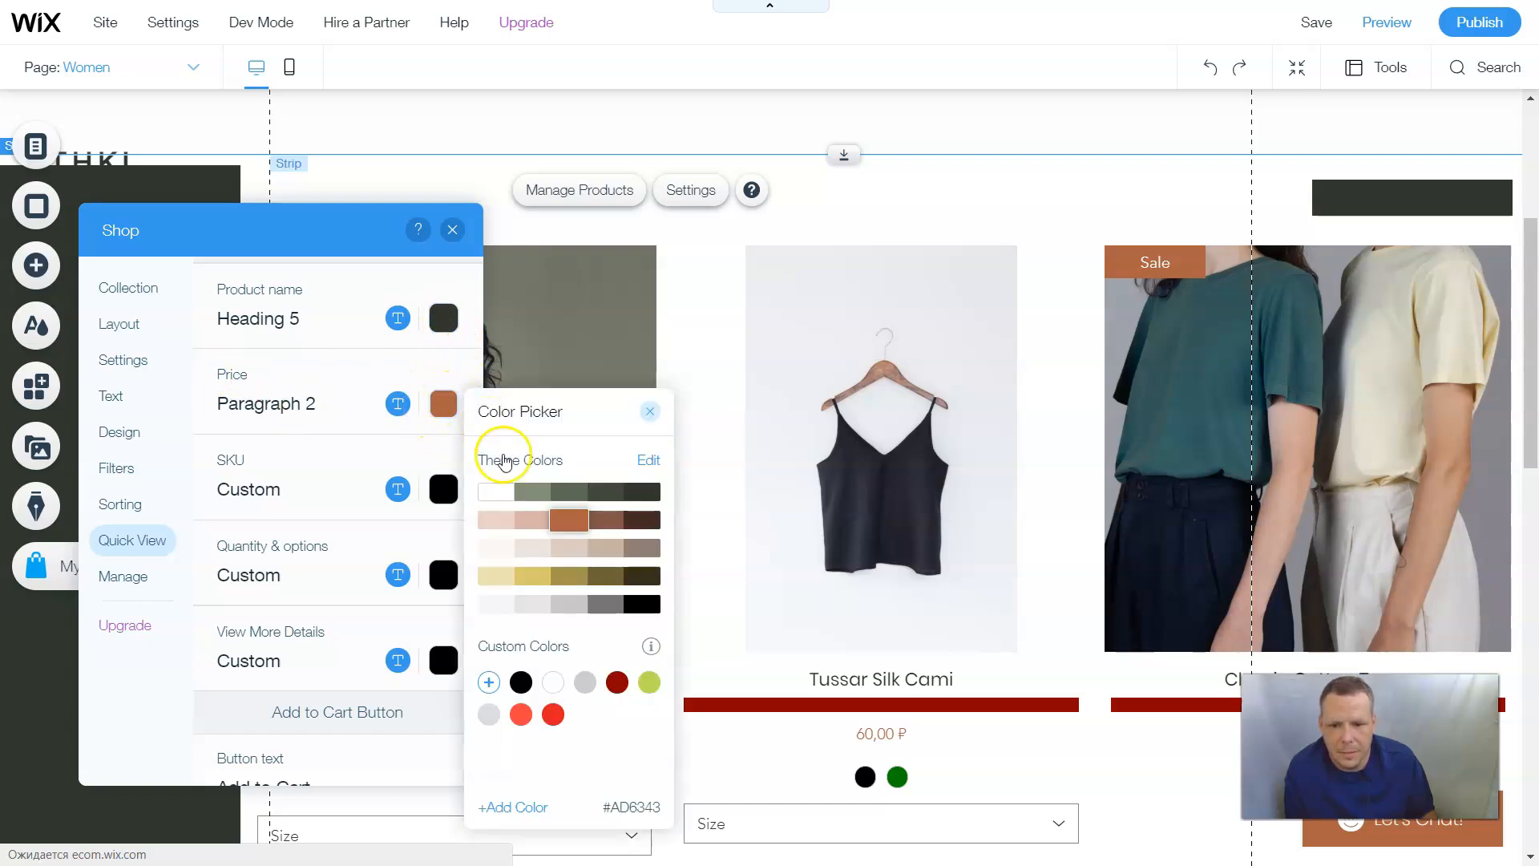
click(554, 714)
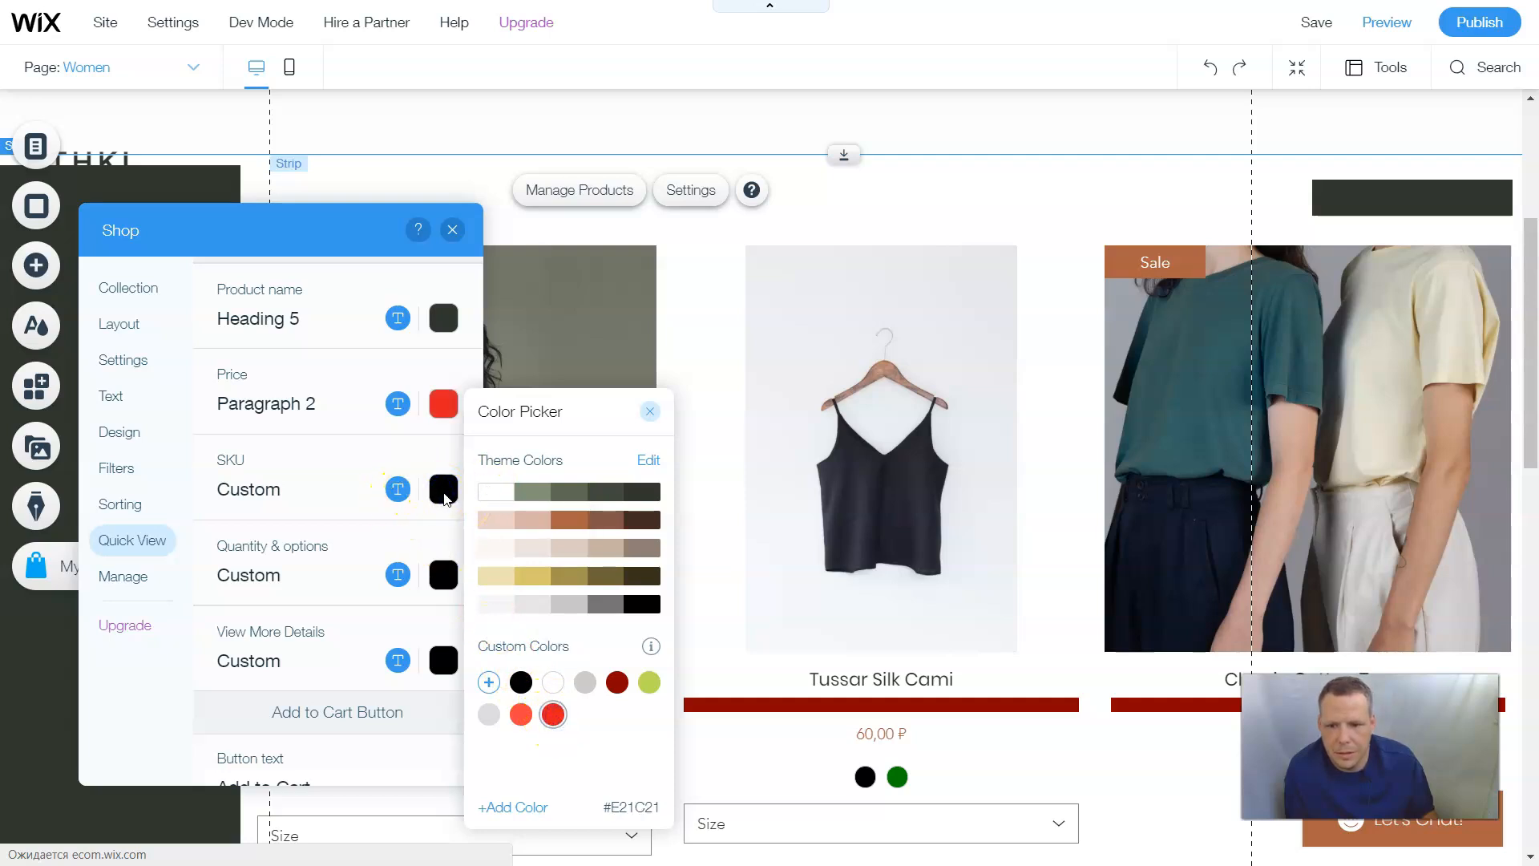
click(256, 476)
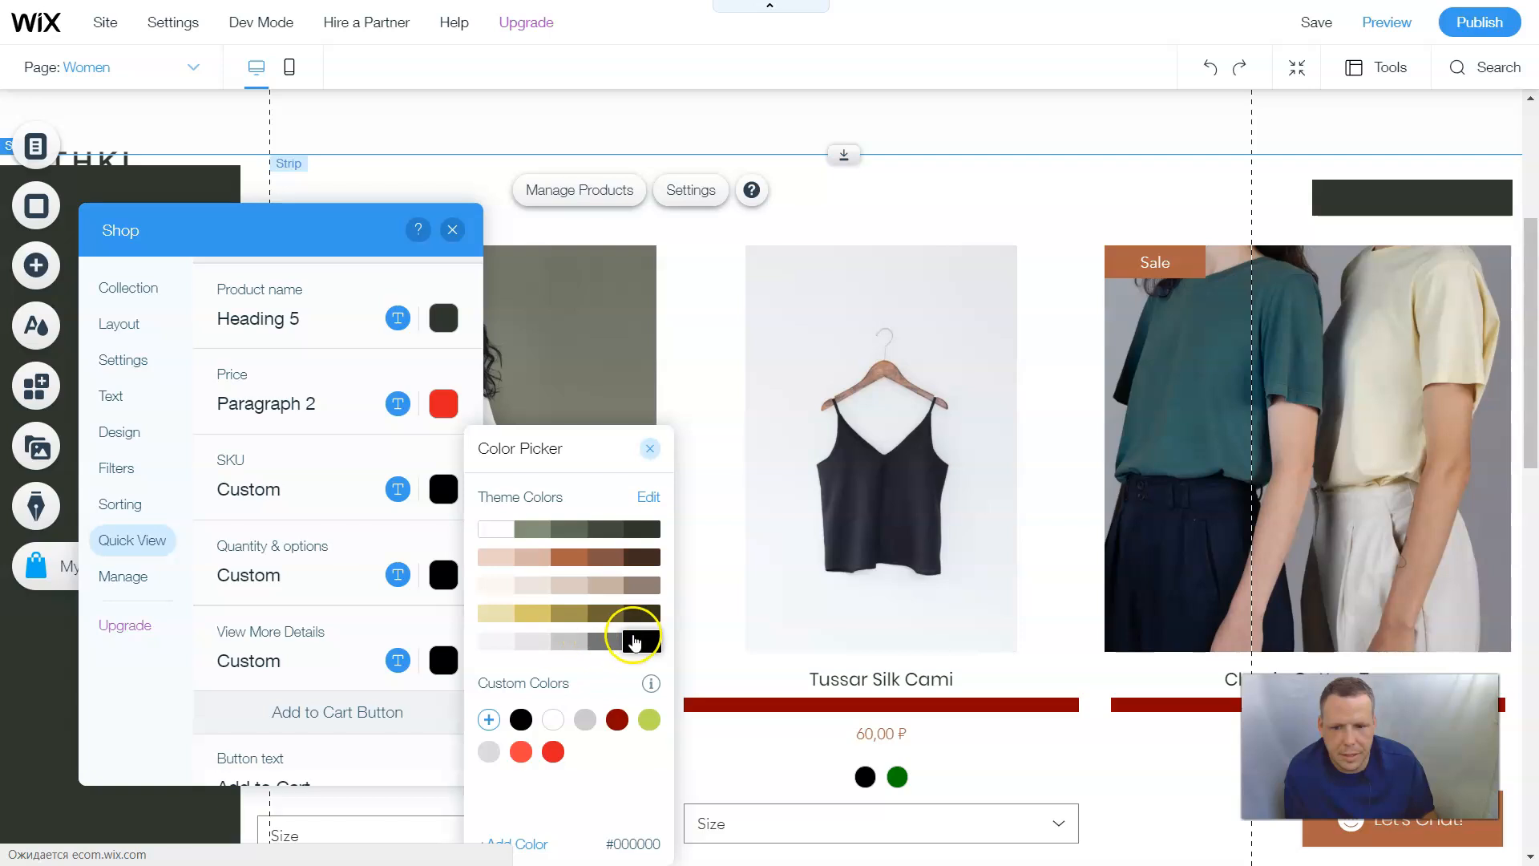
click(572, 584)
click(299, 617)
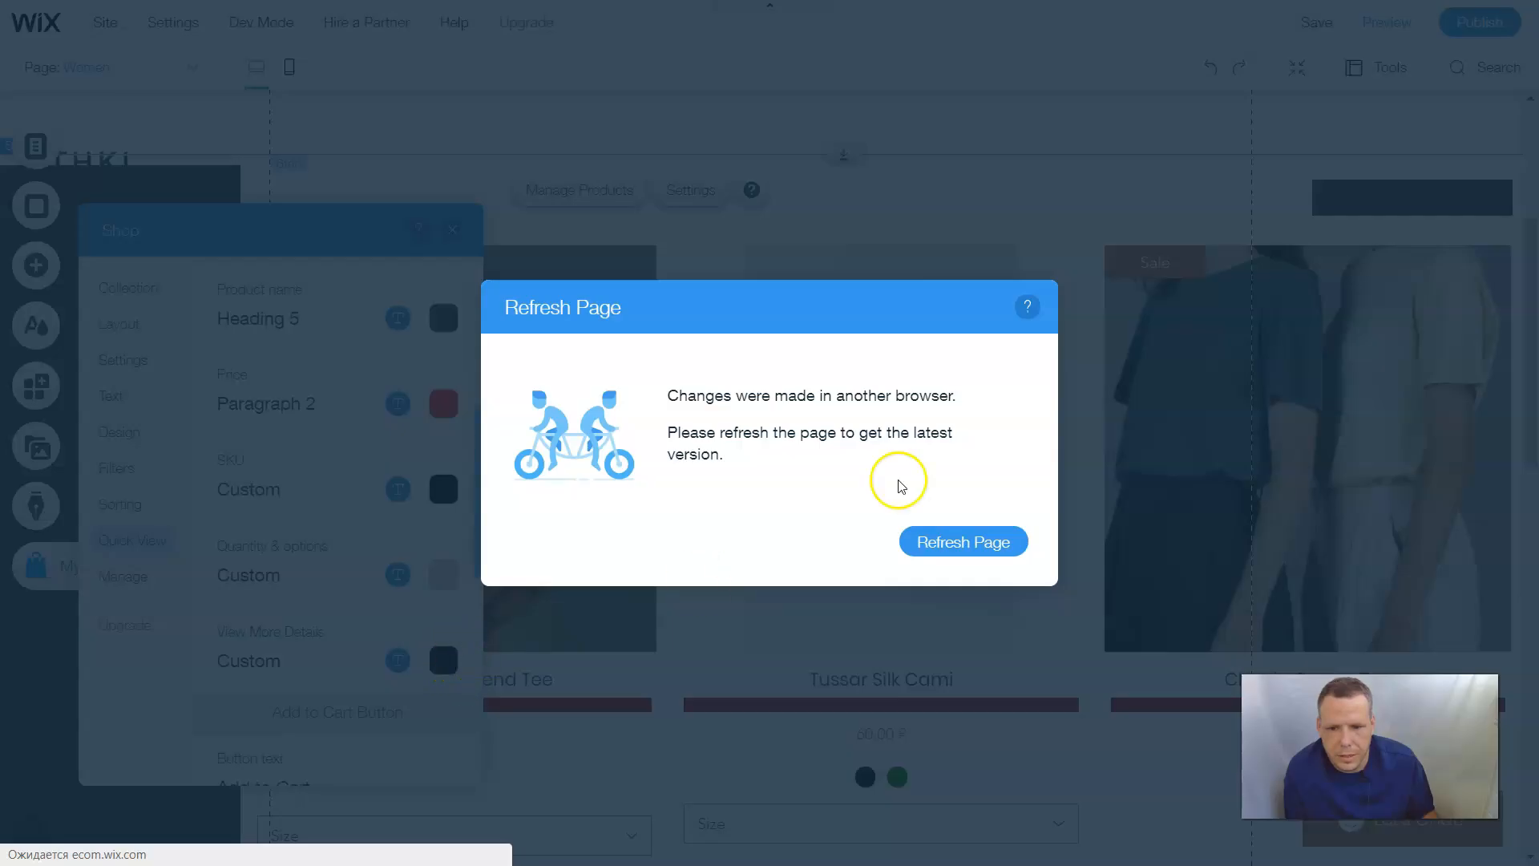
Refresh the editor page to load the latest version and reopen the Women gallery's settings
click(1028, 308)
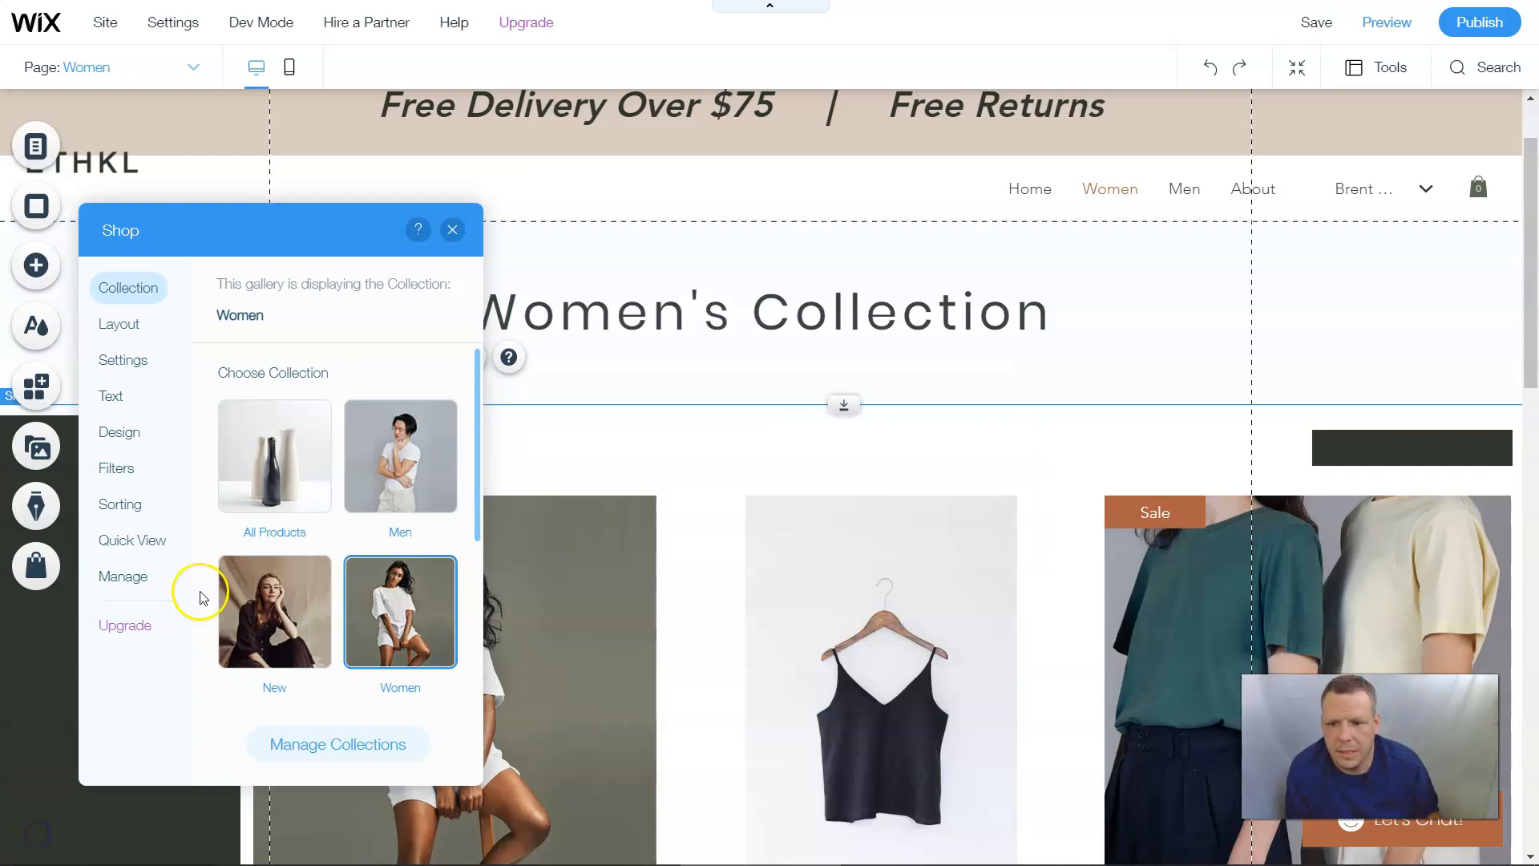
Review the Women gallery's Quick View text styles, Add to Cart button options, and the options for managing the store and collections
click(128, 368)
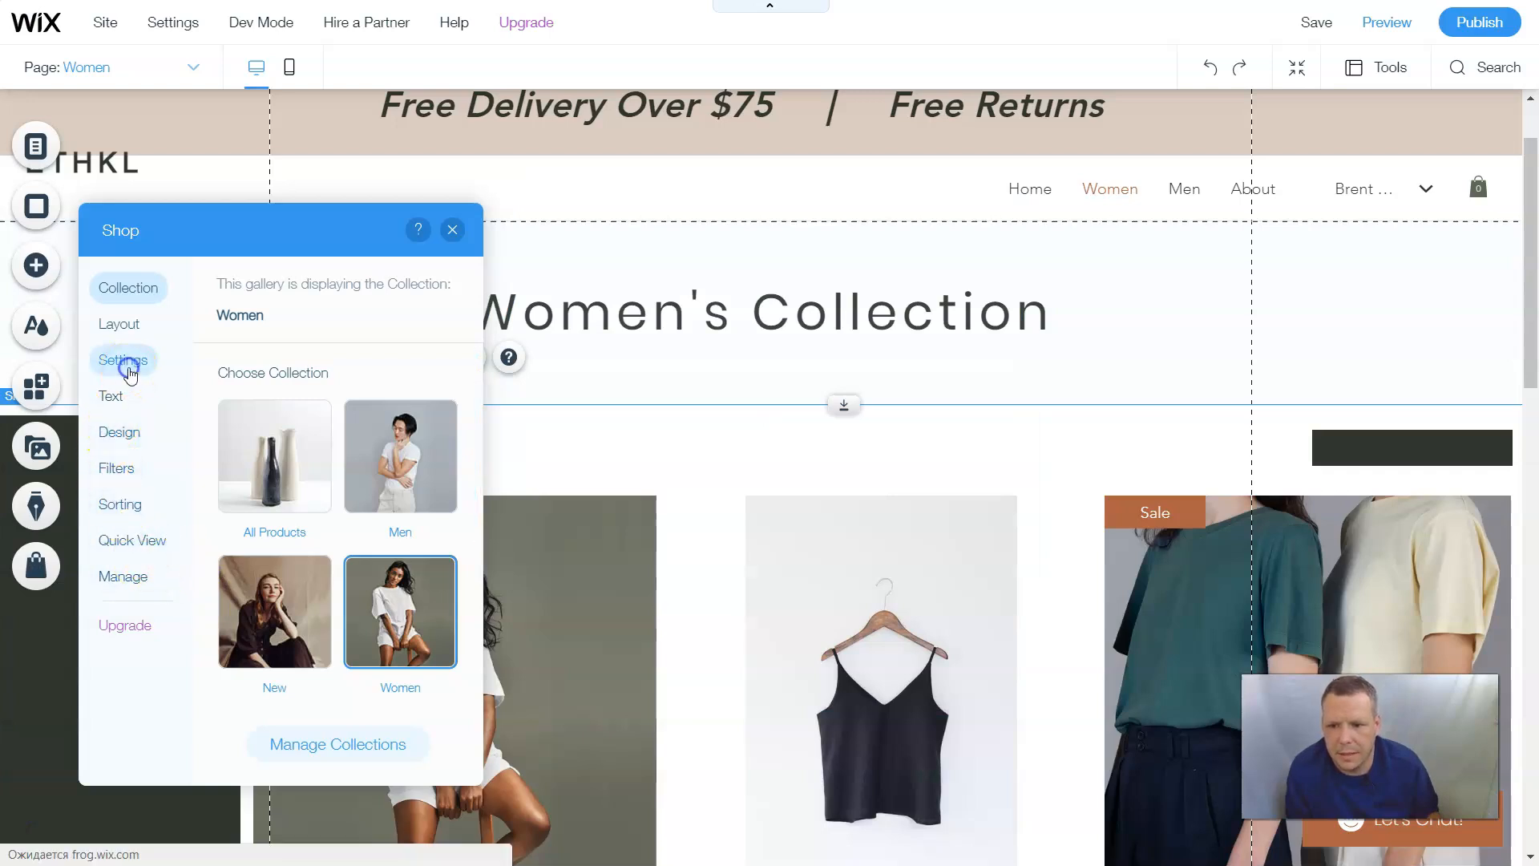
click(152, 535)
scroll(401, 623, down, 5)
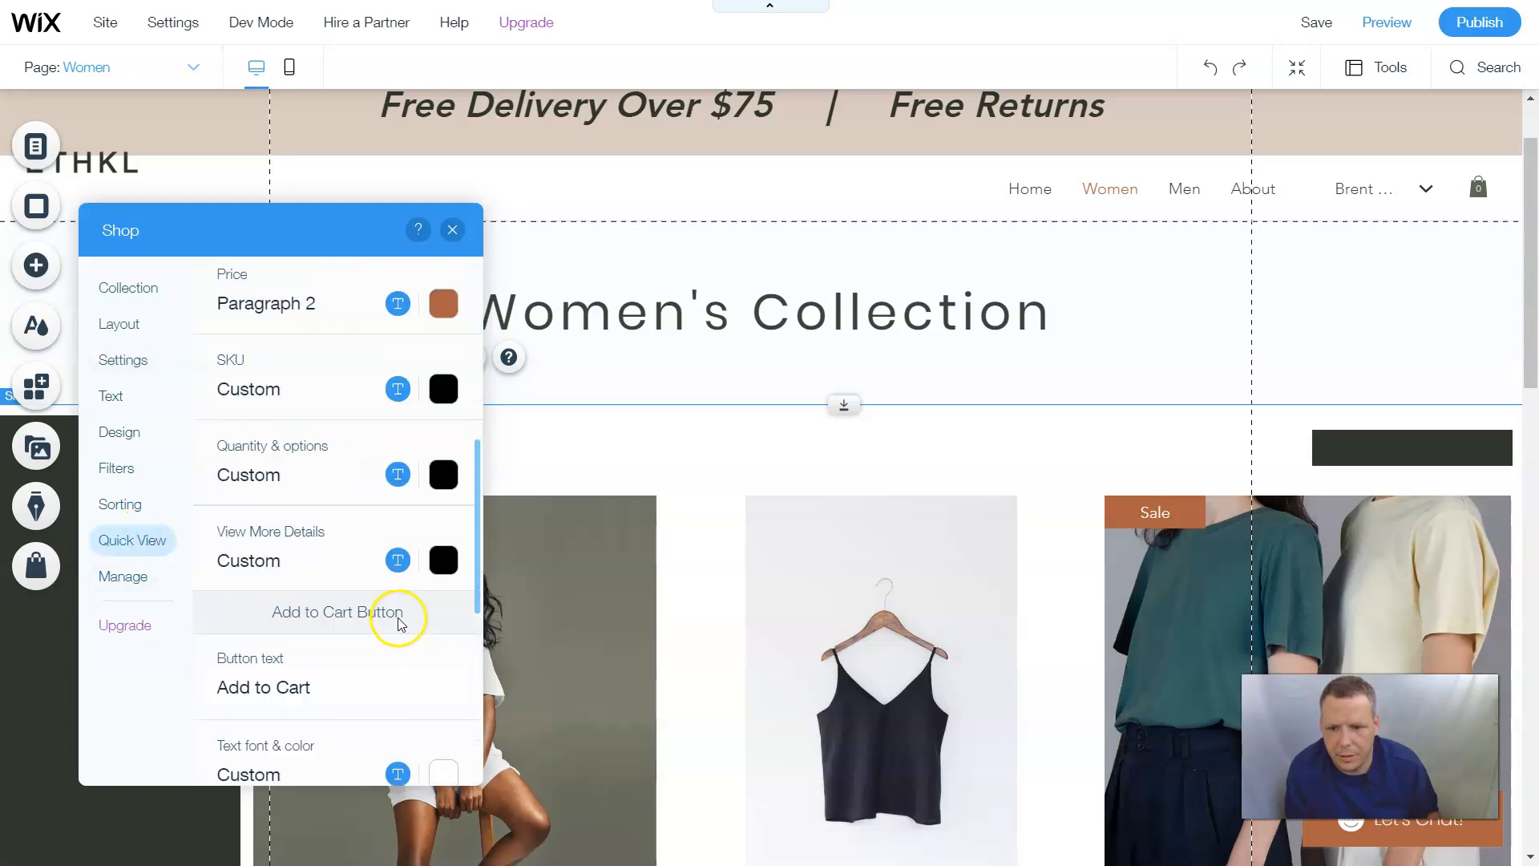
scroll(399, 623, down, 5)
scroll(321, 633, up, 5)
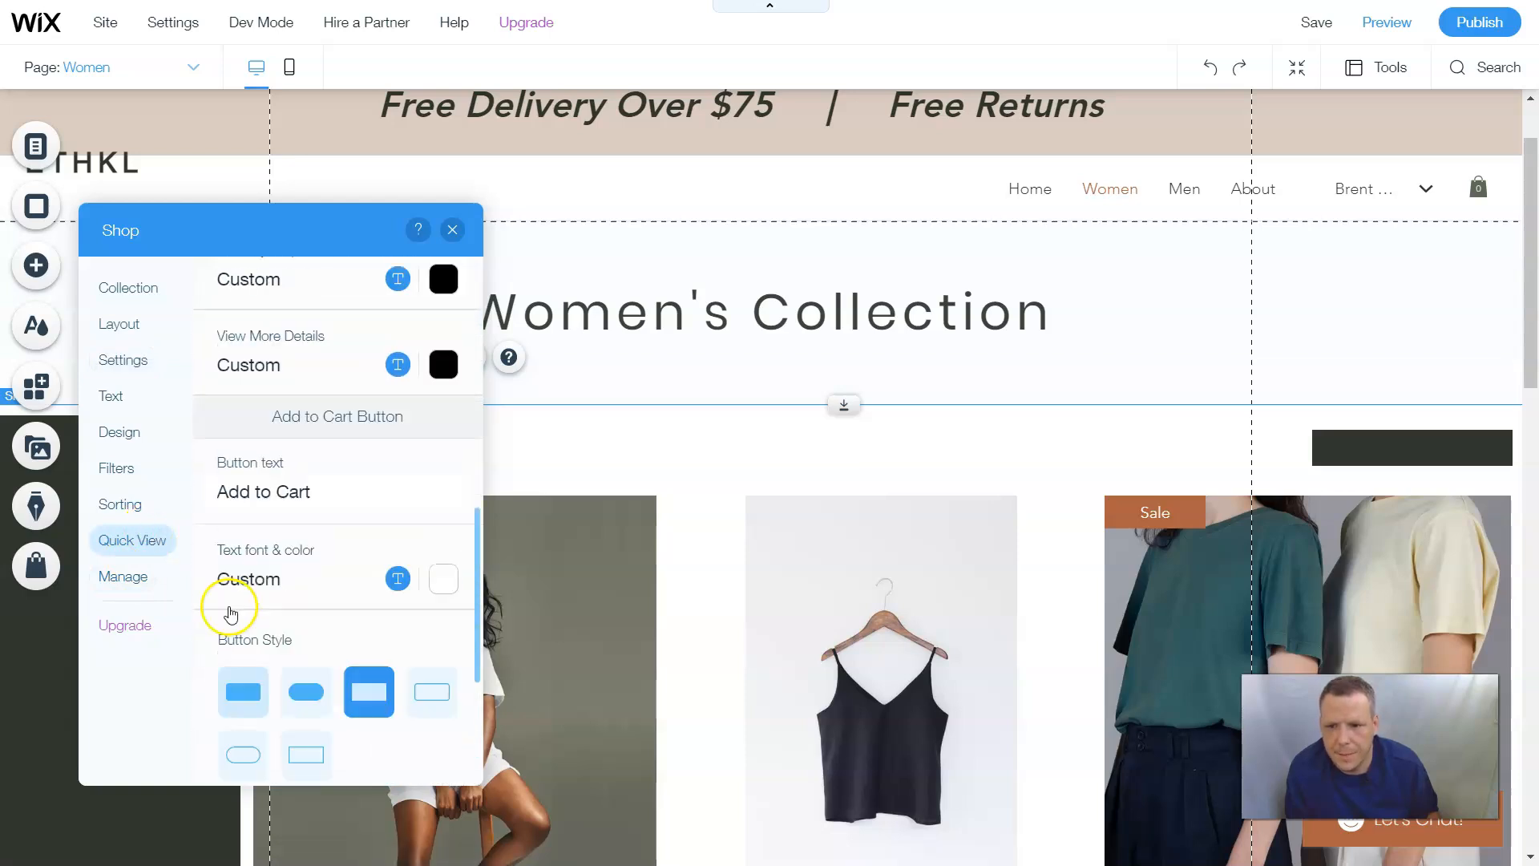
click(120, 577)
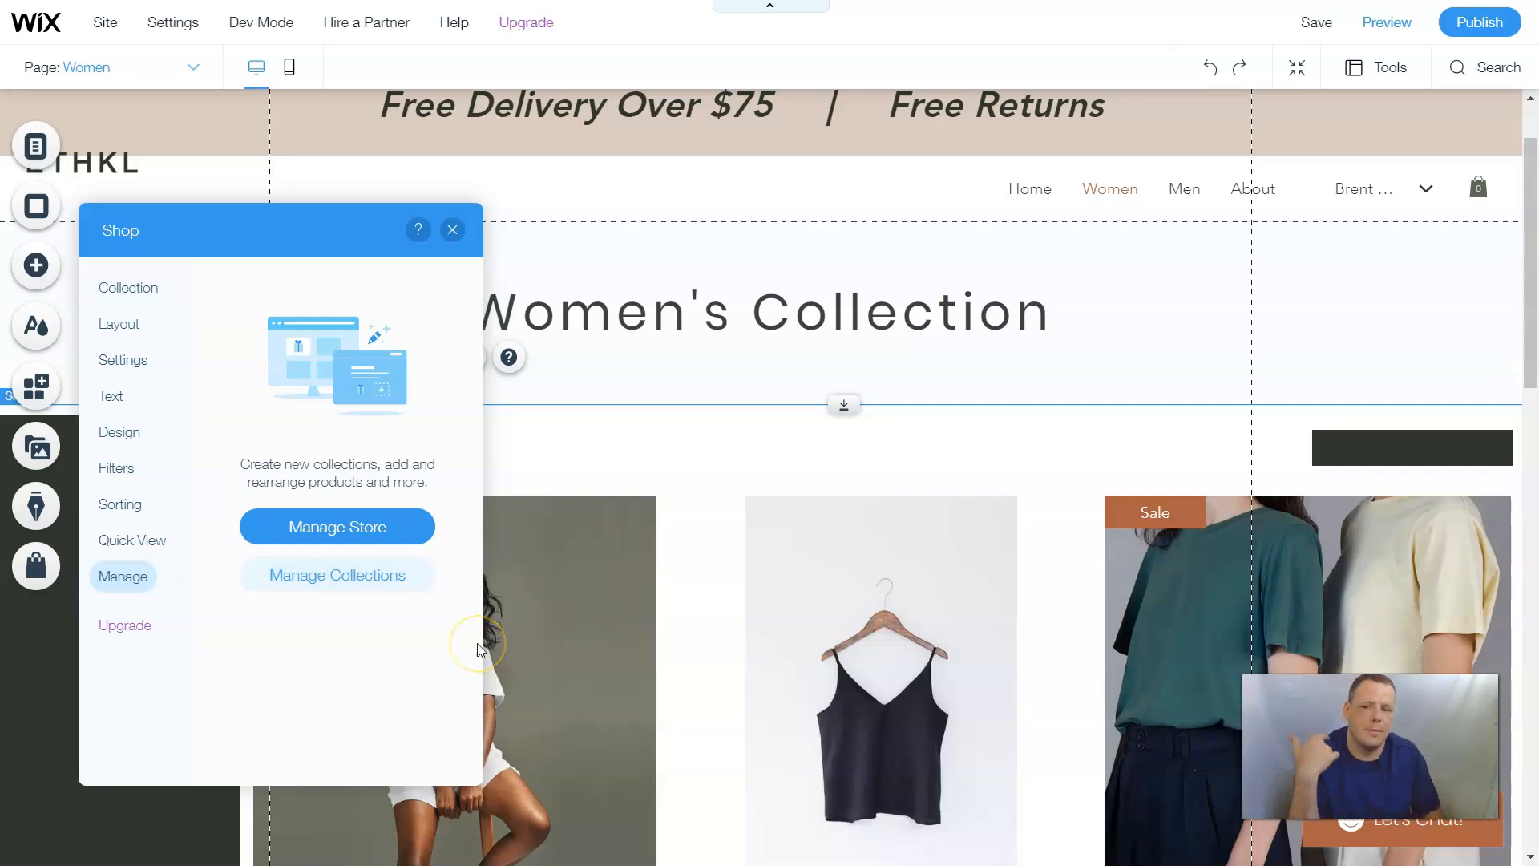
click(448, 637)
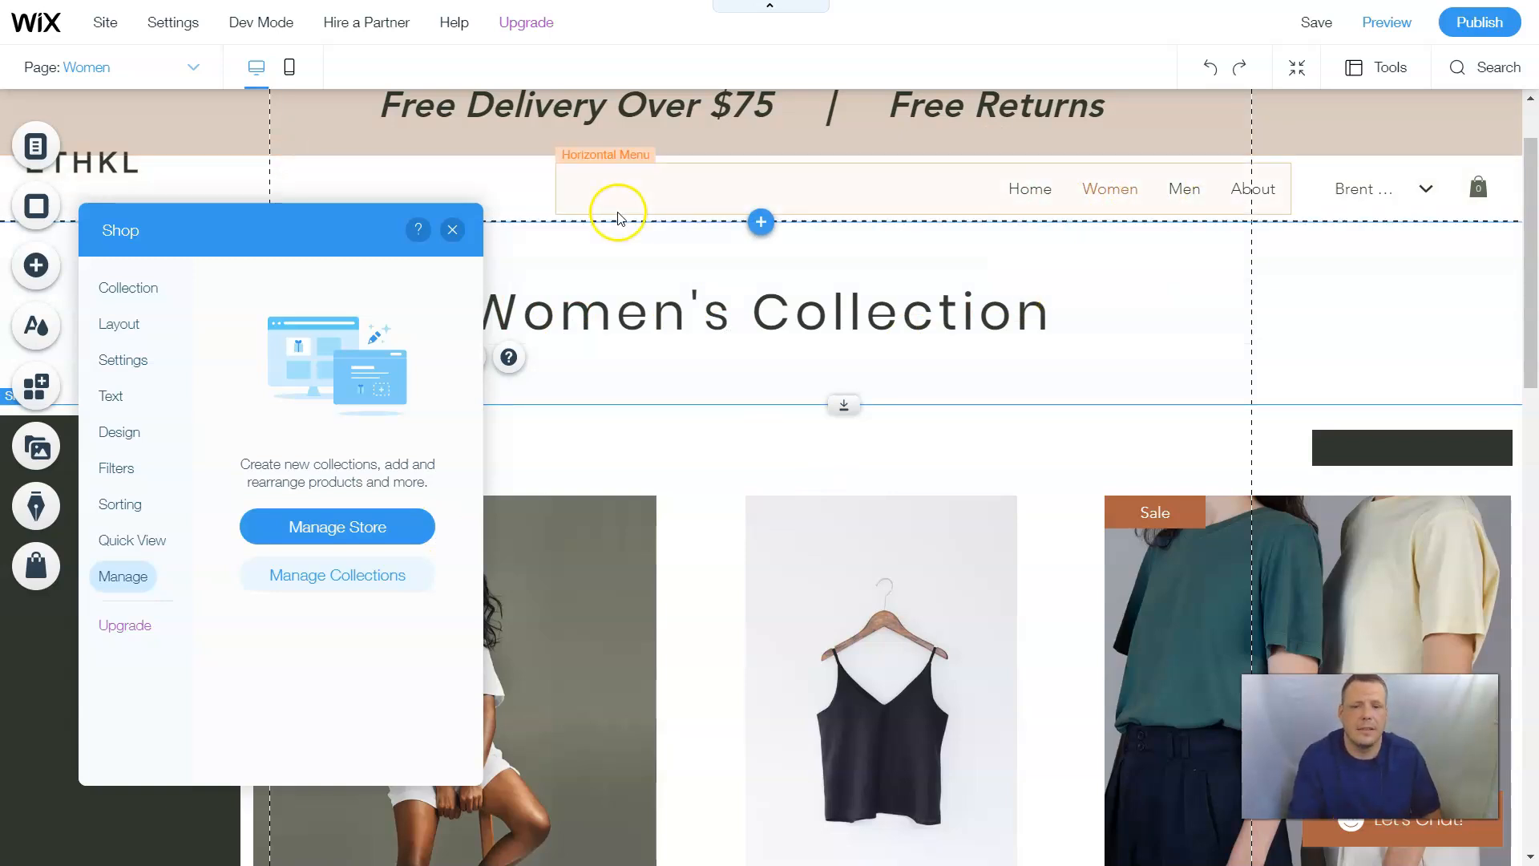
click(450, 230)
mouse_move(24, 795)
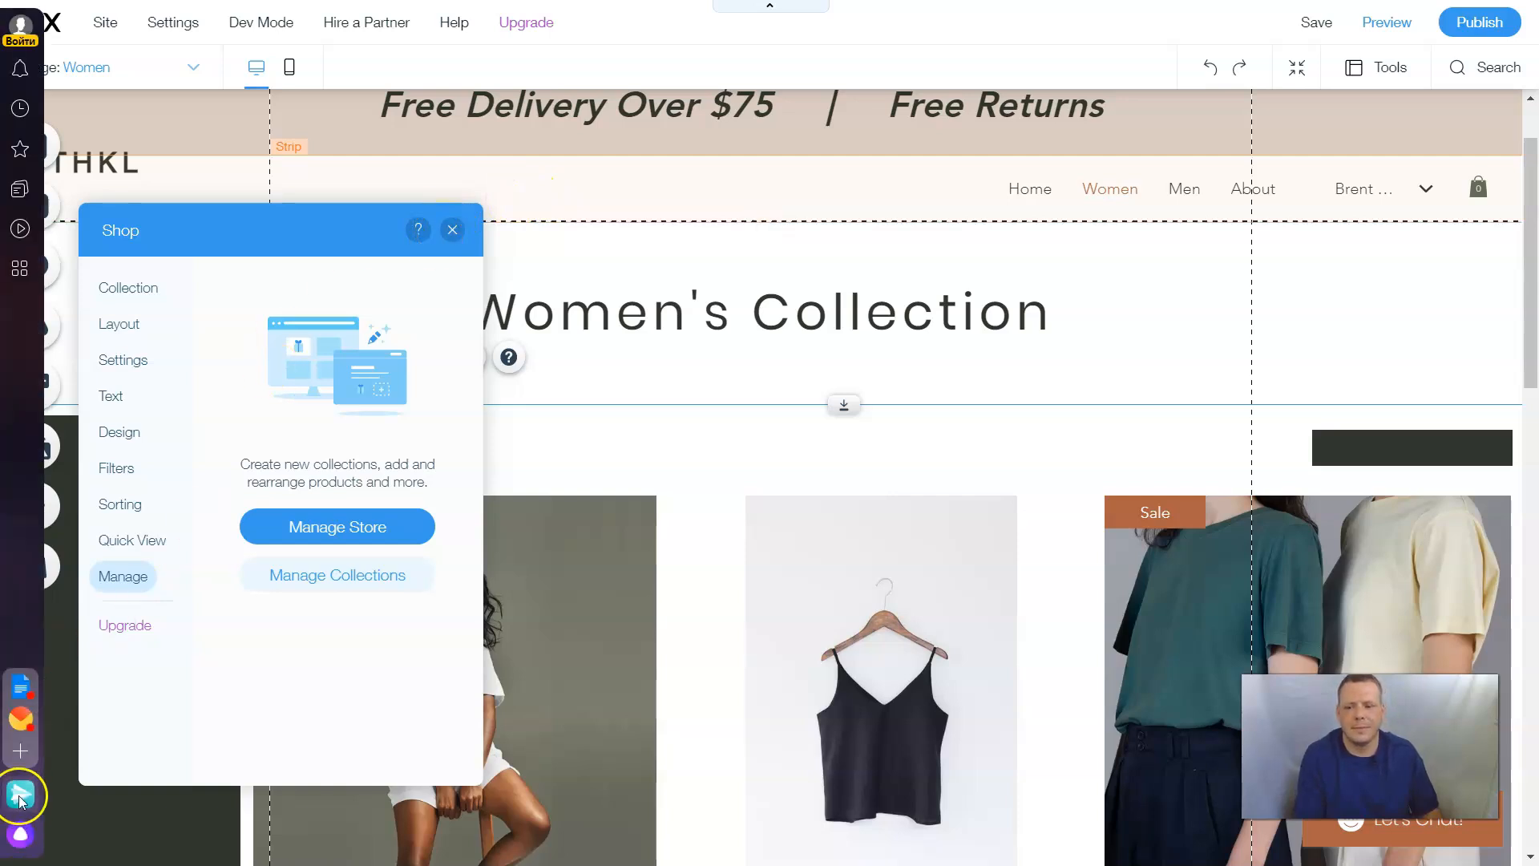